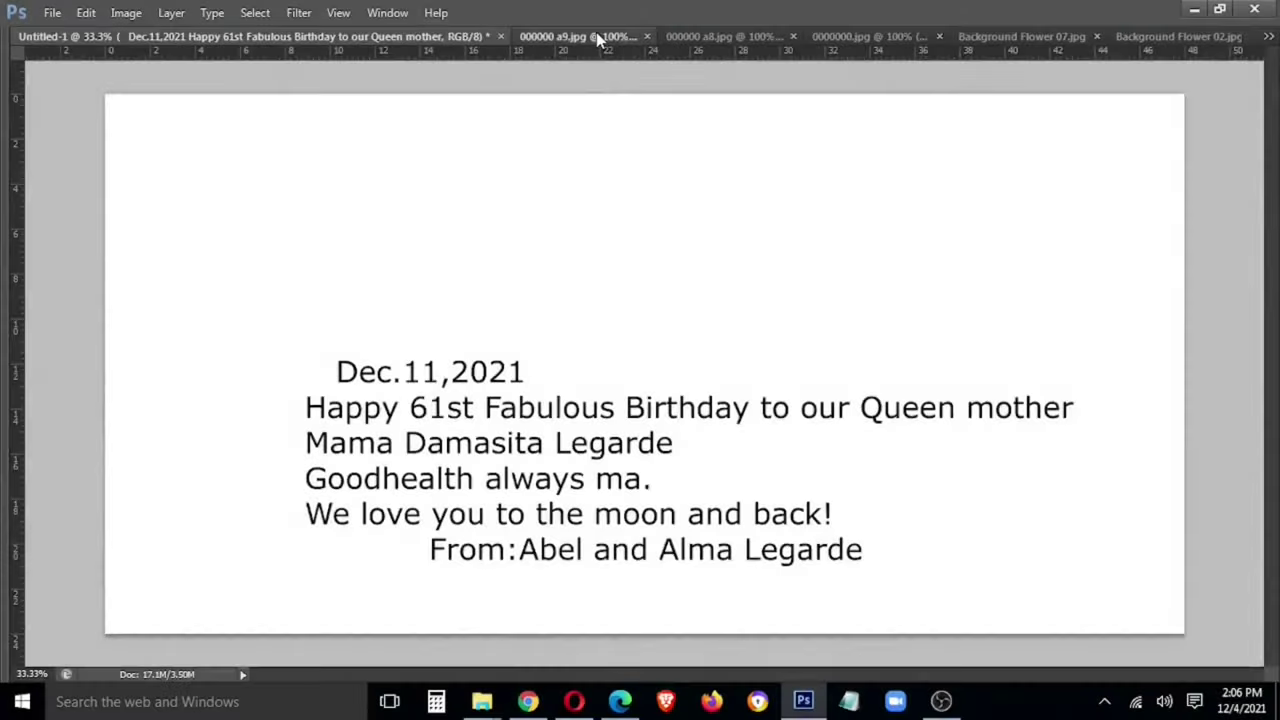
Bring the mother's garden photo into Untitled-1 and scale it to full canvas height on the left
{"action": "left_click", "coordinate": [596, 34]}
{"action": "left_click_drag", "start_coordinate": [307, 55], "coordinate": [260, 420]}
{"action": "mouse_move", "coordinate": [250, 560]}
{"action": "left_mouse_down"}
{"action": "mouse_move", "coordinate": [232, 453]}
{"action": "mouse_move", "coordinate": [179, 597]}
{"action": "left_mouse_up"}
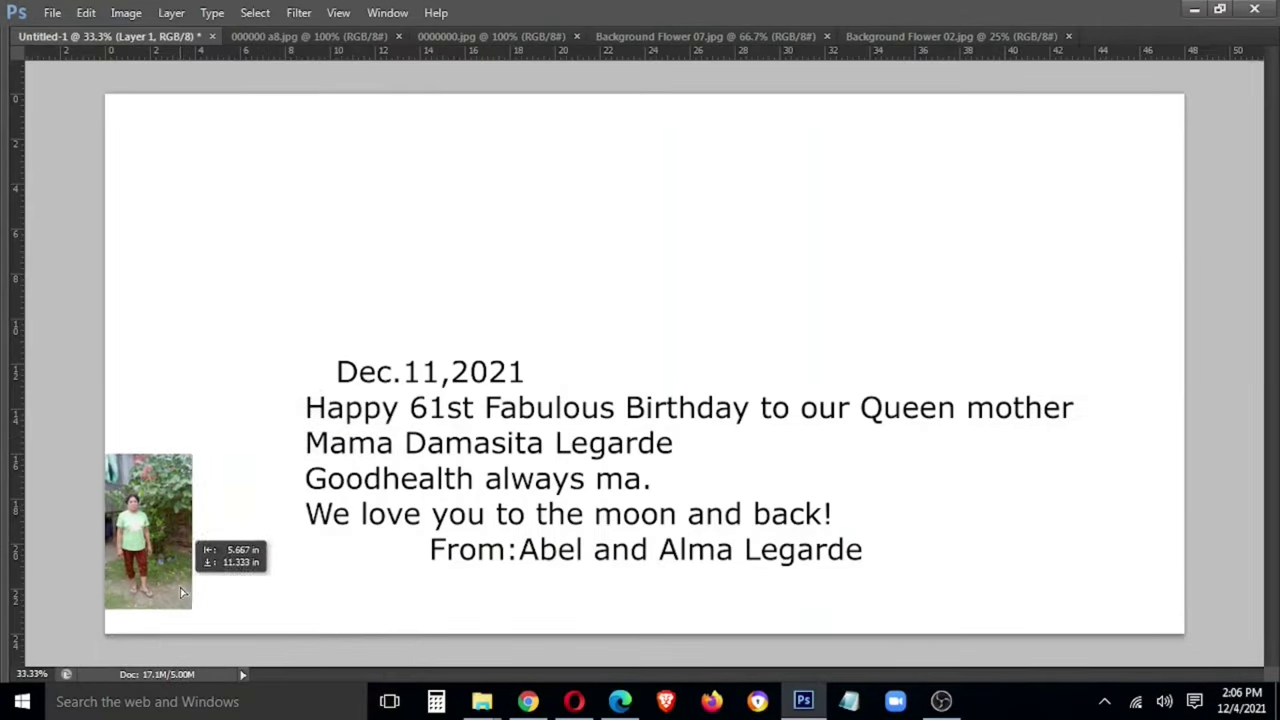
{"action": "key", "text": "ctrl+t"}
{"action": "mouse_move", "coordinate": [191, 471]}
{"action": "left_mouse_down"}
{"action": "mouse_move", "coordinate": [692, 167]}
{"action": "mouse_move", "coordinate": [336, 400]}
{"action": "left_mouse_up"}
{"action": "key", "text": "Return"}
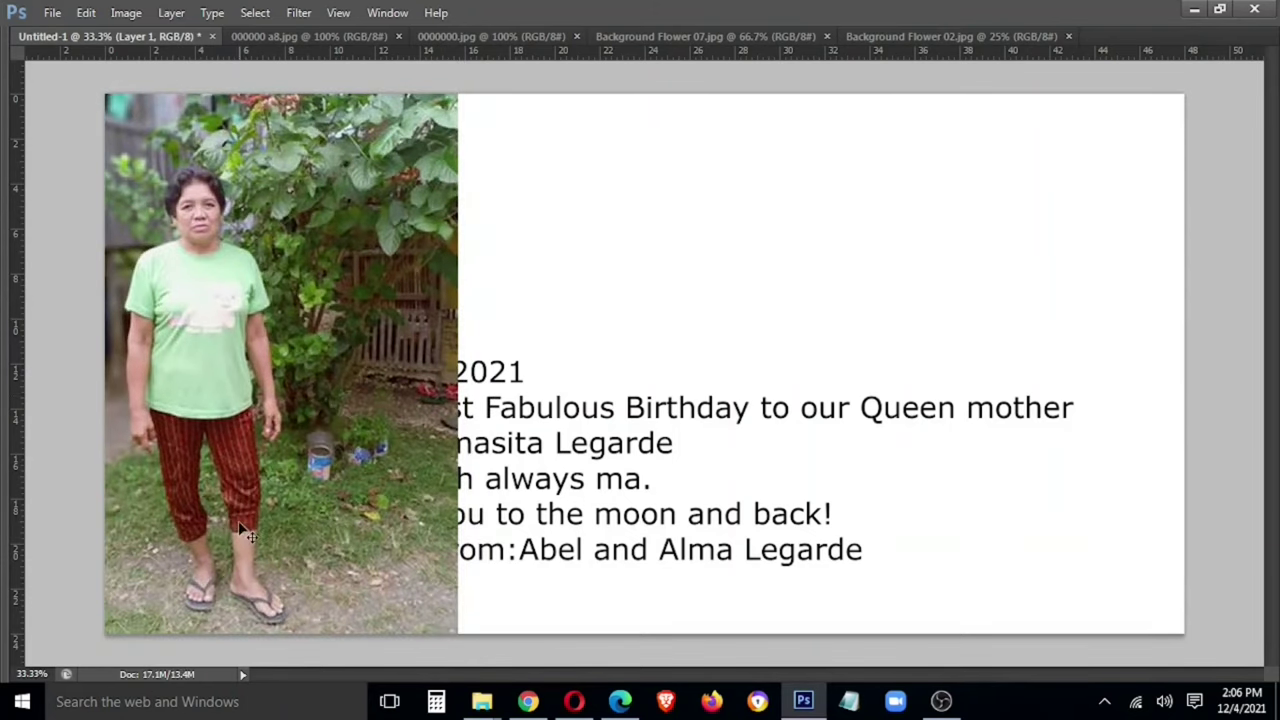
{"action": "scroll", "coordinate": [336, 400], "scroll_direction": "up", "scroll_amount": 1}
{"action": "scroll", "coordinate": [336, 400], "scroll_direction": "up", "scroll_amount": 2}
{"action": "scroll", "coordinate": [336, 400], "scroll_direction": "up", "scroll_amount": 2}
{"action": "scroll", "coordinate": [718, 376], "scroll_direction": "left", "scroll_amount": 5}
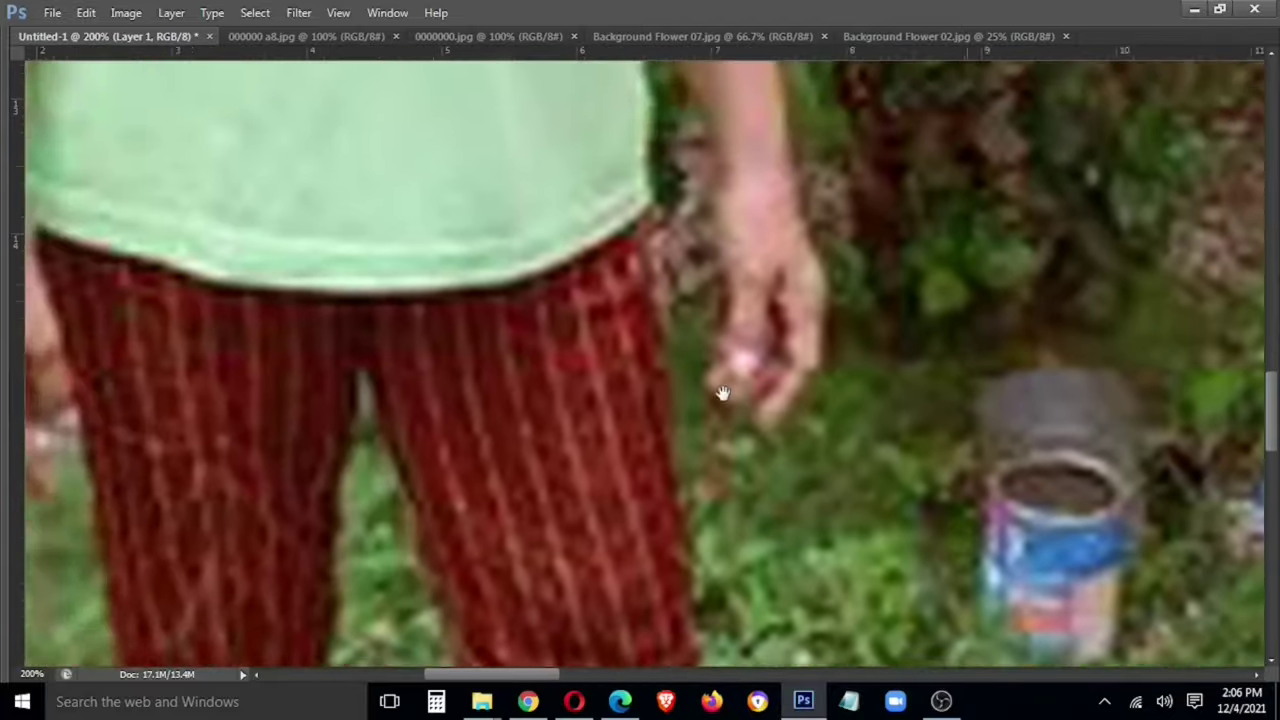
Start the Magnetic Lasso outline at the mother's inner leg and trace around her feet
{"action": "left_click", "coordinate": [513, 280]}
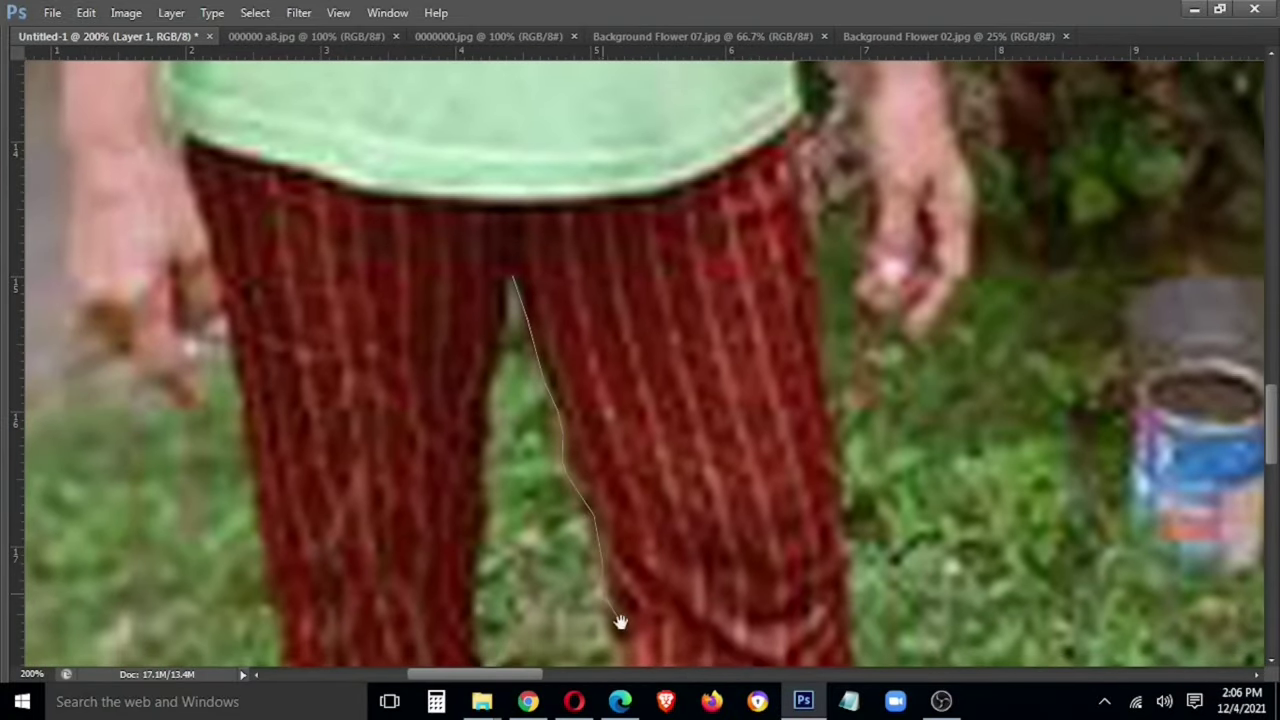
{"action": "left_click_drag", "start_coordinate": [620, 622], "coordinate": [557, 363]}
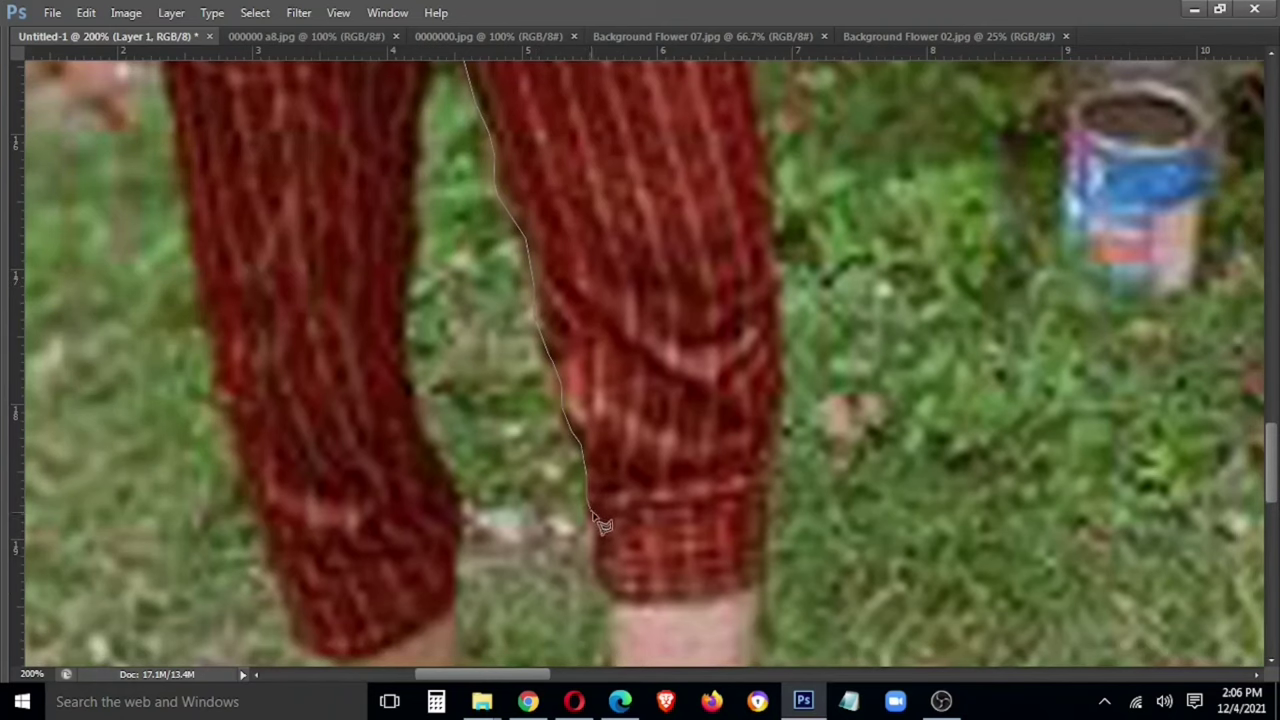
{"action": "left_click_drag", "start_coordinate": [617, 600], "coordinate": [620, 310]}
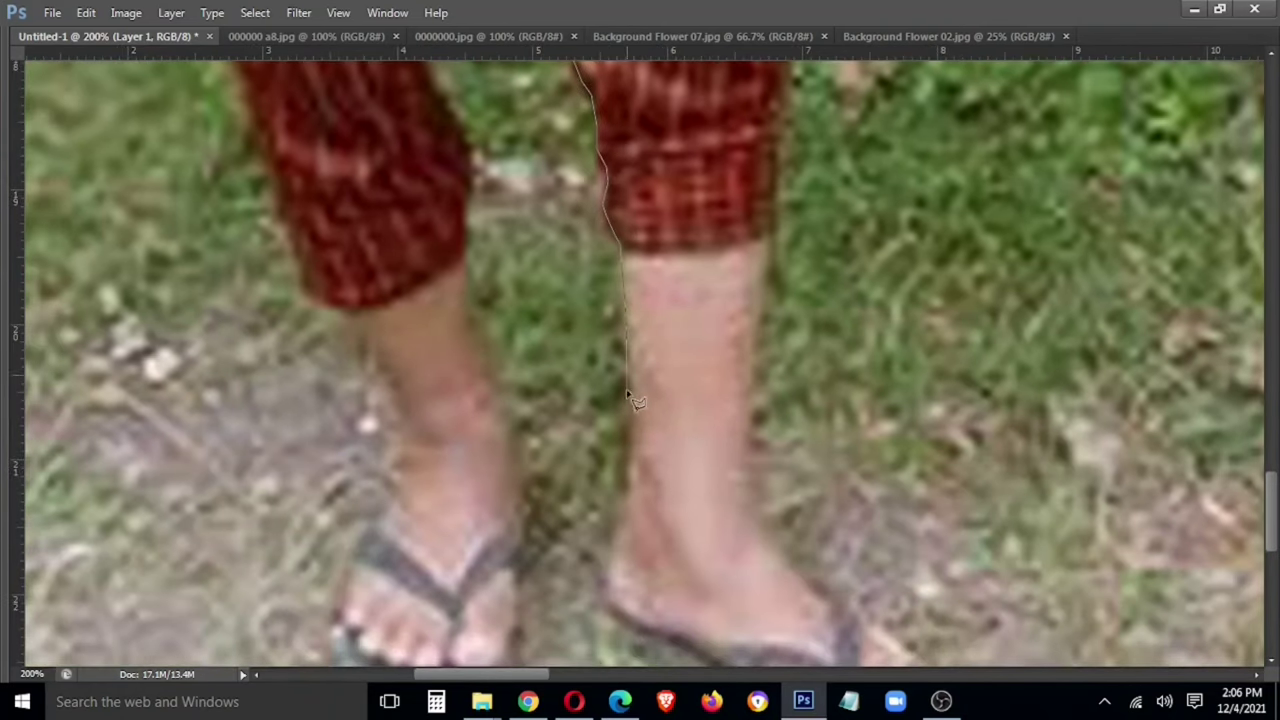
{"action": "left_click_drag", "start_coordinate": [627, 546], "coordinate": [632, 272]}
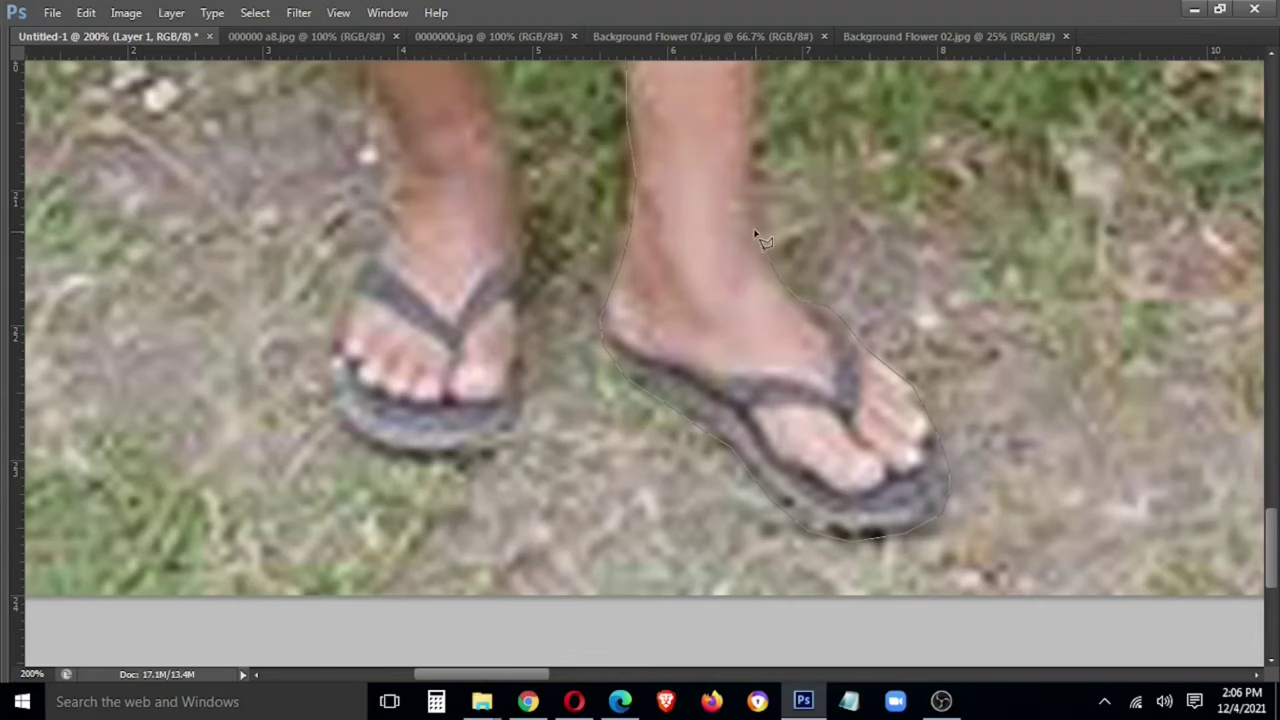
{"action": "left_click_drag", "start_coordinate": [751, 77], "coordinate": [700, 420]}
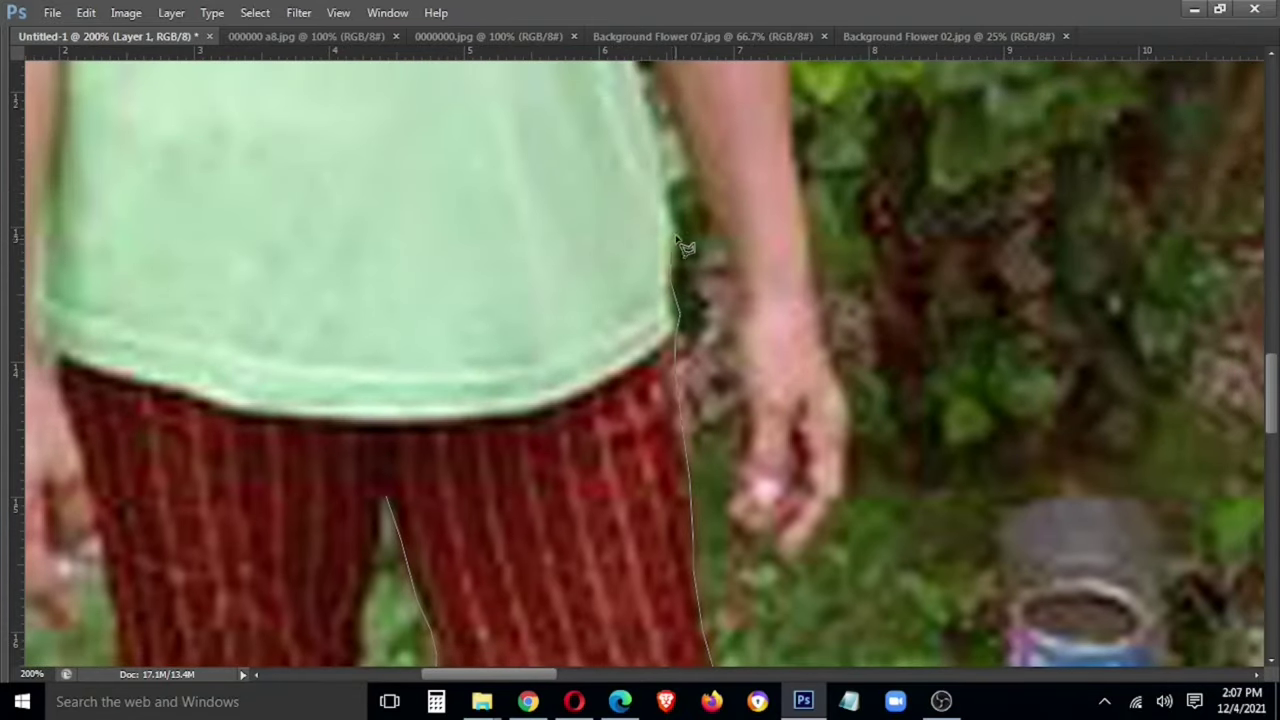
Extend the outline along her arm and sleeve up toward her face
{"action": "left_click_drag", "start_coordinate": [653, 113], "coordinate": [728, 488]}
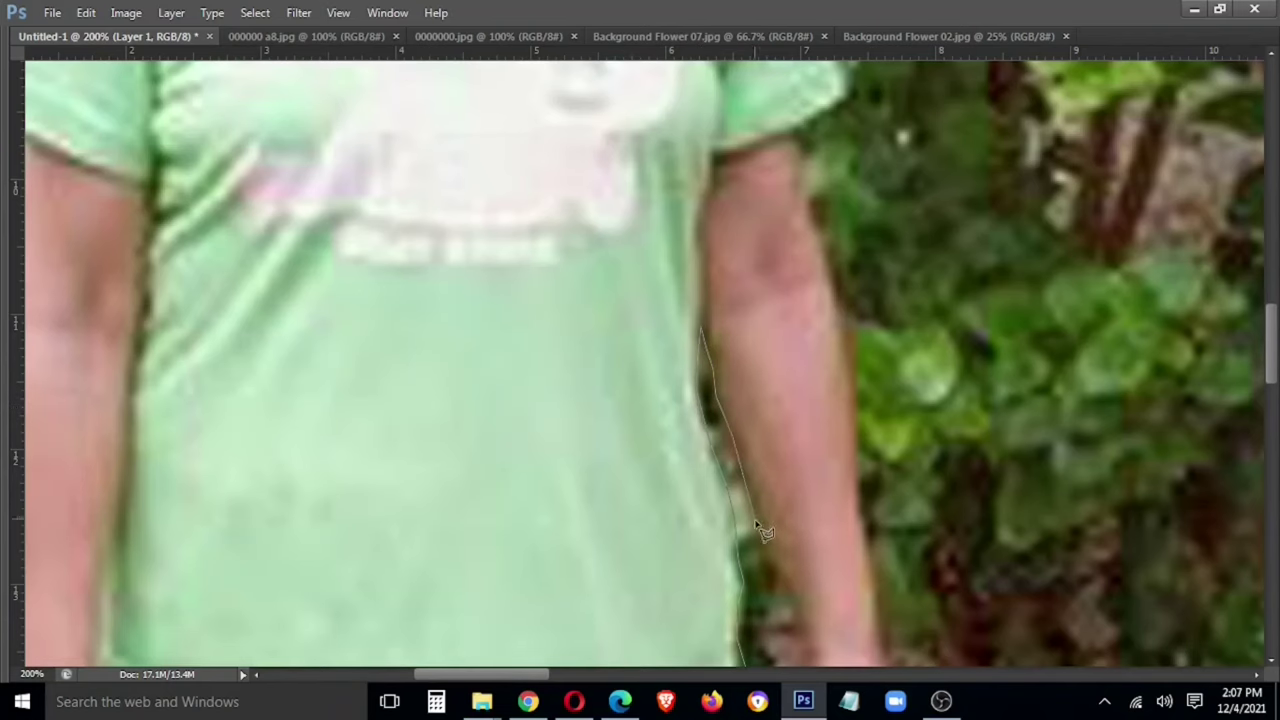
{"action": "left_click_drag", "start_coordinate": [795, 615], "coordinate": [776, 333]}
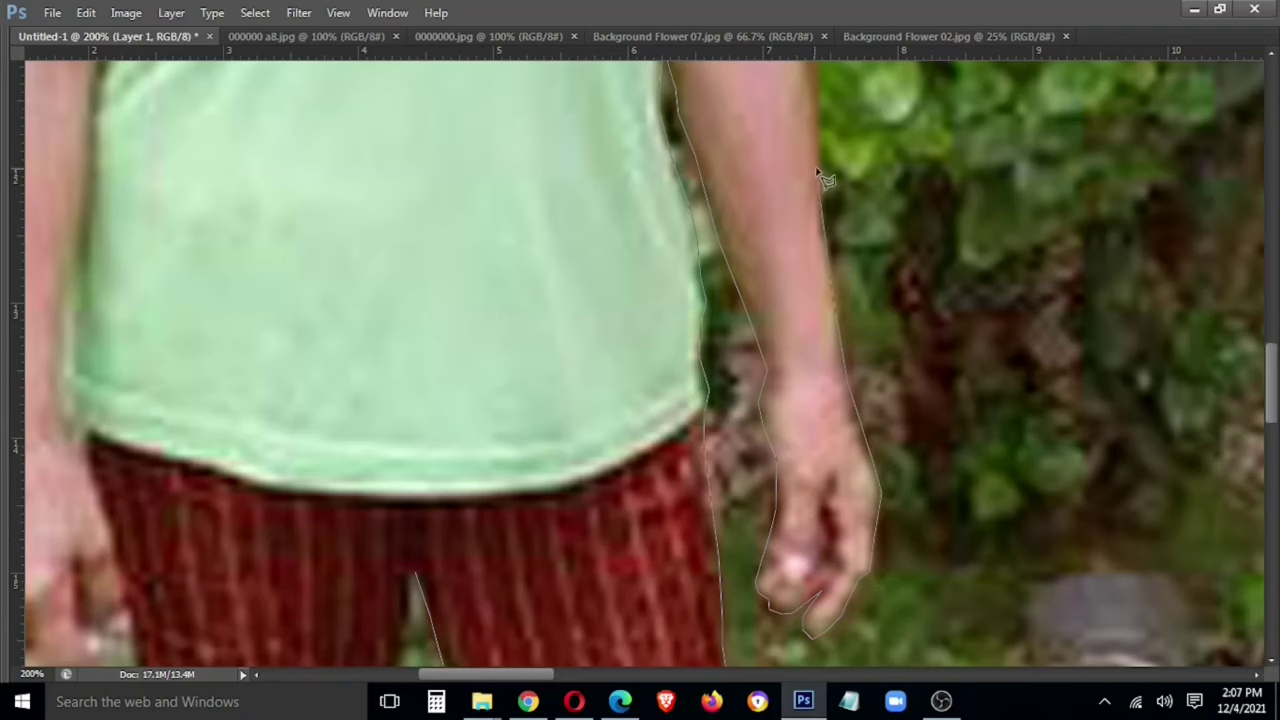
{"action": "left_click_drag", "start_coordinate": [820, 88], "coordinate": [750, 535]}
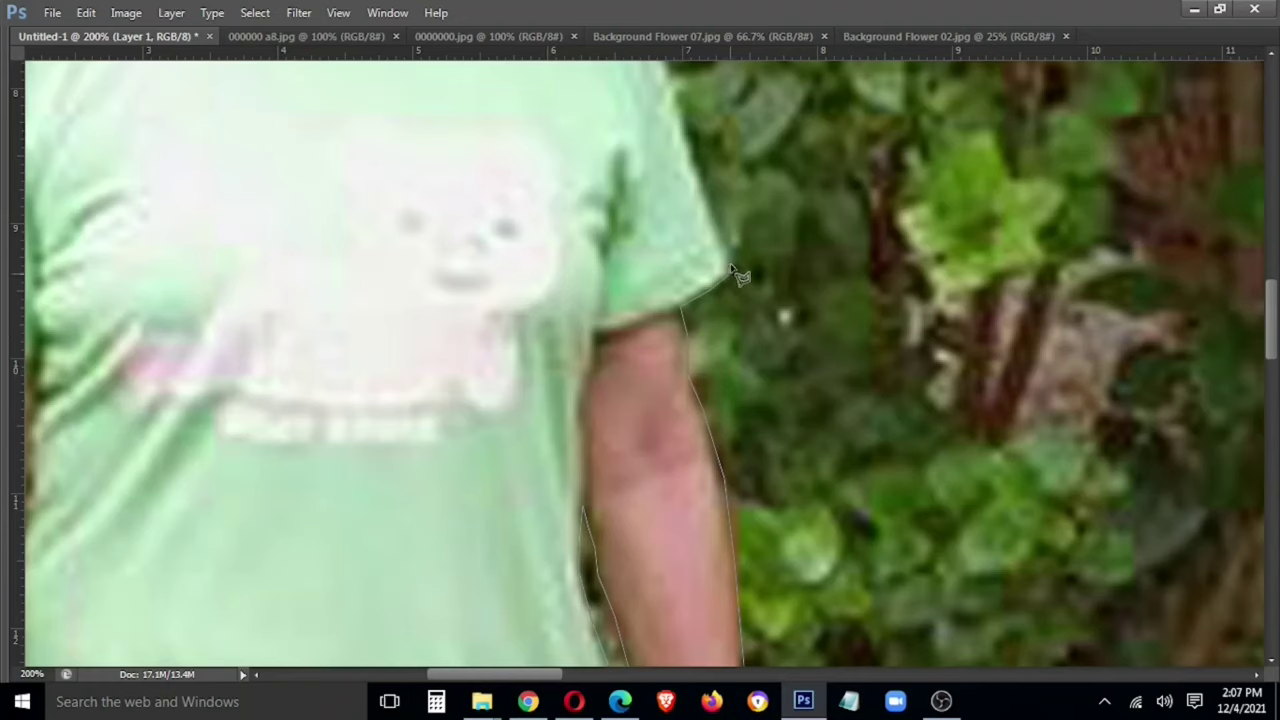
{"action": "left_click_drag", "start_coordinate": [703, 85], "coordinate": [807, 583]}
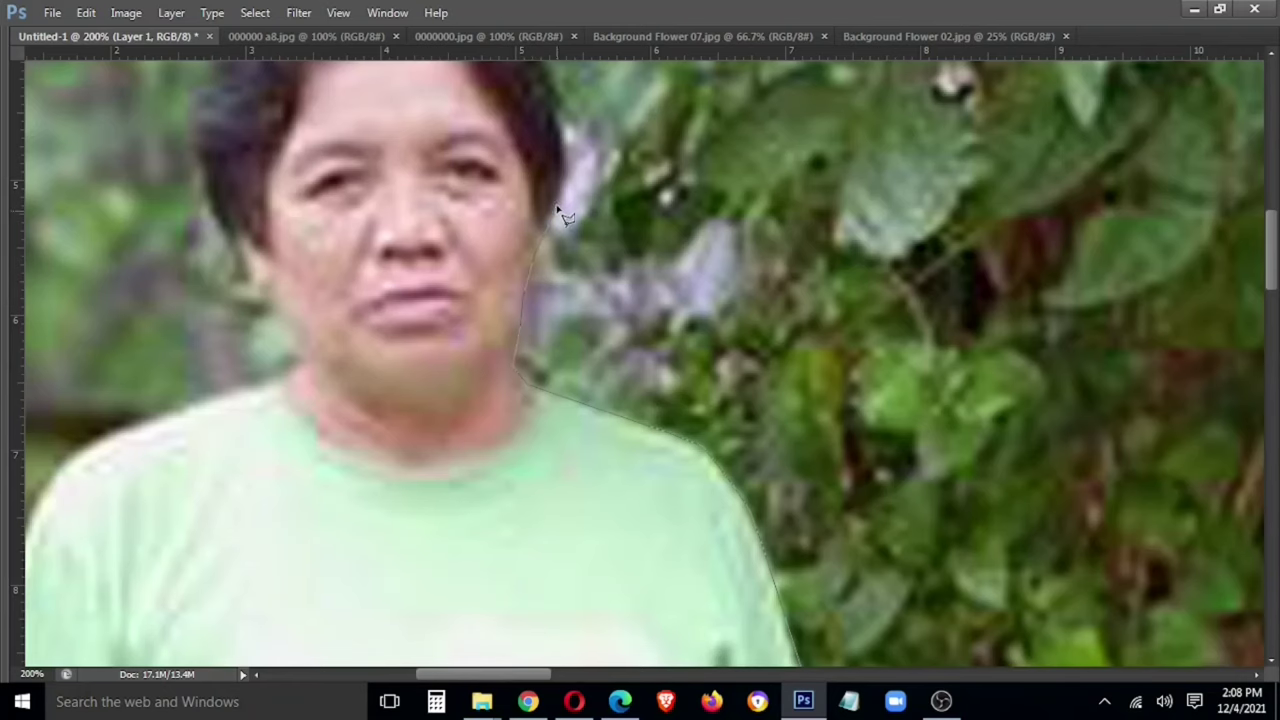
Trace the outline over her head and shoulders and down the other arm
{"action": "left_click_drag", "start_coordinate": [563, 125], "coordinate": [663, 350]}
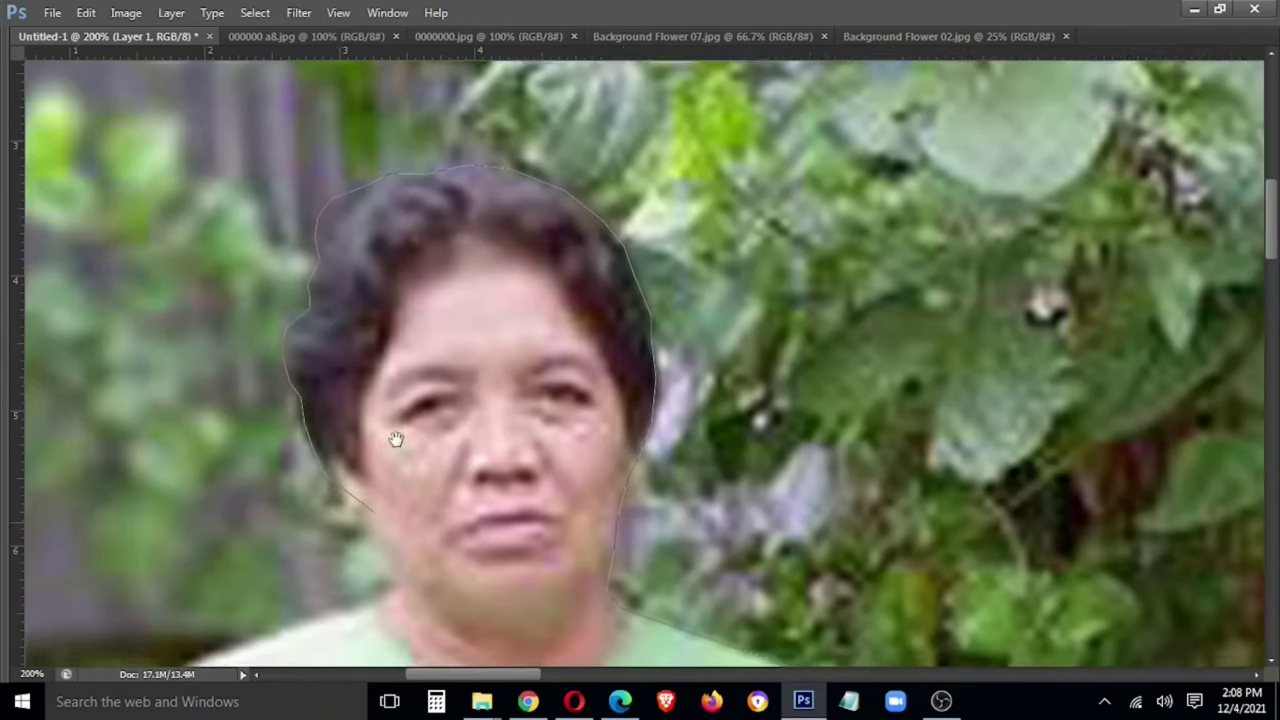
{"action": "left_click_drag", "start_coordinate": [320, 480], "coordinate": [380, 355]}
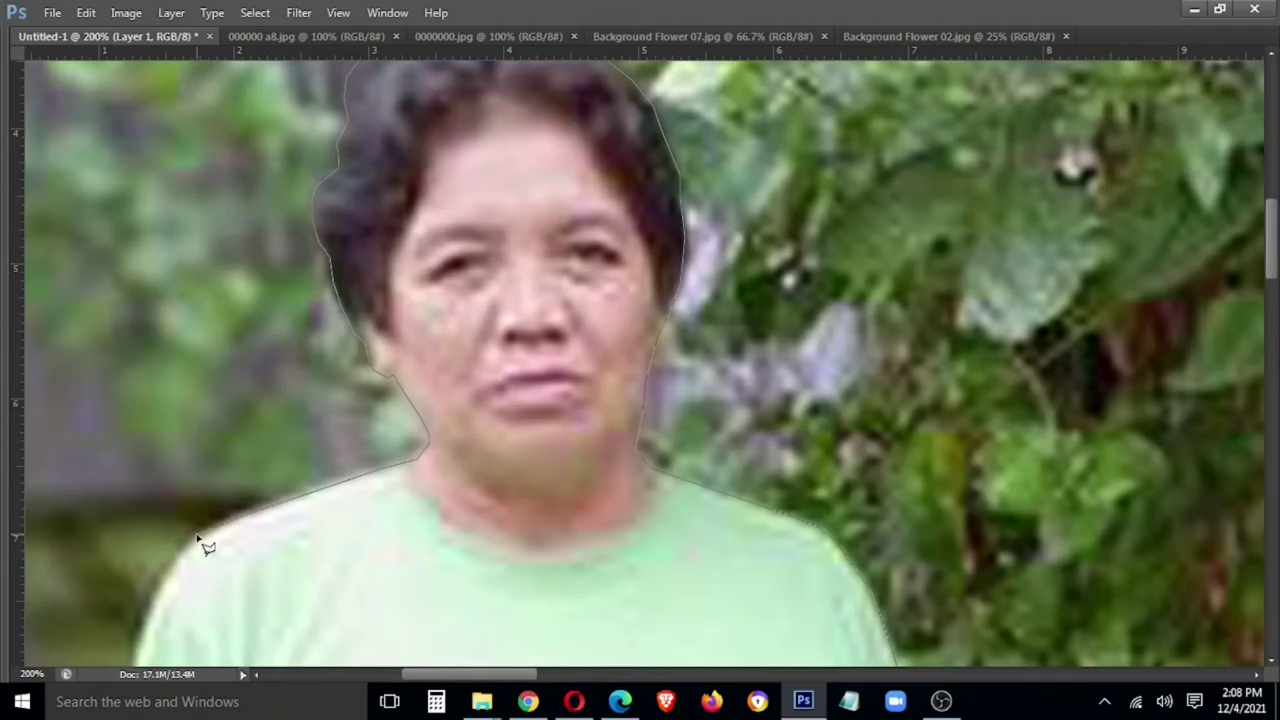
{"action": "left_click_drag", "start_coordinate": [170, 585], "coordinate": [457, 306]}
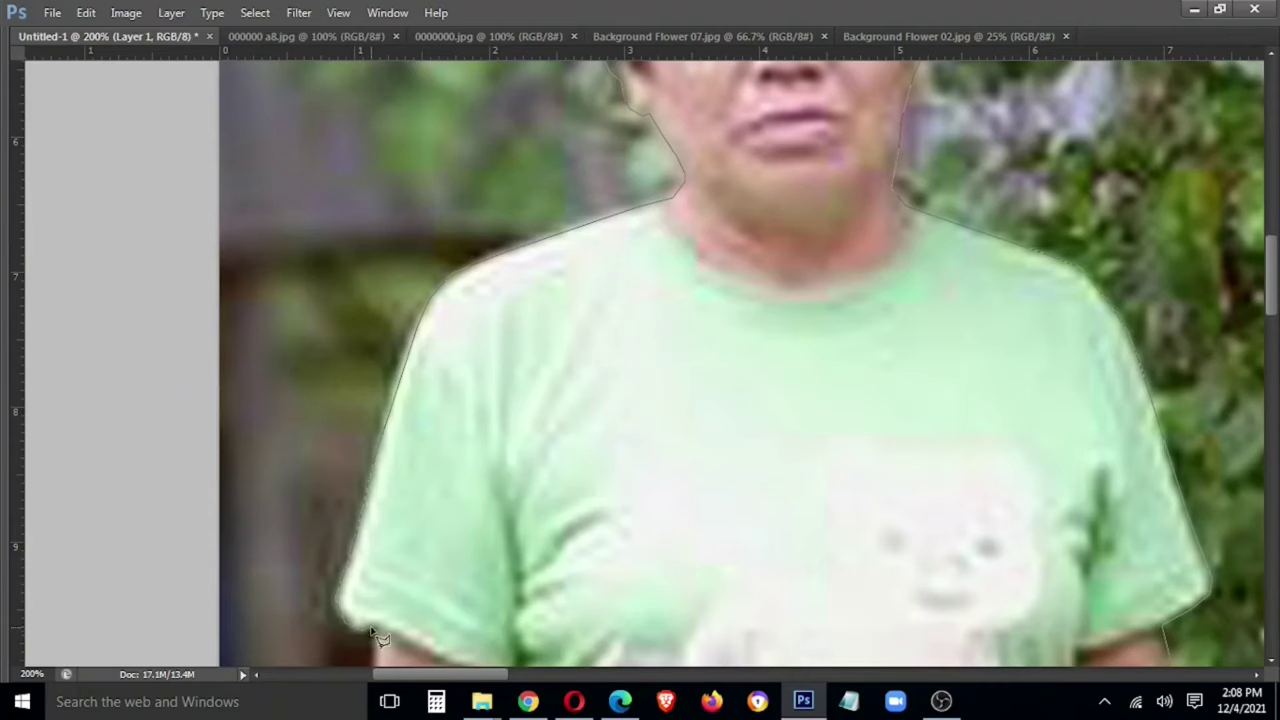
{"action": "scroll", "coordinate": [405, 300], "scroll_direction": "down", "scroll_amount": 1}
{"action": "scroll", "coordinate": [412, 320], "scroll_direction": "down", "scroll_amount": 3}
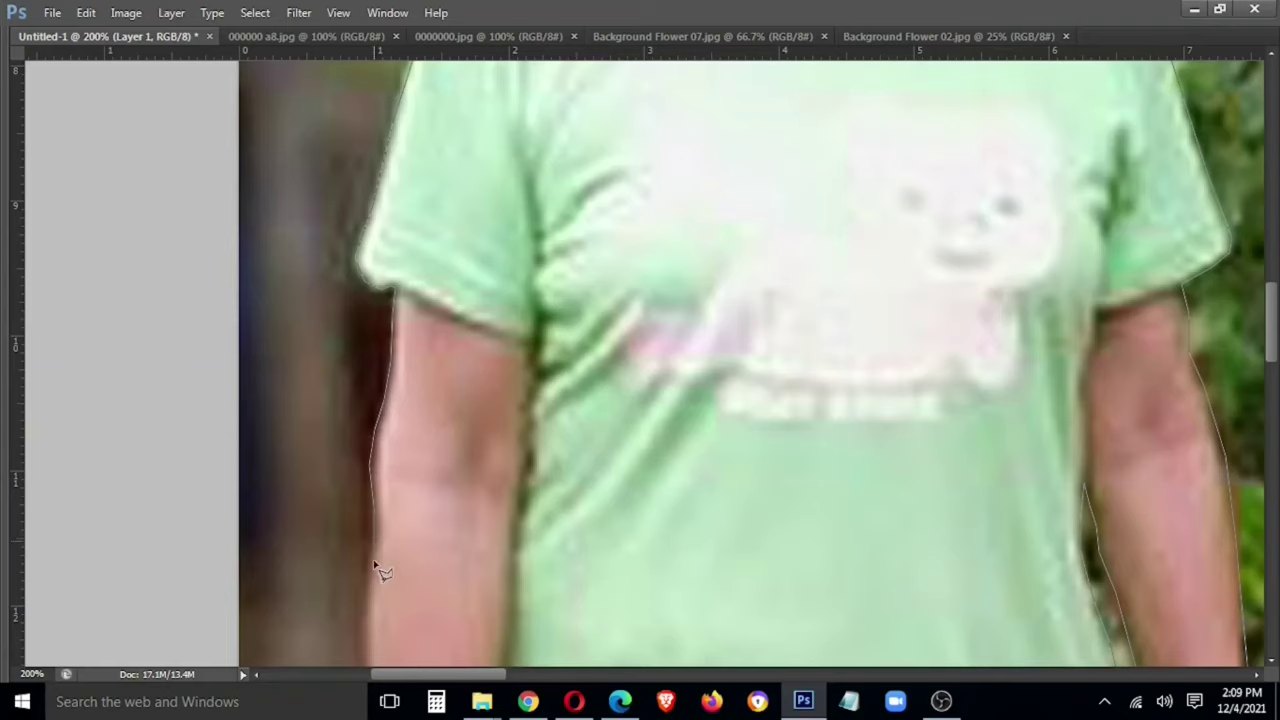
{"action": "scroll", "coordinate": [430, 262], "scroll_direction": "down", "scroll_amount": 3}
{"action": "scroll", "coordinate": [415, 320], "scroll_direction": "down", "scroll_amount": 1}
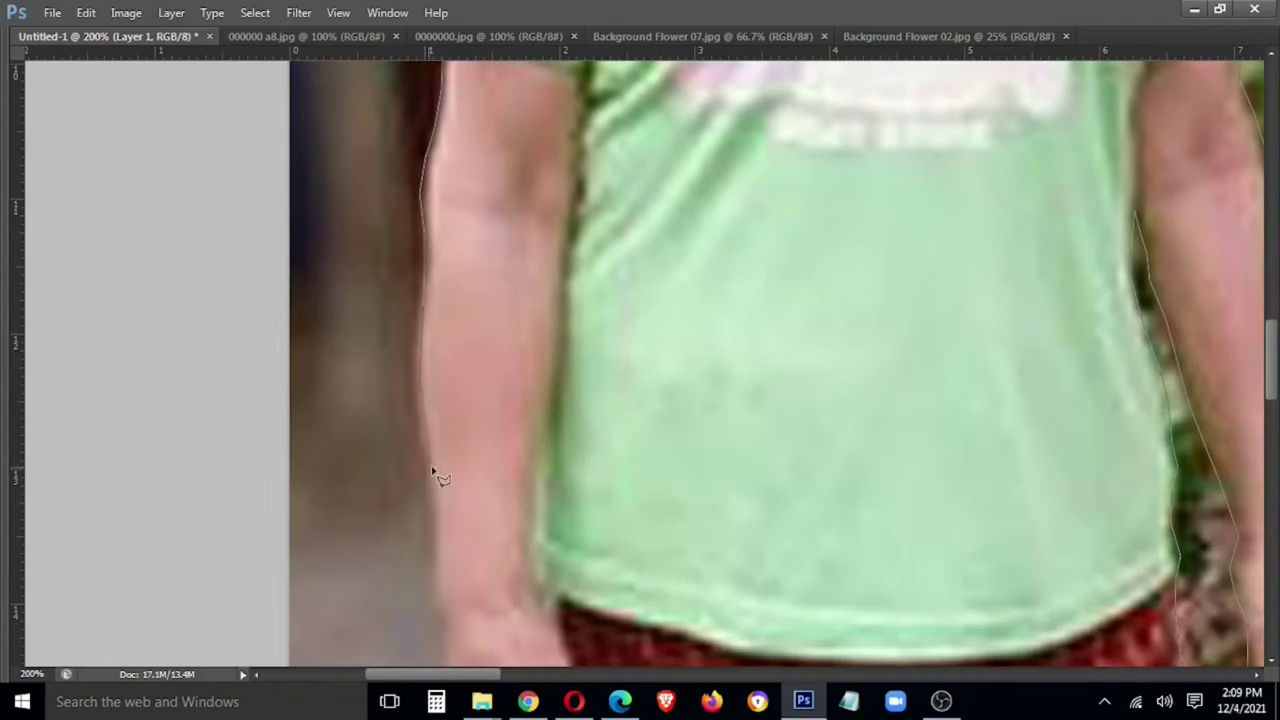
{"action": "scroll", "coordinate": [460, 530], "scroll_direction": "down", "scroll_amount": 2}
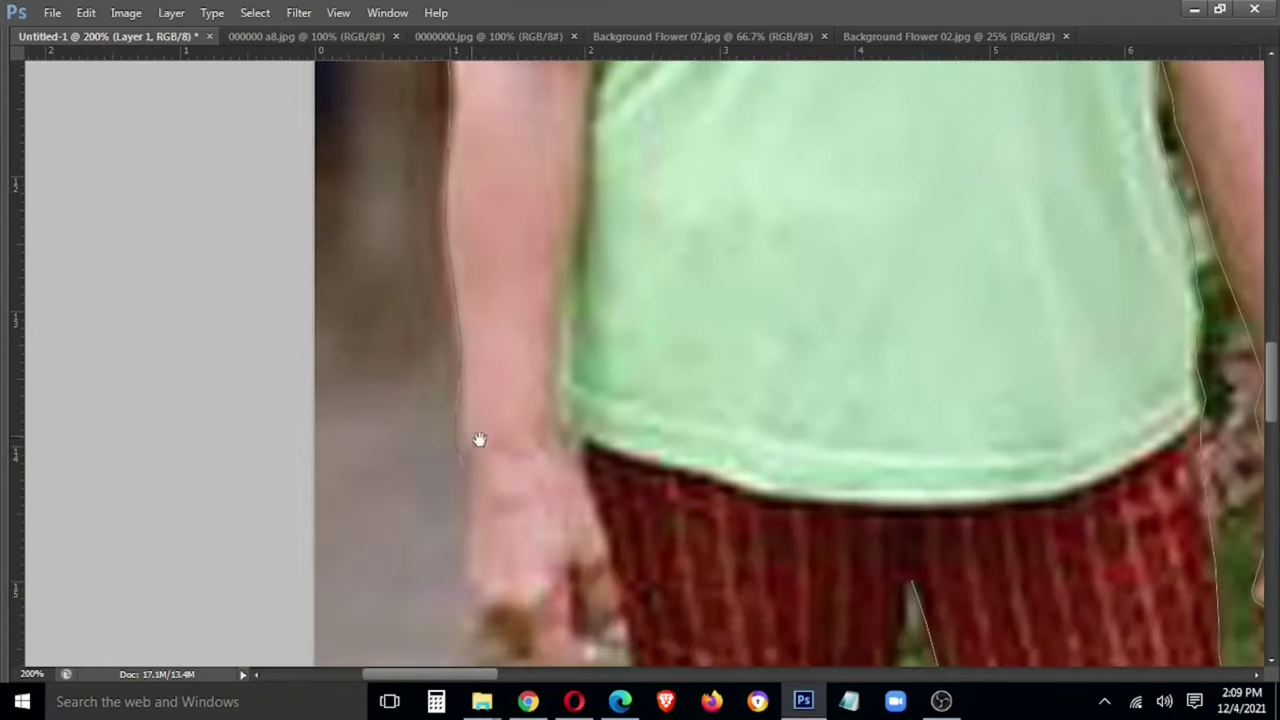
{"action": "scroll", "coordinate": [534, 463], "scroll_direction": "down", "scroll_amount": 3}
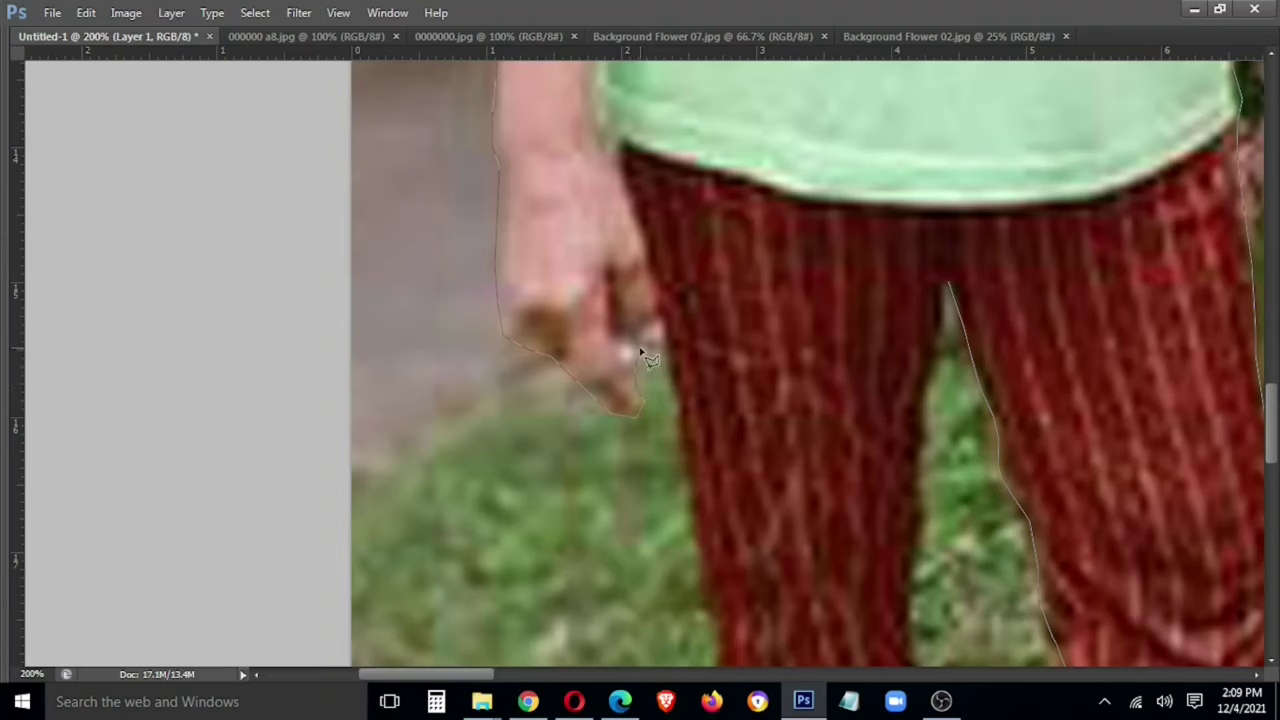
{"action": "scroll", "coordinate": [700, 525], "scroll_direction": "down", "scroll_amount": 2}
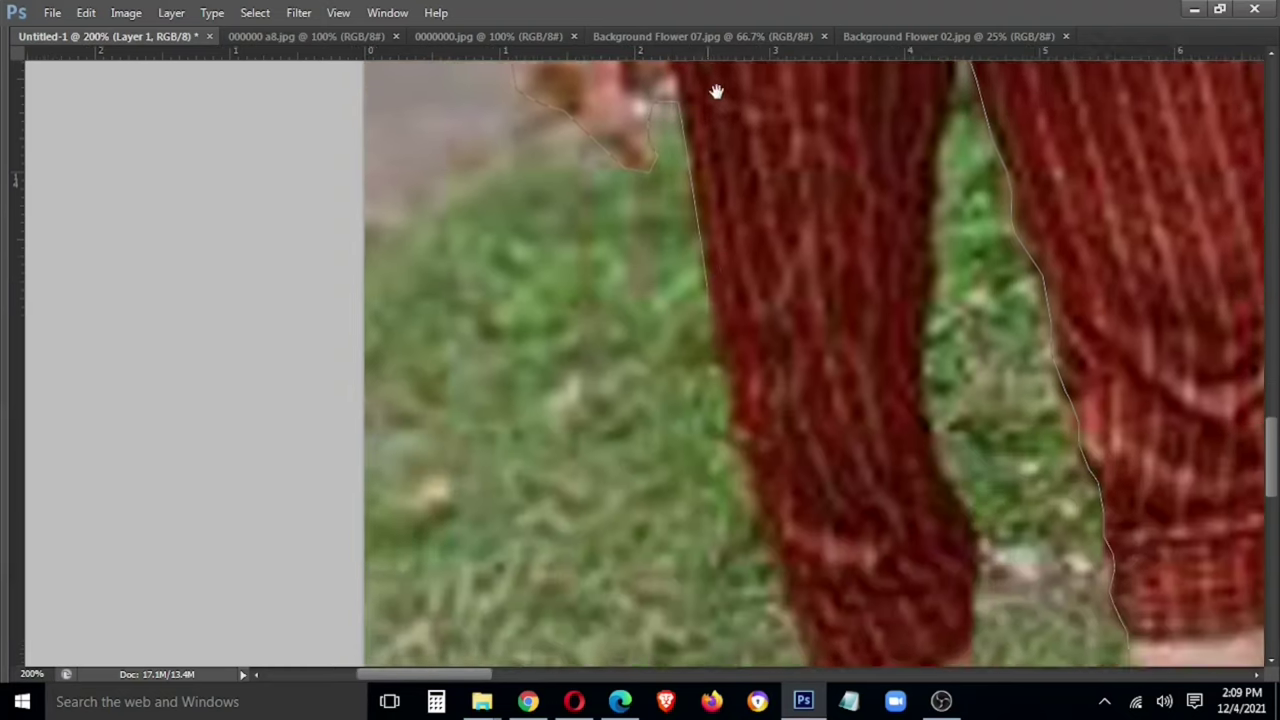
{"action": "scroll", "coordinate": [730, 300], "scroll_direction": "down", "scroll_amount": 1}
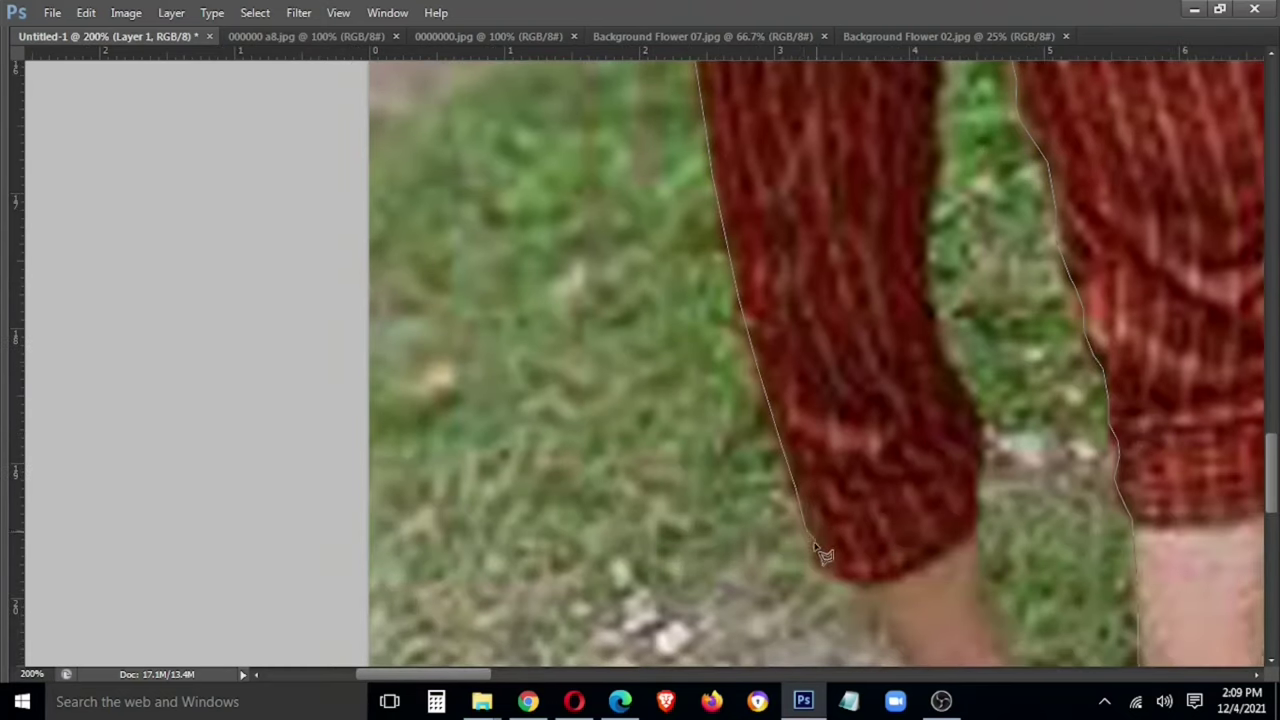
{"action": "scroll", "coordinate": [857, 590], "scroll_direction": "down", "scroll_amount": 3}
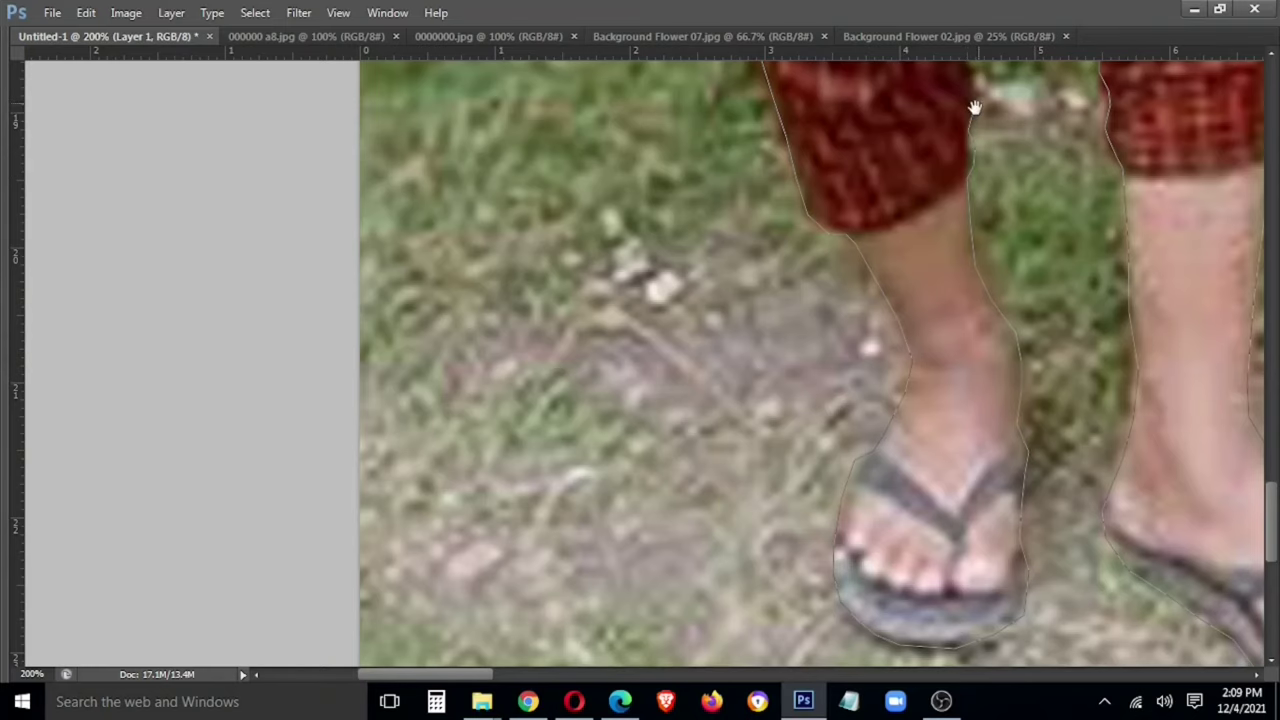
Finish the outline up the other leg back to the crotch
{"action": "left_click_drag", "start_coordinate": [975, 107], "coordinate": [897, 362]}
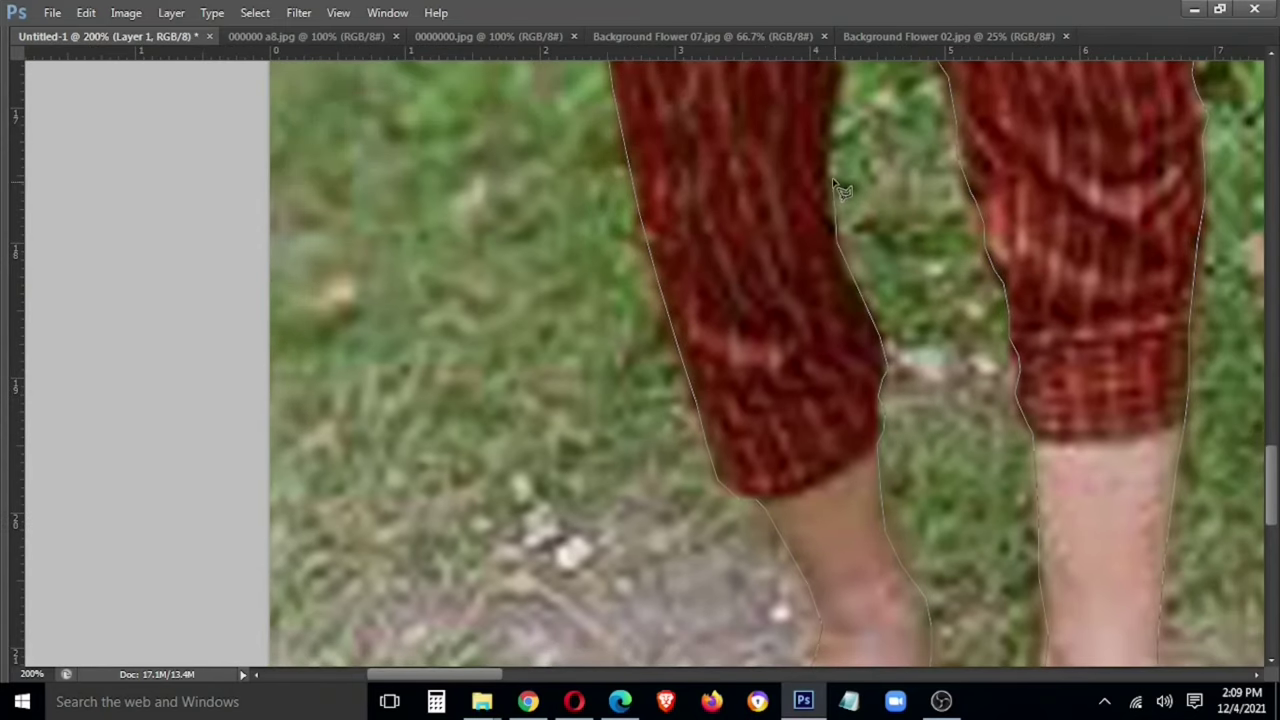
{"action": "left_click_drag", "start_coordinate": [828, 100], "coordinate": [740, 300]}
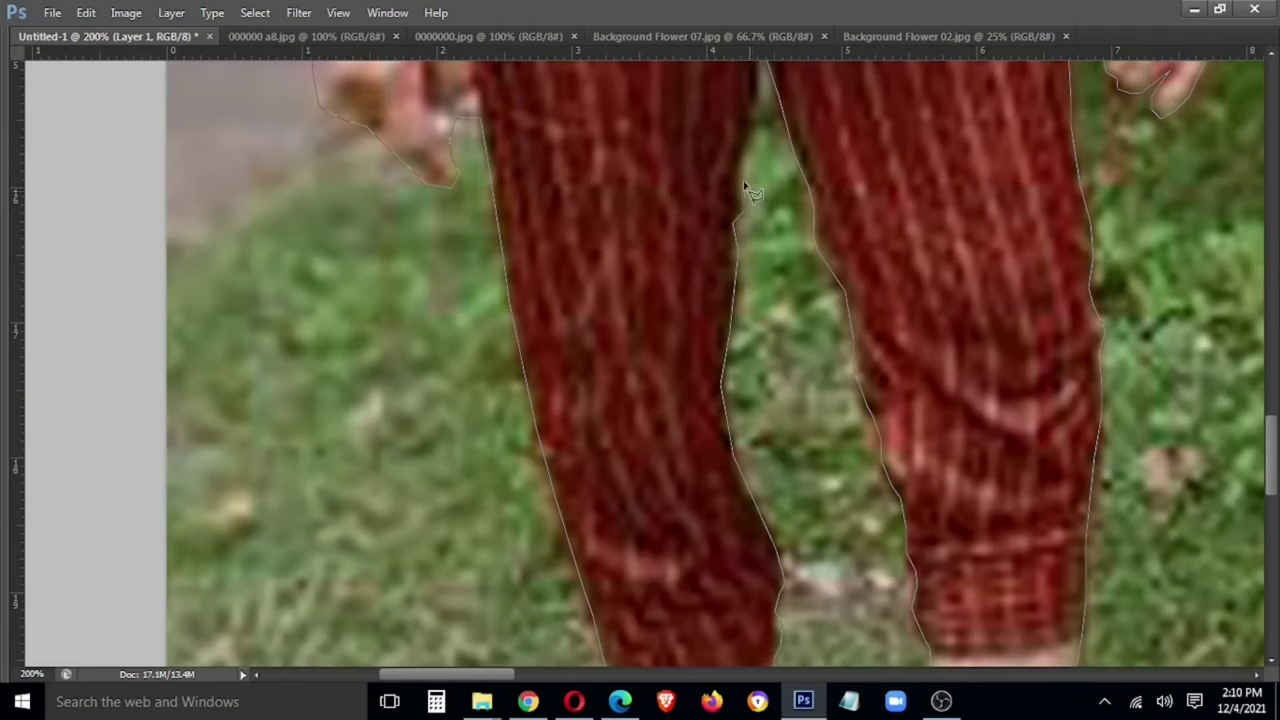
{"action": "left_click_drag", "start_coordinate": [762, 105], "coordinate": [745, 232]}
Close and feather the selection, then copy the mother onto her own layer
{"action": "double_click", "coordinate": [745, 232]}
{"action": "key", "text": "ctrl+minus"}
{"action": "key", "text": "ctrl+minus"}
{"action": "right_click", "coordinate": [636, 166]}
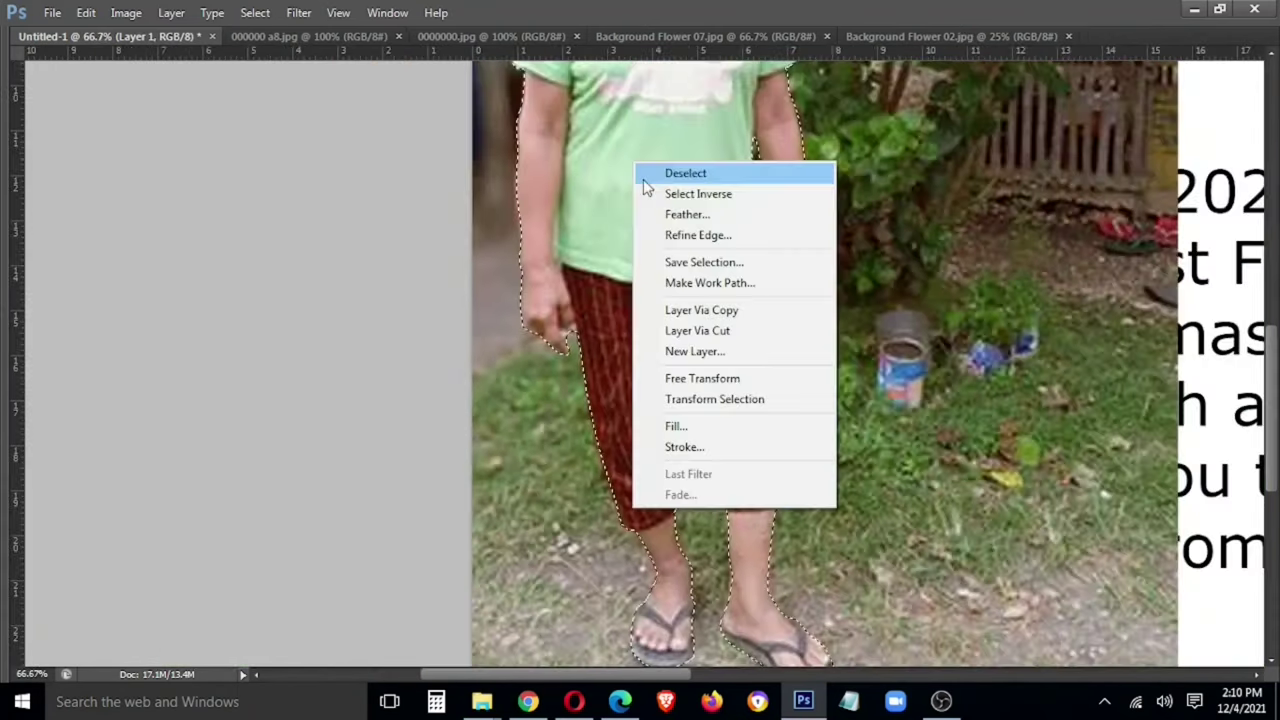
{"action": "left_click", "coordinate": [687, 214]}
{"action": "key", "text": "Return"}
{"action": "scroll", "coordinate": [665, 212], "scroll_direction": "up", "scroll_amount": 1}
{"action": "right_click", "coordinate": [666, 212]}
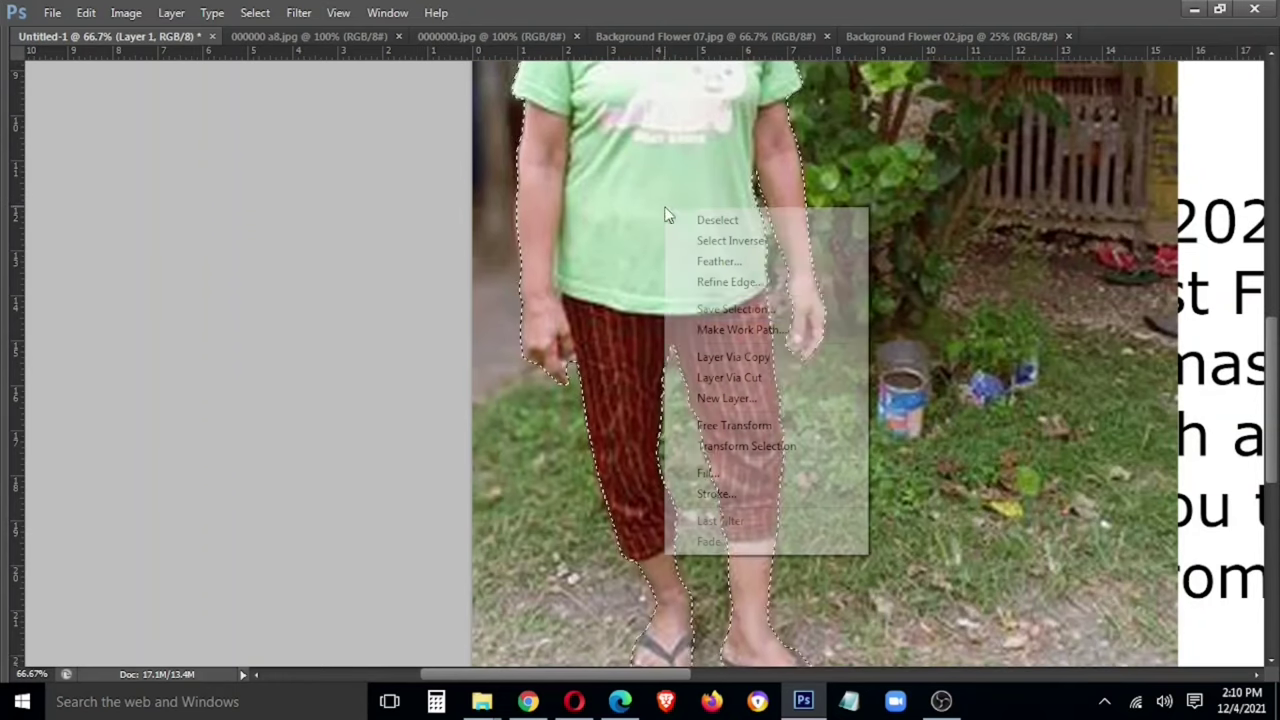
{"action": "left_click", "coordinate": [731, 357]}
Hide the original garden photo and make the mother cut-out the active, transformed layer
{"action": "right_click", "coordinate": [1128, 410]}
{"action": "left_click", "coordinate": [1128, 417]}
{"action": "key", "text": "ctrl+minus"}
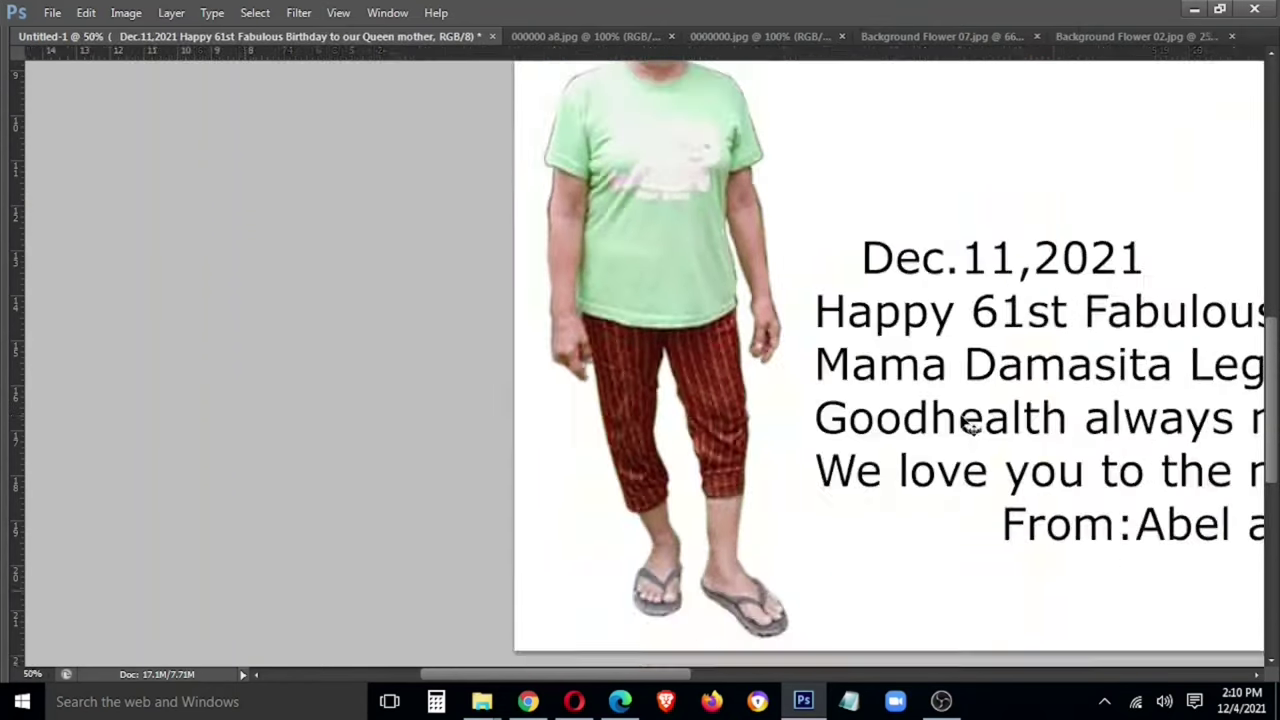
{"action": "key", "text": "ctrl+minus"}
{"action": "right_click", "coordinate": [340, 328]}
{"action": "left_click", "coordinate": [345, 352]}
{"action": "key", "text": "ctrl+t"}
{"action": "key", "text": "Return"}
{"action": "left_click_drag", "start_coordinate": [700, 37], "coordinate": [490, 298]}
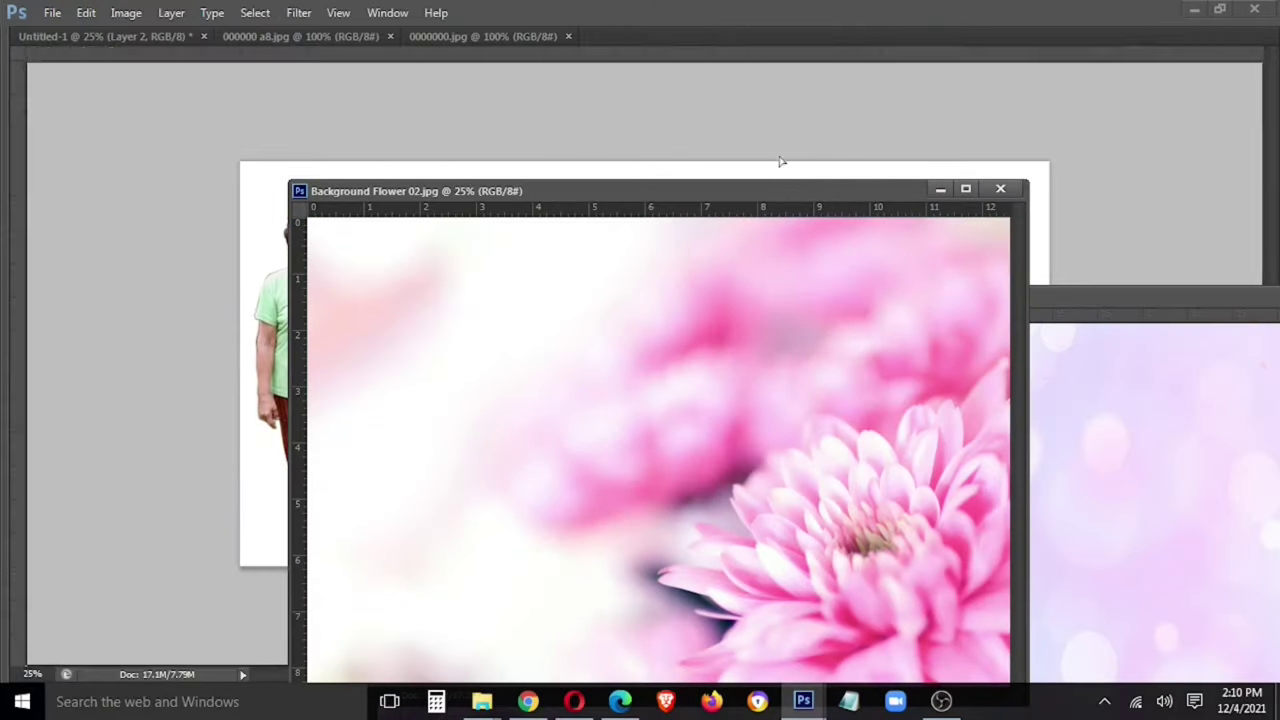
Drop Background Flower 02 into the layout and fit the pink flower layer to the right edge
{"action": "left_click_drag", "start_coordinate": [675, 83], "coordinate": [780, 160]}
{"action": "left_click", "coordinate": [1000, 188]}
{"action": "left_click_drag", "start_coordinate": [1086, 297], "coordinate": [700, 374]}
{"action": "key", "text": "ctrl+r"}
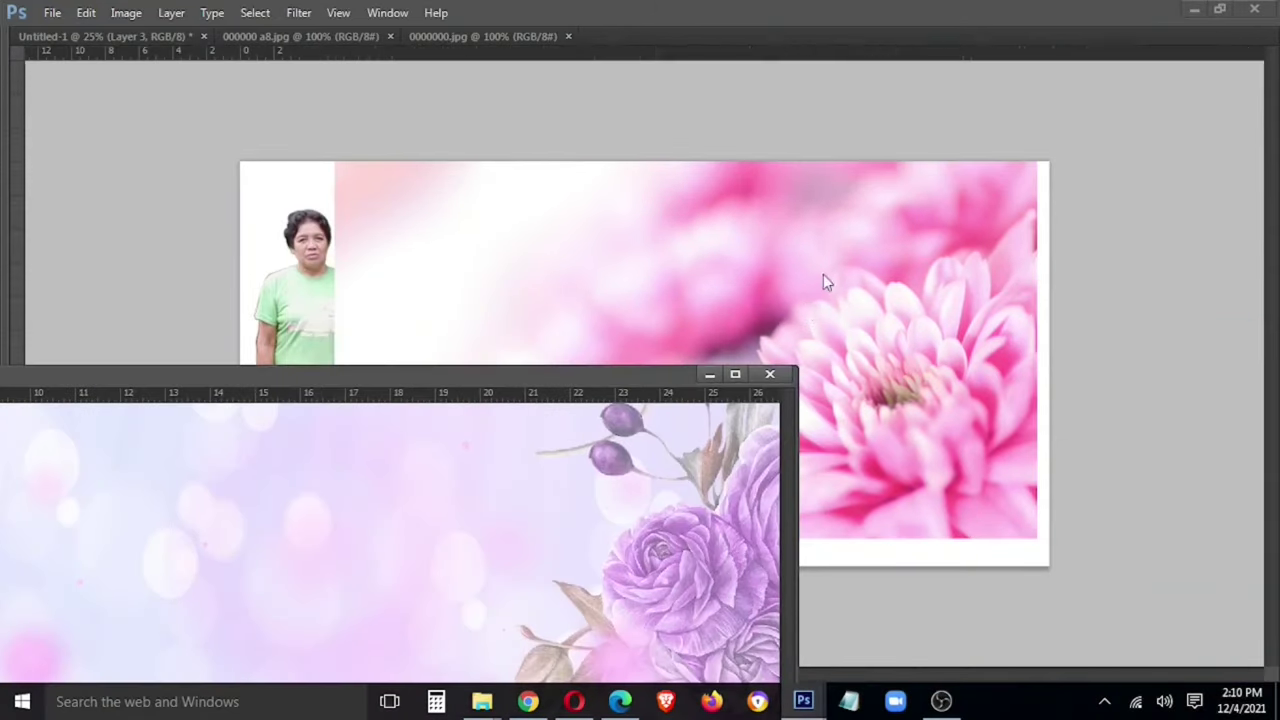
{"action": "left_click_drag", "start_coordinate": [823, 277], "coordinate": [914, 320]}
{"action": "key", "text": "ctrl+t"}
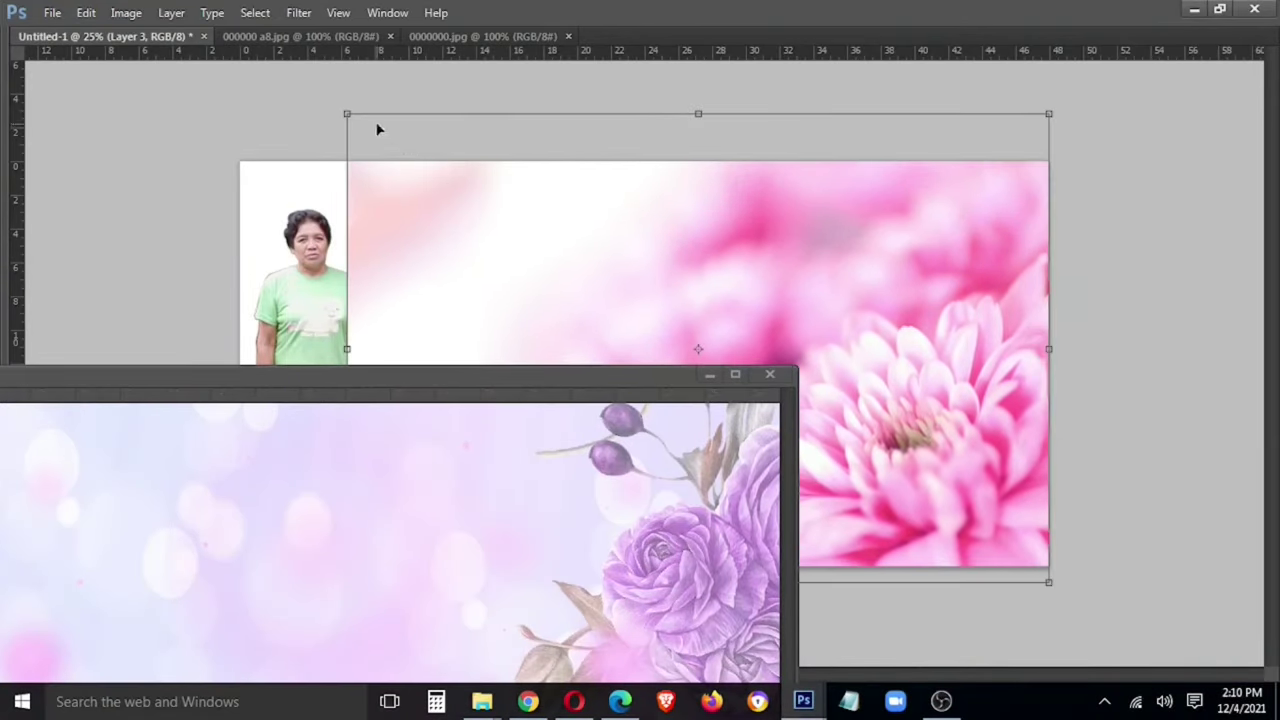
{"action": "left_click_drag", "start_coordinate": [666, 222], "coordinate": [660, 216]}
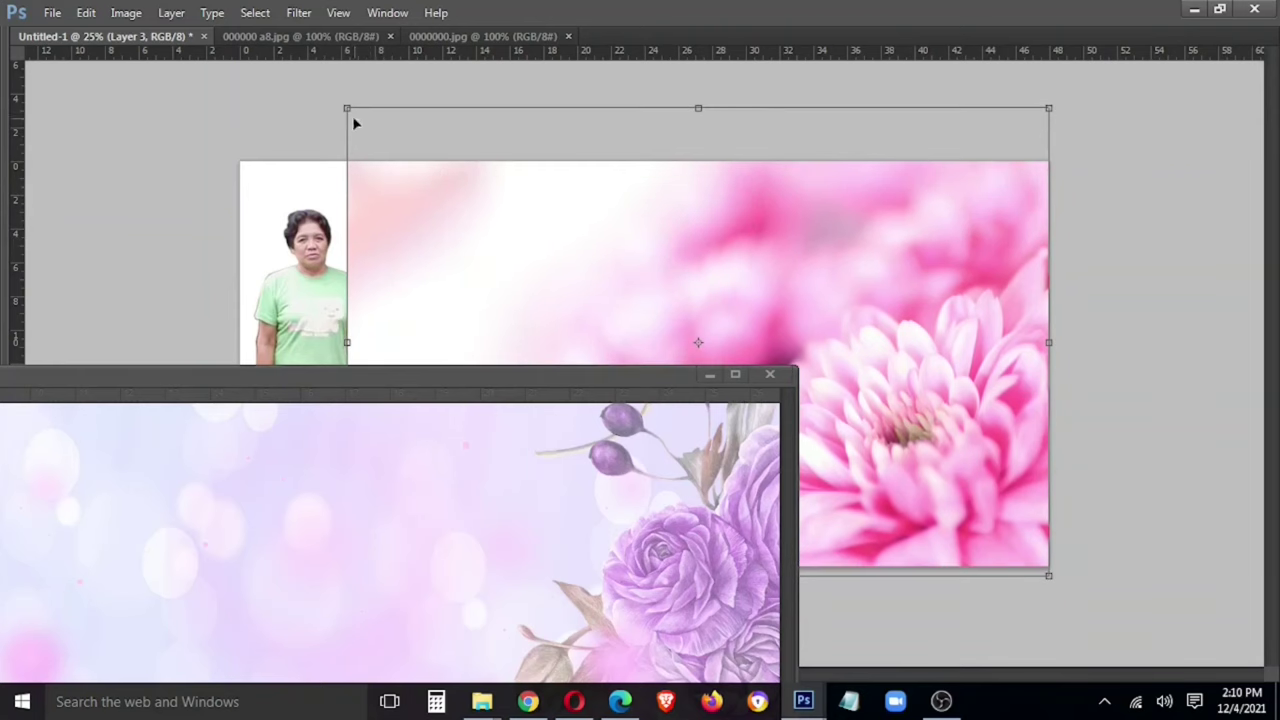
{"action": "left_click_drag", "start_coordinate": [355, 123], "coordinate": [414, 189]}
{"action": "key", "text": "Return"}
Move the flower layer down the stack and stretch the purple image across the canvas
{"action": "key", "text": "Tab"}
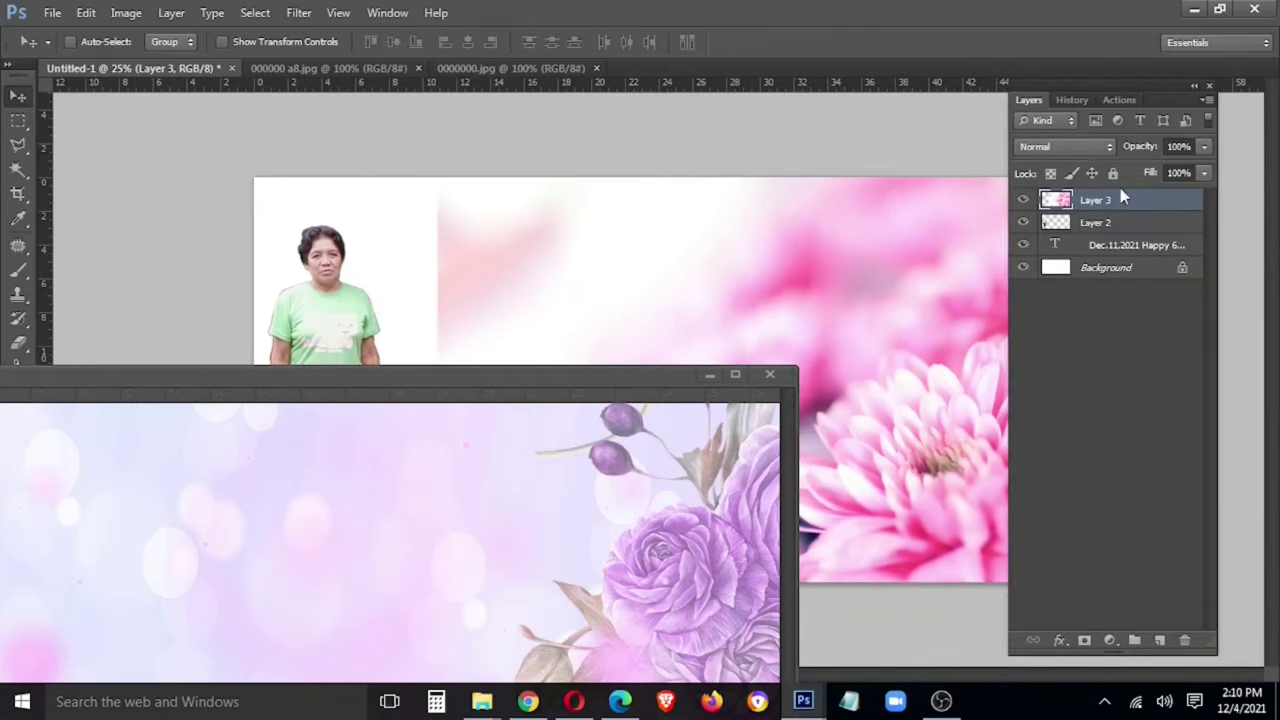
{"action": "left_click_drag", "start_coordinate": [1133, 201], "coordinate": [1134, 250]}
{"action": "key", "text": "Tab"}
{"action": "mouse_move", "coordinate": [563, 523]}
{"action": "left_mouse_down"}
{"action": "mouse_move", "coordinate": [761, 360]}
{"action": "mouse_move", "coordinate": [630, 342]}
{"action": "mouse_move", "coordinate": [840, 364]}
{"action": "mouse_move", "coordinate": [692, 538]}
{"action": "mouse_move", "coordinate": [628, 508]}
{"action": "left_mouse_up"}
{"action": "key", "text": "ctrl+t"}
{"action": "left_click_drag", "start_coordinate": [688, 363], "coordinate": [1117, 160]}
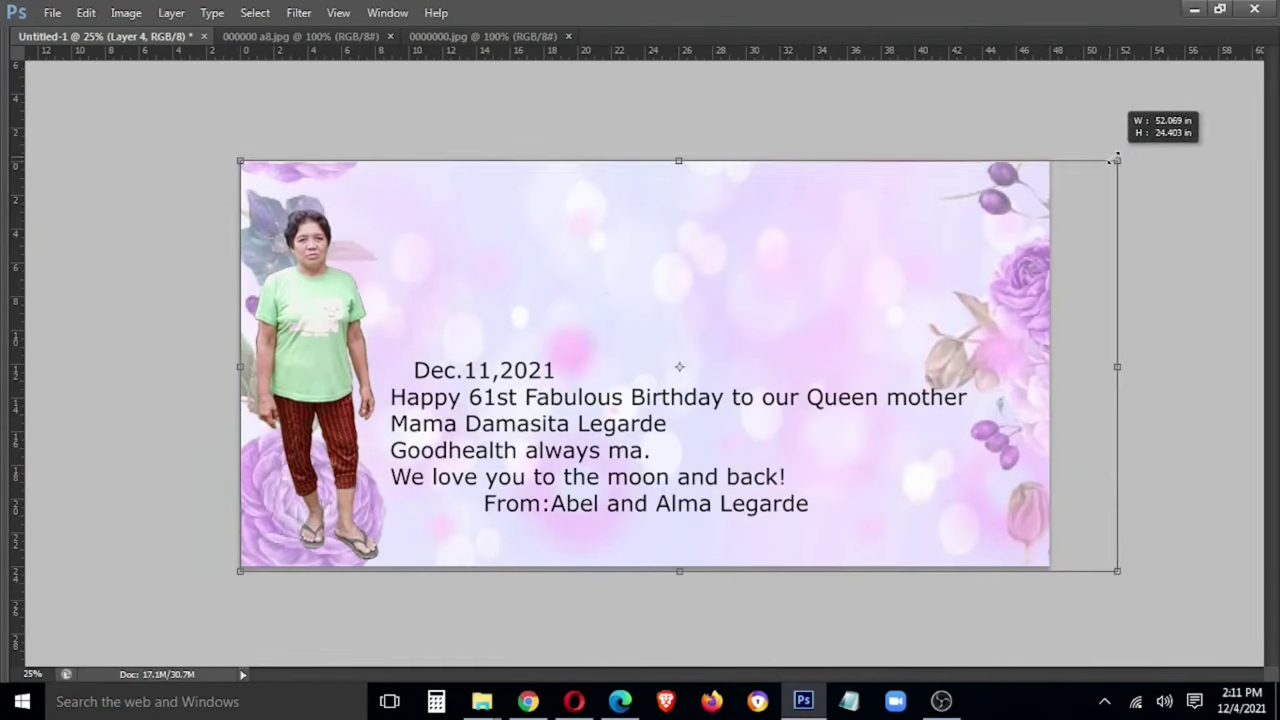
{"action": "key", "text": "Return"}
{"action": "key", "text": "Tab"}
Convert the Background into a normal layer and place a vertical guide at the banner centre
{"action": "double_click", "coordinate": [1140, 297], "text": "alt"}
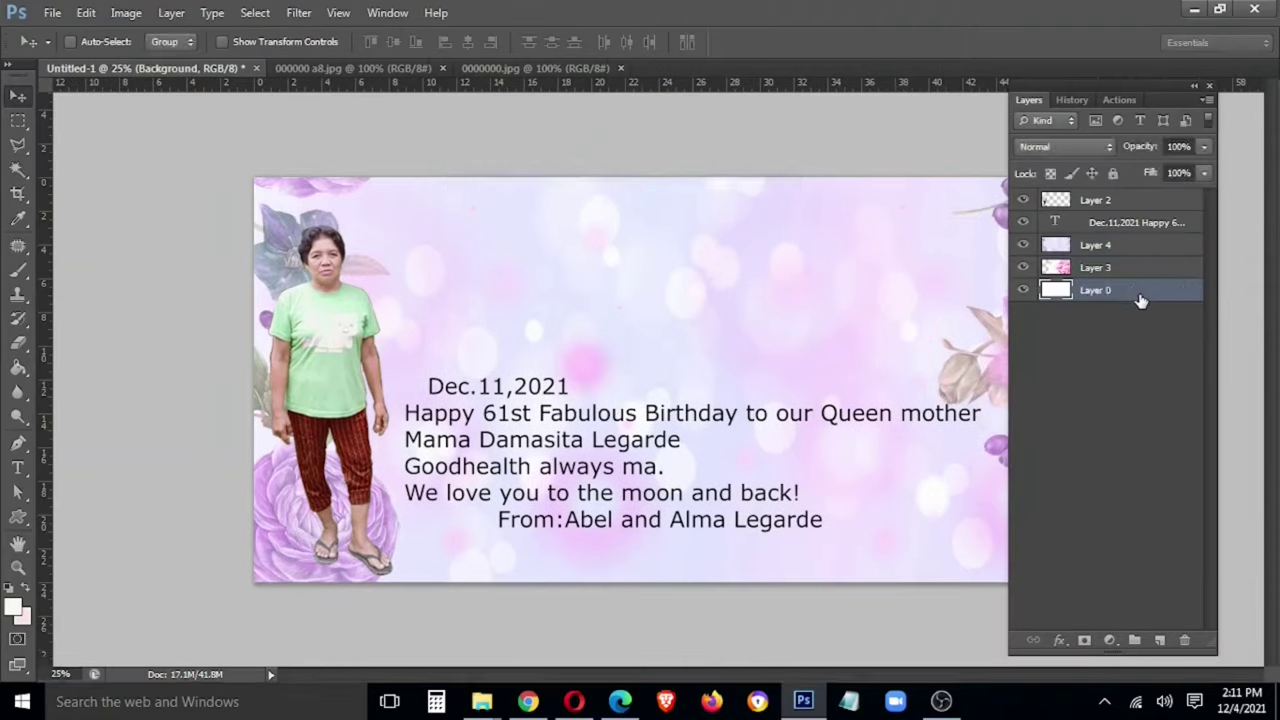
{"action": "key", "text": "Tab"}
{"action": "key", "text": "ctrl+t"}
{"action": "mouse_move", "coordinate": [10, 262]}
{"action": "left_mouse_down"}
{"action": "mouse_move", "coordinate": [443, 266]}
{"action": "mouse_move", "coordinate": [637, 251]}
{"action": "mouse_move", "coordinate": [640, 262]}
{"action": "left_mouse_up"}
{"action": "key", "text": "Return"}
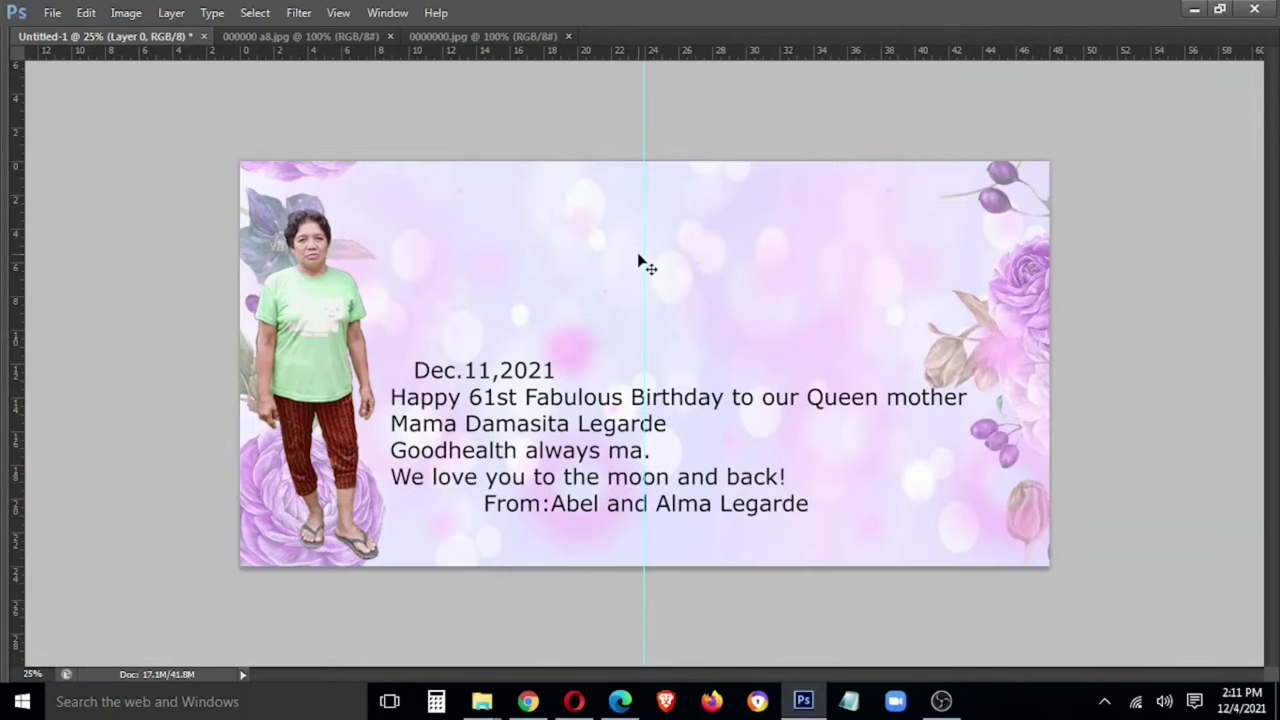
Select the right half, feather it by 28, and delete it from the purple layer
{"action": "left_click_drag", "start_coordinate": [1091, 109], "coordinate": [683, 655]}
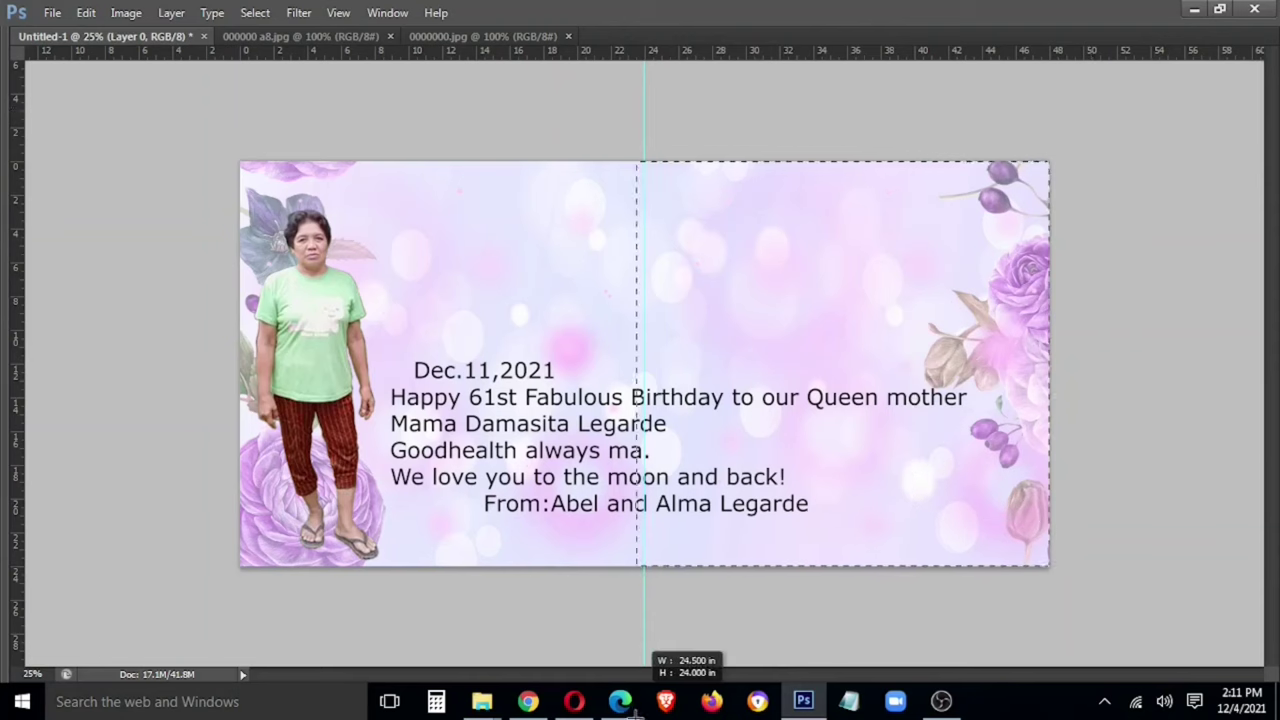
{"action": "right_click", "coordinate": [868, 338]}
{"action": "left_click", "coordinate": [921, 388]}
{"action": "type", "text": "28"}
{"action": "key", "text": "Return"}
{"action": "key", "text": "Tab"}
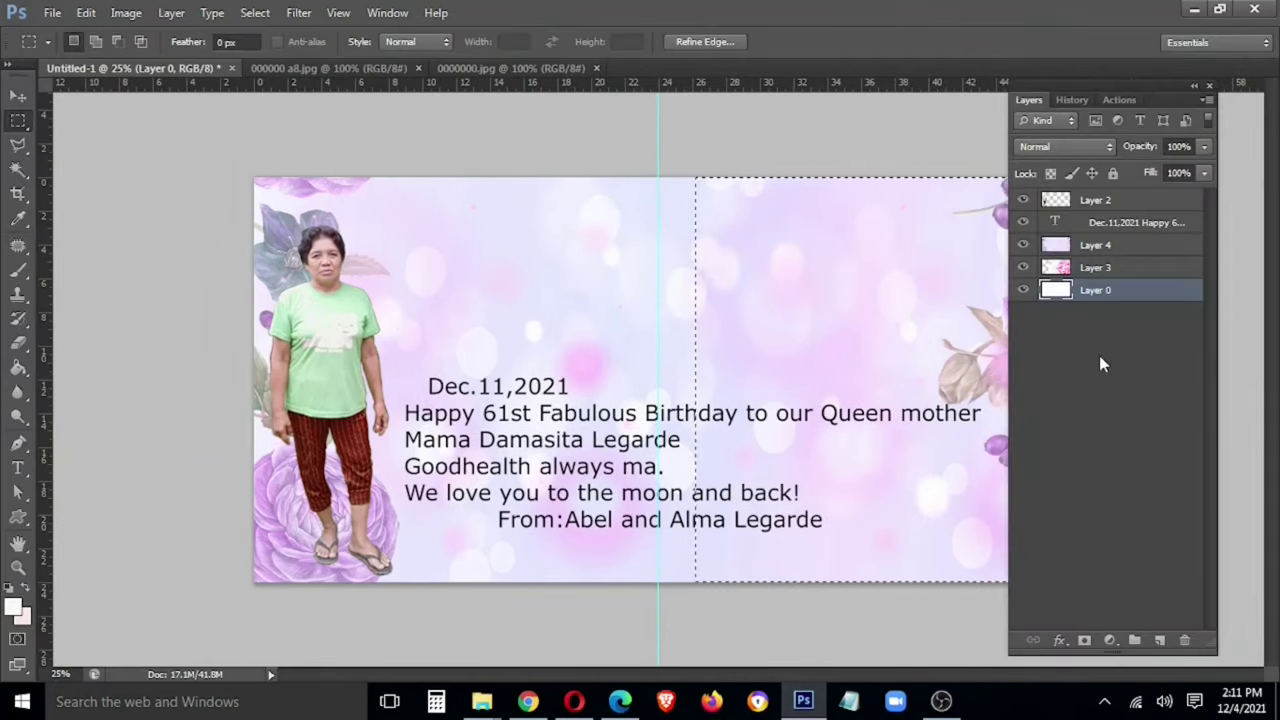
{"action": "left_click", "coordinate": [1105, 247]}
{"action": "key", "text": "Delete"}
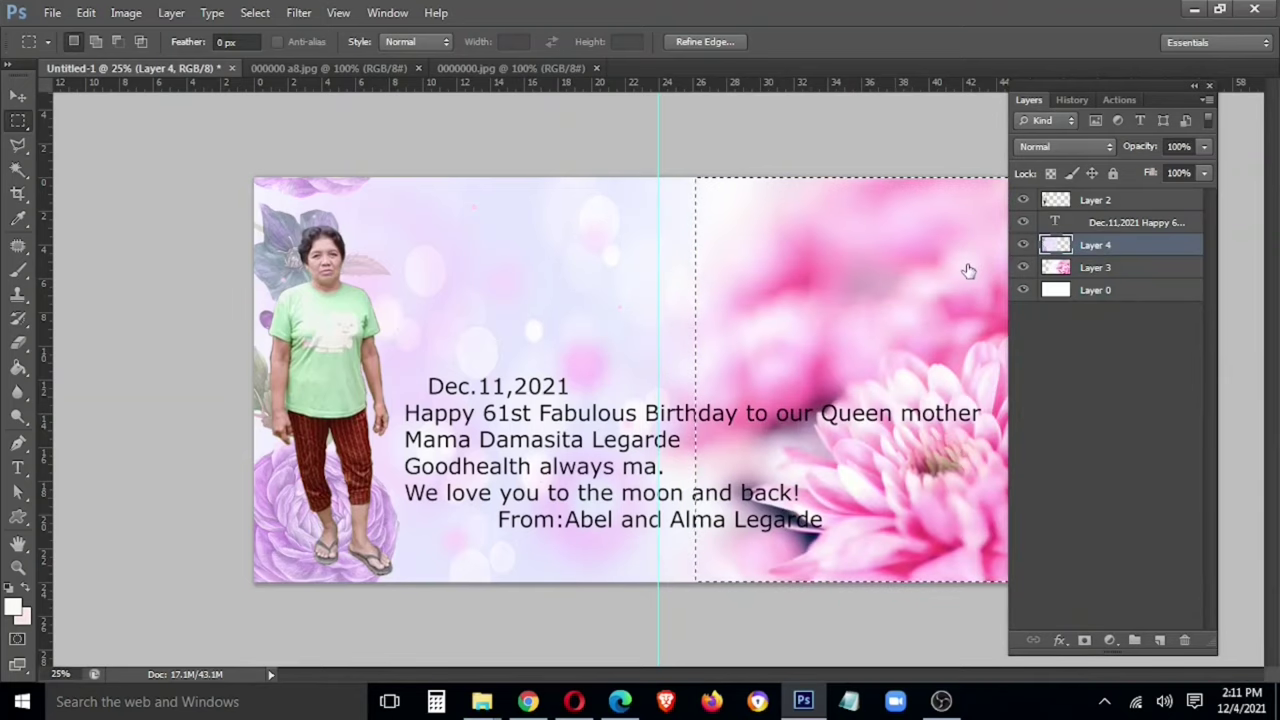
Deselect and merge the purple and flower layers into one backdrop layer
{"action": "key", "text": "Tab"}
{"action": "key", "text": "ctrl+d"}
{"action": "key", "text": "v"}
{"action": "key", "text": "Tab"}
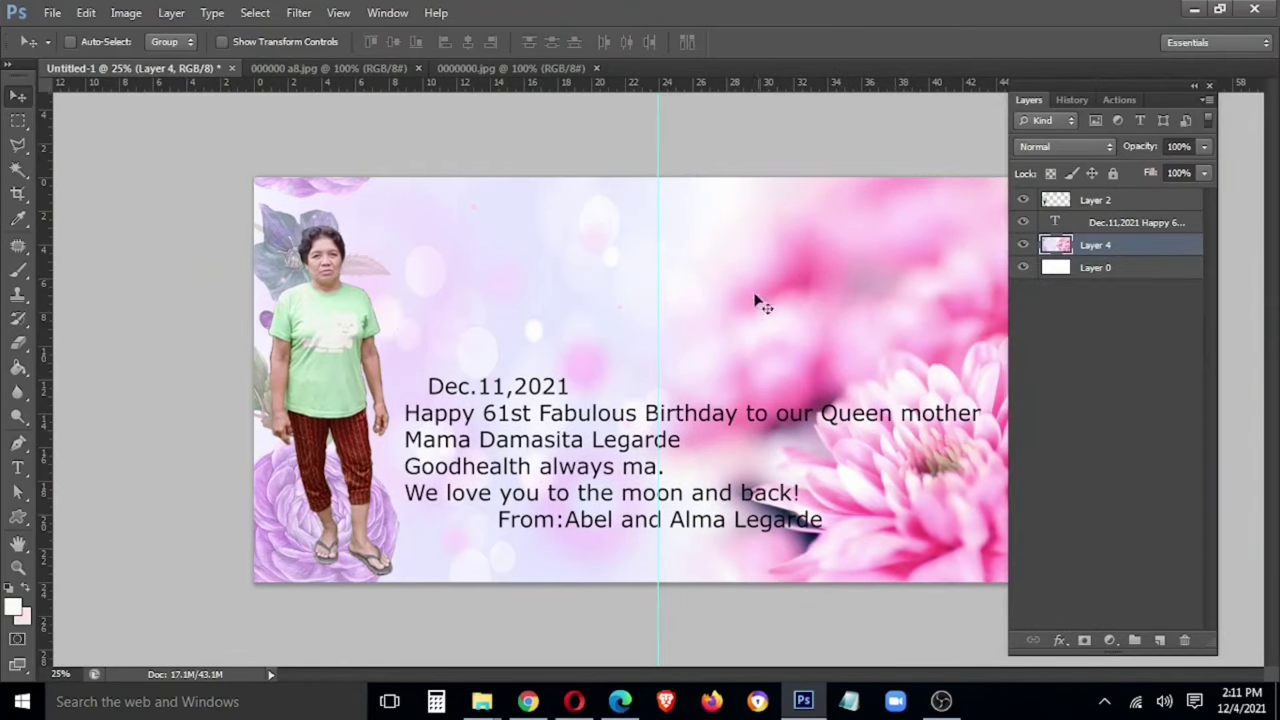
{"action": "key", "text": "Tab"}
{"action": "left_click_drag", "start_coordinate": [250, 169], "coordinate": [1040, 553]}
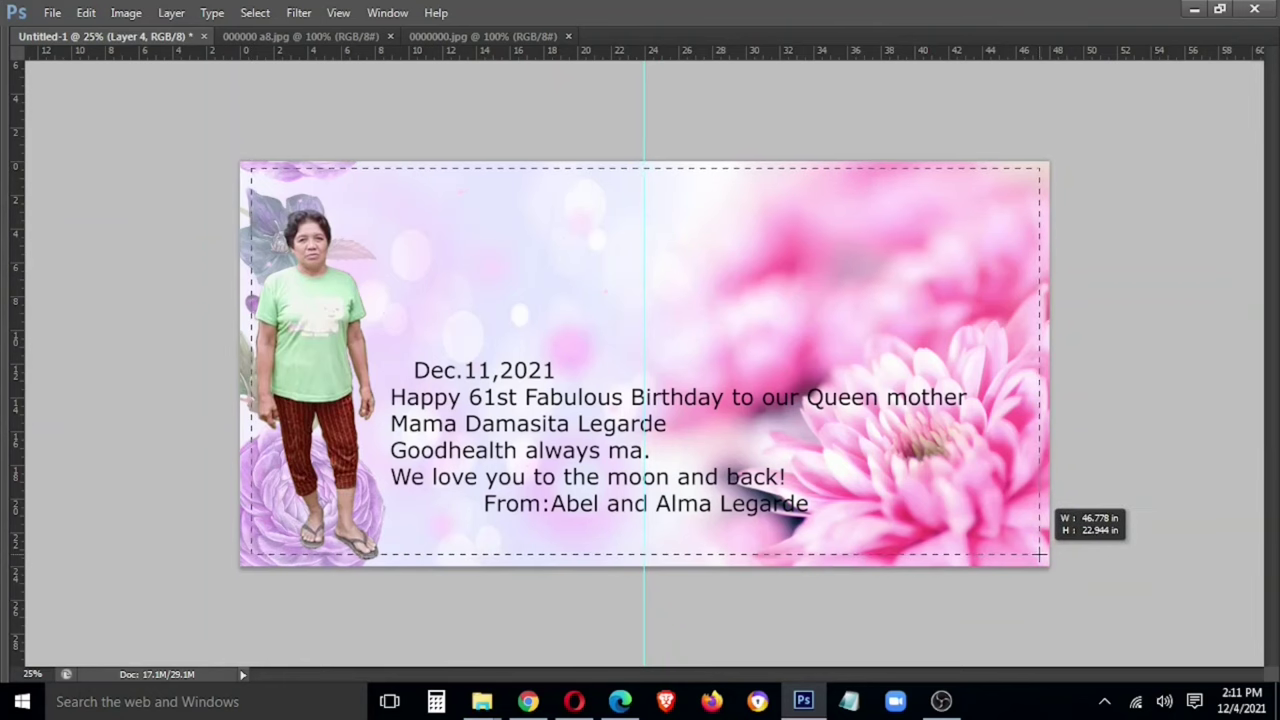
{"action": "left_click", "coordinate": [772, 282]}
Copy the woman's garden photo from 0000000.jpg into the banner
{"action": "left_click", "coordinate": [472, 38]}
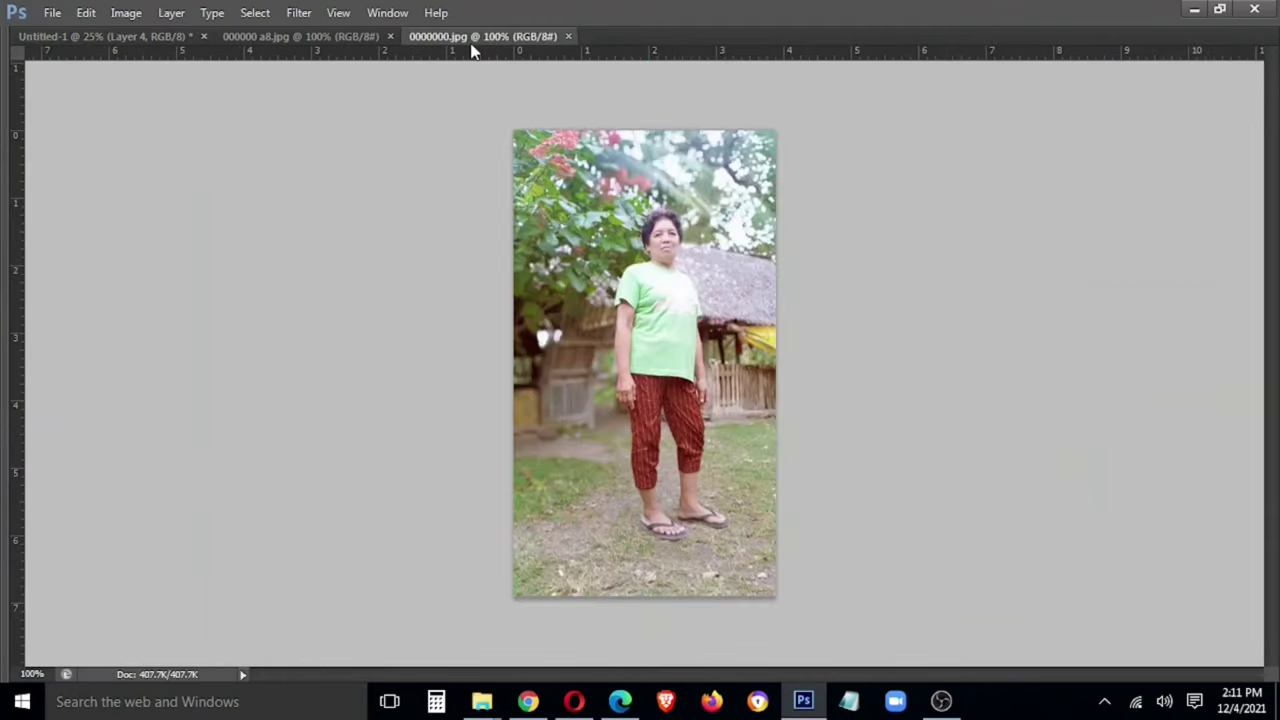
{"action": "left_click", "coordinate": [355, 39]}
{"action": "left_click", "coordinate": [490, 38]}
{"action": "mouse_move", "coordinate": [651, 306]}
{"action": "left_mouse_down"}
{"action": "mouse_move", "coordinate": [867, 257]}
{"action": "mouse_move", "coordinate": [1021, 240]}
{"action": "left_mouse_up"}
Fit the photo to full banner height on the right and enlarge the left cut-out
{"action": "key", "text": "ctrl+t"}
{"action": "left_click_drag", "start_coordinate": [964, 277], "coordinate": [789, 580]}
{"action": "left_click_drag", "start_coordinate": [787, 628], "coordinate": [791, 609]}
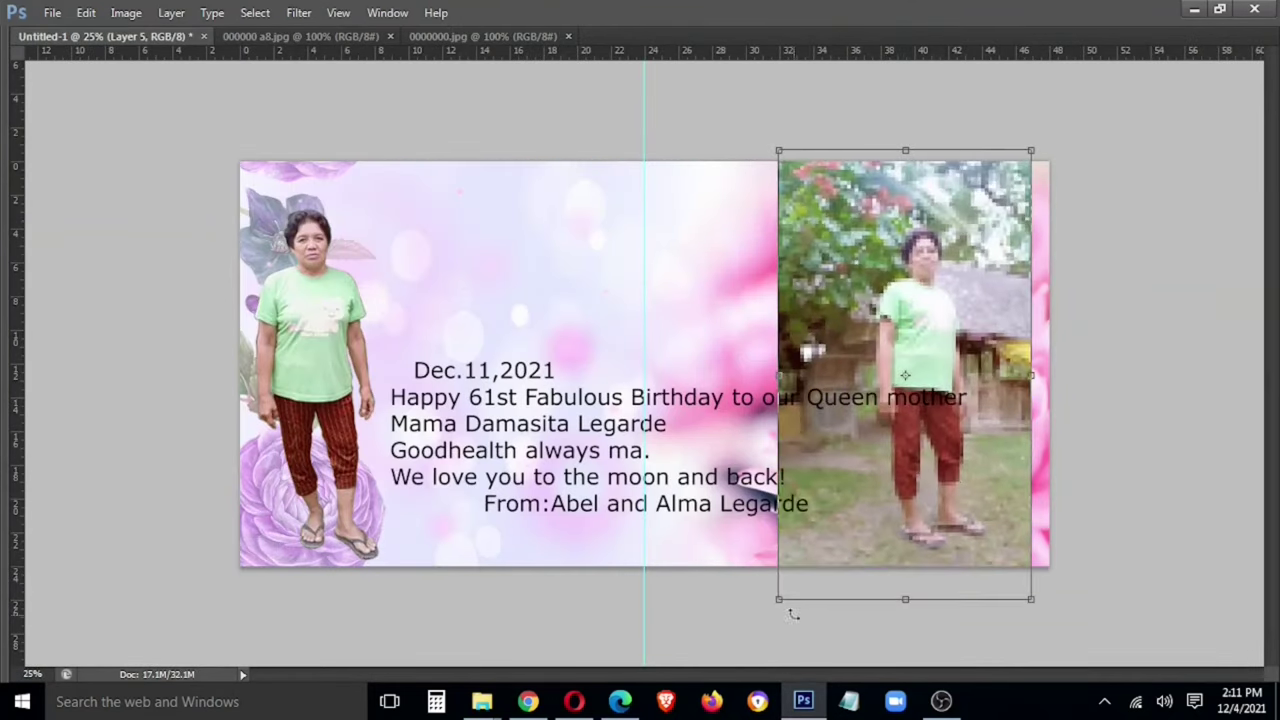
{"action": "left_click_drag", "start_coordinate": [962, 394], "coordinate": [993, 387]}
{"action": "left_click_drag", "start_coordinate": [820, 134], "coordinate": [787, 121]}
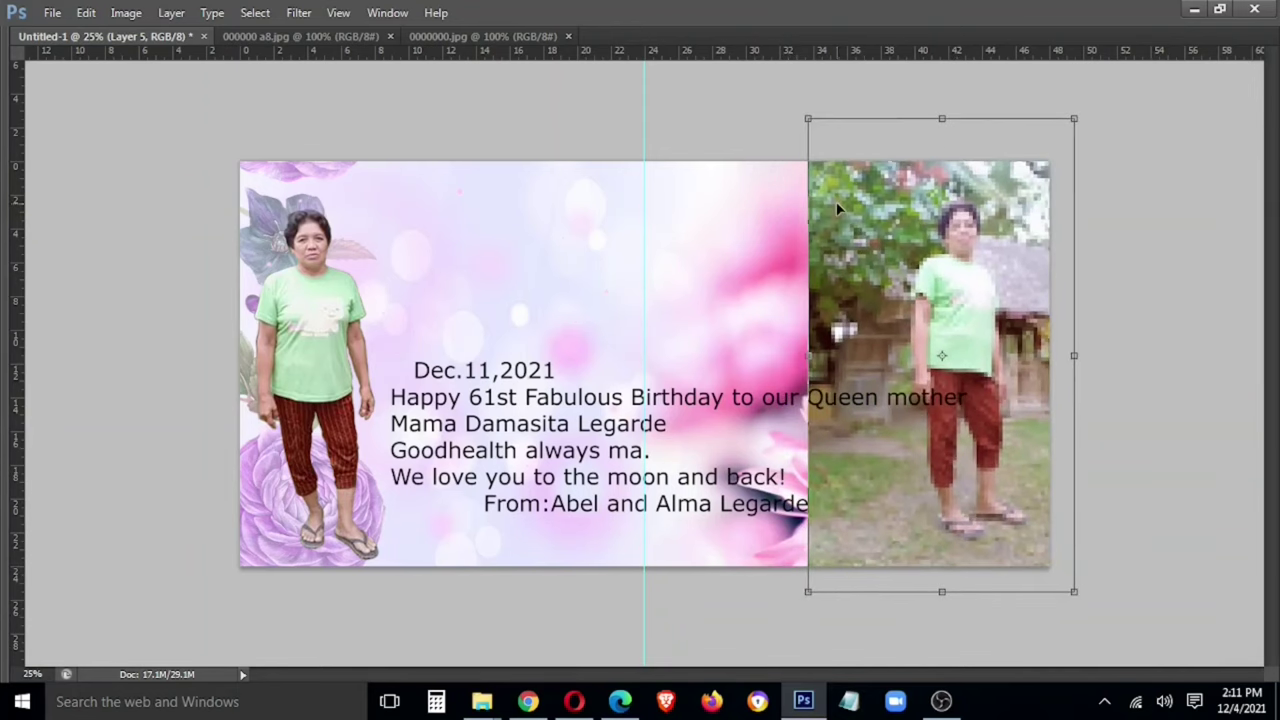
{"action": "key", "text": "Return"}
{"action": "left_click", "coordinate": [369, 290]}
{"action": "left_click_drag", "start_coordinate": [378, 211], "coordinate": [394, 166]}
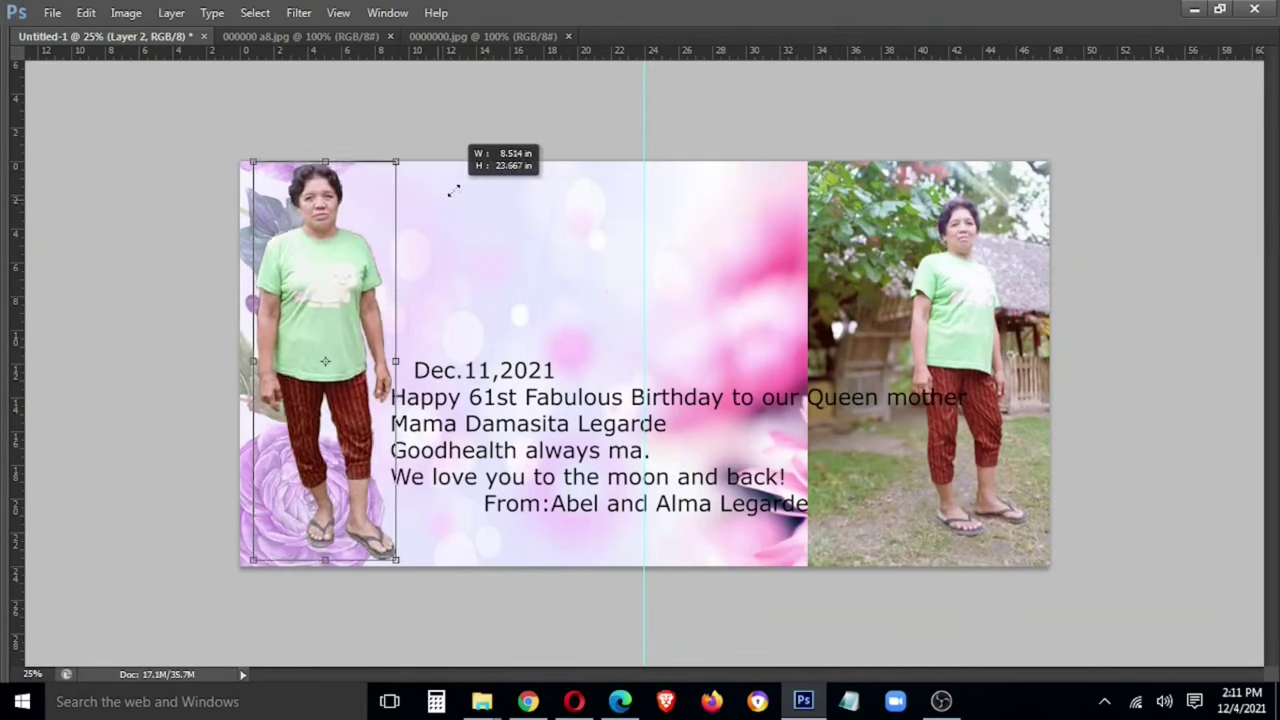
Move the cut-out right over the pink flower and the garden photo to the left edge
{"action": "key", "text": "Return"}
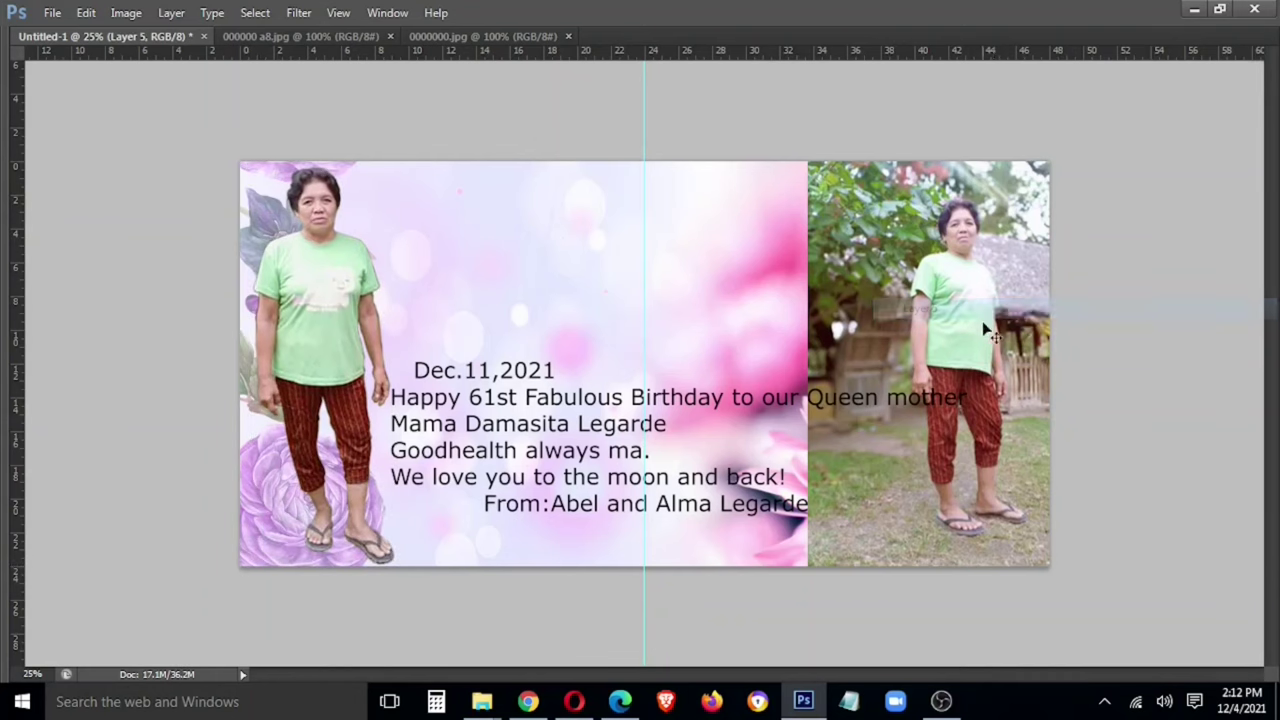
{"action": "left_click_drag", "start_coordinate": [983, 324], "coordinate": [998, 330]}
{"action": "right_click", "coordinate": [322, 281]}
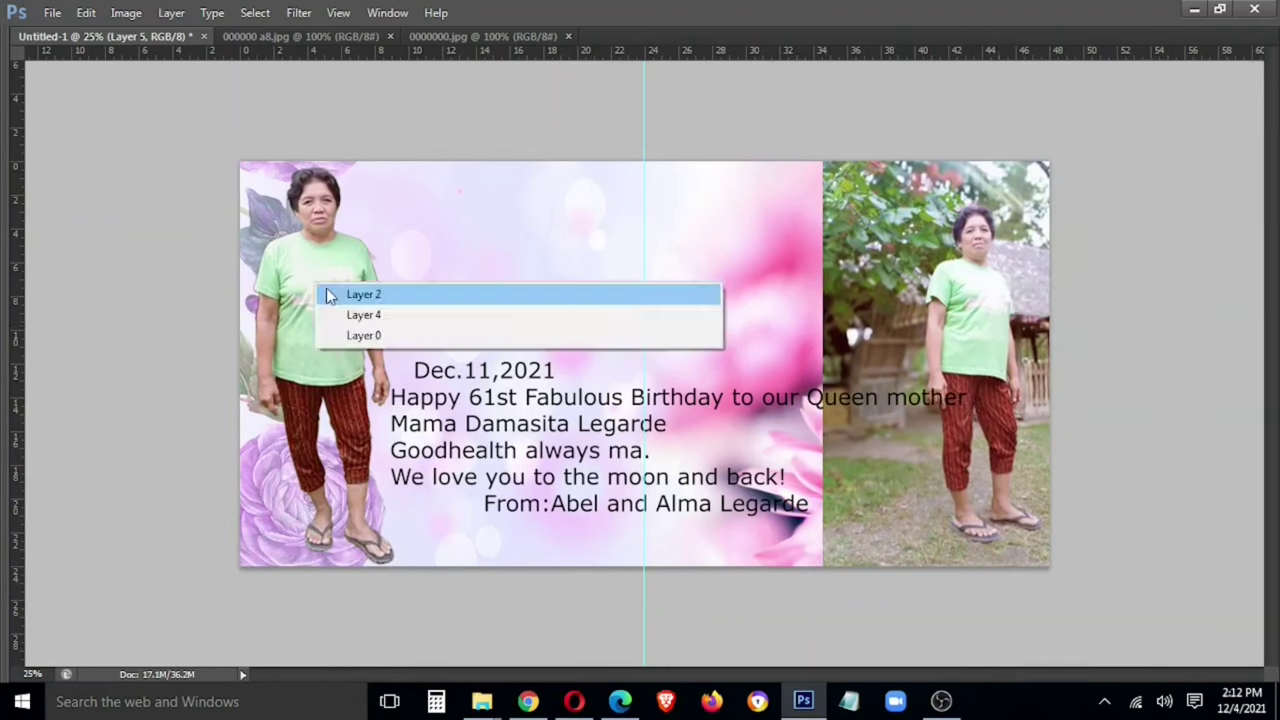
{"action": "left_click", "coordinate": [337, 291]}
{"action": "left_click_drag", "start_coordinate": [319, 352], "coordinate": [964, 352]}
{"action": "right_click", "coordinate": [862, 328]}
{"action": "left_click", "coordinate": [885, 336]}
{"action": "left_click_drag", "start_coordinate": [885, 340], "coordinate": [229, 306]}
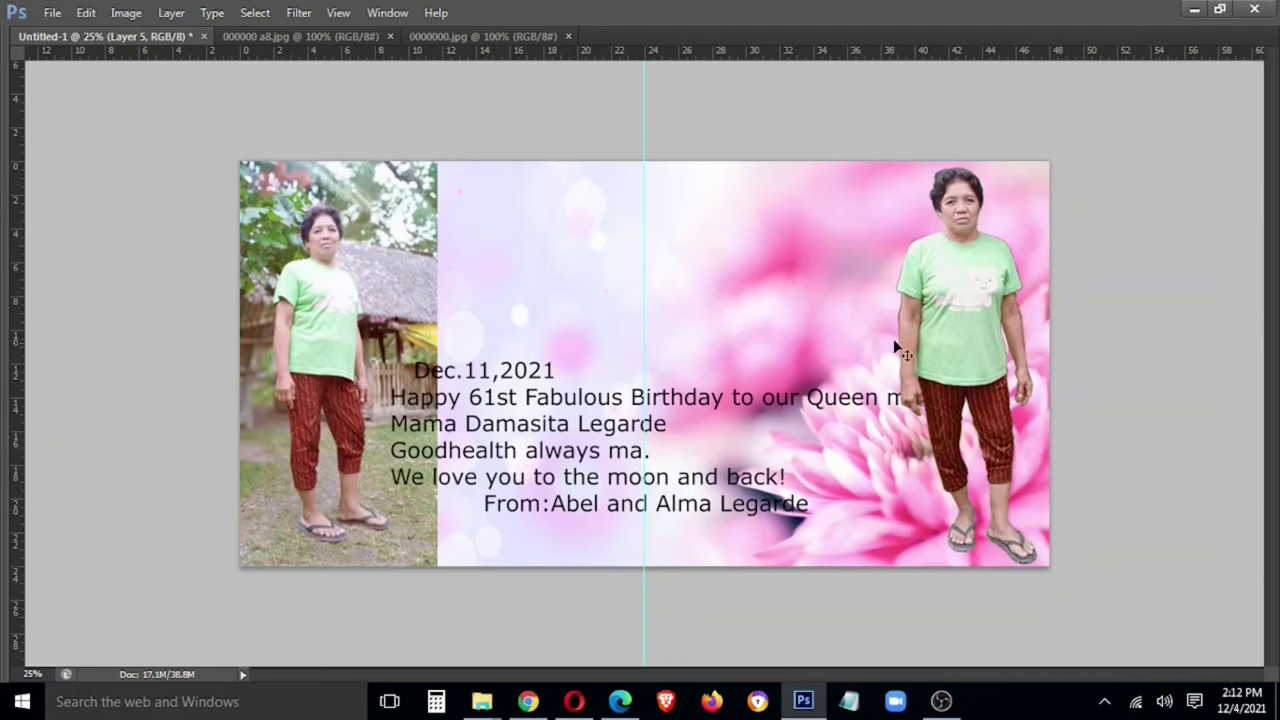
Feather a selection around the right cut-out, then deselect
{"action": "left_click", "coordinate": [800, 323]}
{"action": "right_click", "coordinate": [830, 330]}
{"action": "left_click", "coordinate": [887, 514]}
{"action": "key", "text": "Return"}
{"action": "key", "text": "ctrl+d"}
{"action": "key", "text": "ctrl+plus"}
{"action": "key", "text": "ctrl+plus"}
{"action": "key", "text": "ctrl+plus"}
Zoom in and trace the garden-photo woman's legs, sandals and hands with the Magnetic Lasso
{"action": "left_click_drag", "start_coordinate": [700, 380], "coordinate": [759, 438]}
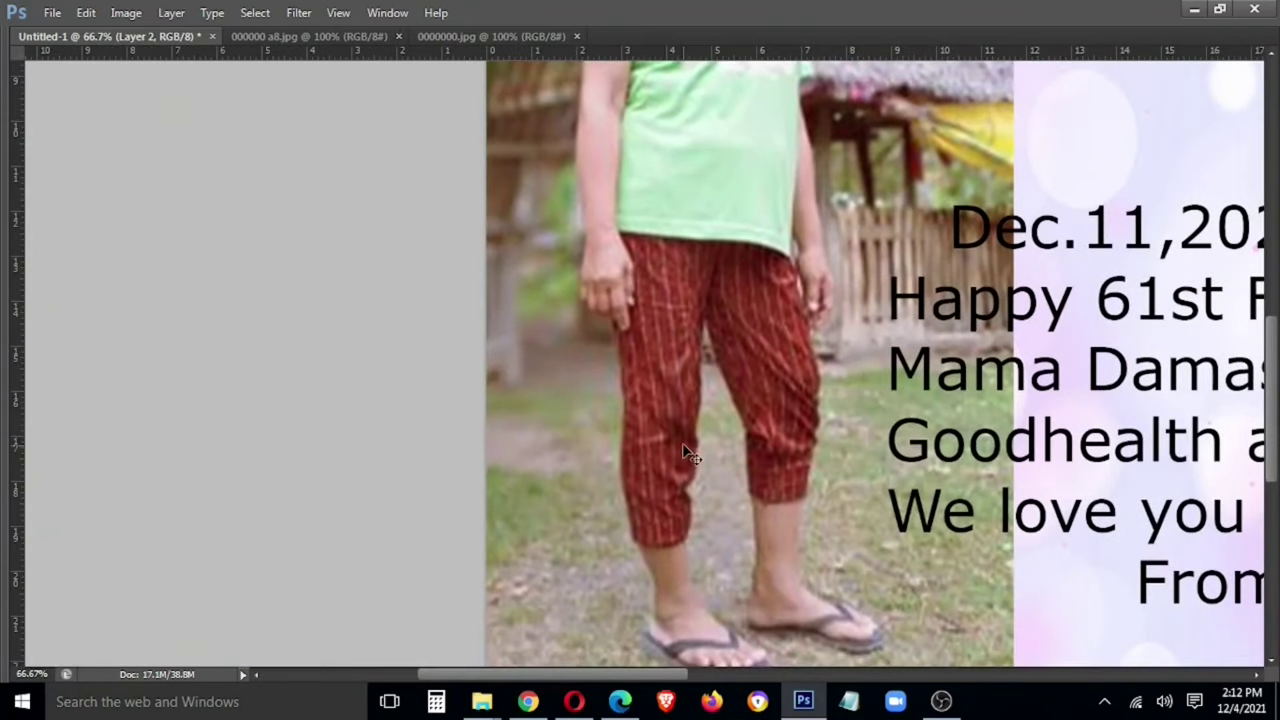
{"action": "key", "text": "ctrl+plus"}
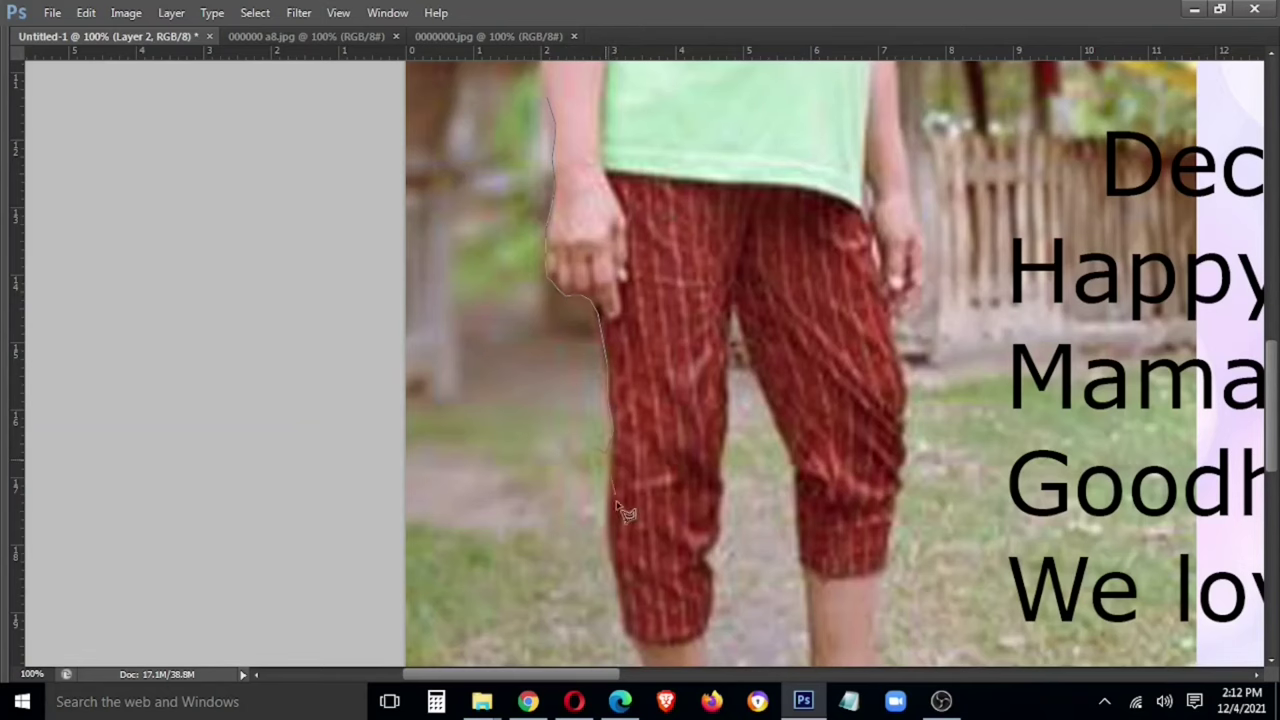
{"action": "scroll", "coordinate": [577, 430], "scroll_direction": "up", "scroll_amount": 1}
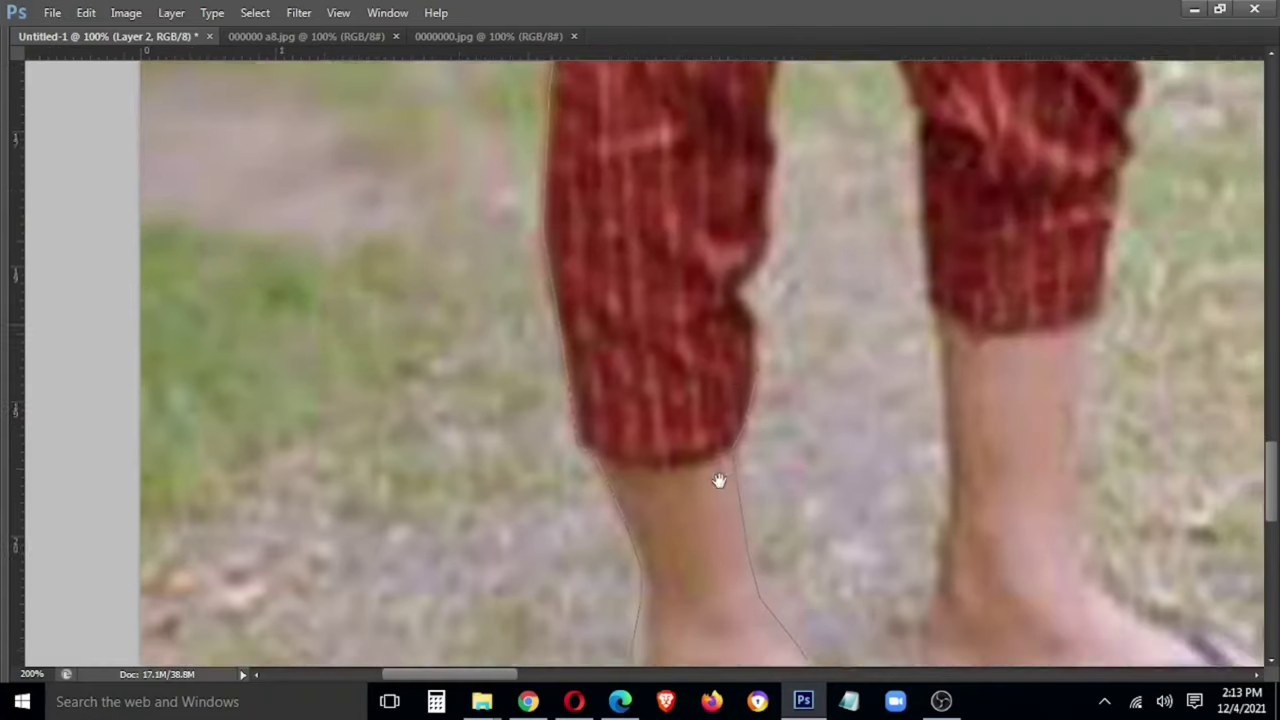
{"action": "left_click_drag", "start_coordinate": [805, 210], "coordinate": [740, 500]}
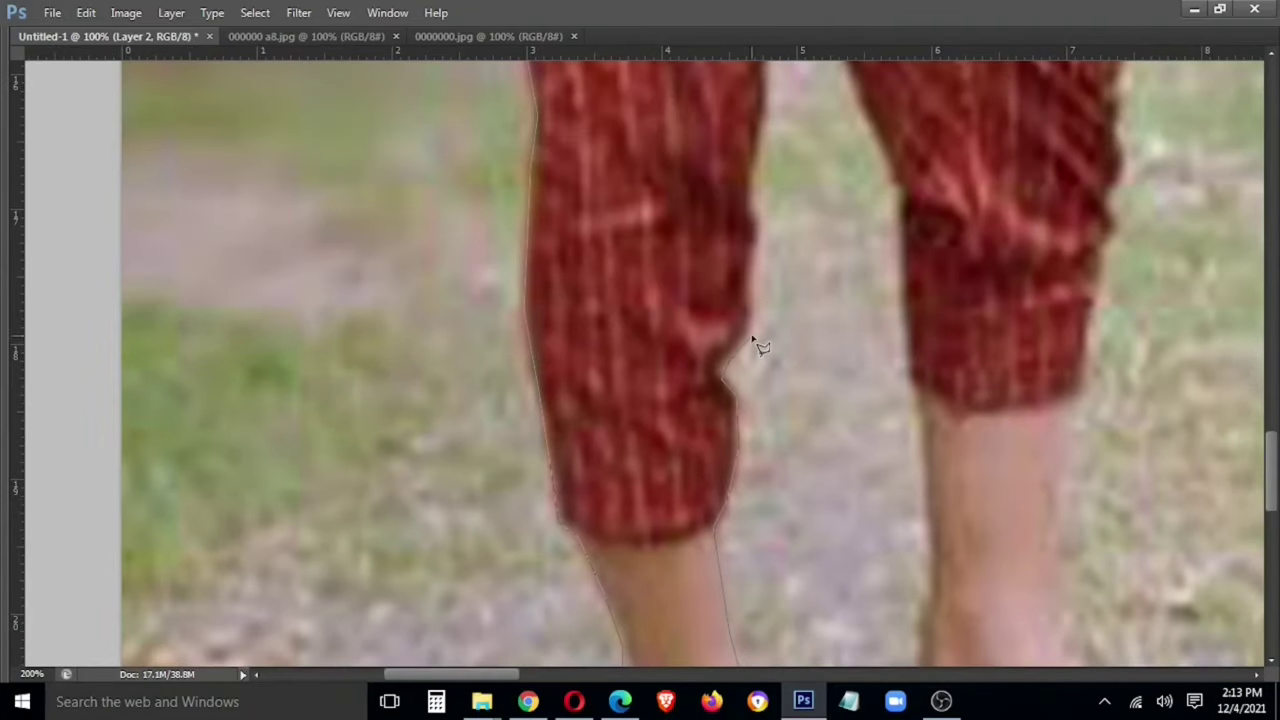
{"action": "left_click_drag", "start_coordinate": [770, 90], "coordinate": [792, 381]}
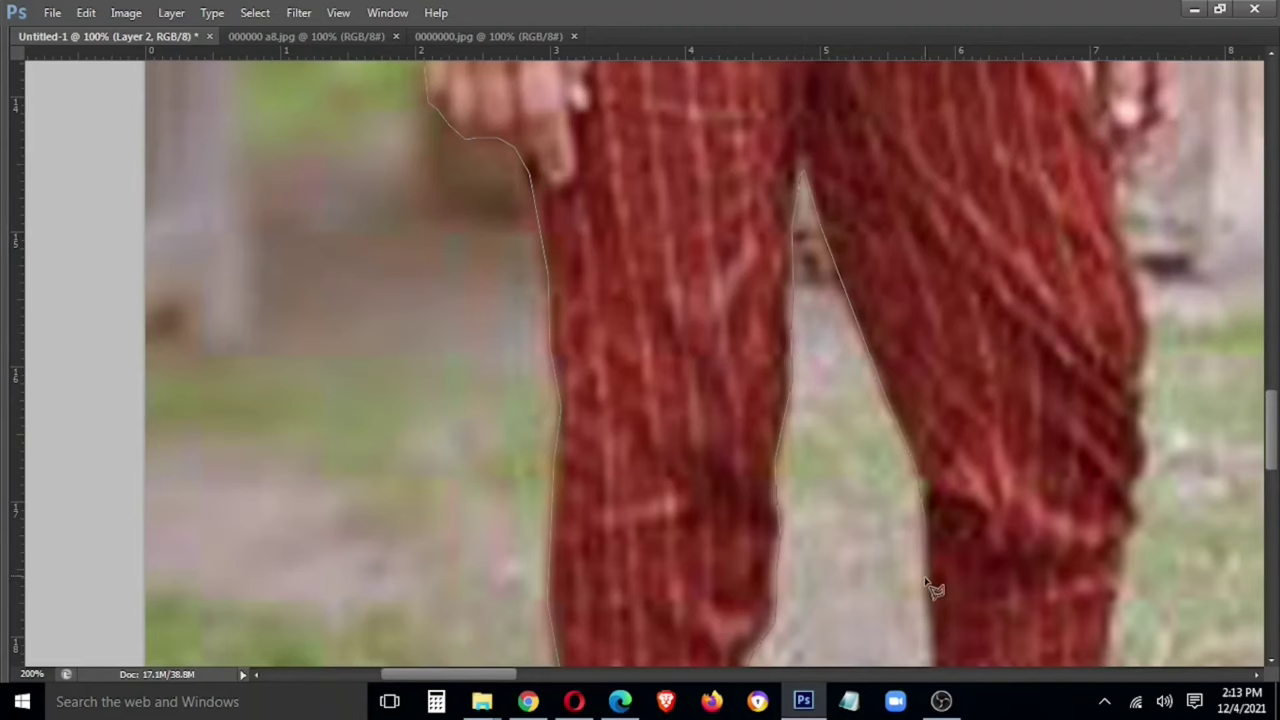
{"action": "left_click_drag", "start_coordinate": [925, 590], "coordinate": [822, 258]}
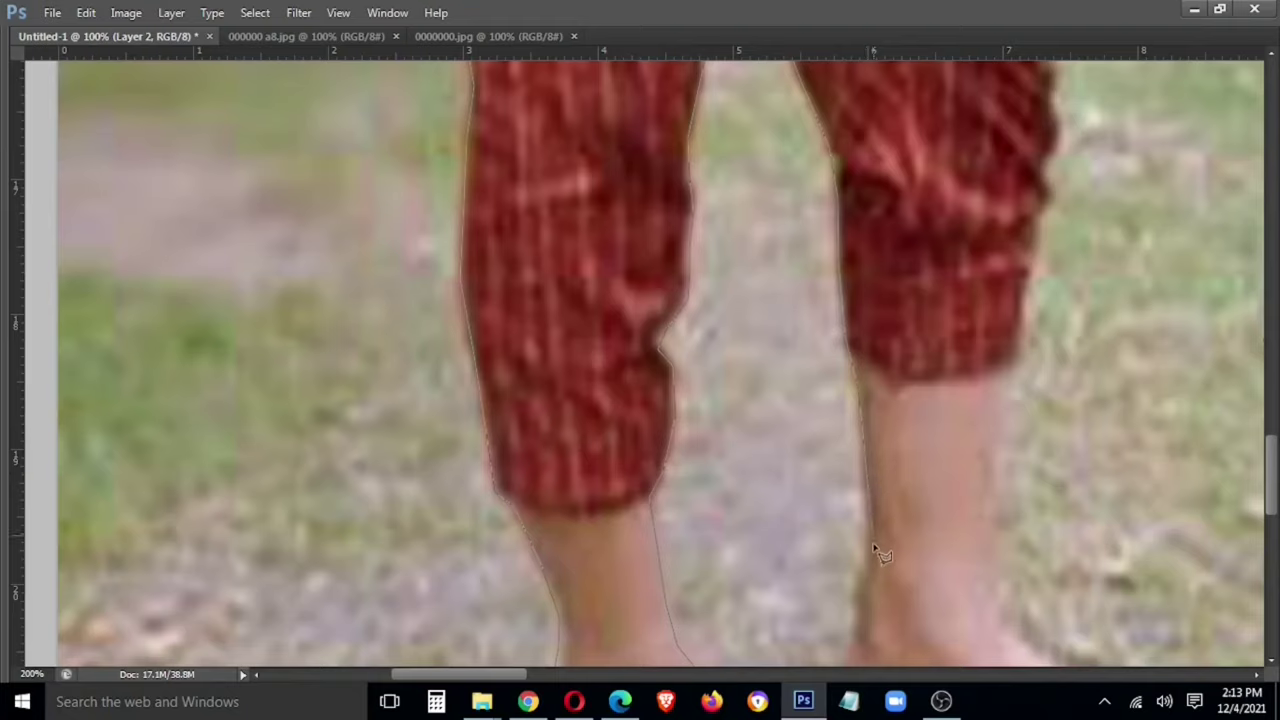
{"action": "left_click_drag", "start_coordinate": [862, 590], "coordinate": [832, 375]}
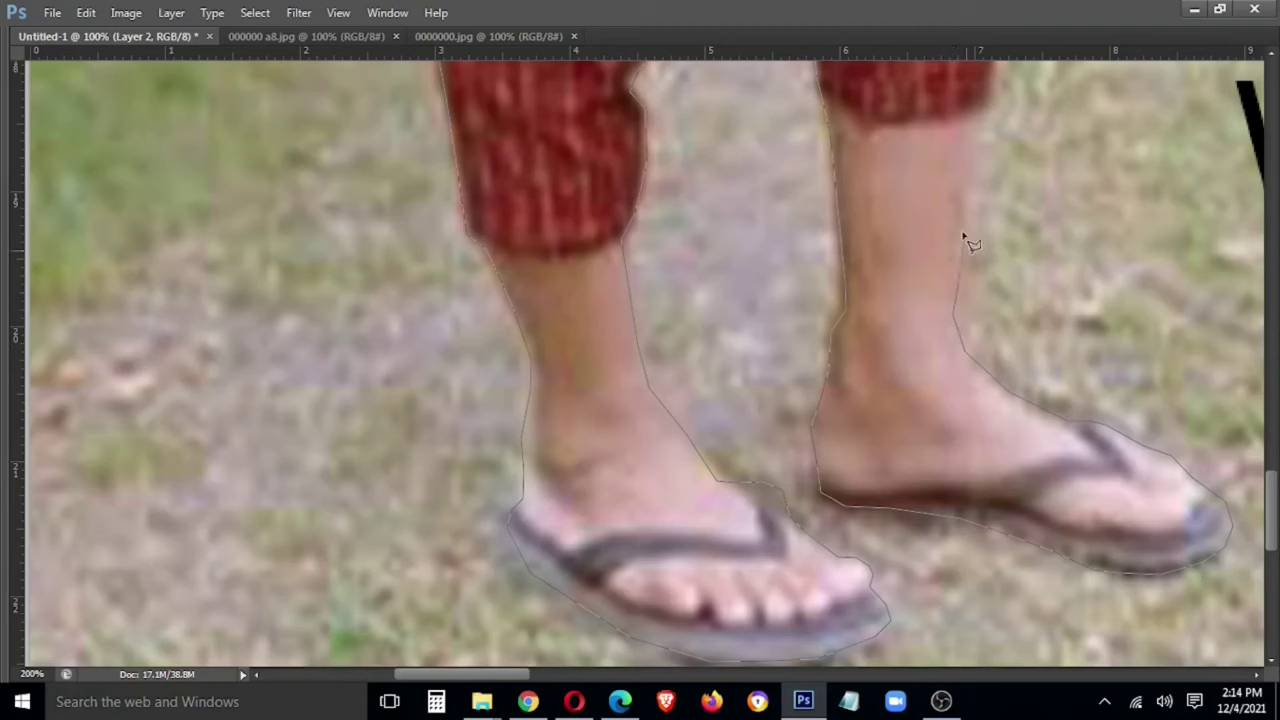
{"action": "left_click_drag", "start_coordinate": [1000, 104], "coordinate": [900, 490]}
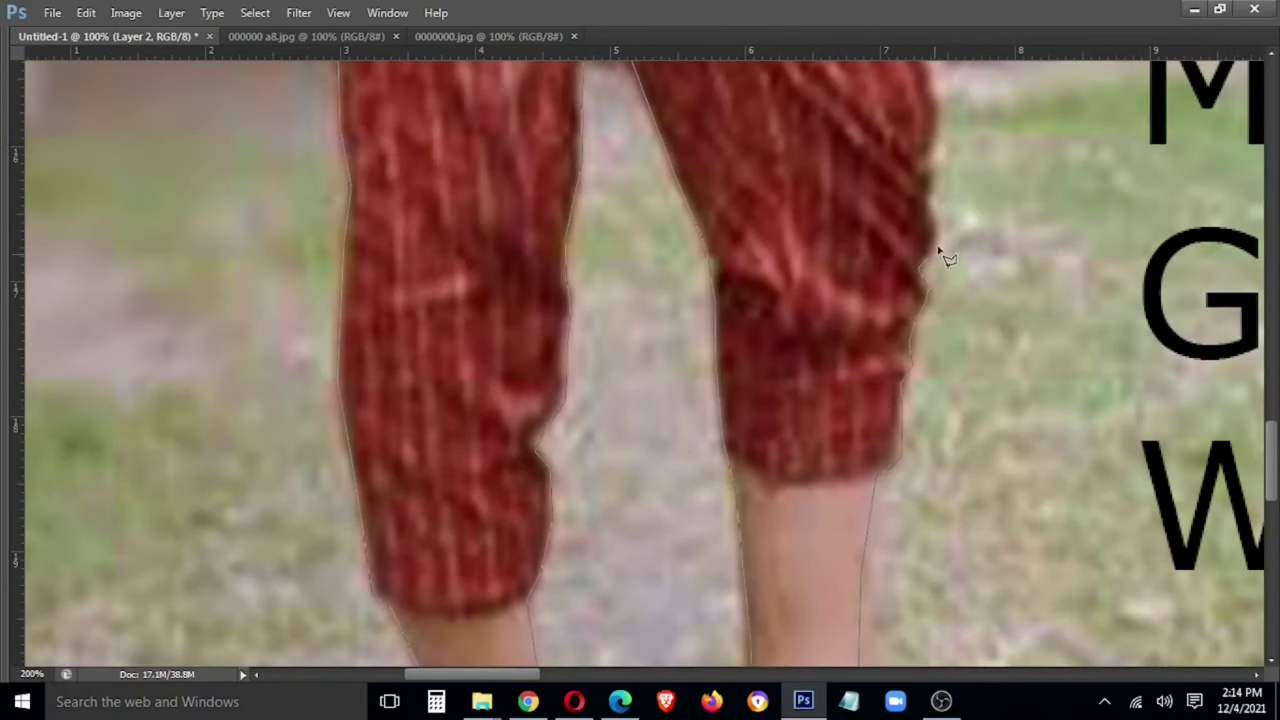
{"action": "left_click_drag", "start_coordinate": [940, 95], "coordinate": [966, 491]}
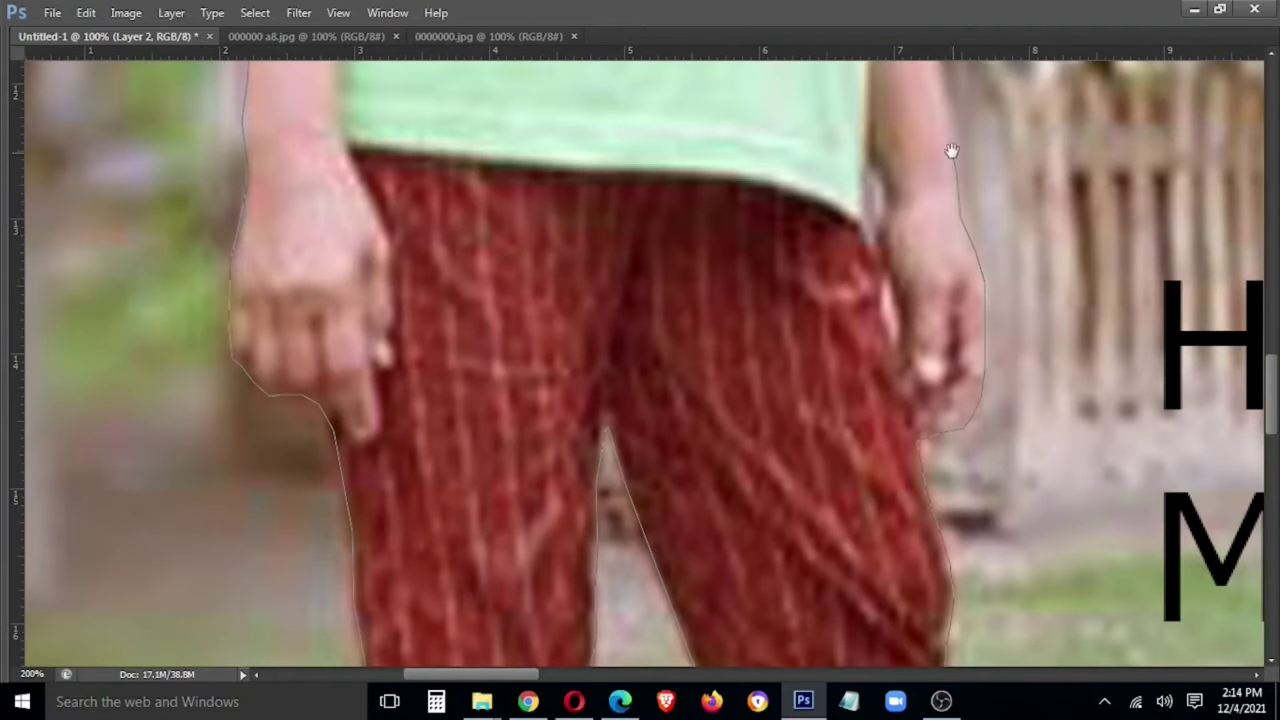
Continue the outline up her shirt and sleeve to her face and hair
{"action": "left_click_drag", "start_coordinate": [951, 150], "coordinate": [955, 432]}
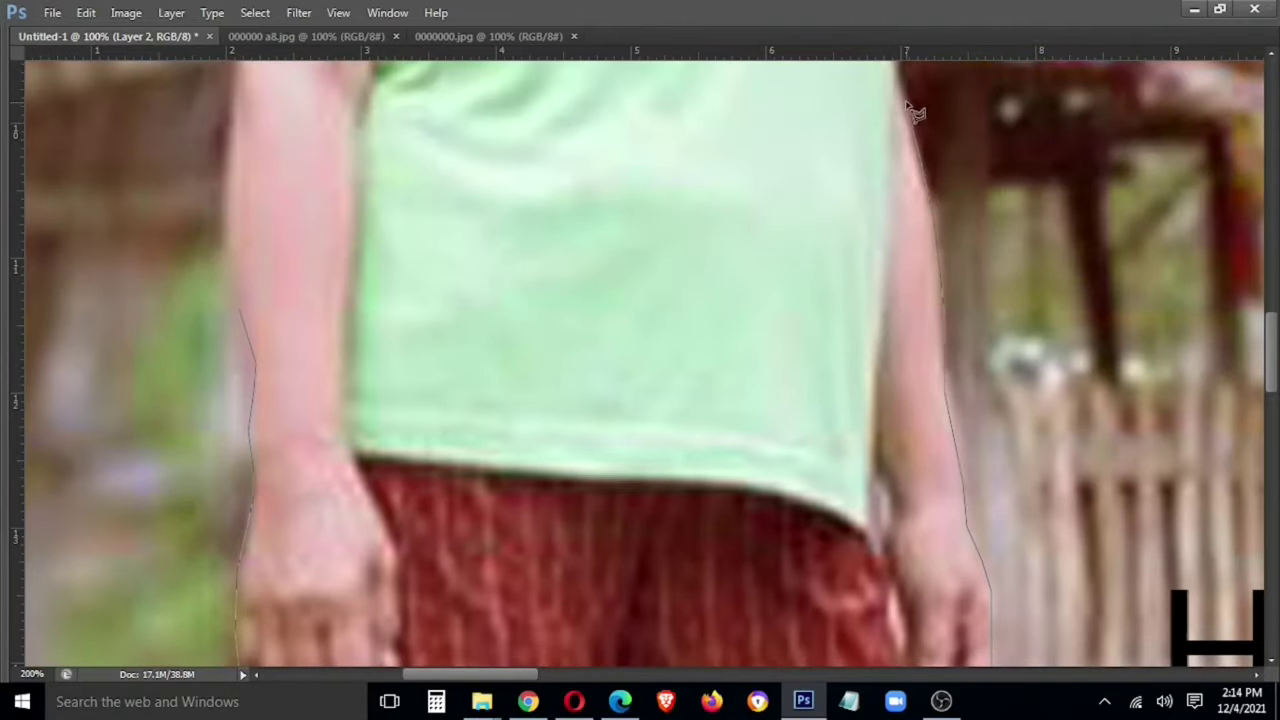
{"action": "left_click_drag", "start_coordinate": [902, 62], "coordinate": [962, 376]}
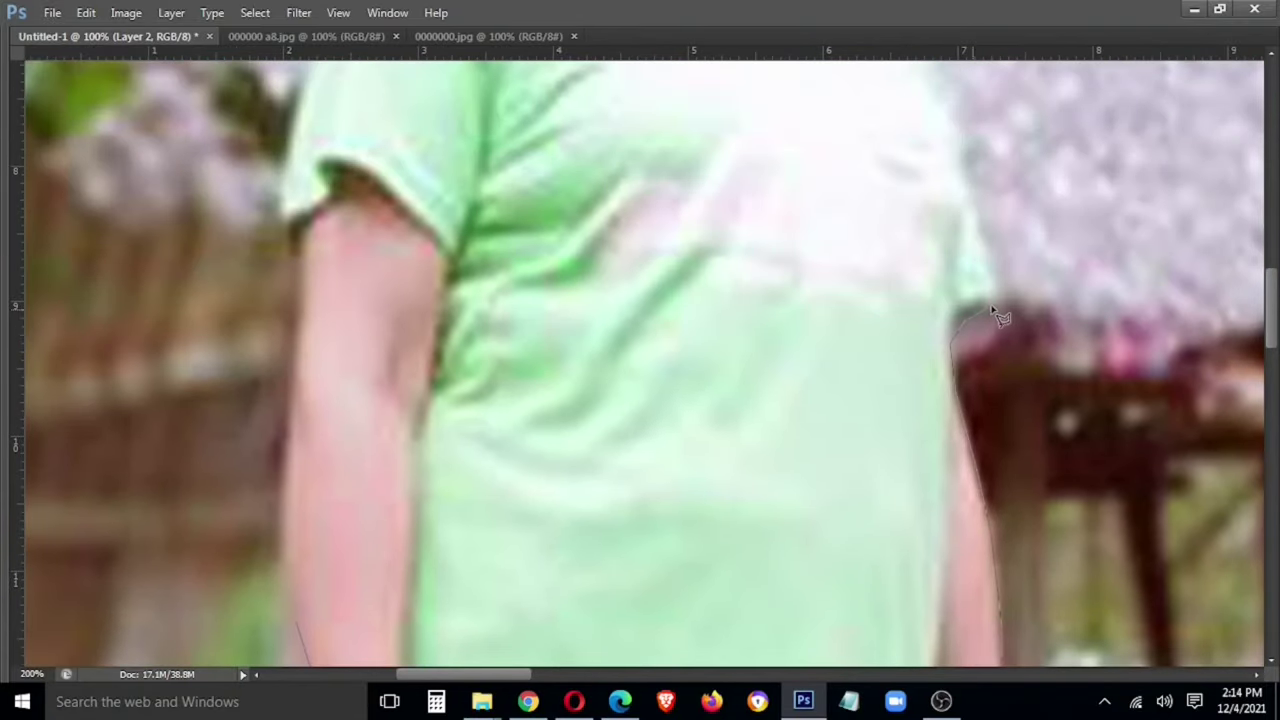
{"action": "left_click_drag", "start_coordinate": [948, 120], "coordinate": [963, 458]}
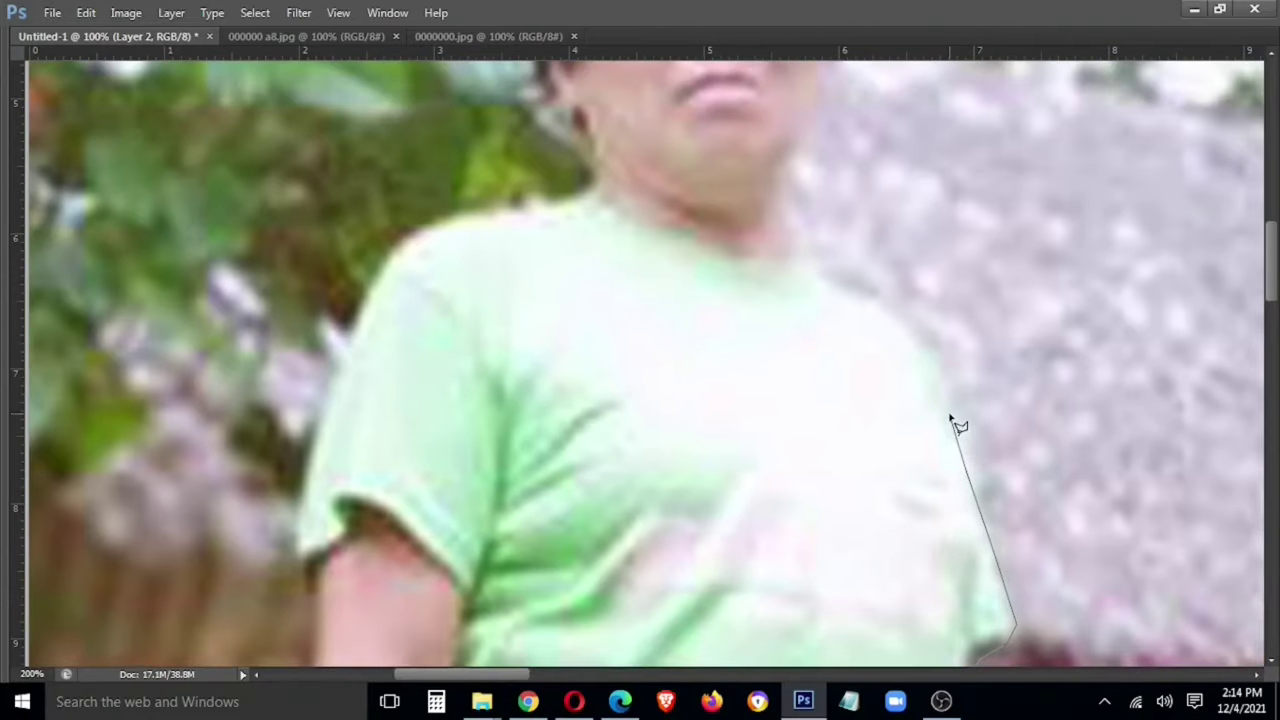
{"action": "left_click_drag", "start_coordinate": [812, 272], "coordinate": [730, 490]}
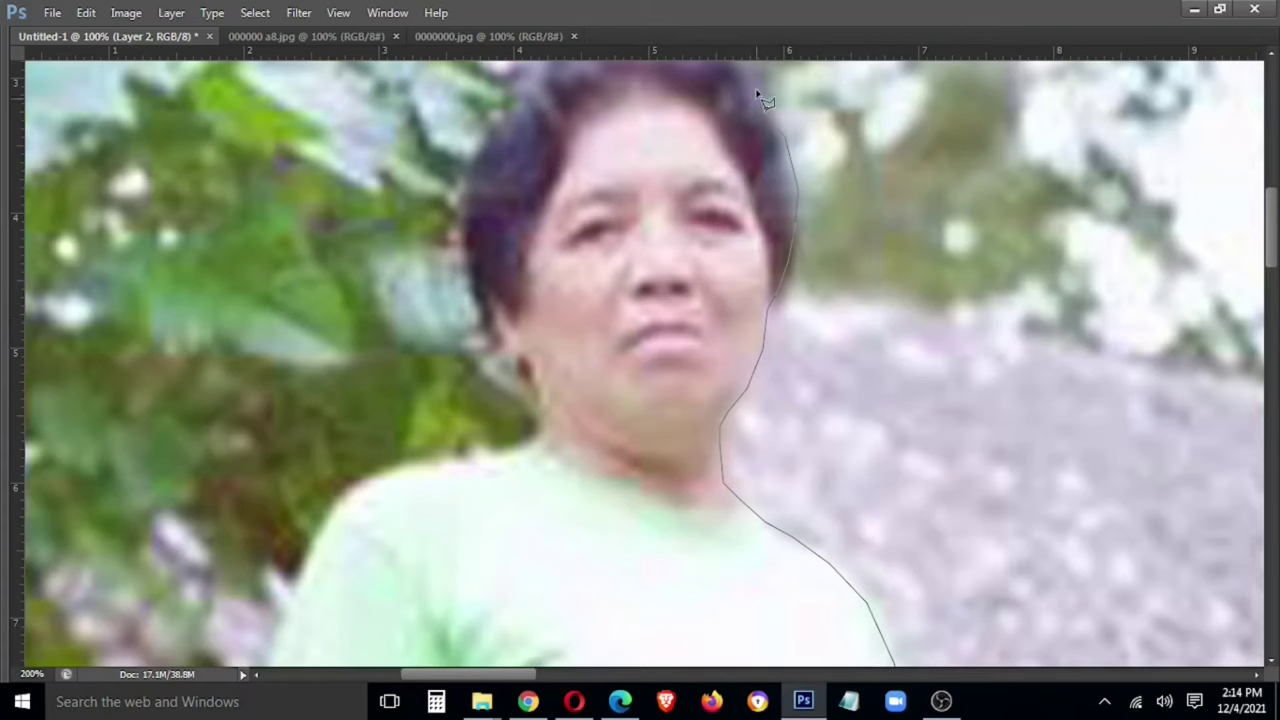
{"action": "left_click_drag", "start_coordinate": [760, 97], "coordinate": [788, 413]}
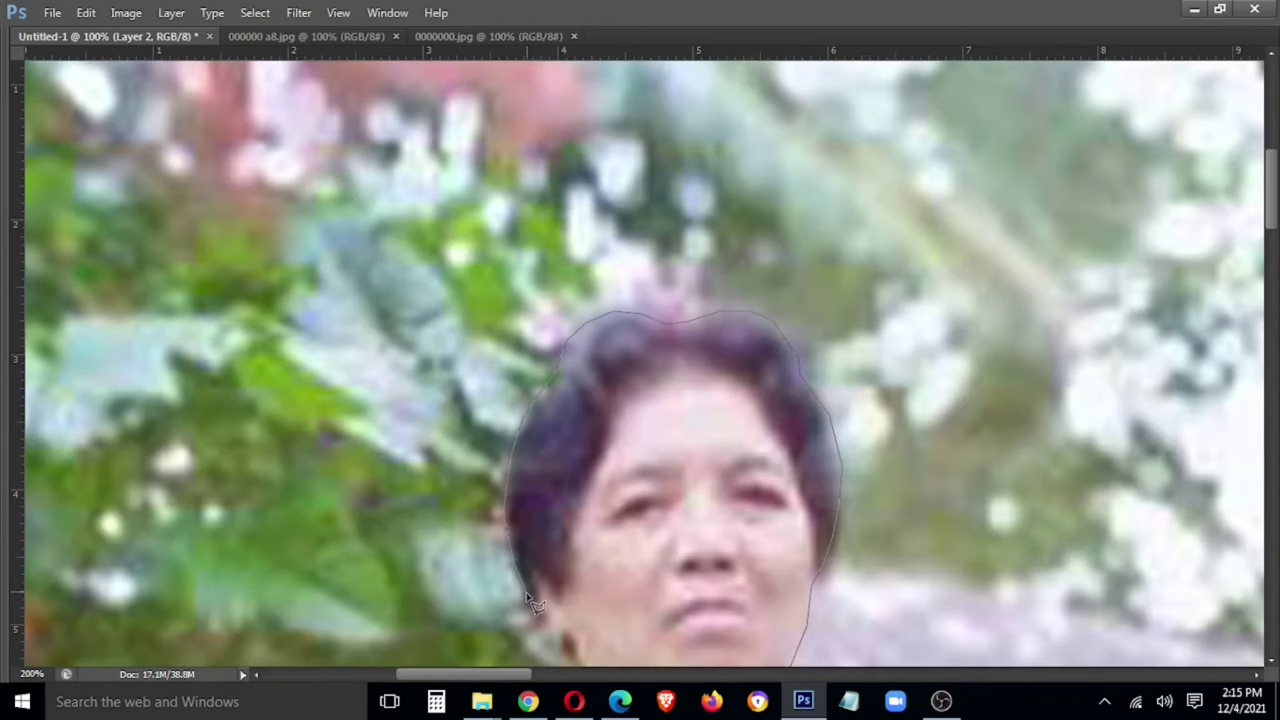
Carry the outline over the top of her hair and down her shoulder and arm
{"action": "left_click_drag", "start_coordinate": [535, 605], "coordinate": [700, 373]}
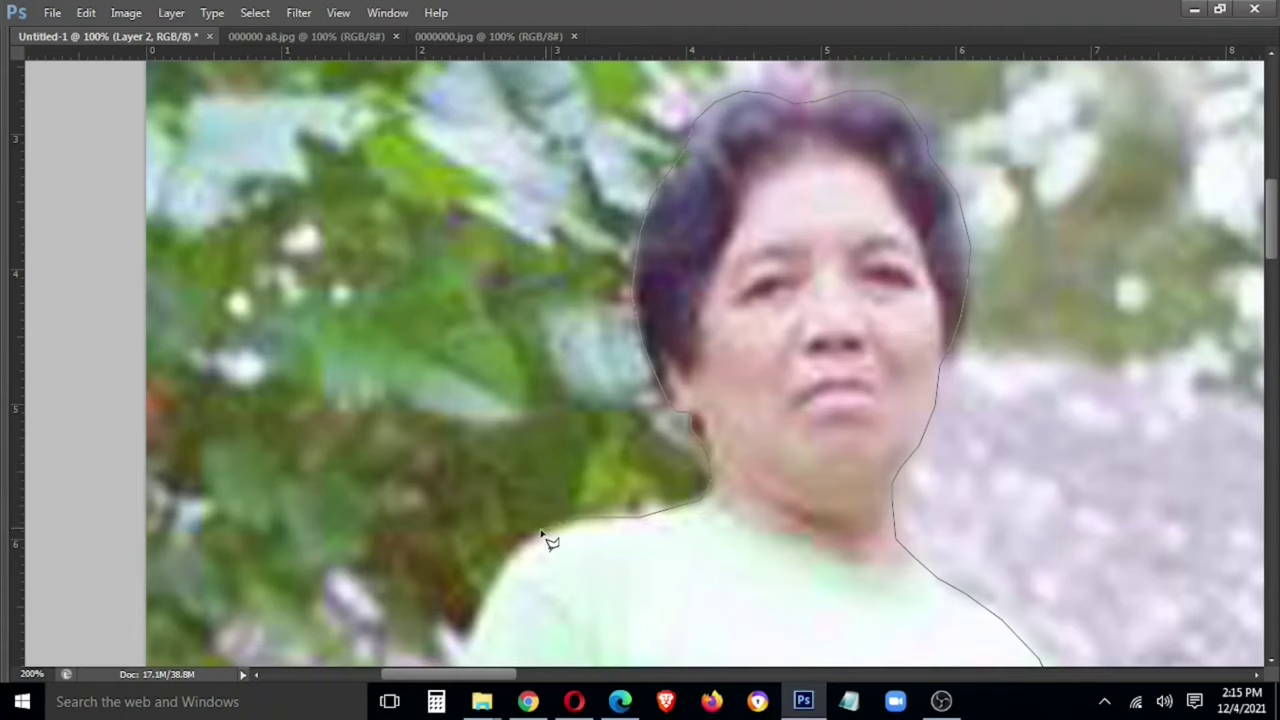
{"action": "left_click_drag", "start_coordinate": [515, 550], "coordinate": [703, 300]}
{"action": "mouse_move", "coordinate": [618, 477]}
{"action": "left_mouse_down"}
{"action": "mouse_move", "coordinate": [611, 627]}
{"action": "mouse_move", "coordinate": [690, 227]}
{"action": "left_mouse_up"}
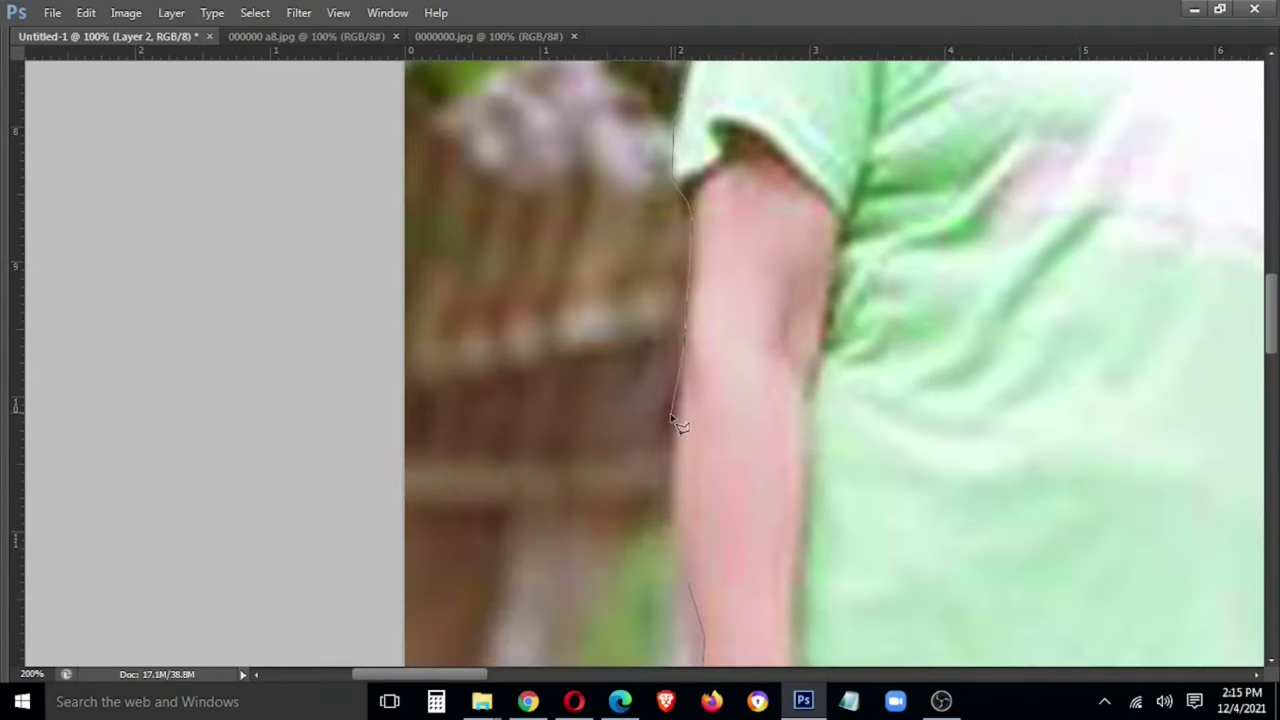
{"action": "left_click_drag", "start_coordinate": [673, 523], "coordinate": [703, 640]}
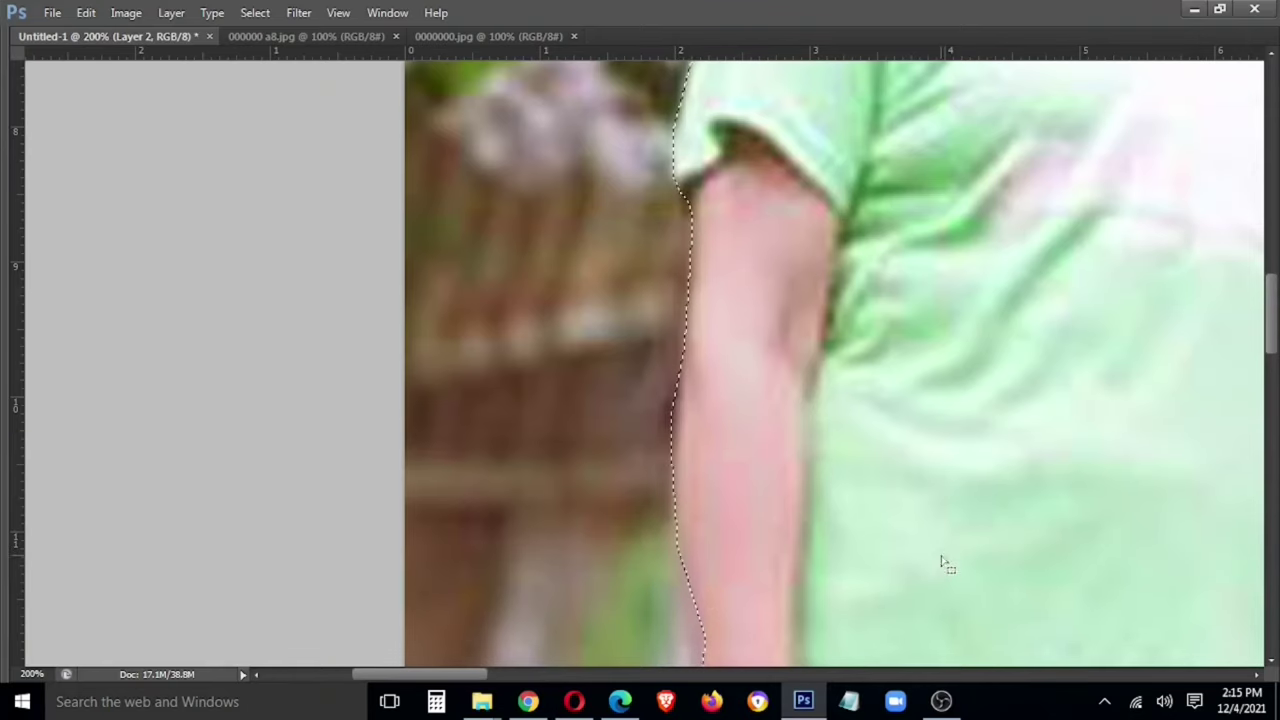
Feather the selection around the left woman
{"action": "key", "text": "ctrl+minus"}
{"action": "key", "text": "ctrl+minus"}
{"action": "key", "text": "ctrl+minus"}
{"action": "right_click", "coordinate": [757, 102]}
{"action": "left_click", "coordinate": [810, 154]}
{"action": "key", "text": "Return"}
Float the banner window, select Layer 2, and copy the selected woman onto her own layer
{"action": "left_click_drag", "start_coordinate": [172, 38], "coordinate": [403, 334]}
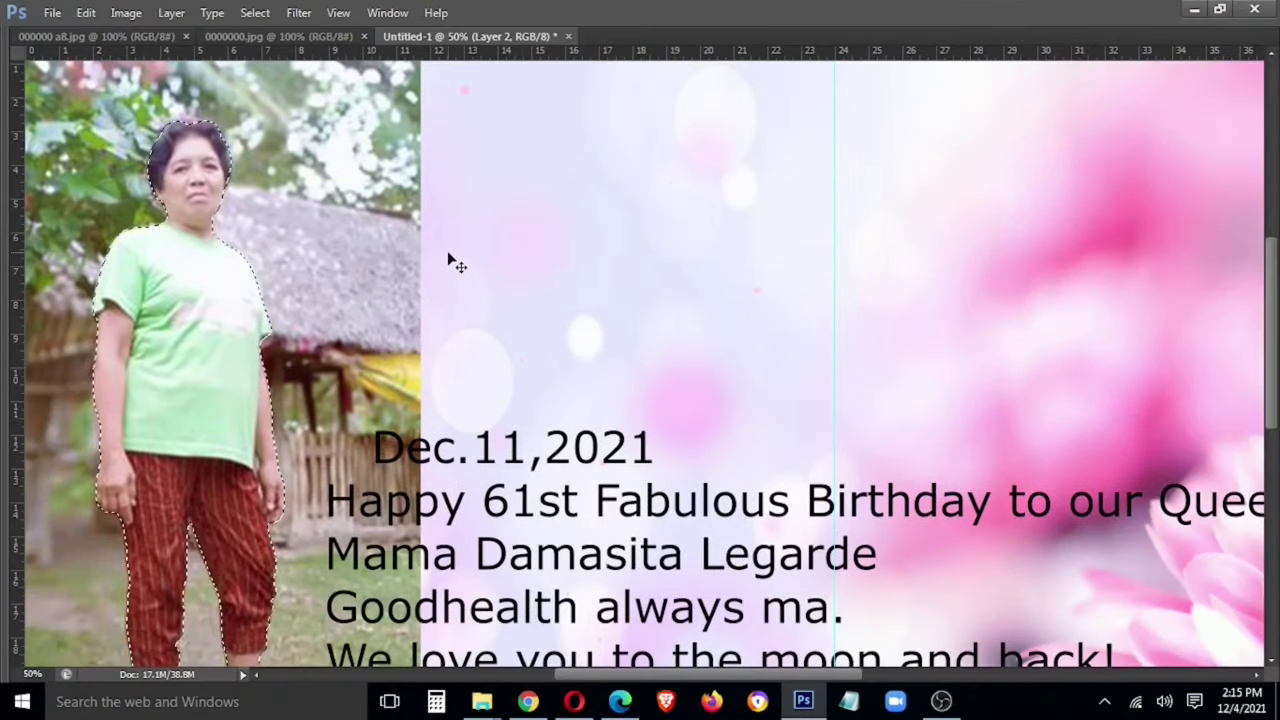
{"action": "key", "text": "ctrl+minus"}
{"action": "right_click", "coordinate": [440, 280]}
{"action": "left_click", "coordinate": [460, 283]}
{"action": "right_click", "coordinate": [320, 316]}
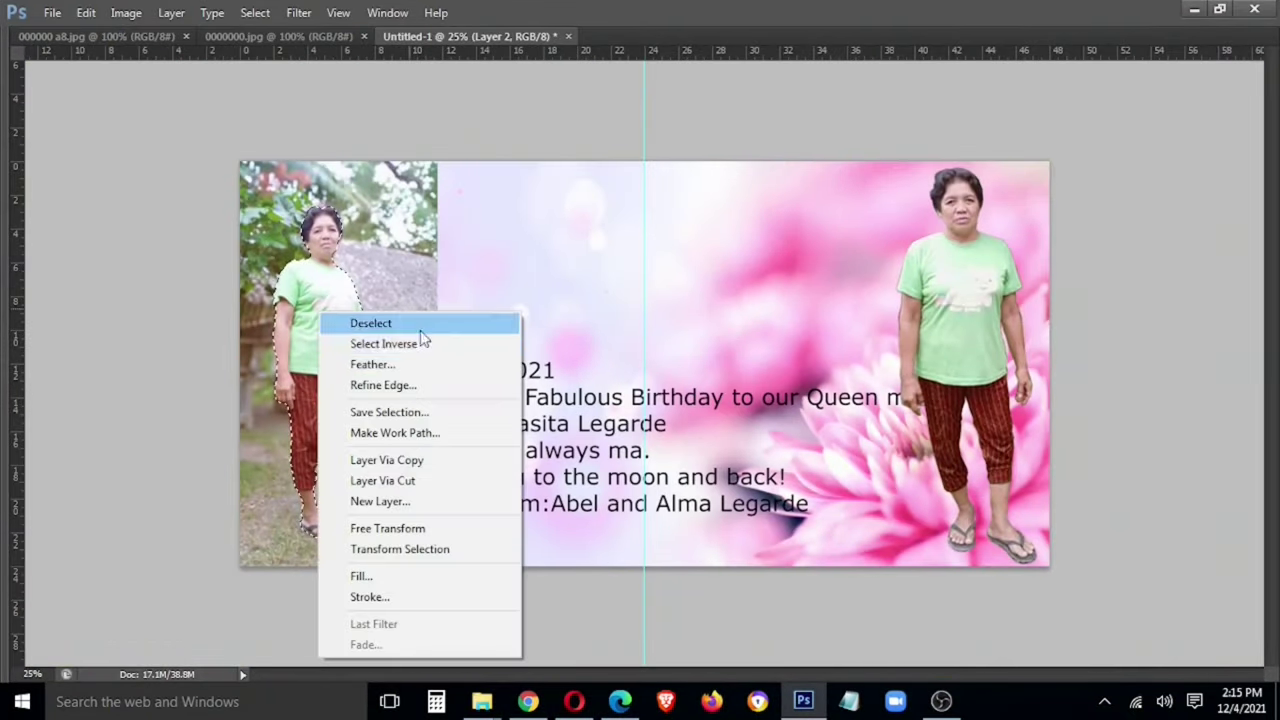
{"action": "left_click", "coordinate": [431, 479]}
{"action": "left_click", "coordinate": [647, 265]}
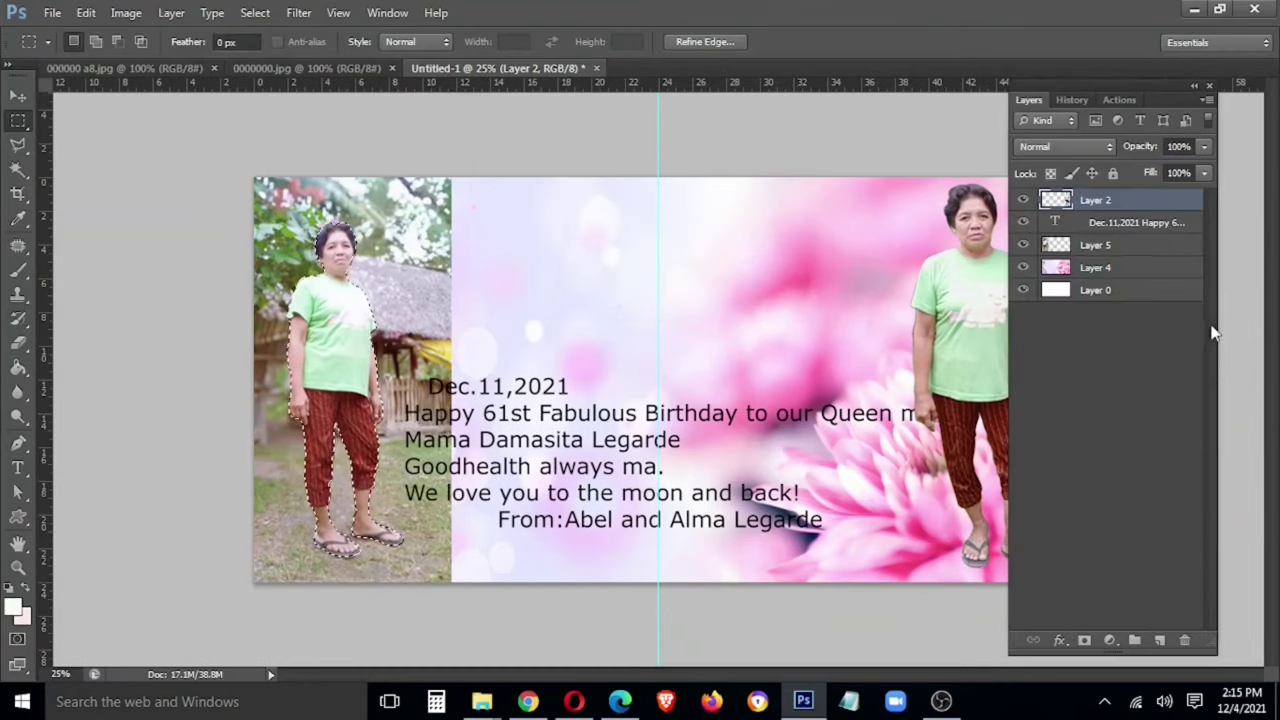
{"action": "right_click", "coordinate": [343, 320]}
{"action": "left_click", "coordinate": [430, 466]}
Delete Layer 5, the original left photo
{"action": "key", "text": "v"}
{"action": "right_click", "coordinate": [432, 297]}
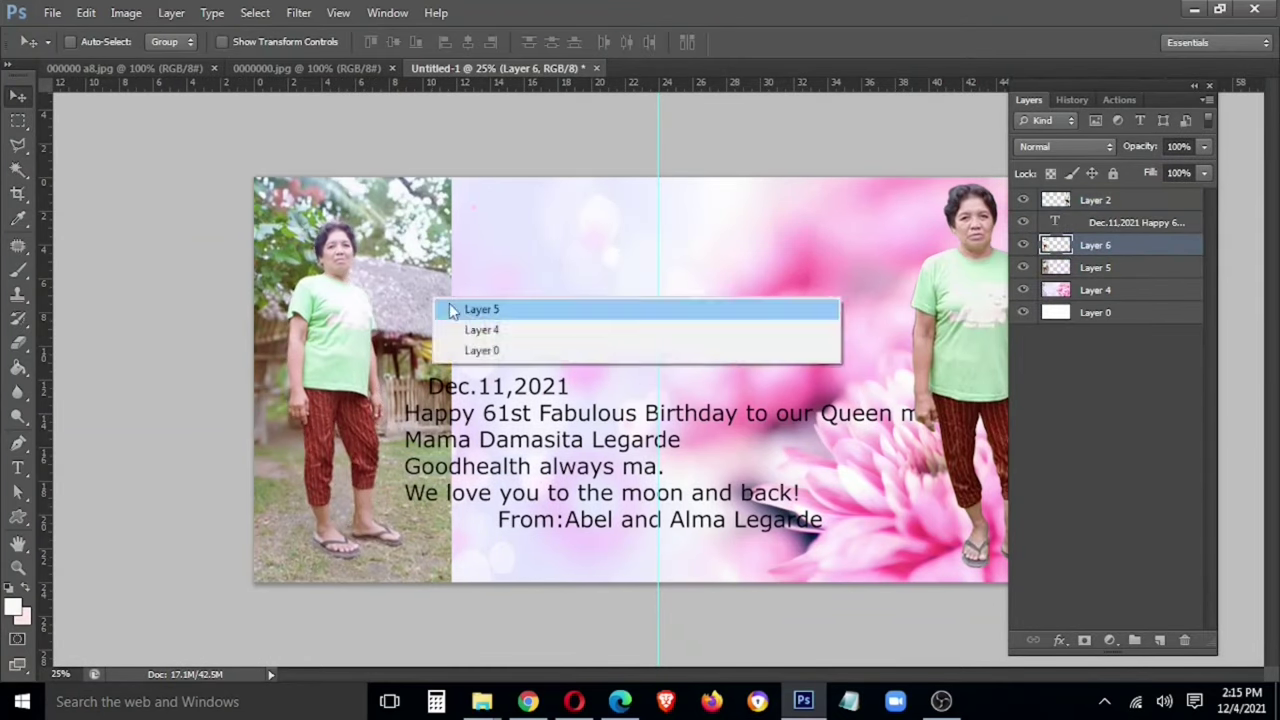
{"action": "left_click", "coordinate": [457, 306]}
{"action": "key", "text": "Delete"}
Enlarge the left woman cut-out with Free Transform
{"action": "key", "text": "Tab"}
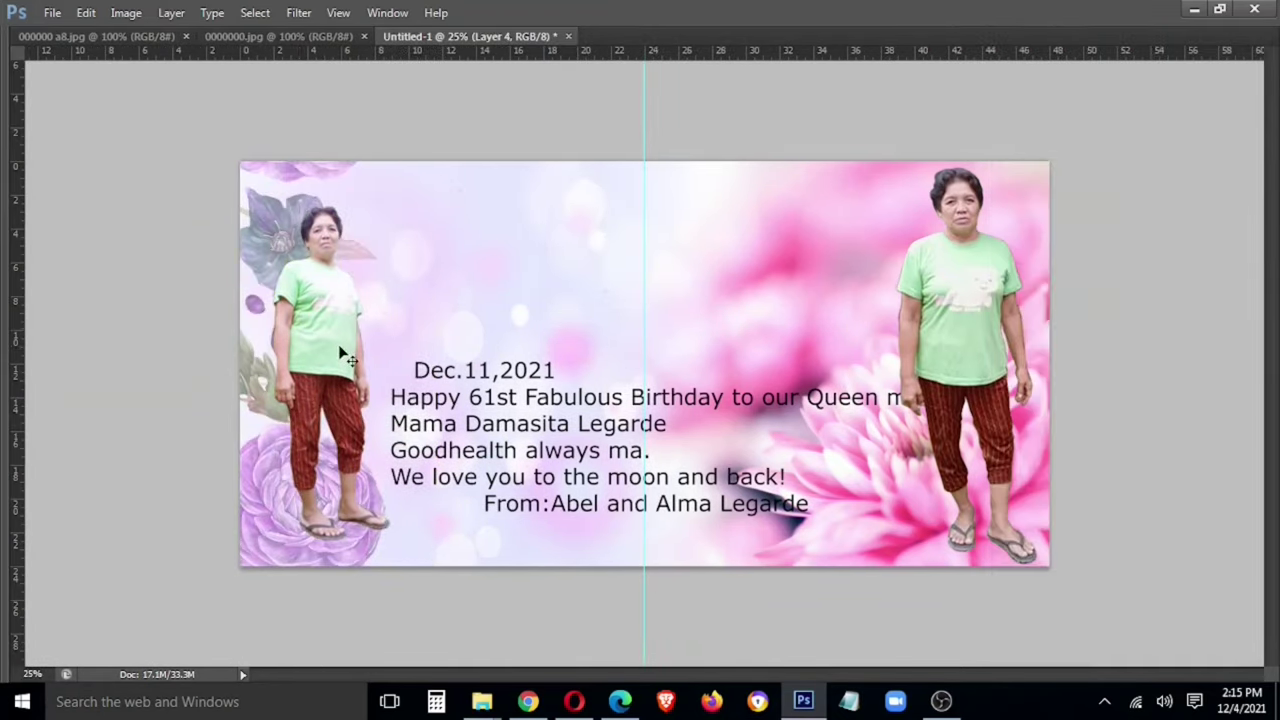
{"action": "left_click", "coordinate": [329, 366], "text": "ctrl"}
{"action": "key", "text": "ctrl+t"}
{"action": "left_click_drag", "start_coordinate": [390, 229], "coordinate": [466, 209]}
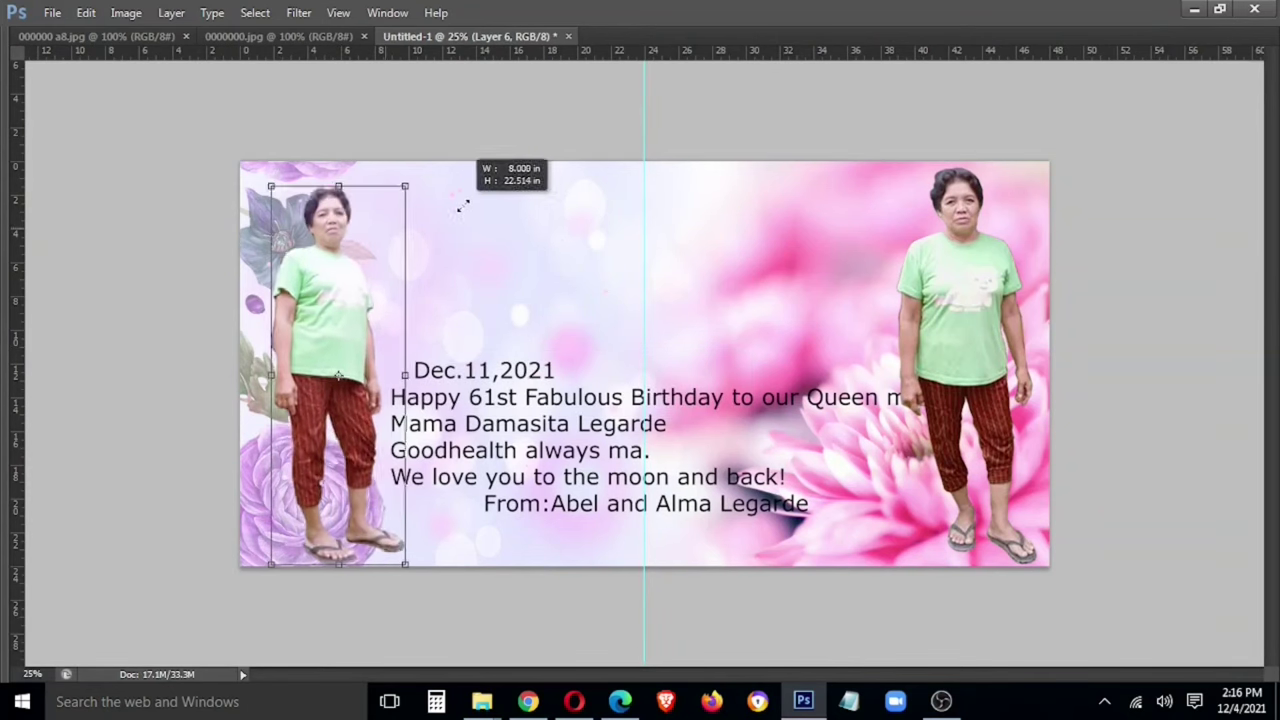
{"action": "key", "text": "Return"}
Open the Brightness/Contrast adjustment and dismiss it without changes
{"action": "key", "text": "alt+i"}
{"action": "key", "text": "a"}
{"action": "key", "text": "c"}
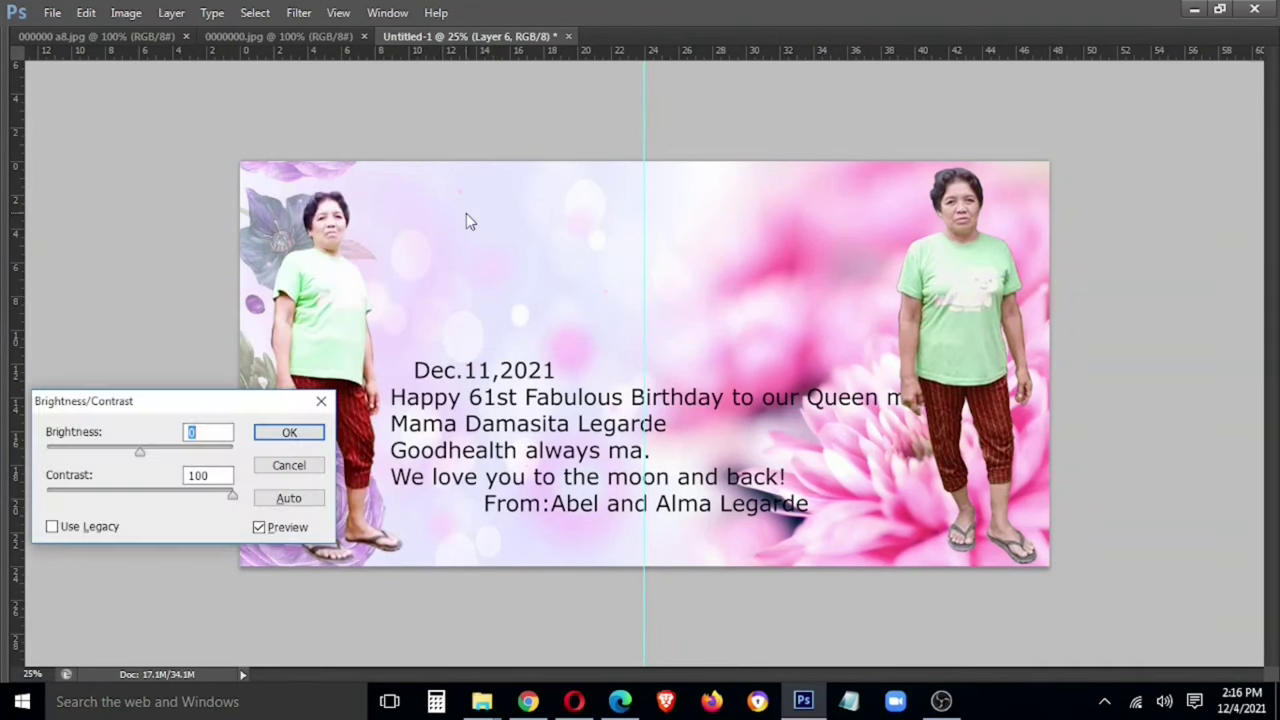
{"action": "key", "text": "Escape"}
{"action": "key", "text": "alt+i"}
{"action": "key", "text": "a"}
{"action": "key", "text": "c"}
{"action": "key", "text": "Return"}
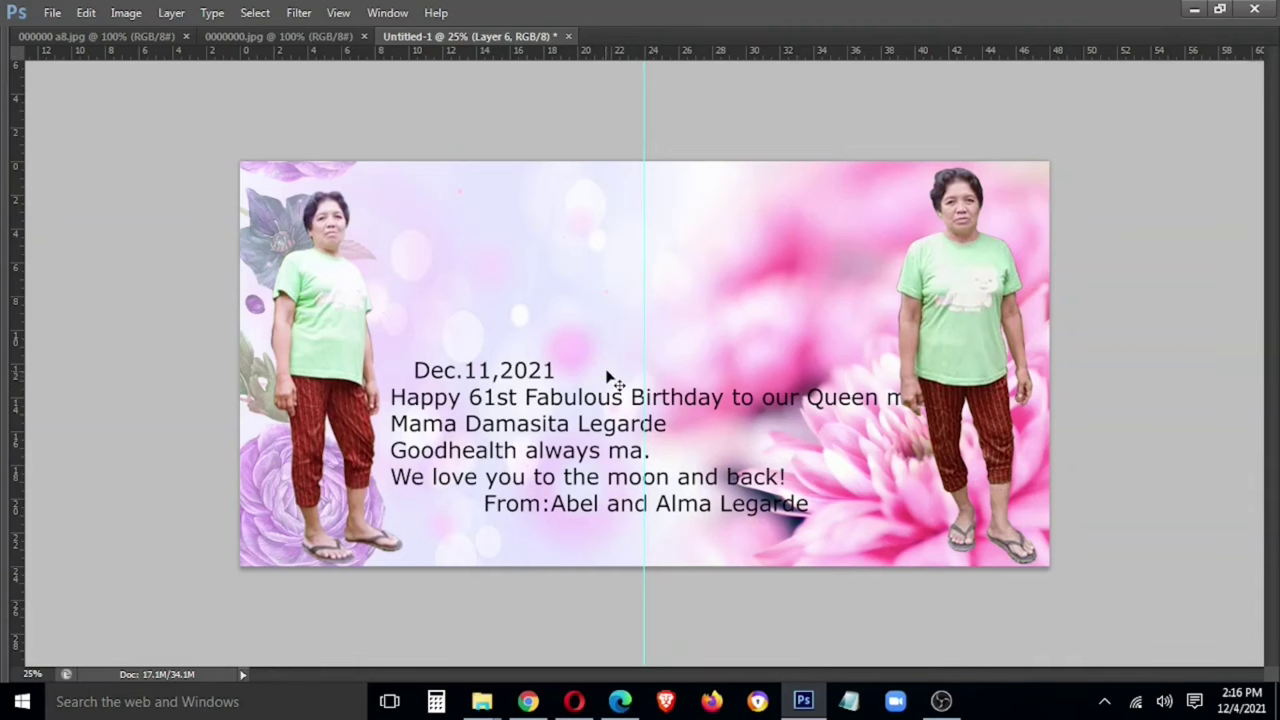
Finish the '61st' text and enlarge it
{"action": "key", "text": "Tab"}
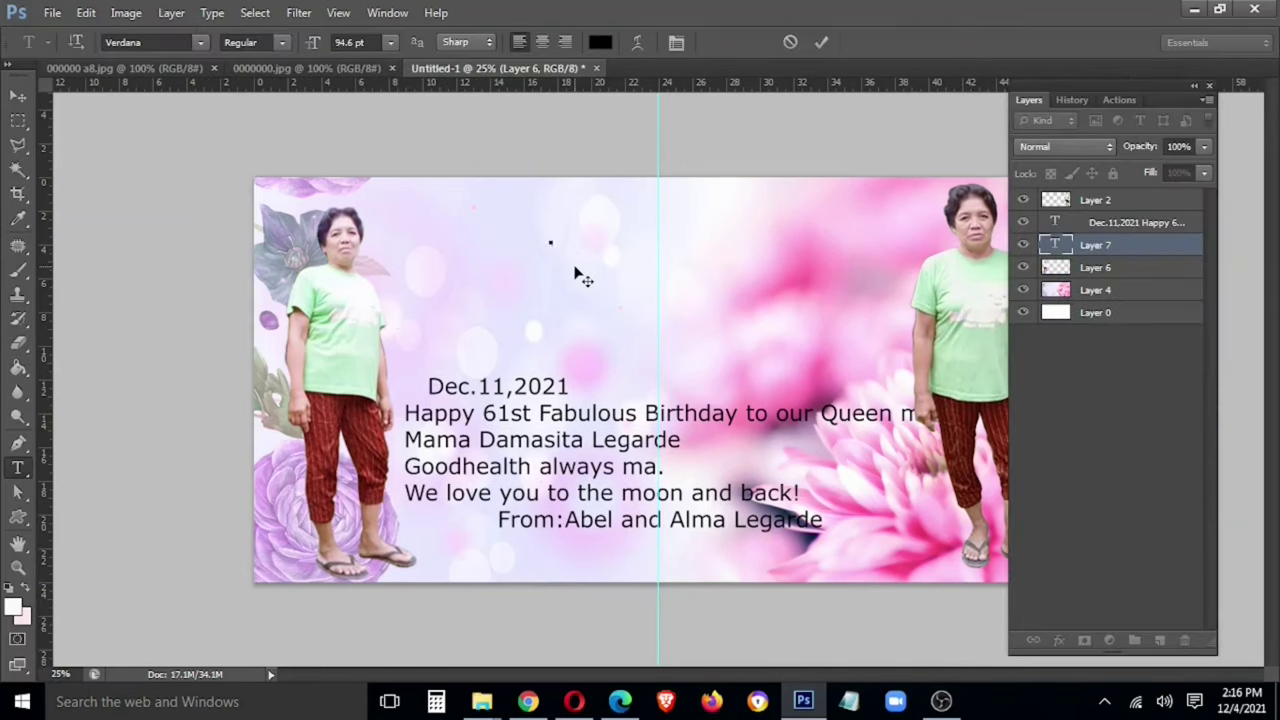
{"action": "type", "text": "st"}
{"action": "key", "text": "ctrl+Return"}
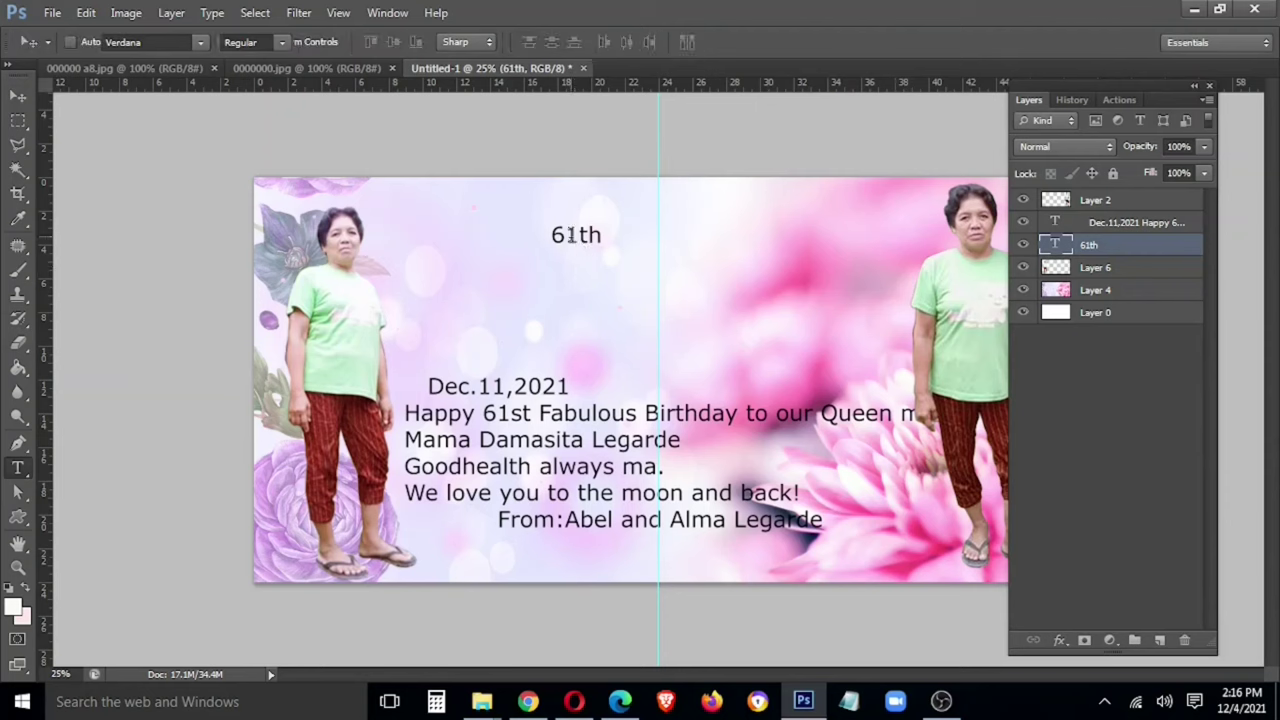
{"action": "key", "text": "ctrl+t"}
{"action": "left_click_drag", "start_coordinate": [604, 246], "coordinate": [677, 323]}
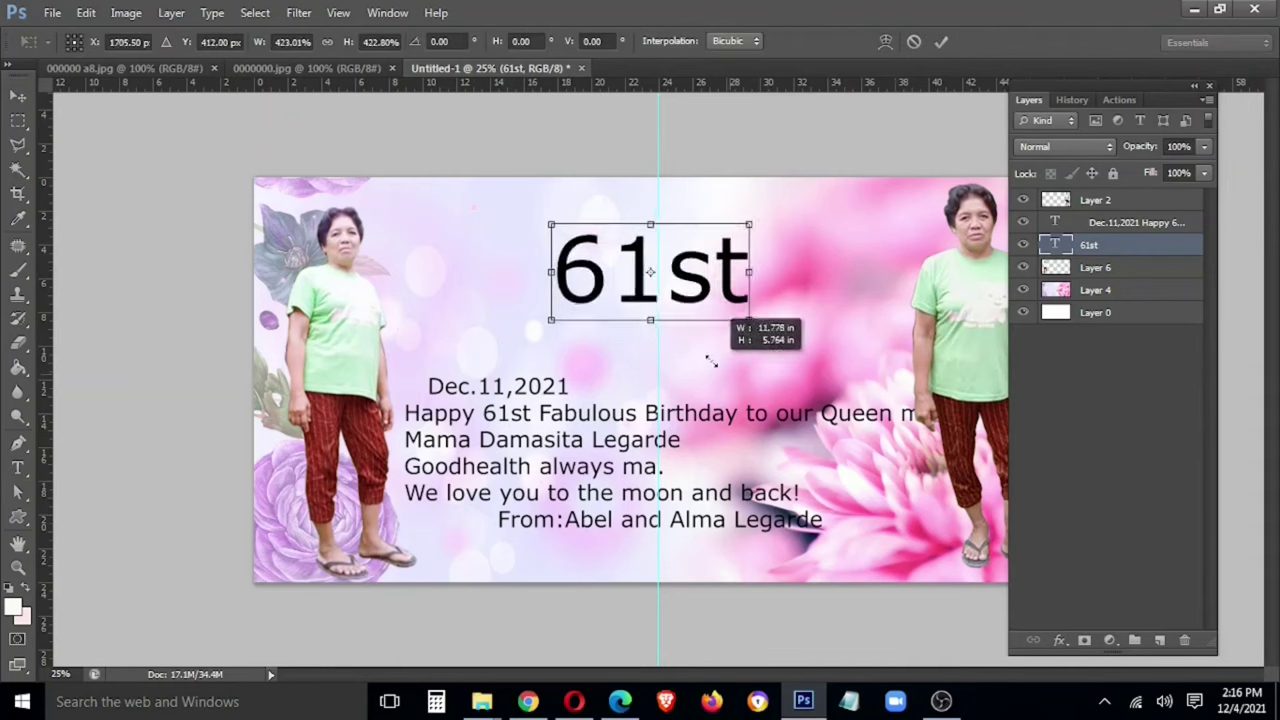
{"action": "key", "text": "Return"}
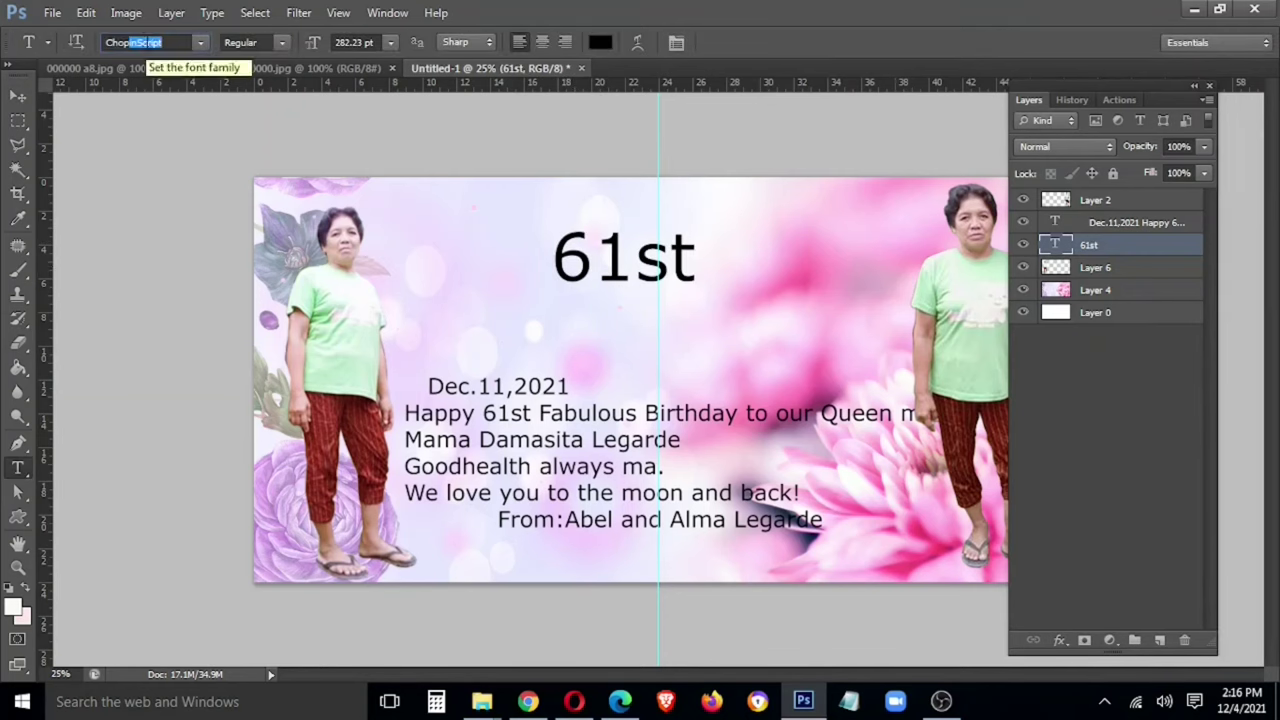
Set '61st' in the Vivaldi script font, then enlarge and centre it
{"action": "type", "text": "Vivaldi"}
{"action": "key", "text": "Tab"}
{"action": "key", "text": "ctrl+t"}
{"action": "mouse_move", "coordinate": [630, 234]}
{"action": "left_mouse_down"}
{"action": "mouse_move", "coordinate": [674, 277]}
{"action": "mouse_move", "coordinate": [638, 222]}
{"action": "left_mouse_up"}
{"action": "left_click_drag", "start_coordinate": [684, 277], "coordinate": [703, 287]}
{"action": "left_click_drag", "start_coordinate": [655, 236], "coordinate": [660, 236]}
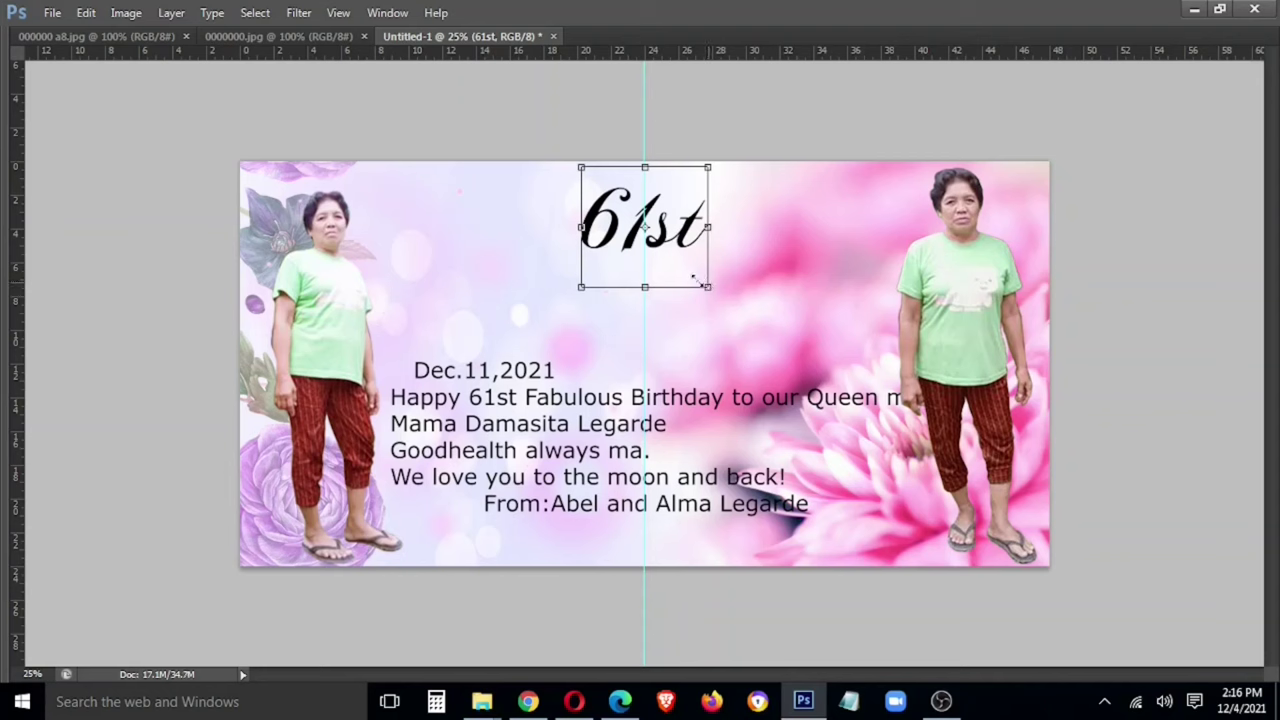
{"action": "key", "text": "Return"}
Copy the mother's name line from the paragraph into a new text layer
{"action": "left_click_drag", "start_coordinate": [391, 424], "coordinate": [666, 424]}
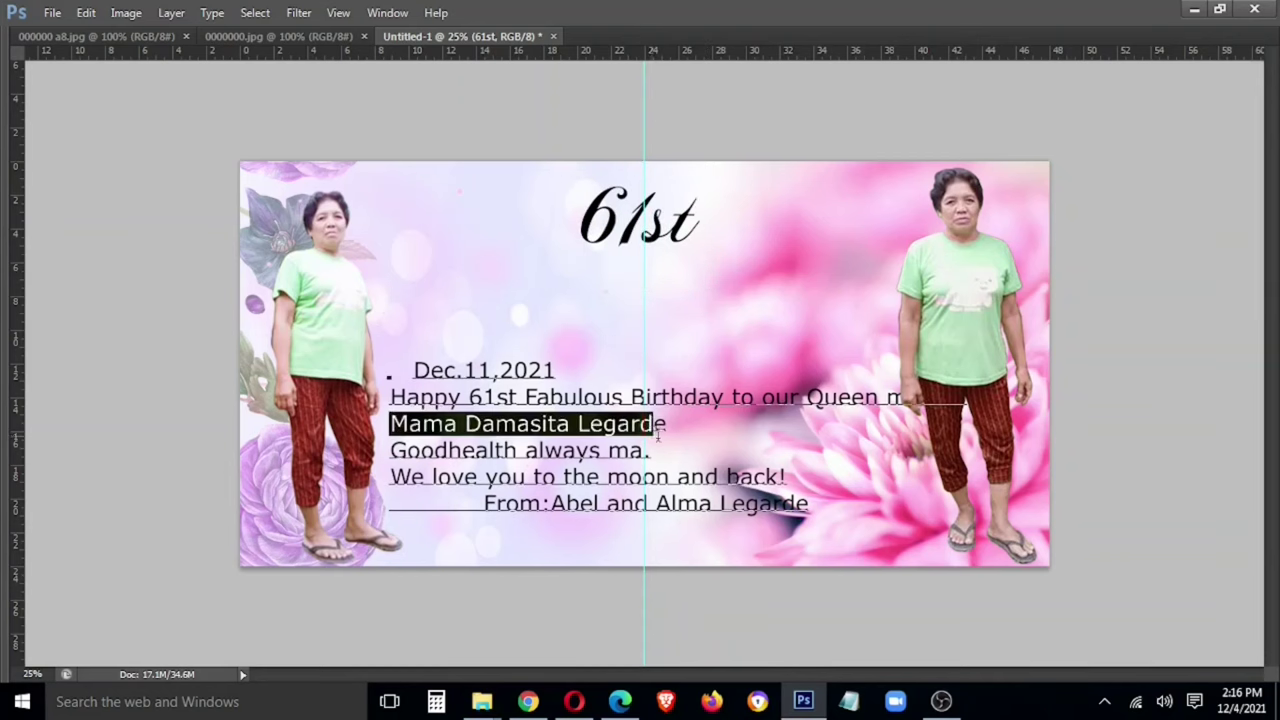
{"action": "key", "text": "ctrl+c"}
{"action": "key", "text": "ctrl+Return"}
{"action": "left_click", "coordinate": [564, 297]}
{"action": "key", "text": "ctrl+v"}
Set the name in ChopinScript, enlarge it, and place it below '61st'
{"action": "key", "text": "Tab"}
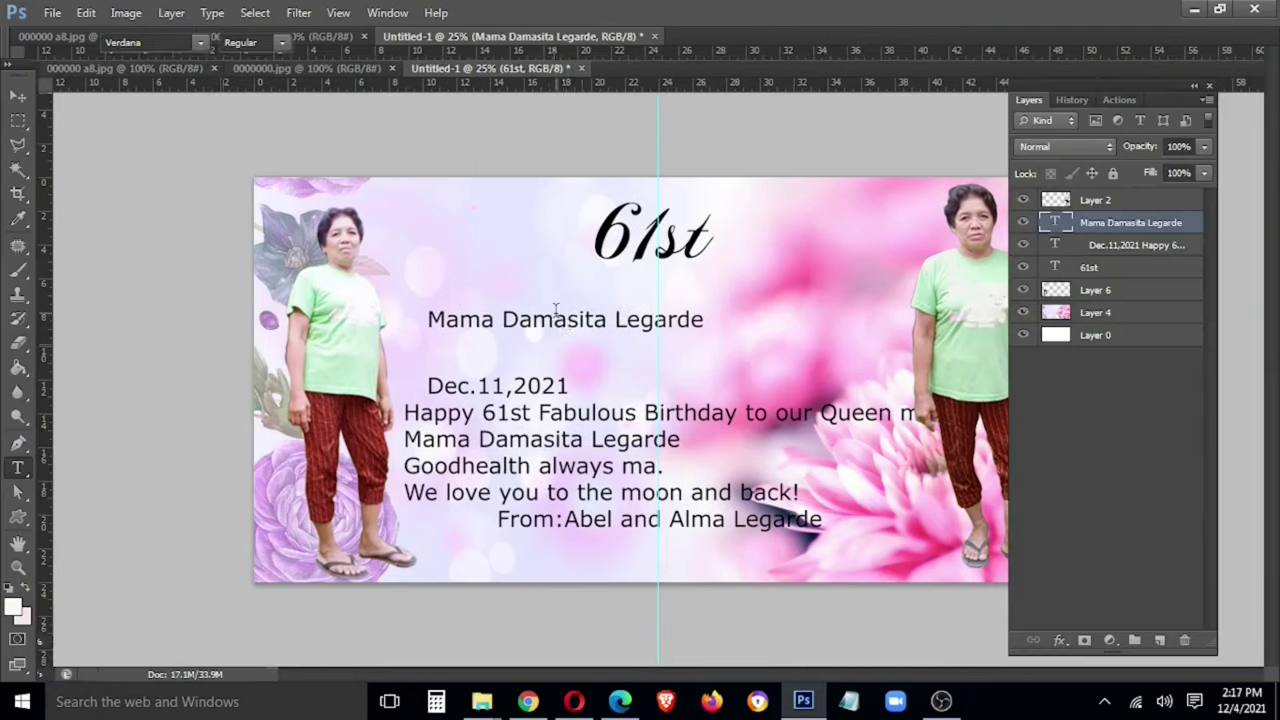
{"action": "double_click", "coordinate": [1055, 222]}
{"action": "left_click", "coordinate": [150, 42]}
{"action": "key", "text": "Return"}
{"action": "key", "text": "ctrl+Return"}
{"action": "key", "text": "Tab"}
{"action": "key", "text": "ctrl+t"}
{"action": "left_click_drag", "start_coordinate": [800, 360], "coordinate": [862, 345]}
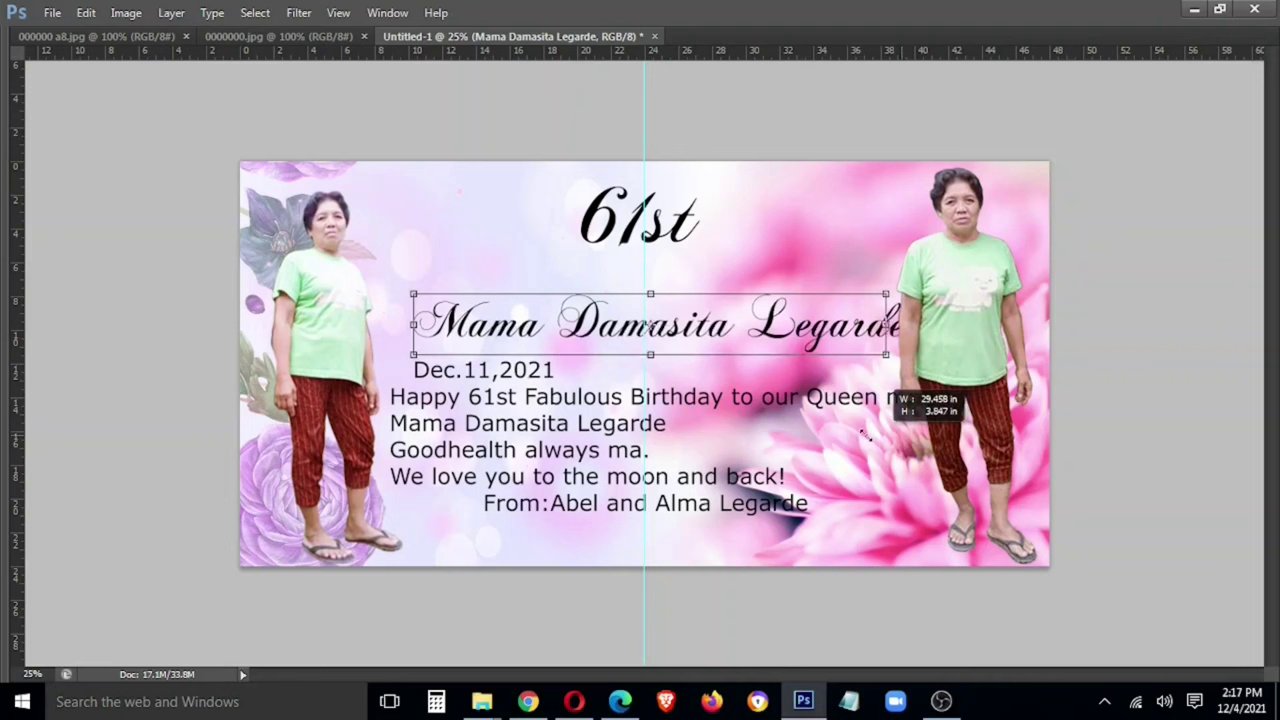
{"action": "key", "text": "Return"}
{"action": "left_click_drag", "start_coordinate": [748, 317], "coordinate": [748, 335]}
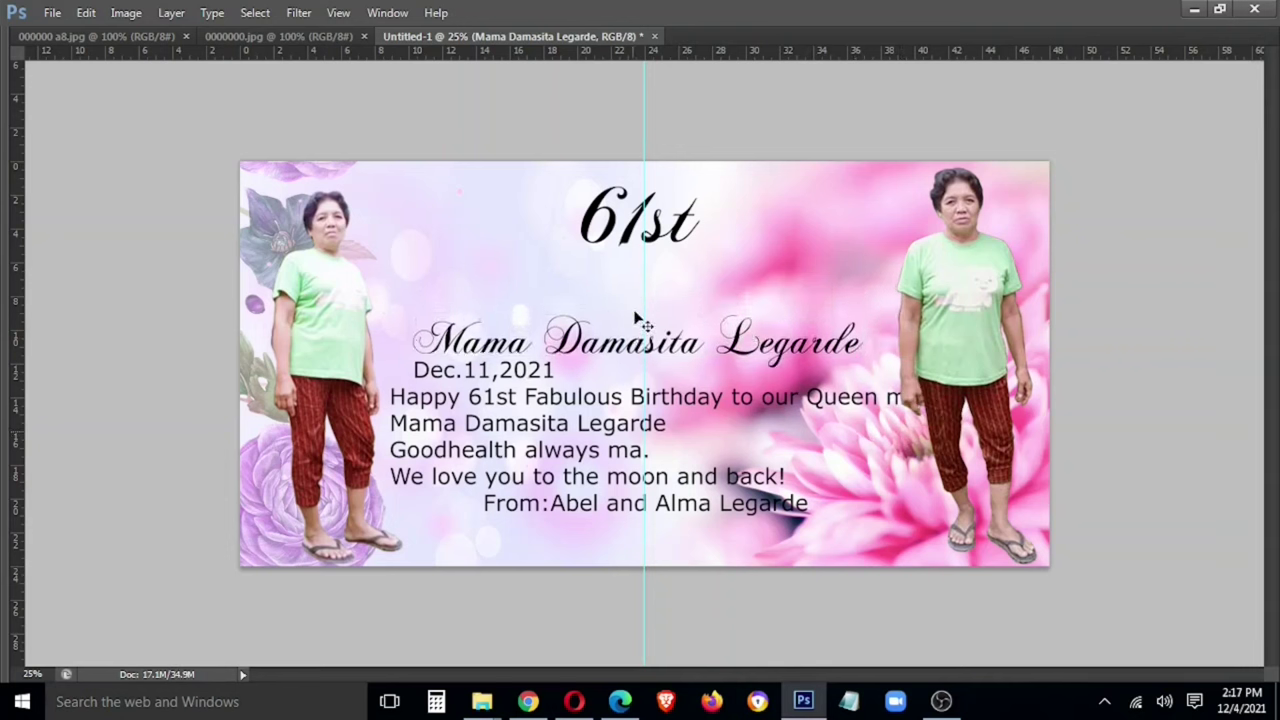
{"action": "mouse_move", "coordinate": [531, 396]}
{"action": "left_mouse_down"}
{"action": "mouse_move", "coordinate": [905, 396]}
{"action": "mouse_move", "coordinate": [710, 396]}
{"action": "mouse_move", "coordinate": [723, 396]}
{"action": "left_mouse_up"}
Paste 'Fabulous Birthday' as its own text line
{"action": "left_click", "coordinate": [633, 278]}
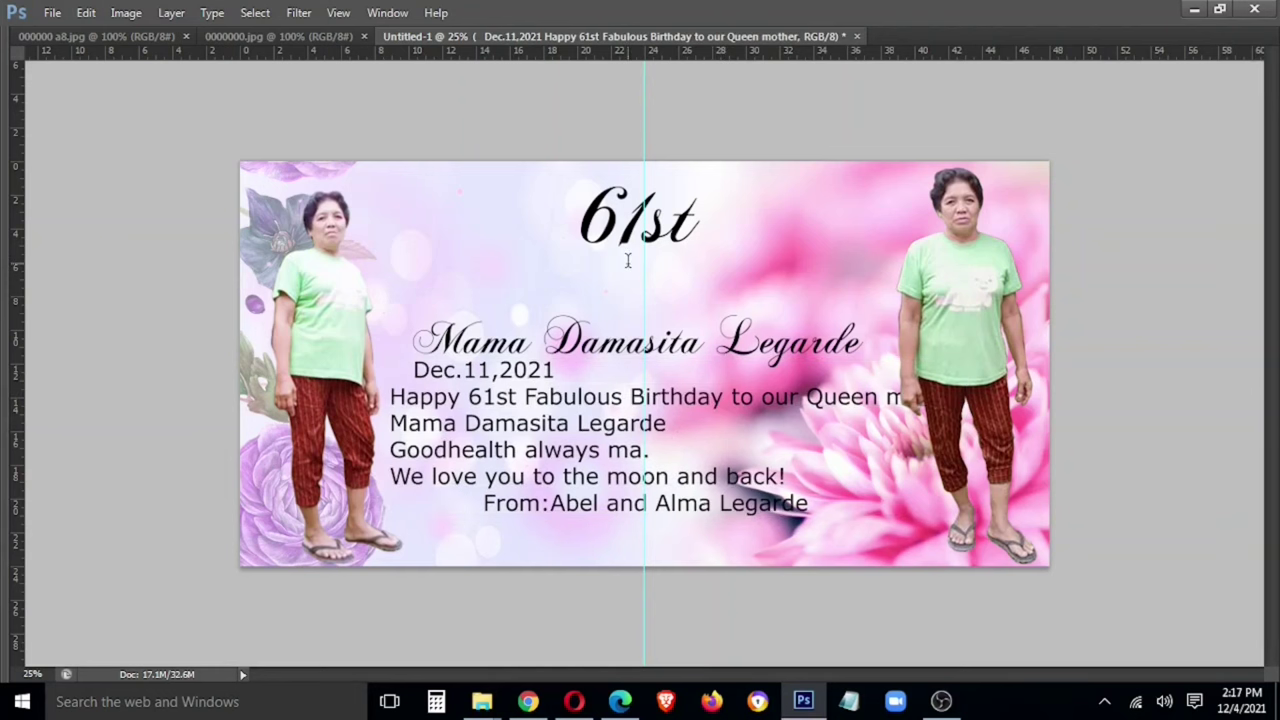
{"action": "key", "text": "ctrl+v"}
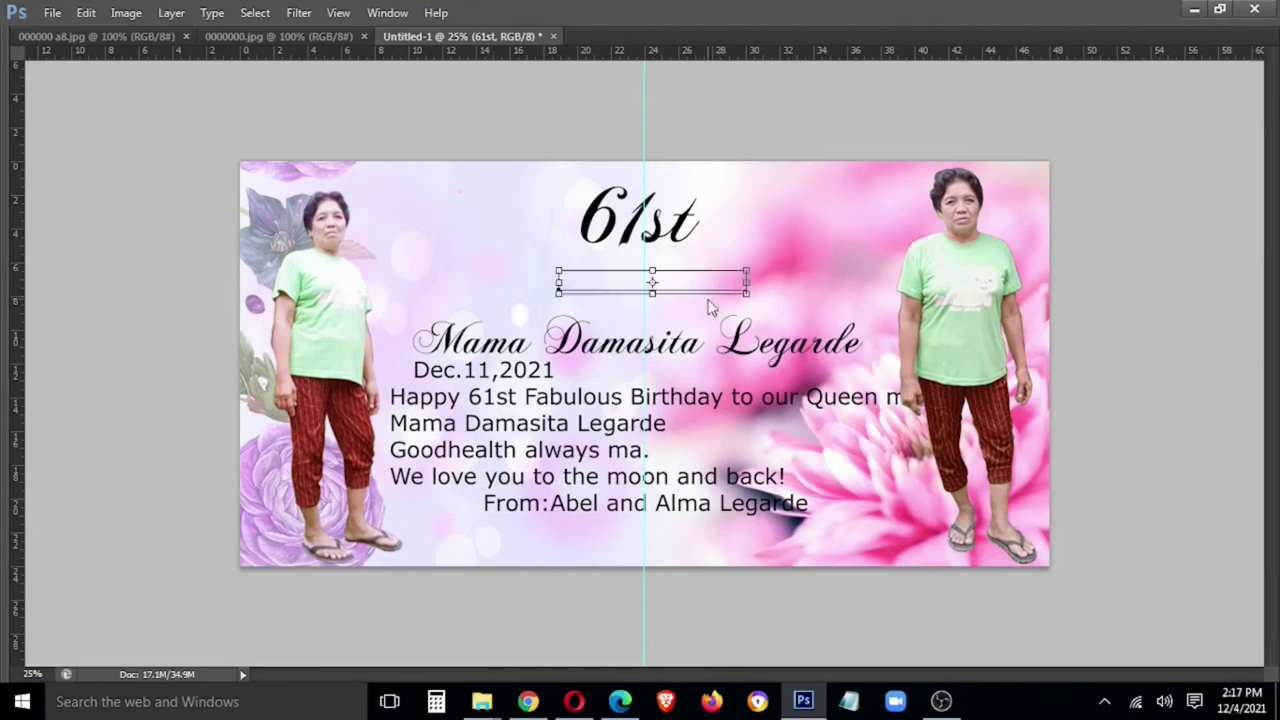
{"action": "key", "text": "ctrl+Return"}
{"action": "type", "text": "F"}
{"action": "key", "text": "ctrl+Return"}
Duplicate that line as 'Happy' and place it left of '61st'
{"action": "left_click_drag", "start_coordinate": [571, 290], "coordinate": [523, 209]}
{"action": "type", "text": "Happy"}
{"action": "key", "text": "ctrl+Return"}
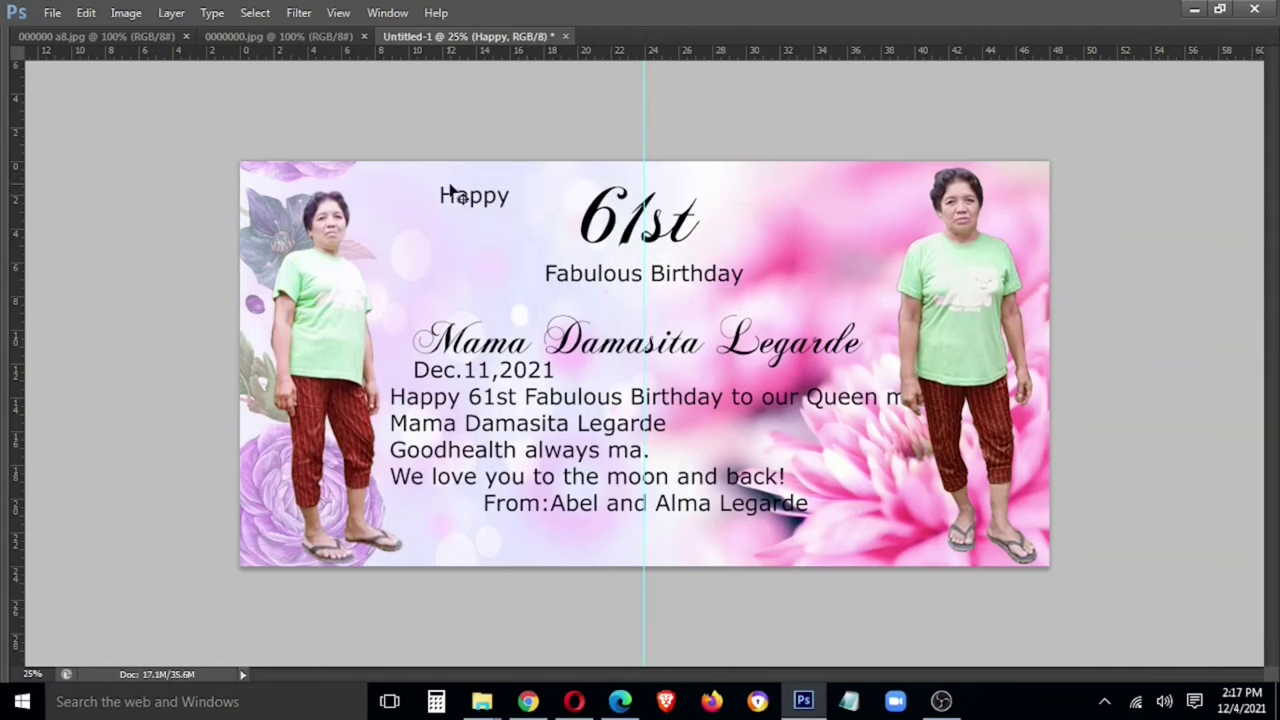
{"action": "left_click_drag", "start_coordinate": [477, 203], "coordinate": [523, 223]}
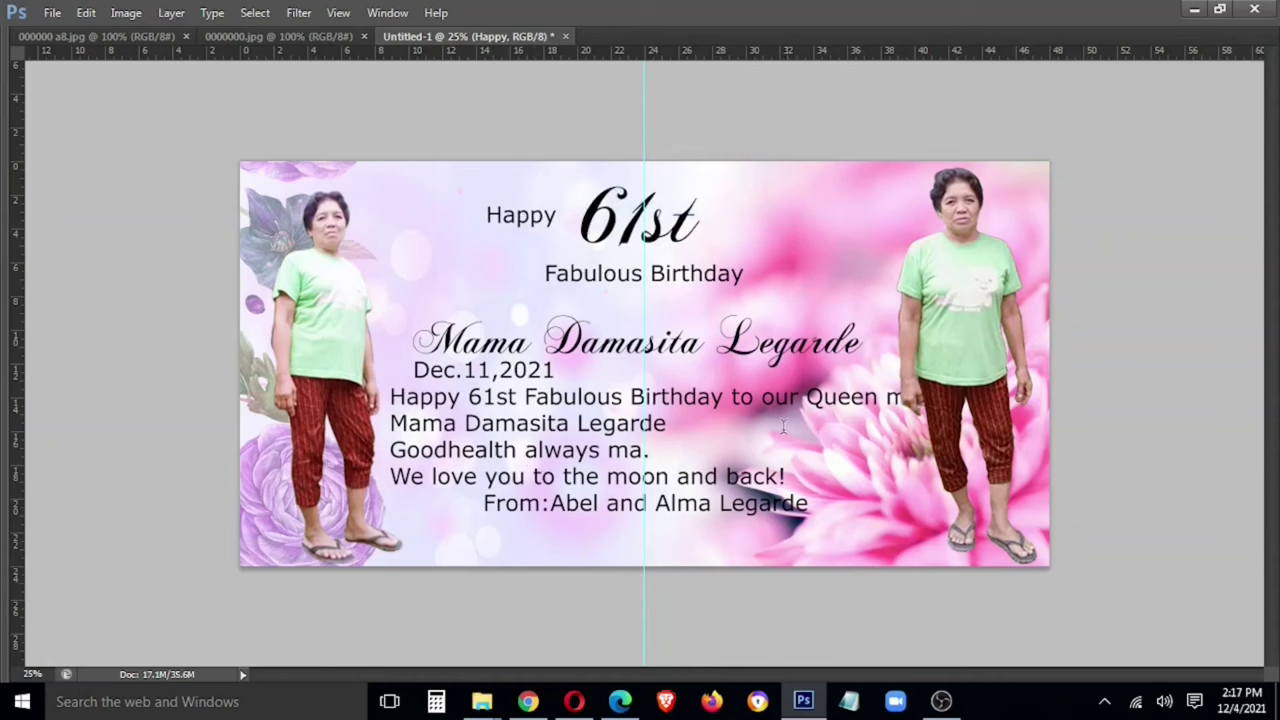
Copy 'to our Queen mother' from the paragraph and place it below 'Fabulous Birthday'
{"action": "left_click_drag", "start_coordinate": [730, 396], "coordinate": [1125, 400]}
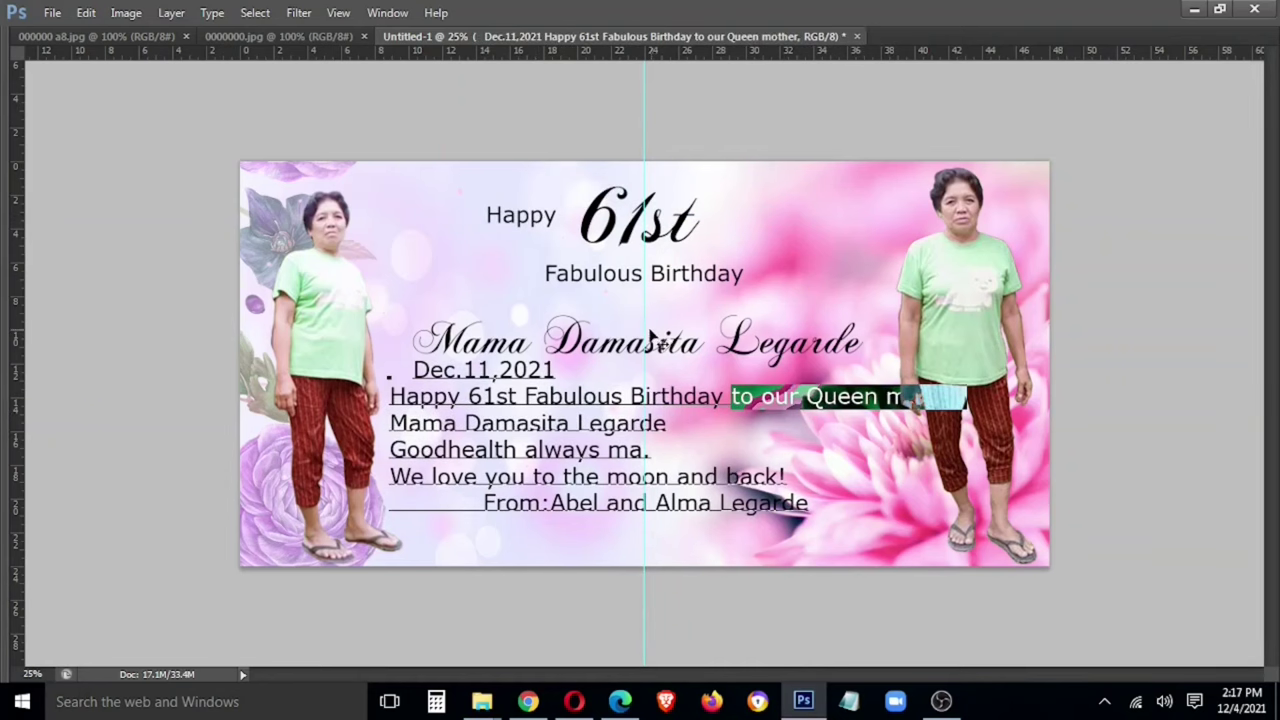
{"action": "key", "text": "ctrl+c"}
{"action": "key", "text": "ctrl+Return"}
{"action": "key", "text": "ctrl+v"}
{"action": "left_click_drag", "start_coordinate": [517, 268], "coordinate": [589, 312]}
Make 'to our Queen mother' Bold Italic and nudge it slightly right
{"action": "key", "text": "Tab"}
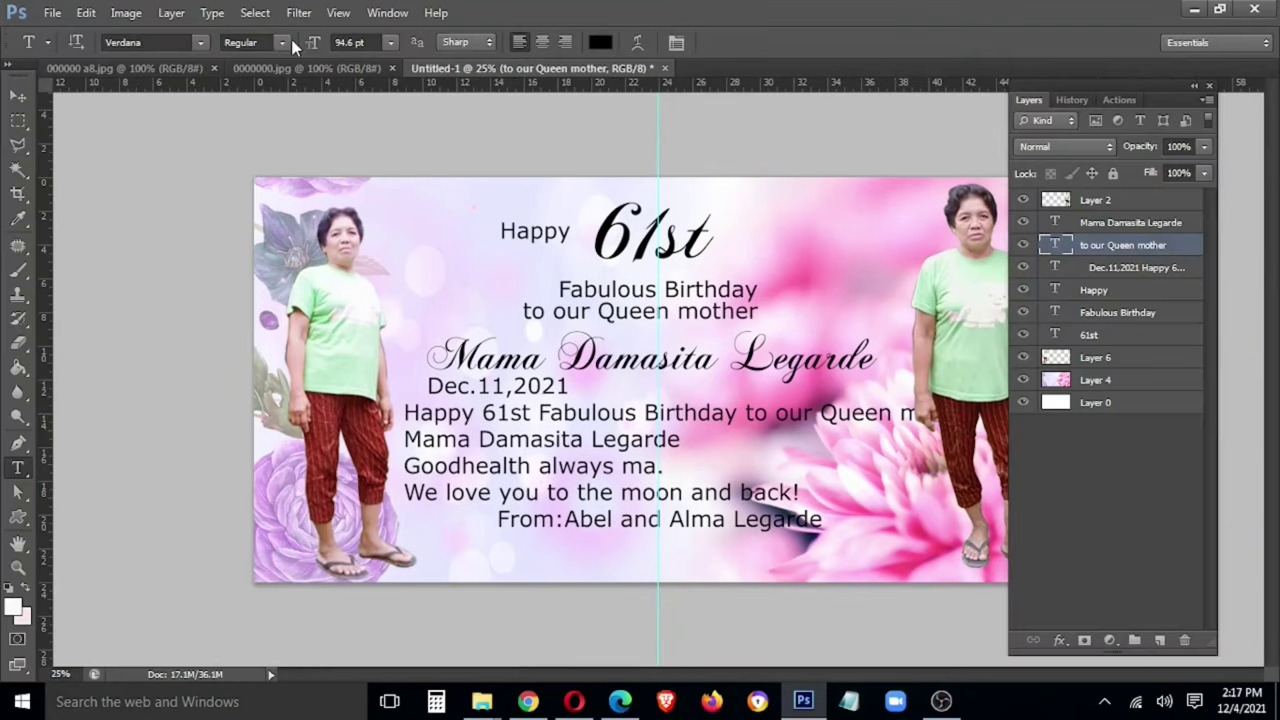
{"action": "left_click", "coordinate": [255, 42]}
{"action": "left_click", "coordinate": [276, 106]}
{"action": "left_click", "coordinate": [17, 96]}
{"action": "key", "text": "Tab"}
{"action": "left_click_drag", "start_coordinate": [689, 304], "coordinate": [704, 307]}
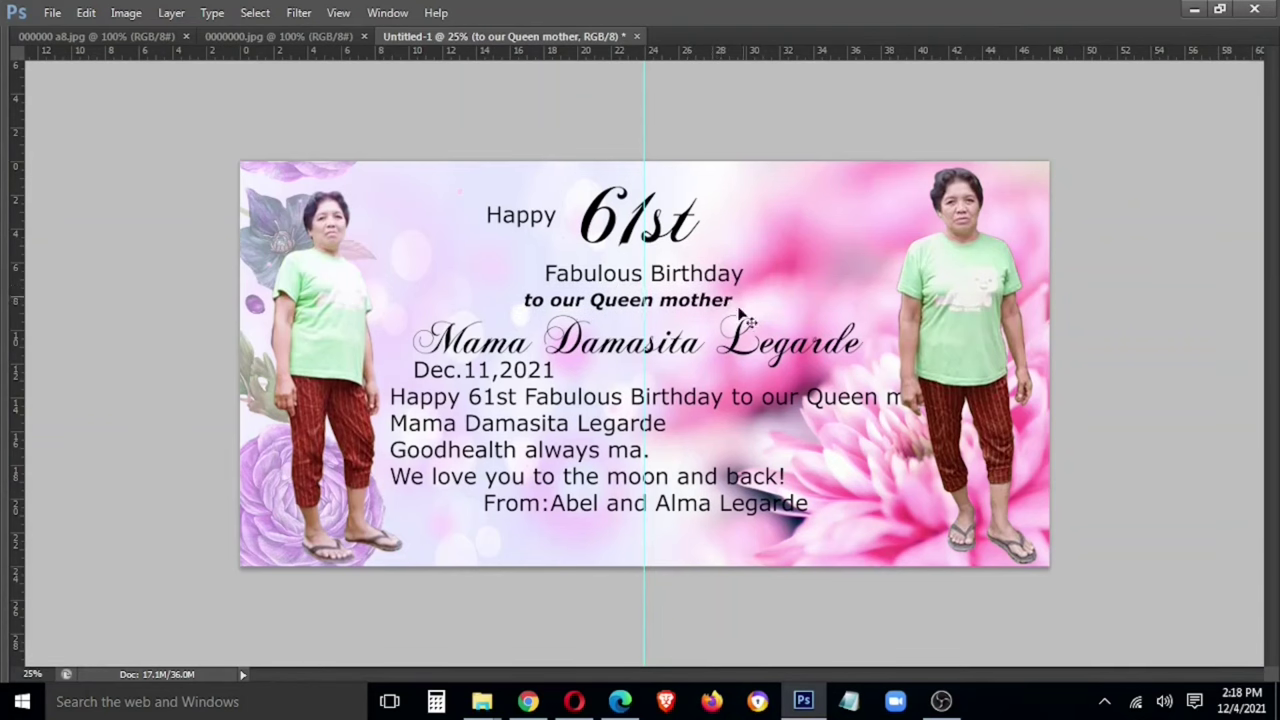
Apply Bradley Hand ITC to 'Fabulous Birthday'
{"action": "key", "text": "Tab"}
{"action": "double_click", "coordinate": [658, 289]}
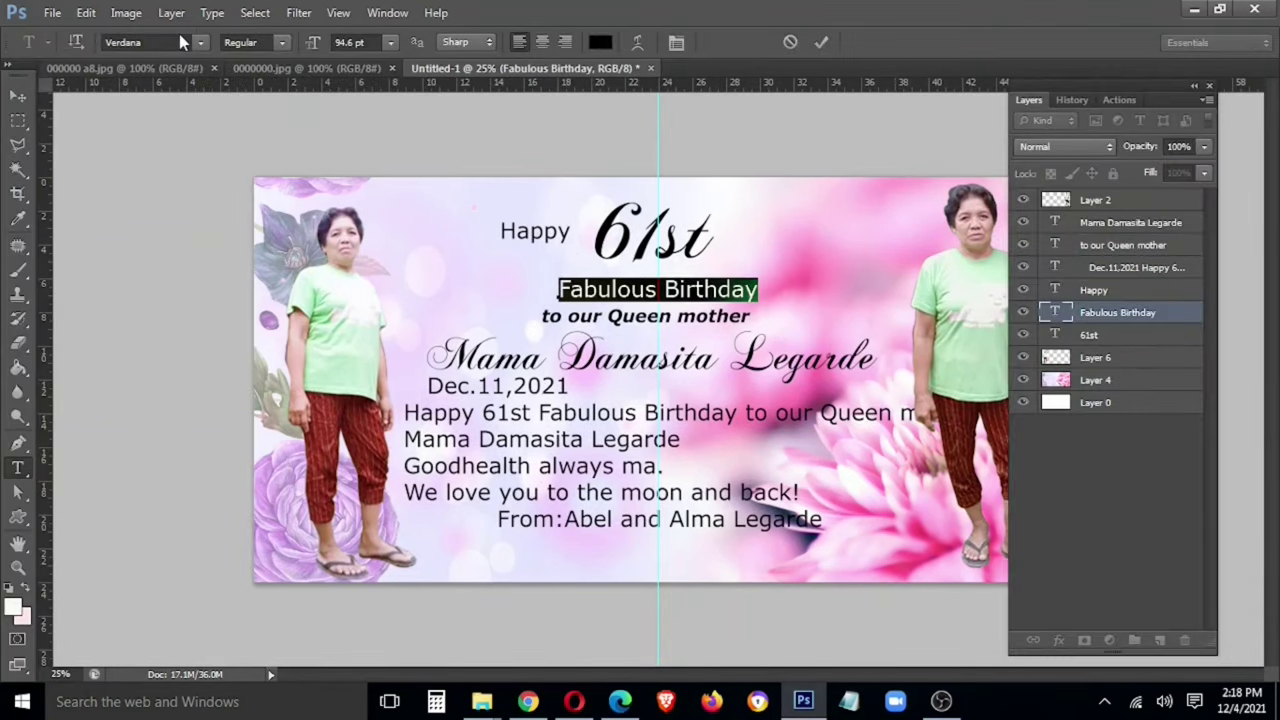
{"action": "type", "text": "Bradley Hand ITC"}
{"action": "key", "text": "Return"}
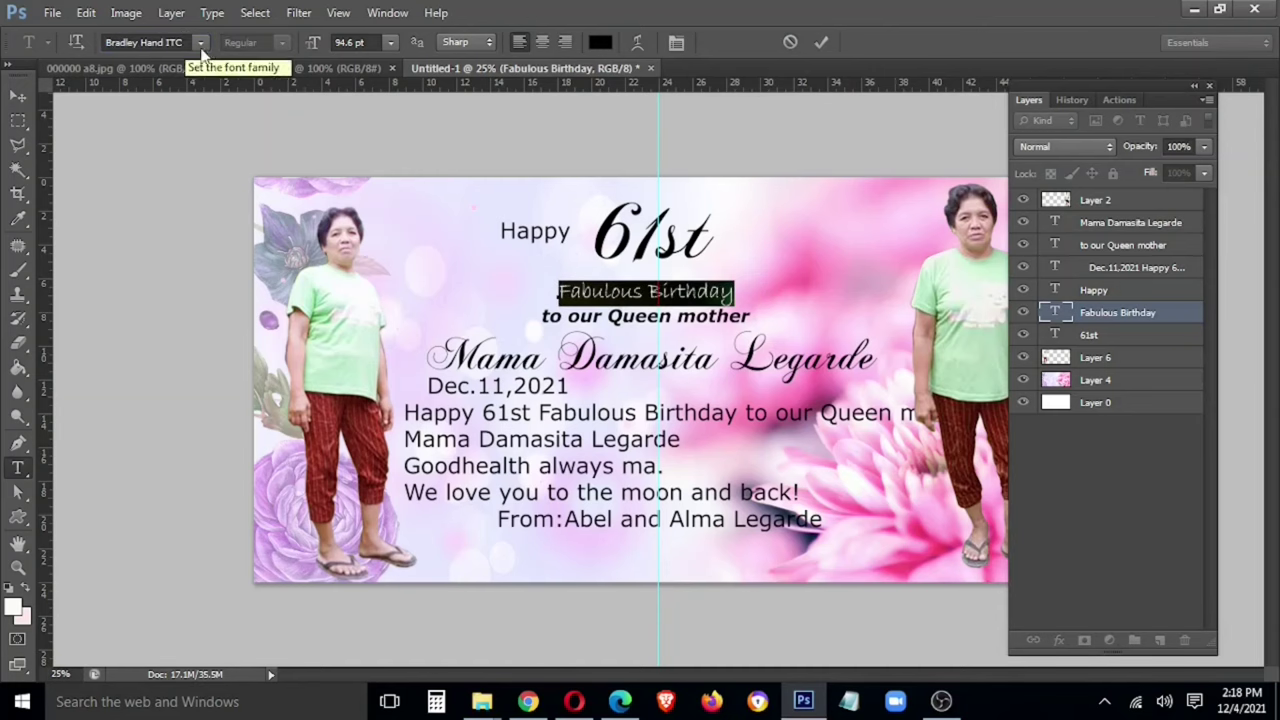
Change 'Fabulous Birthday' to Britannic Bold, enlarge it, and nudge it into place
{"action": "left_click", "coordinate": [201, 43]}
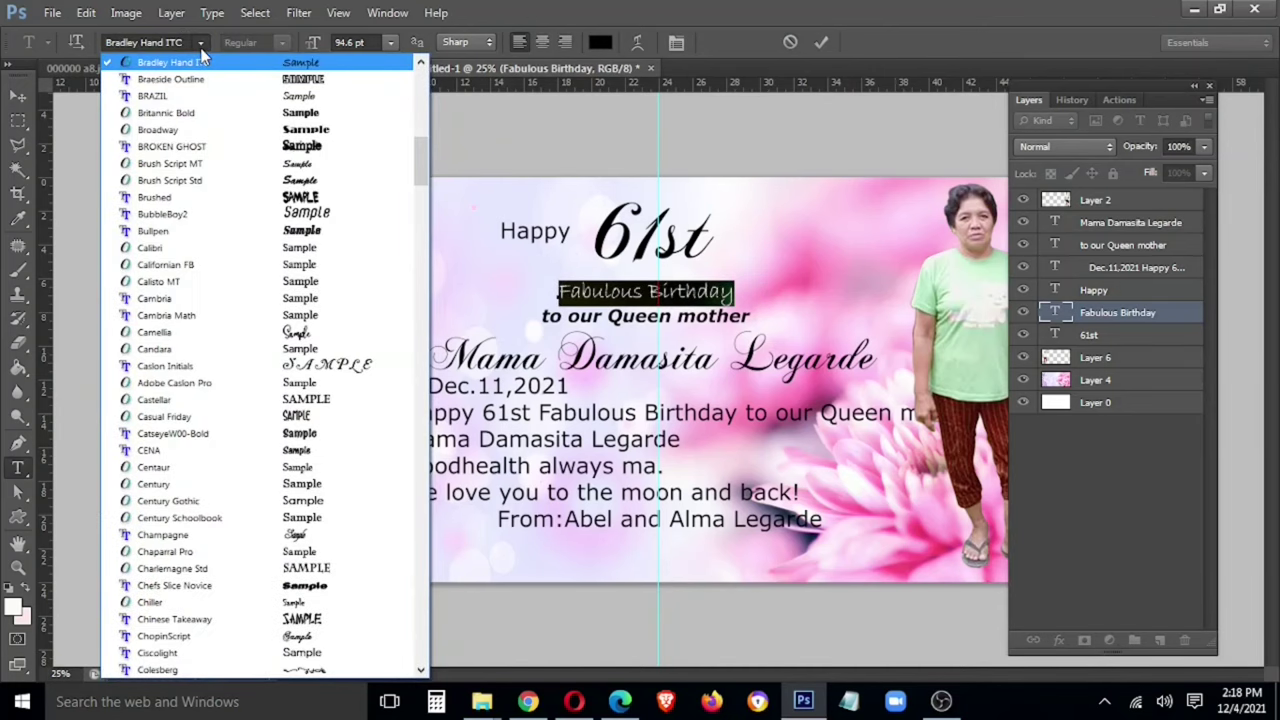
{"action": "left_click", "coordinate": [228, 113]}
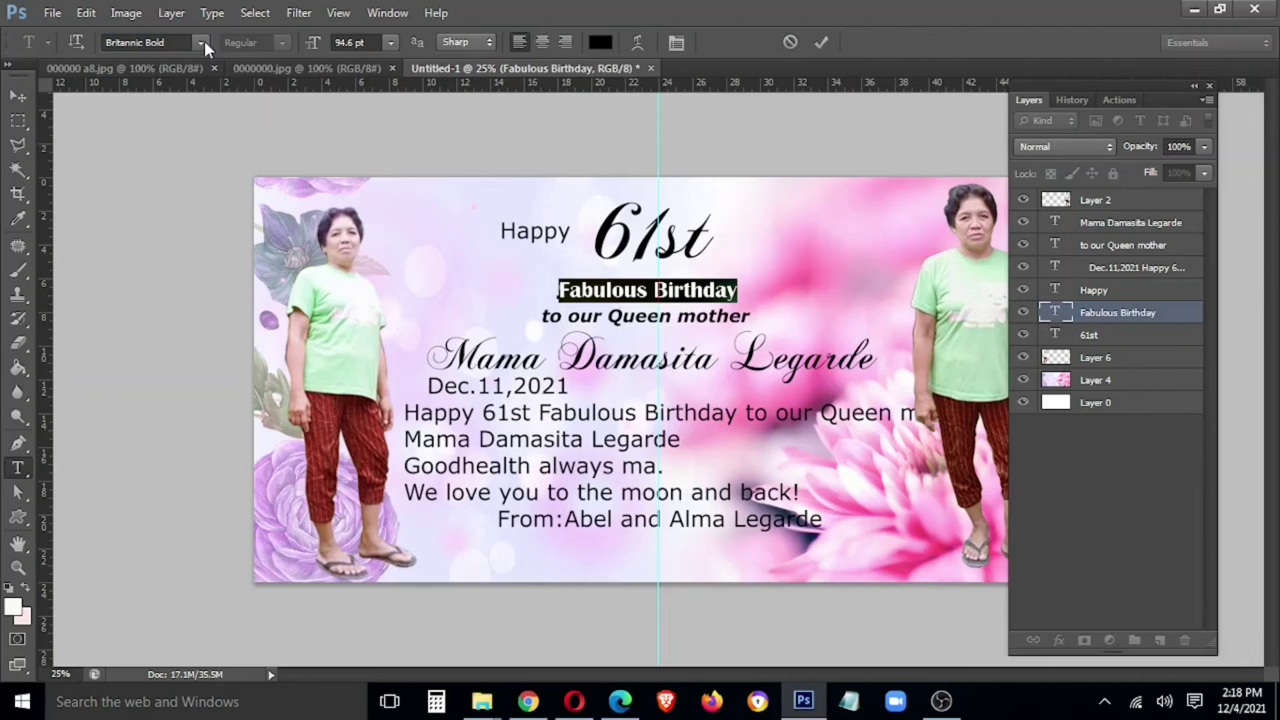
{"action": "key", "text": "ctrl+Return"}
{"action": "key", "text": "ctrl+t"}
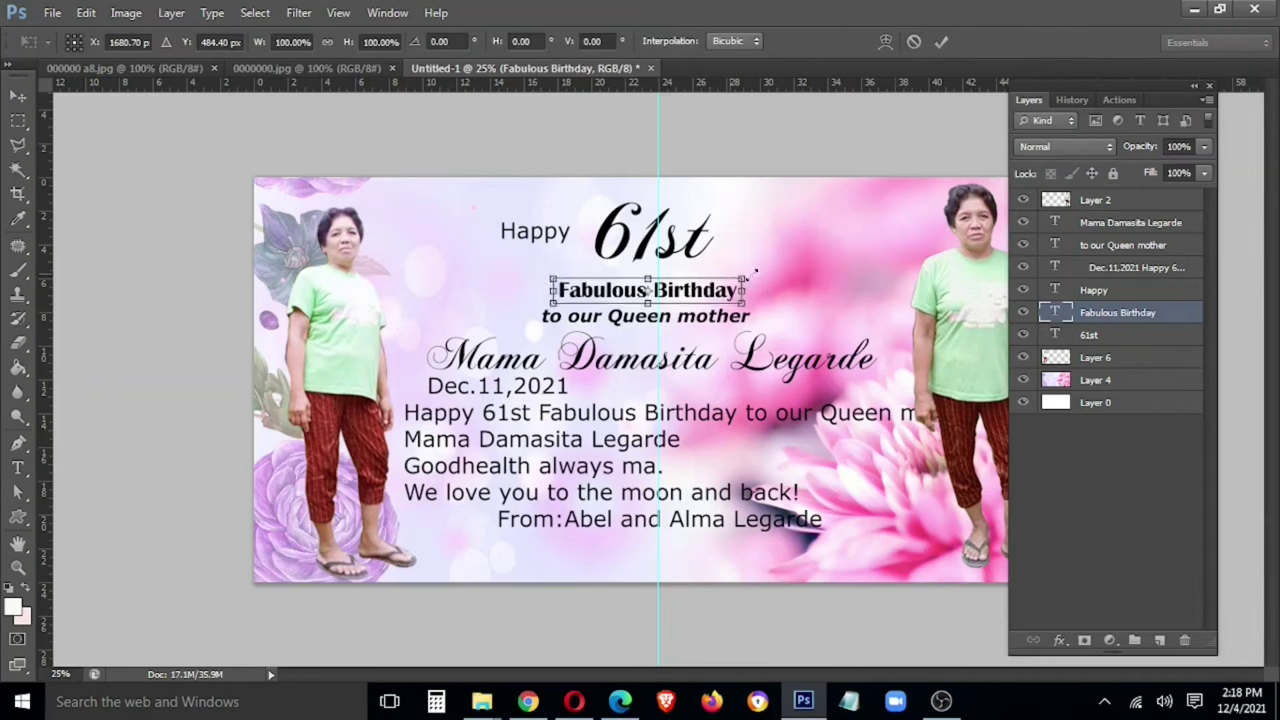
{"action": "left_click_drag", "start_coordinate": [755, 270], "coordinate": [800, 264]}
{"action": "key", "text": "Return"}
{"action": "mouse_move", "coordinate": [758, 310]}
{"action": "left_mouse_down"}
{"action": "mouse_move", "coordinate": [779, 304]}
{"action": "mouse_move", "coordinate": [785, 319]}
{"action": "left_mouse_up"}
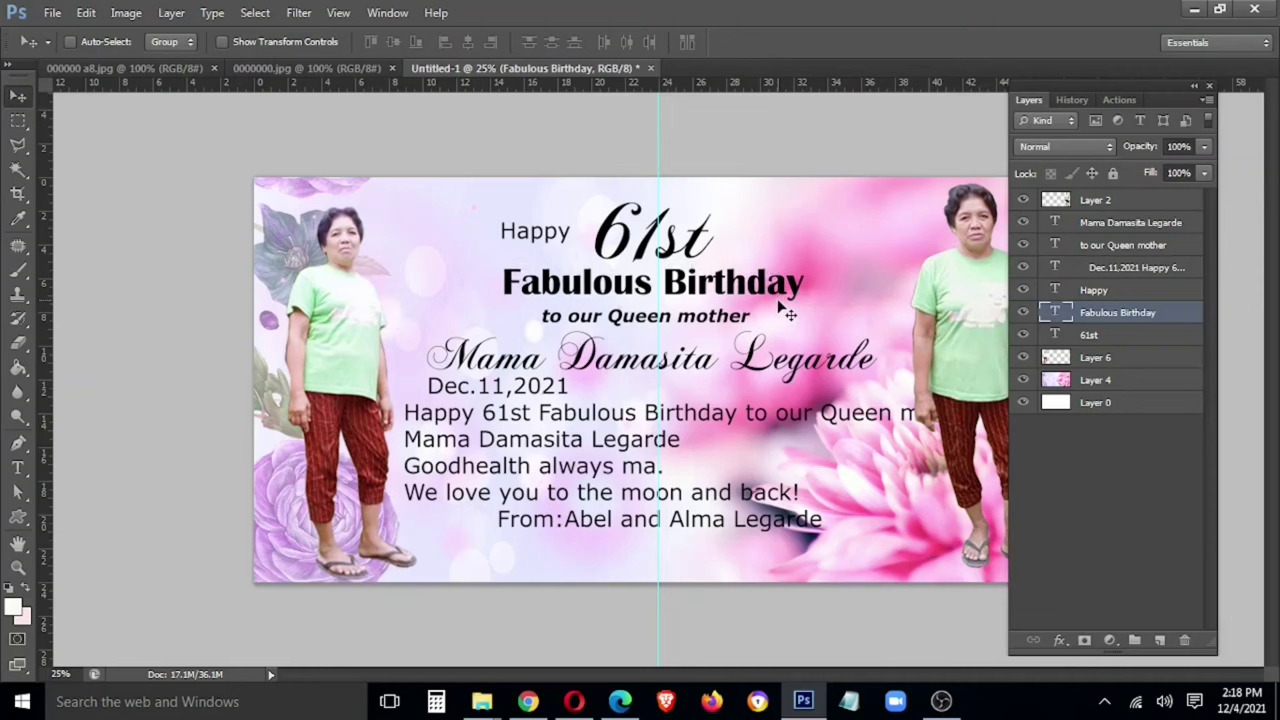
Delete the old 'Happy' text layer
{"action": "key", "text": "t"}
{"action": "double_click", "coordinate": [535, 231]}
{"action": "key", "text": "Escape"}
{"action": "key", "text": "Delete"}
{"action": "key", "text": "v"}
Duplicate 'Fabulous Birthday' as a new 'Happy' line beside '61st'
{"action": "right_click", "coordinate": [604, 290]}
{"action": "left_click", "coordinate": [673, 304]}
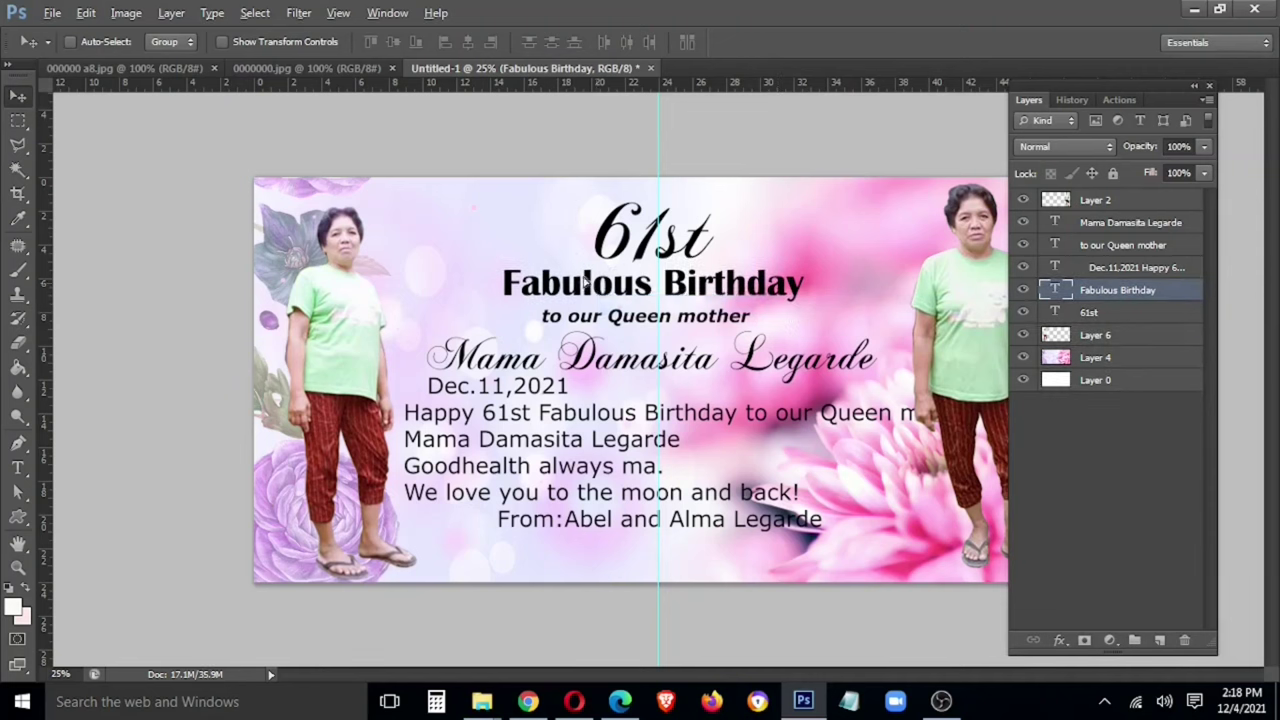
{"action": "left_click_drag", "start_coordinate": [710, 290], "coordinate": [617, 228]}
{"action": "key", "text": "t"}
{"action": "triple_click", "coordinate": [617, 228]}
{"action": "type", "text": "Happy"}
{"action": "key", "text": "ctrl+Return"}
{"action": "key", "text": "v"}
{"action": "left_click_drag", "start_coordinate": [498, 221], "coordinate": [578, 215]}
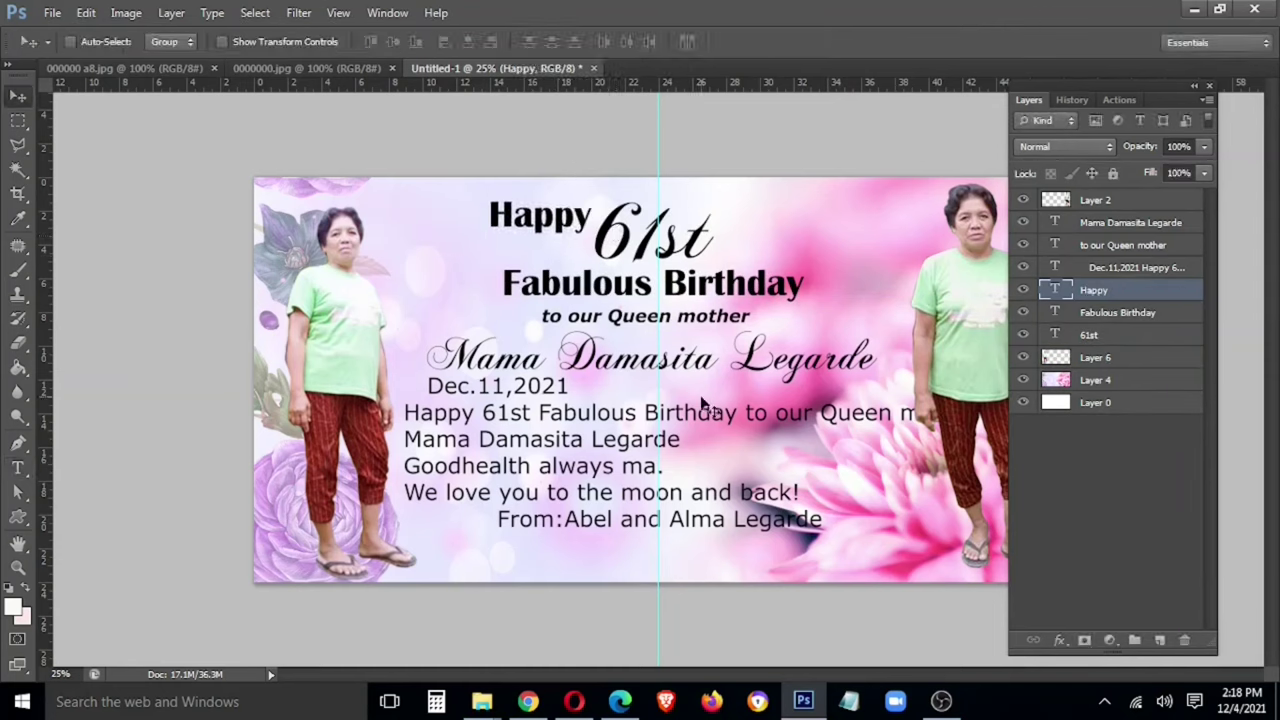
Switch the name heading to the next, wider script font and shift it left
{"action": "double_click", "coordinate": [657, 362]}
{"action": "key", "text": "Down"}
{"action": "key", "text": "Down"}
{"action": "key", "text": "Down"}
{"action": "key", "text": "Down"}
{"action": "key", "text": "ctrl+Return"}
{"action": "key", "text": "v"}
{"action": "left_click_drag", "start_coordinate": [758, 372], "coordinate": [717, 372]}
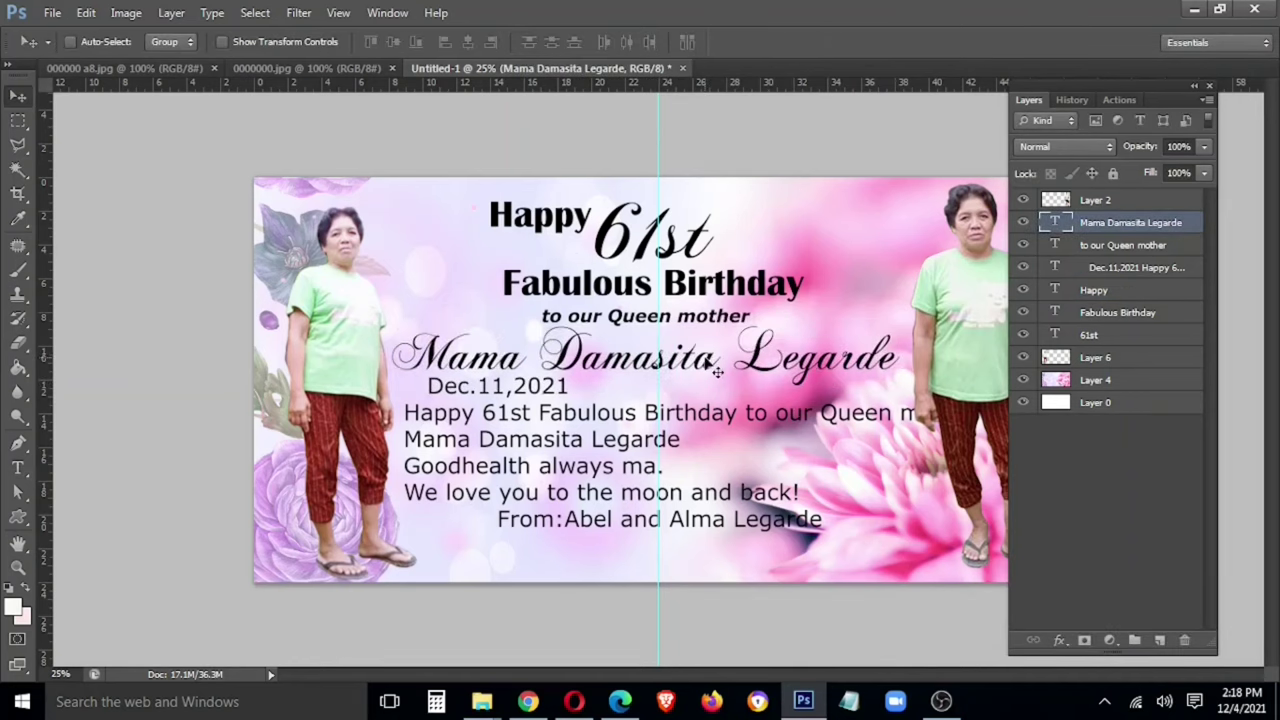
Add a 3 px black Outside stroke to the name heading
{"action": "double_click", "coordinate": [1170, 222]}
{"action": "left_click", "coordinate": [98, 252]}
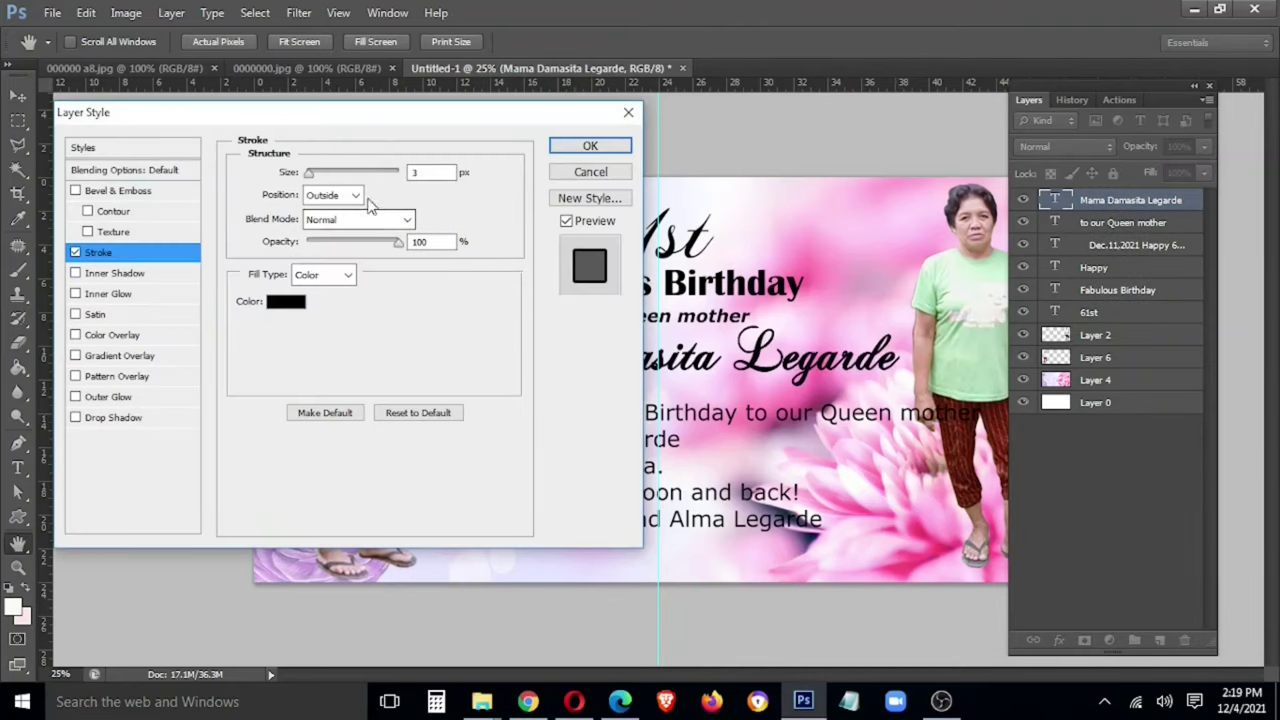
{"action": "key", "text": "Return"}
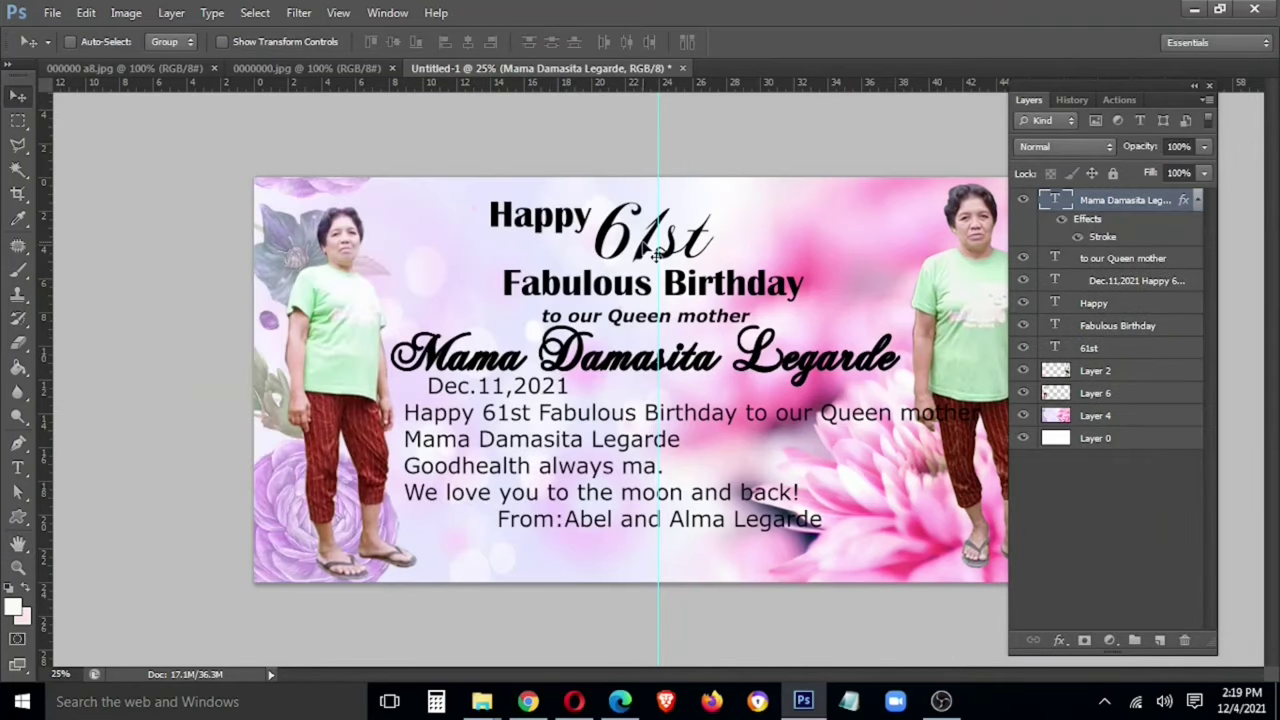
Copy the name heading's layer style and paste it onto the '61st' layer
{"action": "right_click", "coordinate": [1108, 210]}
{"action": "left_click", "coordinate": [910, 517]}
{"action": "left_click", "coordinate": [1109, 349]}
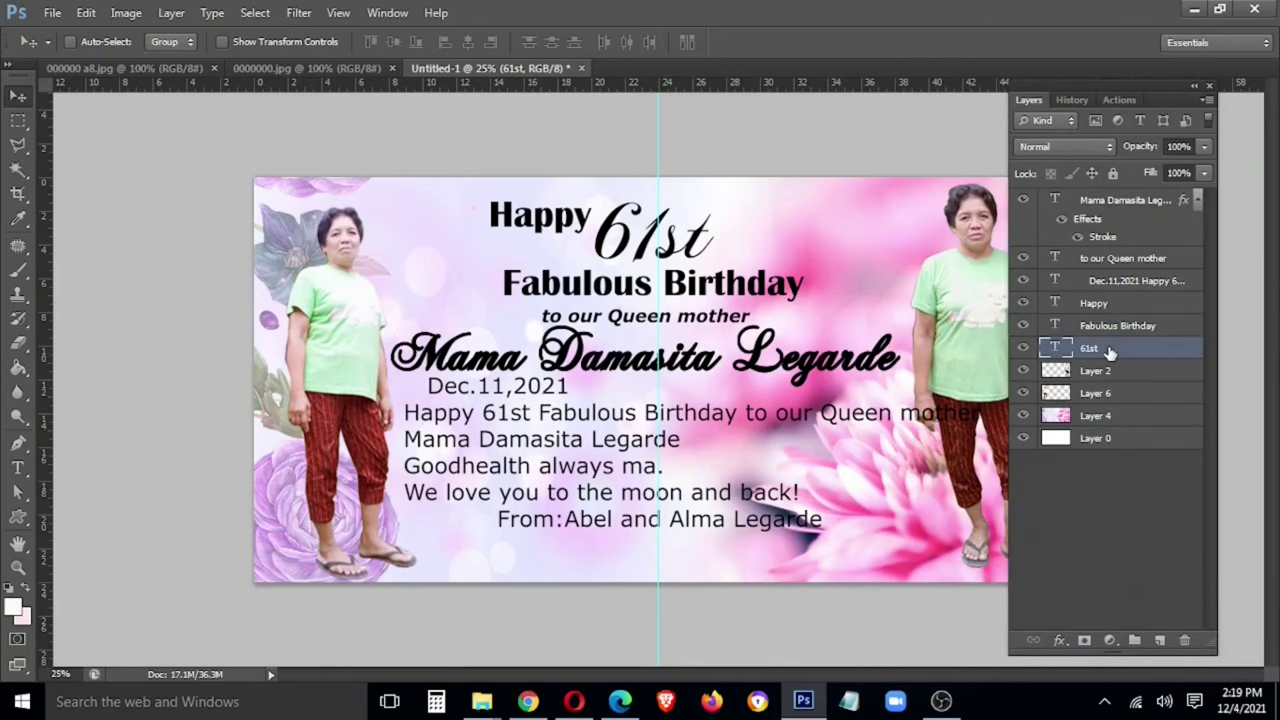
{"action": "right_click", "coordinate": [1109, 352]}
{"action": "left_click", "coordinate": [940, 100]}
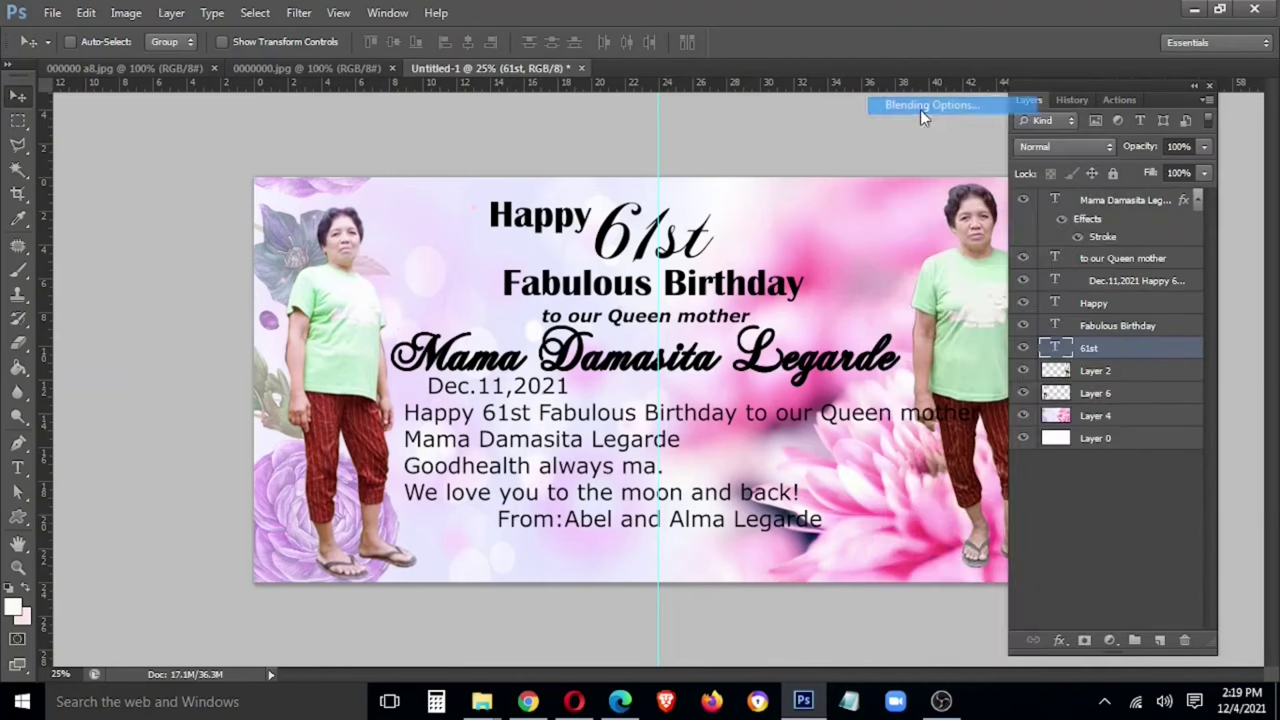
{"action": "left_click", "coordinate": [567, 171]}
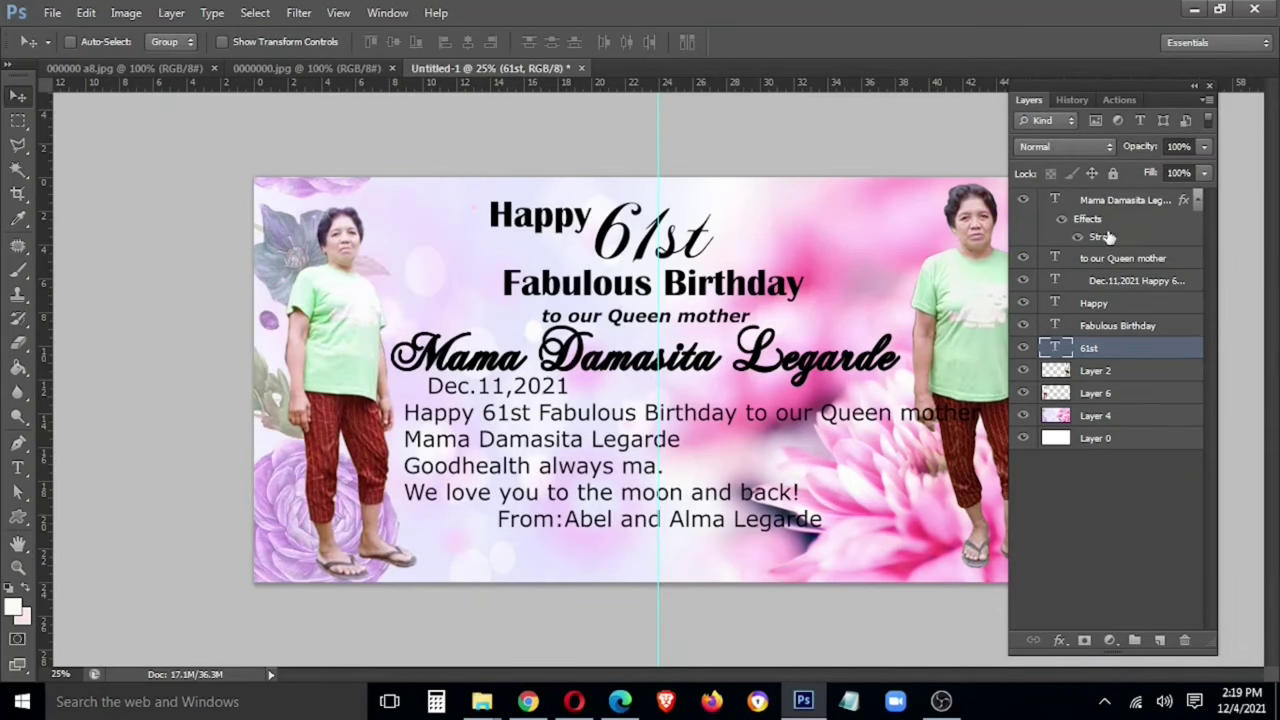
{"action": "right_click", "coordinate": [1100, 348]}
{"action": "left_click", "coordinate": [912, 537]}
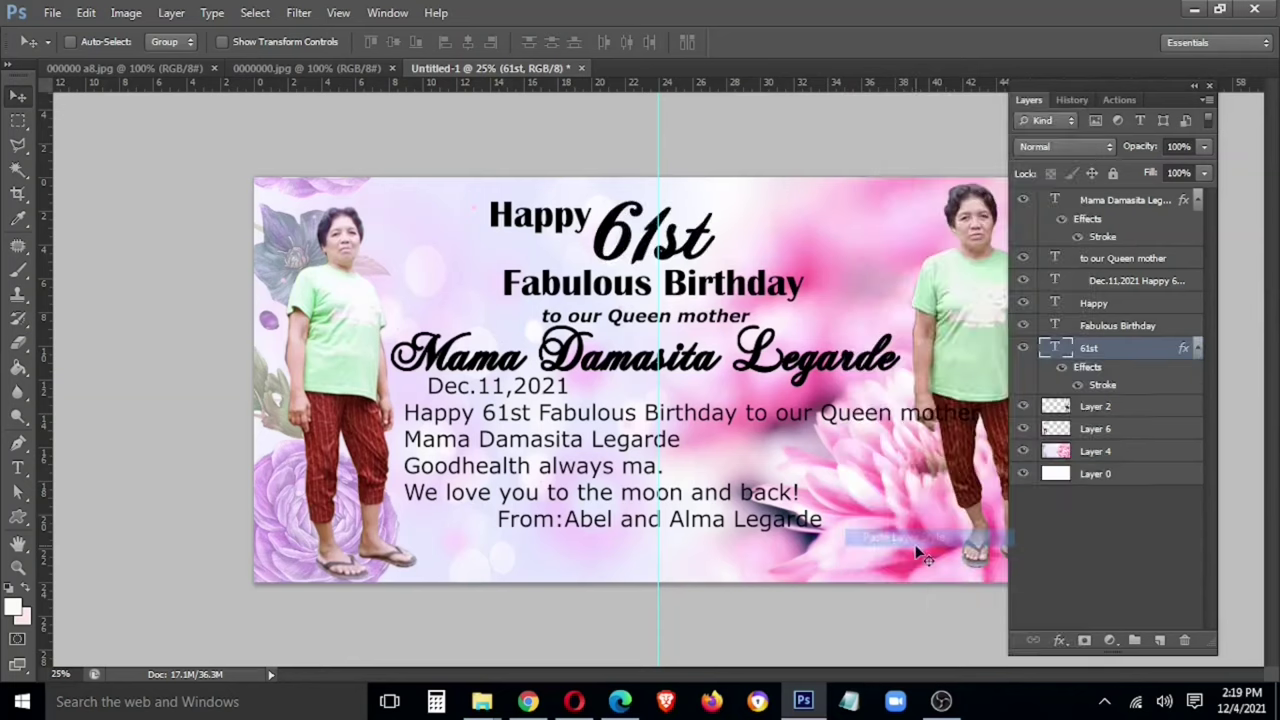
Delete the first two repeated greeting lines from the body text block
{"action": "key", "text": "t"}
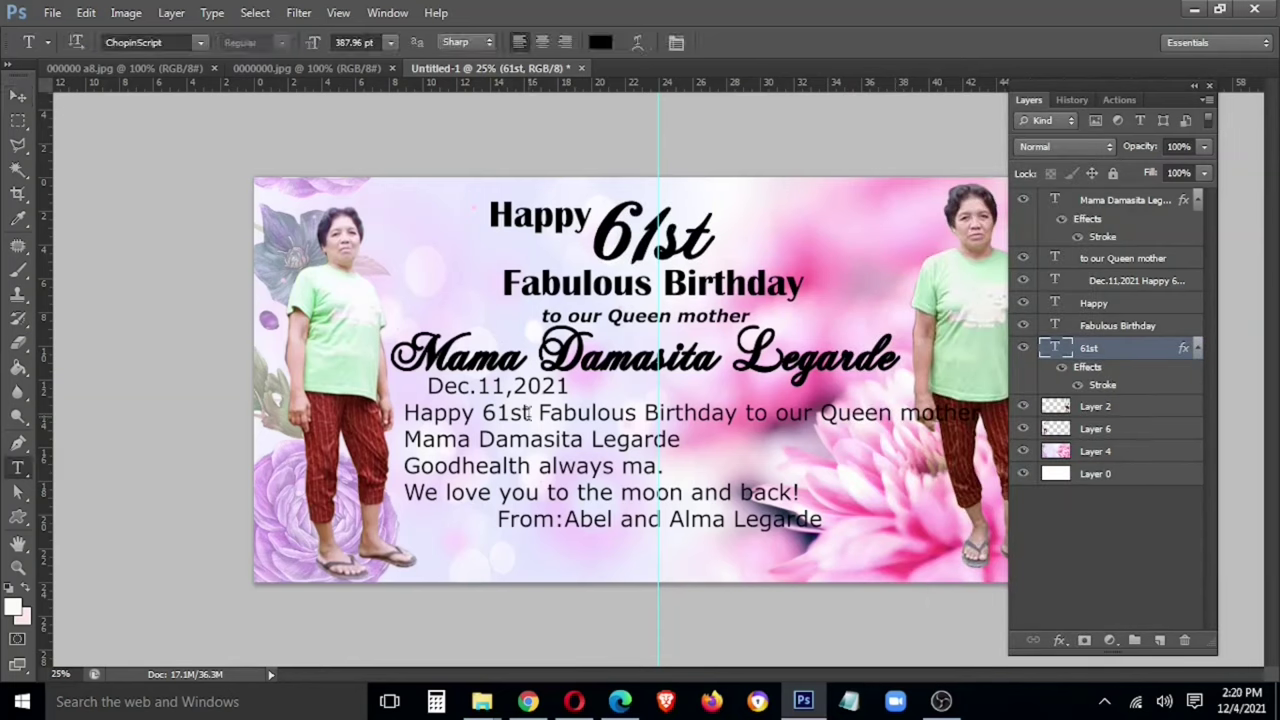
{"action": "mouse_move", "coordinate": [405, 412]}
{"action": "left_mouse_down"}
{"action": "mouse_move", "coordinate": [716, 428]}
{"action": "mouse_move", "coordinate": [730, 484]}
{"action": "left_mouse_up"}
{"action": "key", "text": "BackSpace"}
{"action": "key", "text": "BackSpace"}
{"action": "key", "text": "ctrl+Return"}
{"action": "key", "text": "v"}
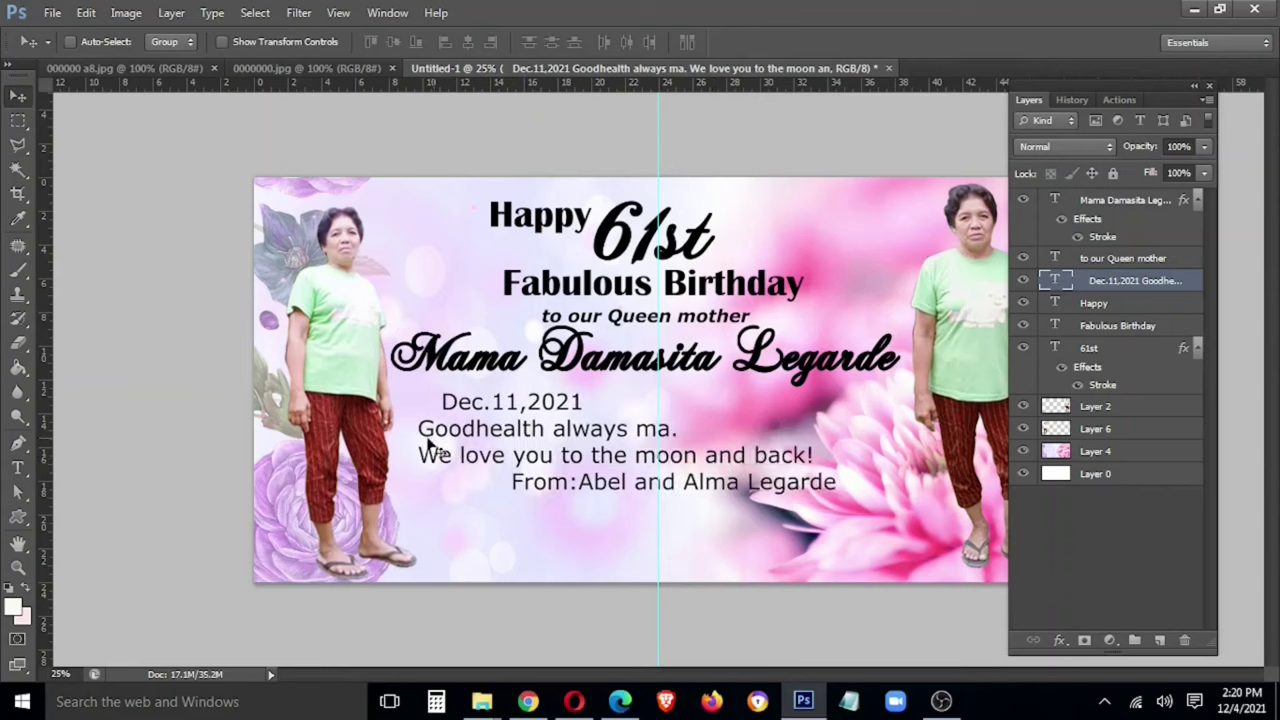
Copy the 'Good health always ma.' line and move the body block up and left
{"action": "key", "text": "t"}
{"action": "left_click", "coordinate": [714, 428]}
{"action": "triple_click", "coordinate": [714, 428]}
{"action": "key", "text": "ctrl+c"}
{"action": "key", "text": "ctrl+Return"}
{"action": "key", "text": "v"}
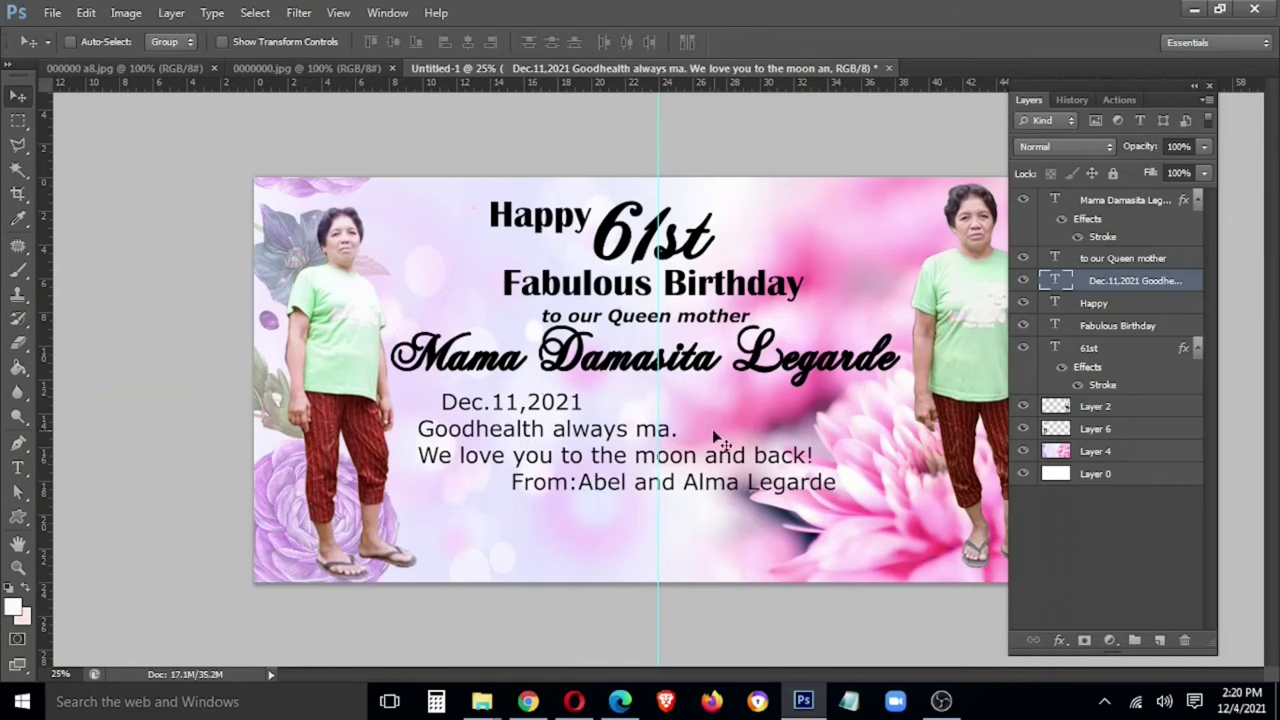
{"action": "left_click_drag", "start_coordinate": [783, 454], "coordinate": [697, 346]}
Paste the line as a new text layer and correct it to 'Good health always Ma,'
{"action": "key", "text": "t"}
{"action": "left_click", "coordinate": [545, 500]}
{"action": "key", "text": "ctrl+v"}
{"action": "left_click", "coordinate": [612, 500]}
{"action": "left_click_drag", "start_coordinate": [622, 511], "coordinate": [584, 495]}
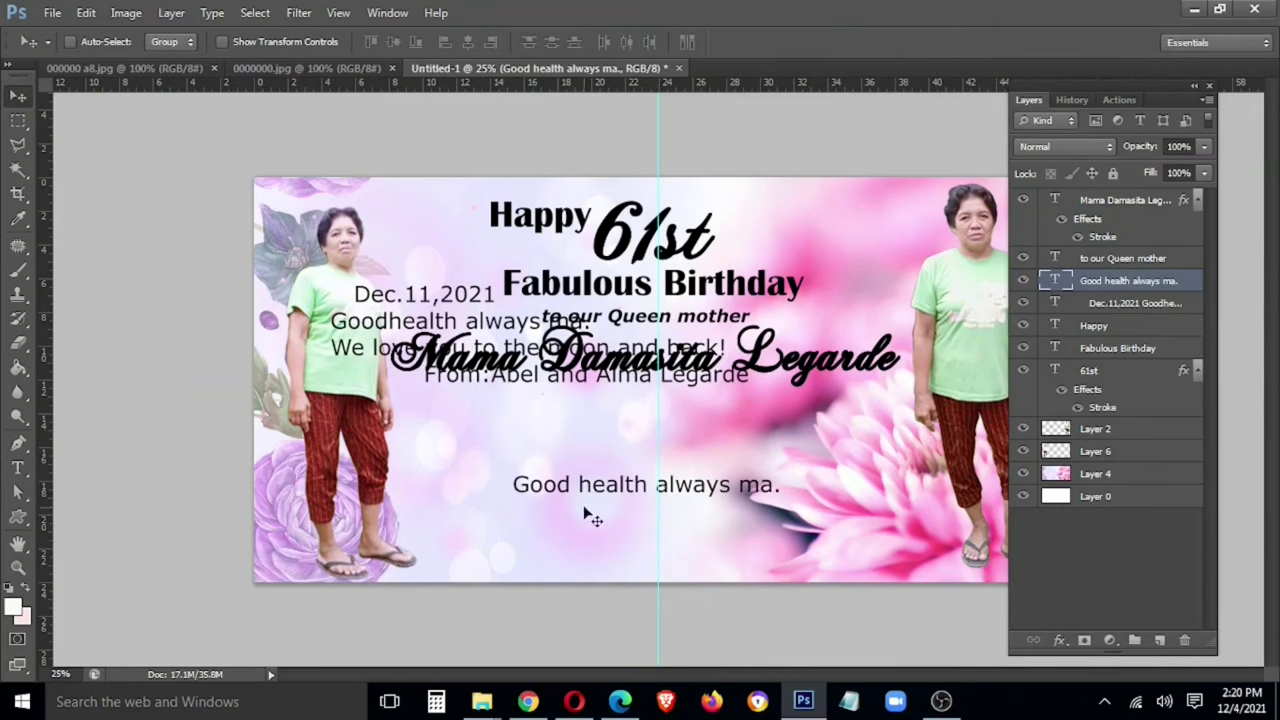
{"action": "key", "text": "t"}
{"action": "mouse_move", "coordinate": [782, 486]}
{"action": "left_mouse_down"}
{"action": "mouse_move", "coordinate": [752, 488]}
{"action": "mouse_move", "coordinate": [750, 512]}
{"action": "left_mouse_up"}
{"action": "key", "text": "ctrl+Return"}
{"action": "key", "text": "v"}
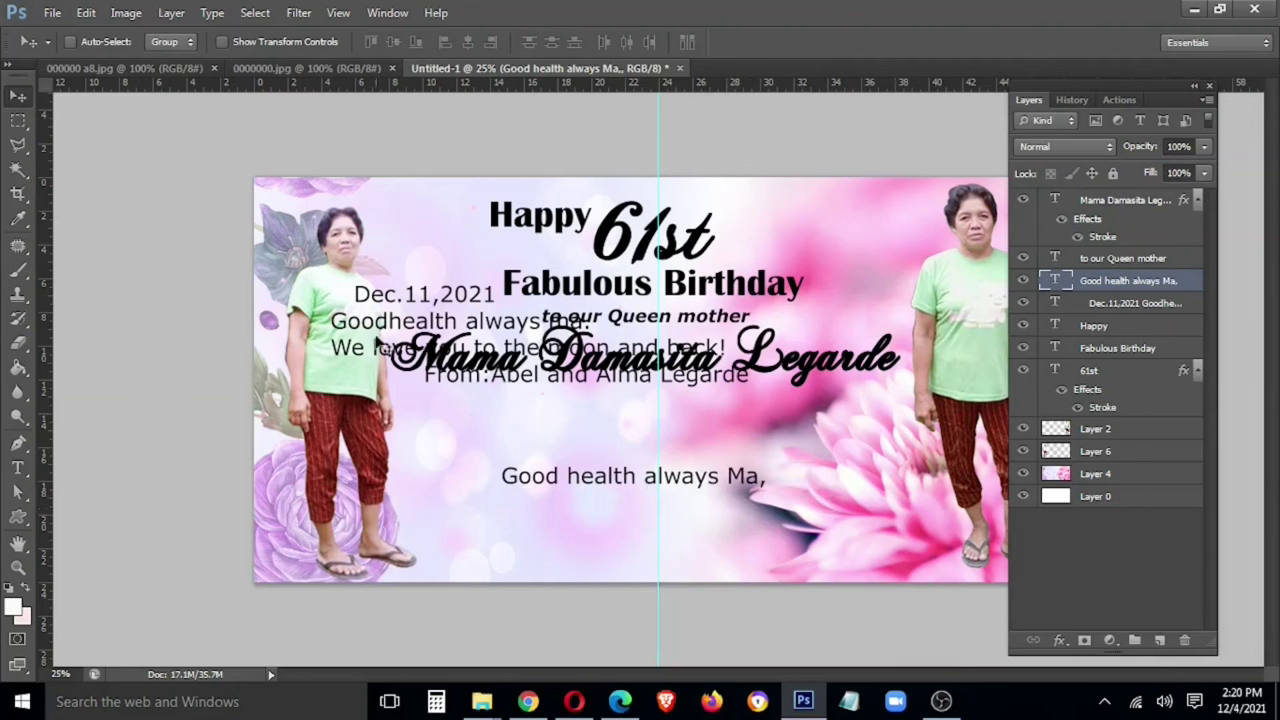
Copy the 'We love you to the moon and back!' line into its own text layer
{"action": "right_click", "coordinate": [378, 343]}
{"action": "left_click", "coordinate": [450, 338]}
{"action": "left_click_drag", "start_coordinate": [450, 340], "coordinate": [382, 420]}
{"action": "key", "text": "t"}
{"action": "left_click_drag", "start_coordinate": [262, 427], "coordinate": [773, 428]}
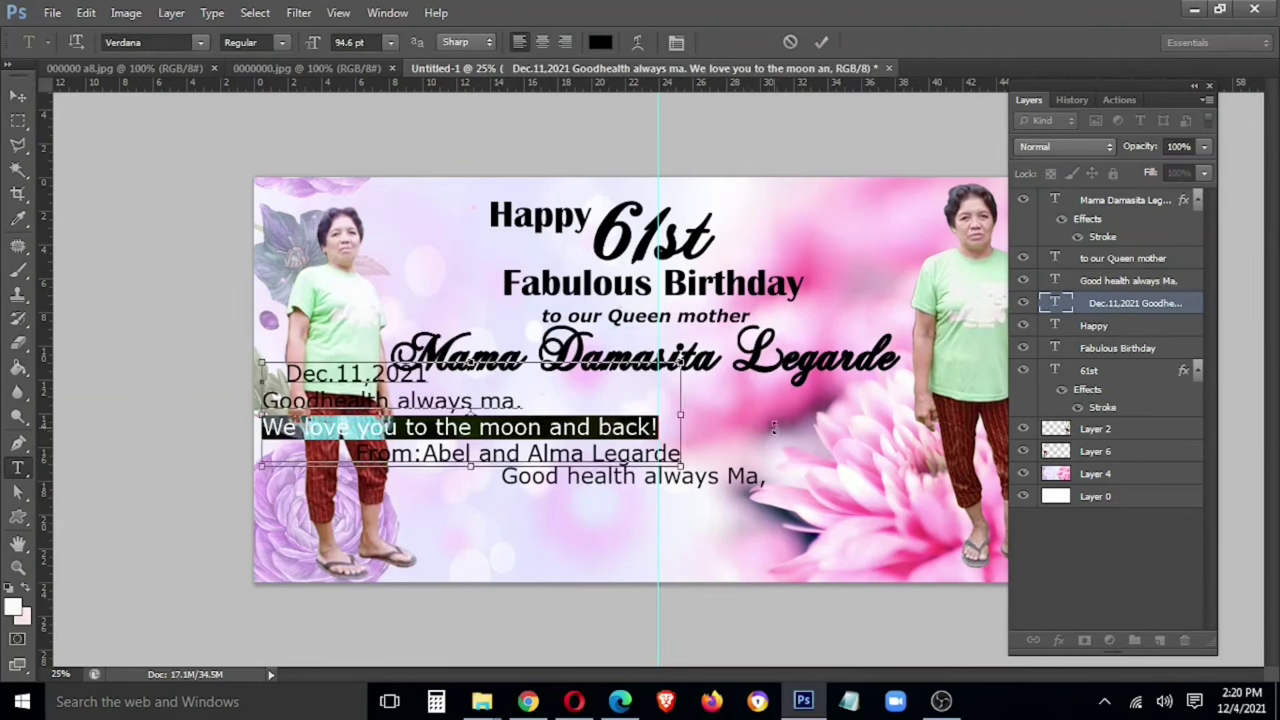
{"action": "key", "text": "ctrl+c"}
{"action": "key", "text": "ctrl+Return"}
{"action": "key", "text": "ctrl+j"}
{"action": "key", "text": "ctrl+v"}
{"action": "key", "text": "ctrl+Return"}
{"action": "key", "text": "v"}
Set the love line's font to Malaka script
{"action": "key", "text": "t"}
{"action": "left_click", "coordinate": [200, 42]}
{"action": "left_click", "coordinate": [140, 42]}
{"action": "key", "text": "Return"}
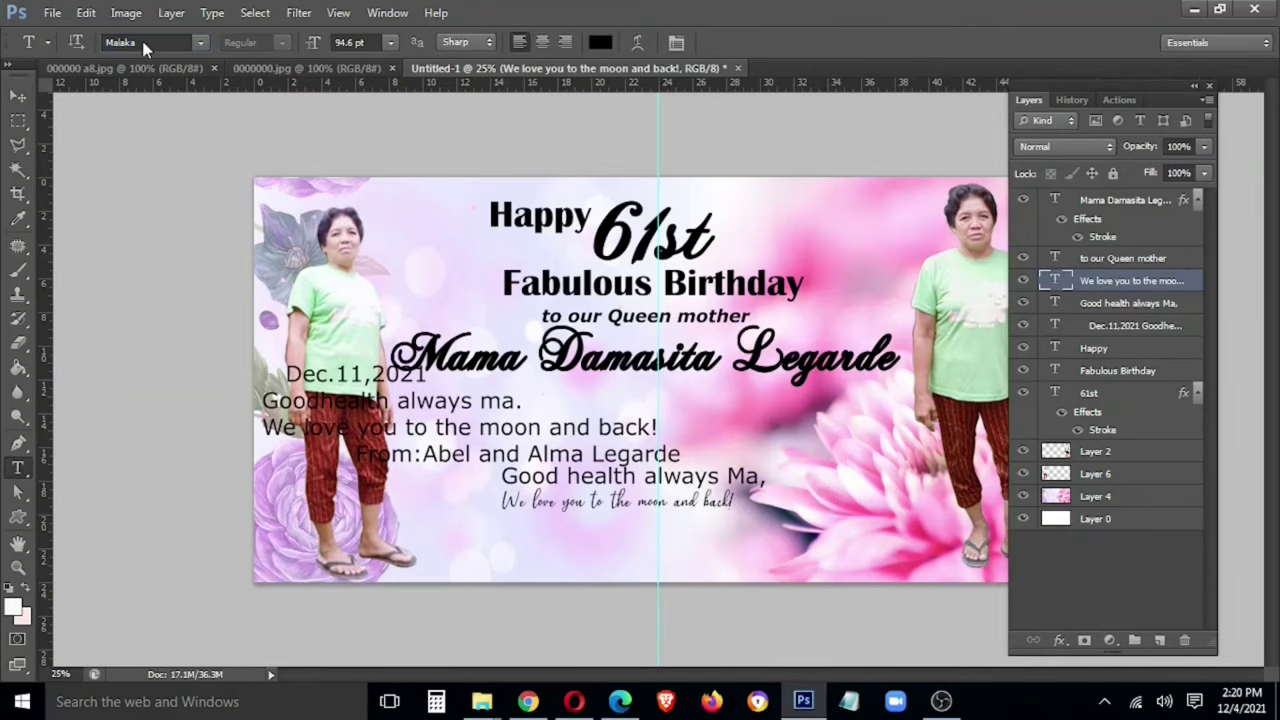
Enlarge the love line with Free Transform
{"action": "key", "text": "Tab"}
{"action": "key", "text": "ctrl+t"}
{"action": "mouse_move", "coordinate": [724, 498]}
{"action": "left_mouse_down"}
{"action": "mouse_move", "coordinate": [826, 540]}
{"action": "mouse_move", "coordinate": [876, 535]}
{"action": "mouse_move", "coordinate": [845, 509]}
{"action": "left_mouse_up"}
{"action": "key", "text": "Return"}
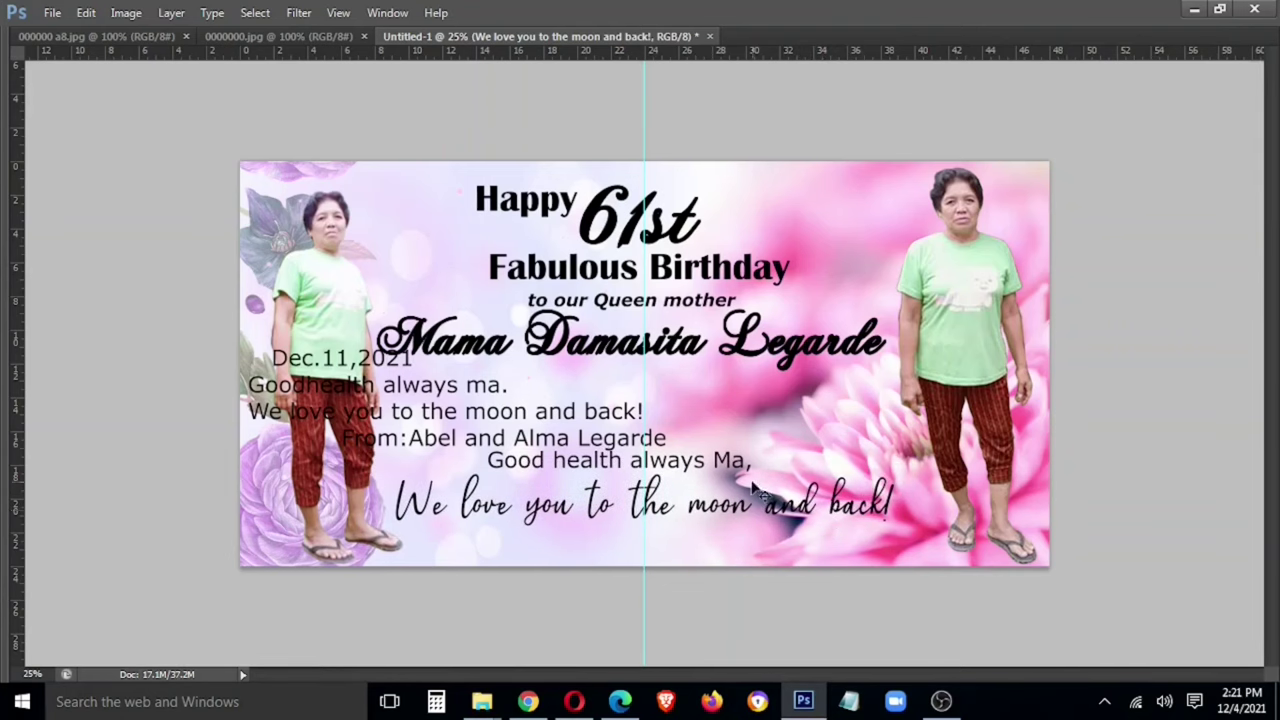
Set the 'Good health always Ma,' line to Bold Italic
{"action": "left_click", "coordinate": [703, 472]}
{"action": "key", "text": "Escape"}
{"action": "key", "text": "Tab"}
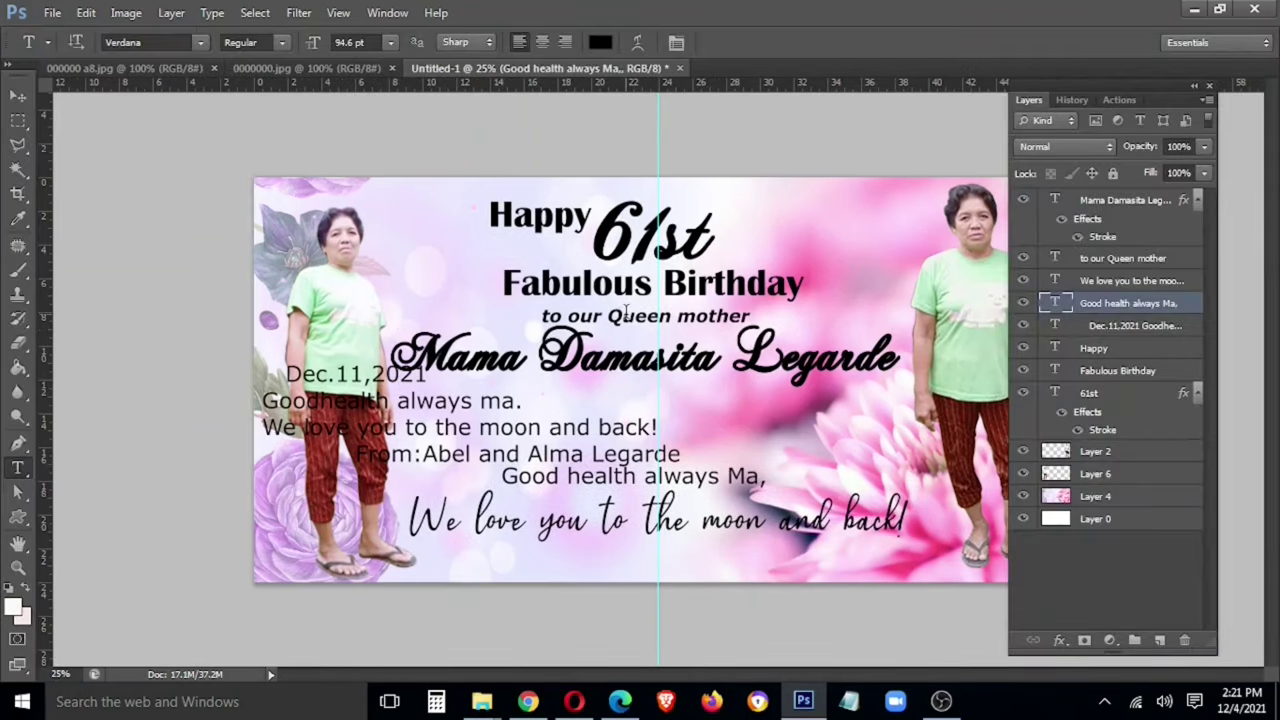
{"action": "triple_click", "coordinate": [626, 313]}
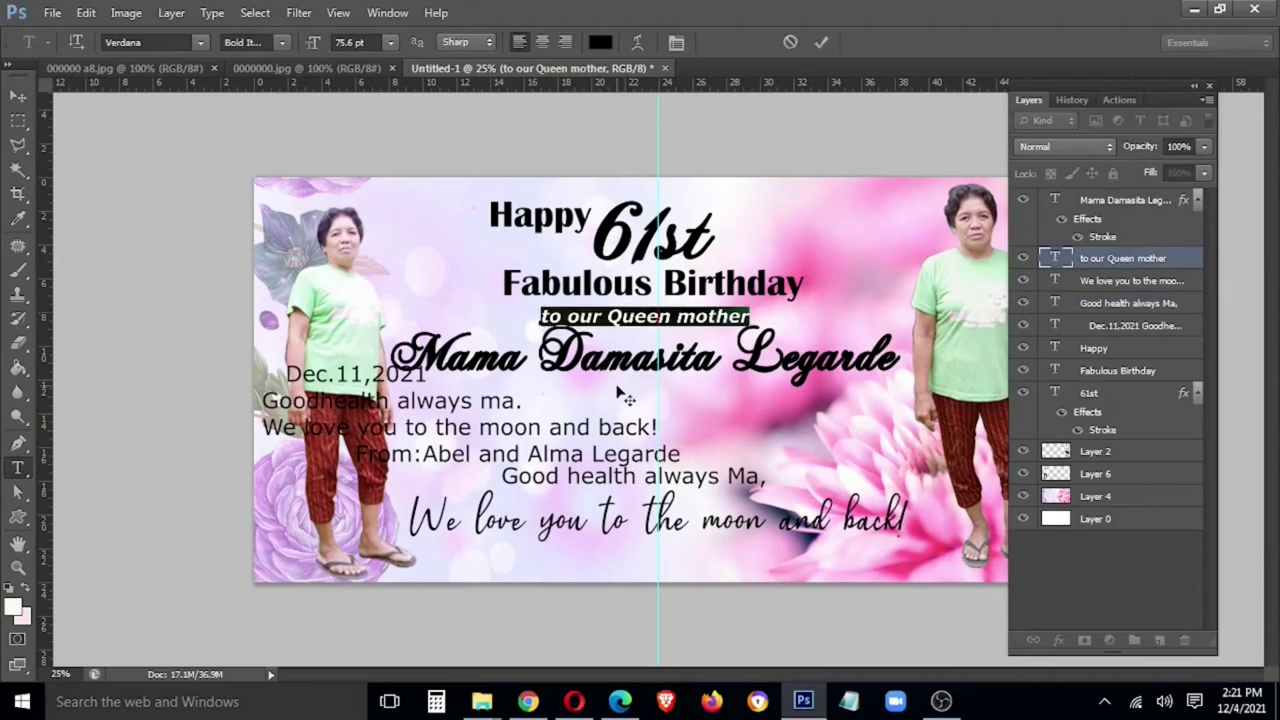
{"action": "key", "text": "Escape"}
{"action": "key", "text": "alt+bracketleft"}
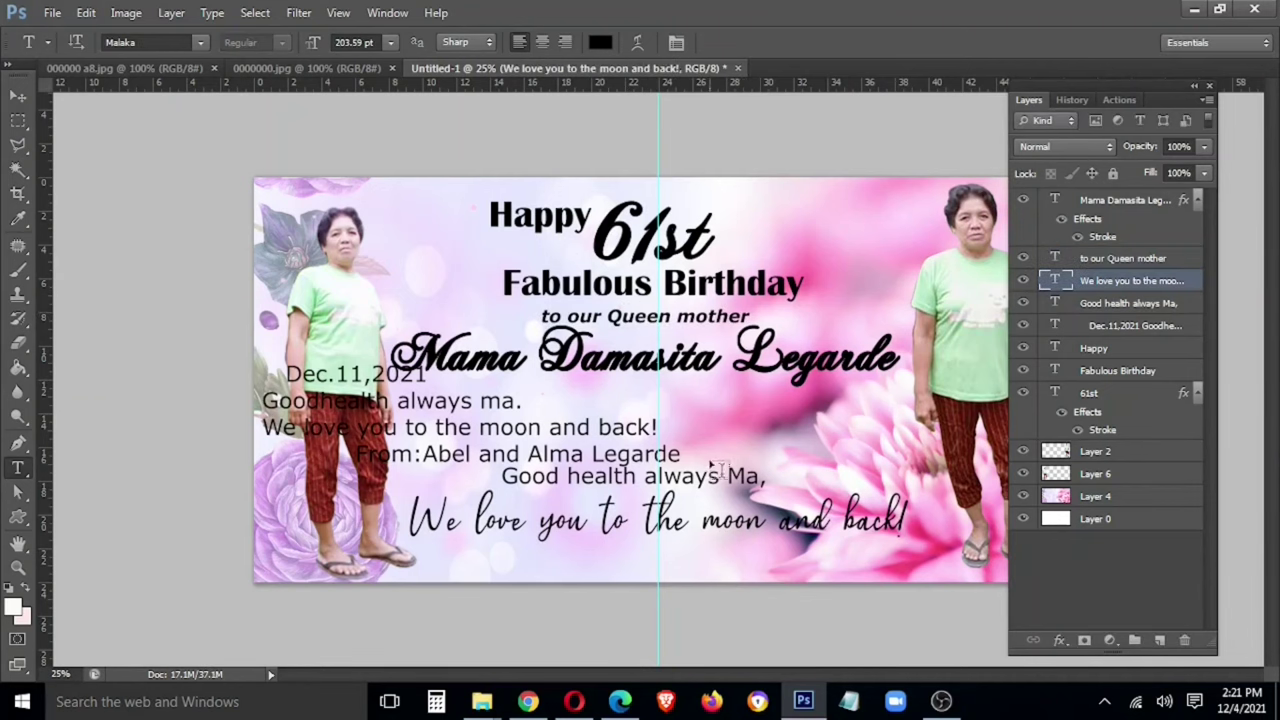
{"action": "triple_click", "coordinate": [713, 470]}
{"action": "left_click", "coordinate": [282, 42]}
{"action": "left_click", "coordinate": [280, 112]}
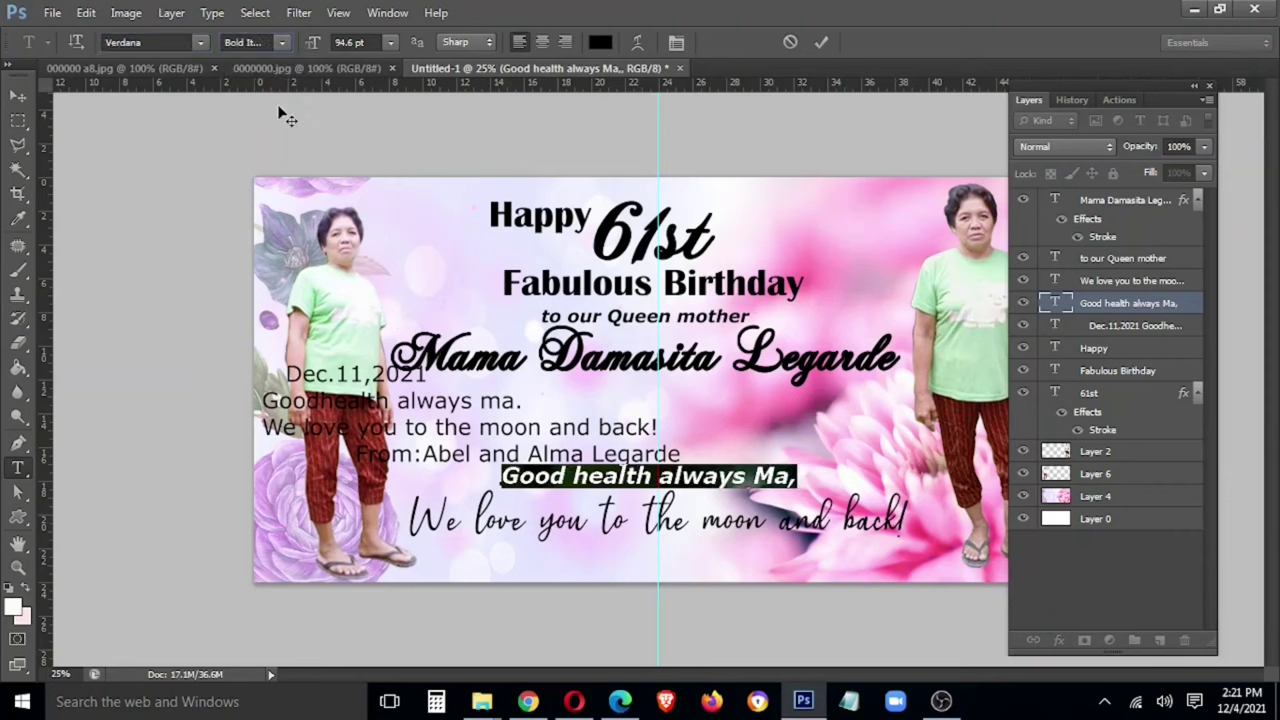
{"action": "key", "text": "ctrl+Return"}
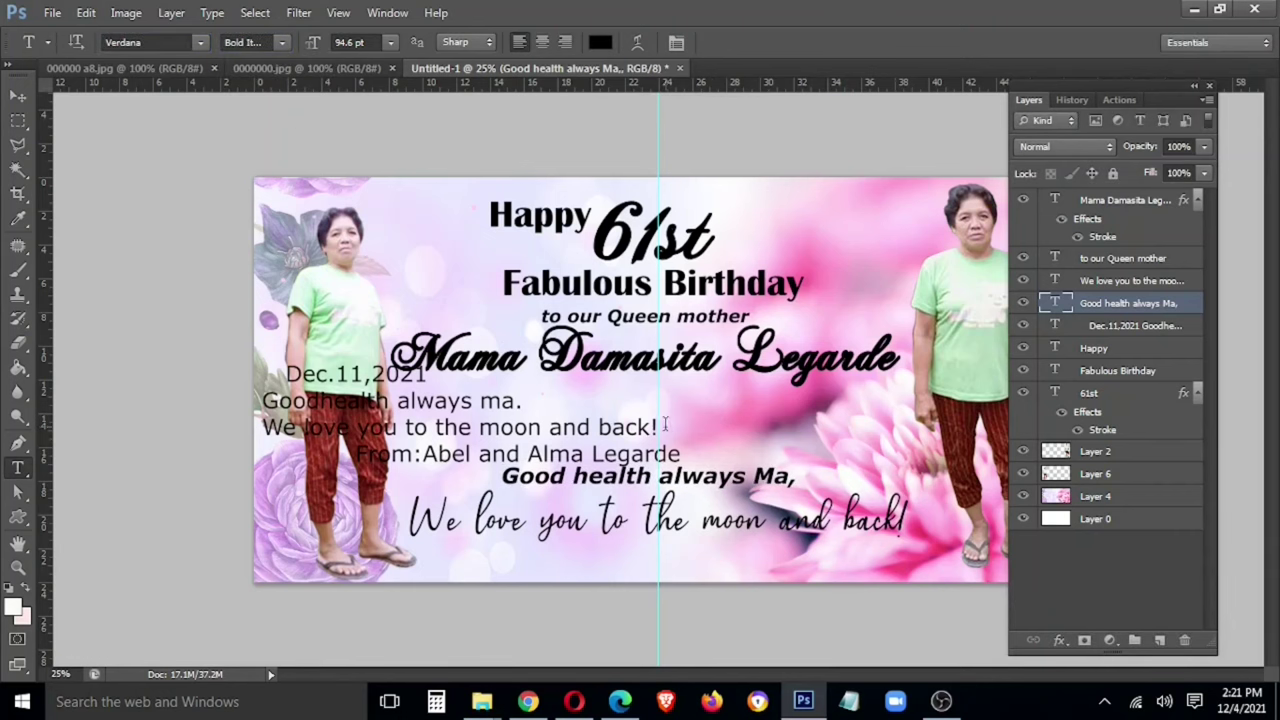
Trim the body block to the From line, shrink it to about 82%, and place it below the script line
{"action": "left_click_drag", "start_coordinate": [662, 428], "coordinate": [143, 286]}
{"action": "key", "text": "BackSpace"}
{"action": "key", "text": "ctrl+Return"}
{"action": "mouse_move", "coordinate": [472, 428]}
{"action": "left_mouse_down"}
{"action": "mouse_move", "coordinate": [740, 560]}
{"action": "mouse_move", "coordinate": [763, 590]}
{"action": "left_mouse_up"}
{"action": "key", "text": "ctrl+t"}
{"action": "left_click_drag", "start_coordinate": [975, 485], "coordinate": [882, 520]}
{"action": "key", "text": "Return"}
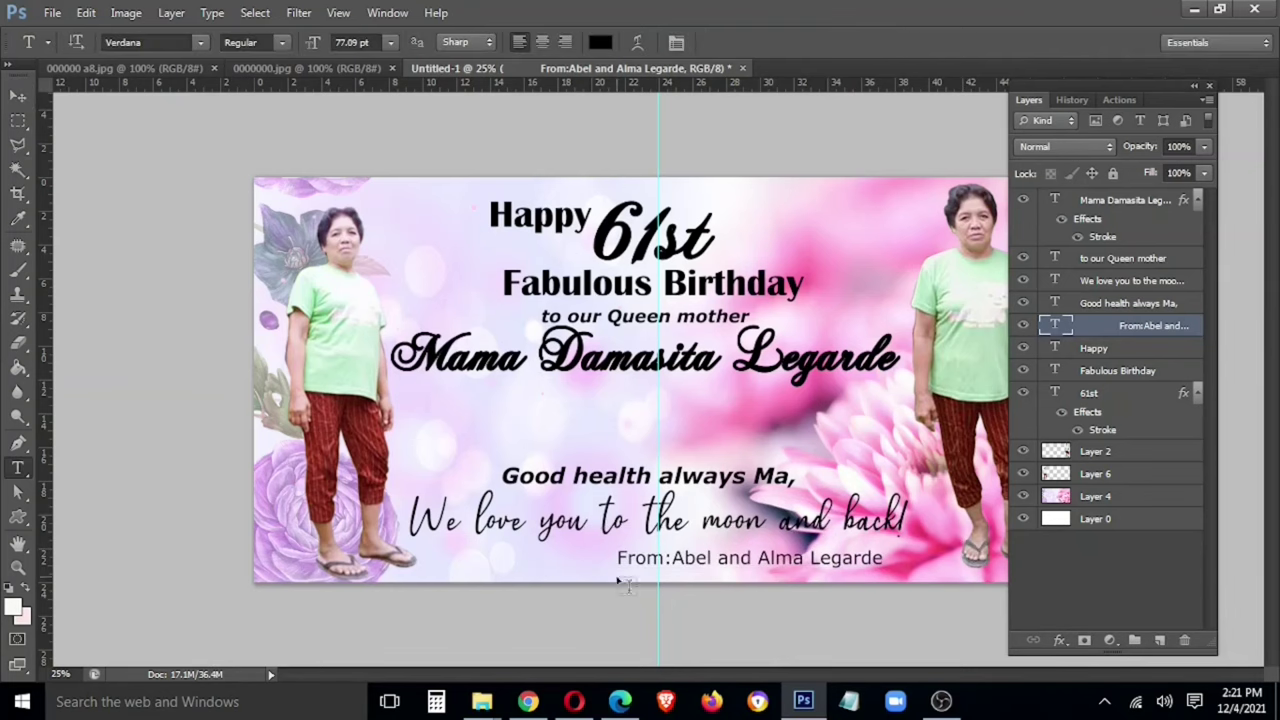
{"action": "key", "text": "shift+Home"}
{"action": "key", "text": "BackSpace"}
{"action": "key", "text": "ctrl+Return"}
{"action": "mouse_move", "coordinate": [612, 538]}
{"action": "left_mouse_down"}
{"action": "mouse_move", "coordinate": [663, 559]}
{"action": "mouse_move", "coordinate": [588, 557]}
{"action": "mouse_move", "coordinate": [857, 557]}
{"action": "left_mouse_up"}
Make 'From:' Italic and the senders' names Bold
{"action": "key", "text": "t"}
{"action": "left_click", "coordinate": [278, 42]}
{"action": "left_click", "coordinate": [280, 42]}
{"action": "left_click", "coordinate": [283, 76]}
{"action": "left_click", "coordinate": [282, 42]}
{"action": "left_click", "coordinate": [282, 98]}
{"action": "left_click", "coordinate": [296, 140]}
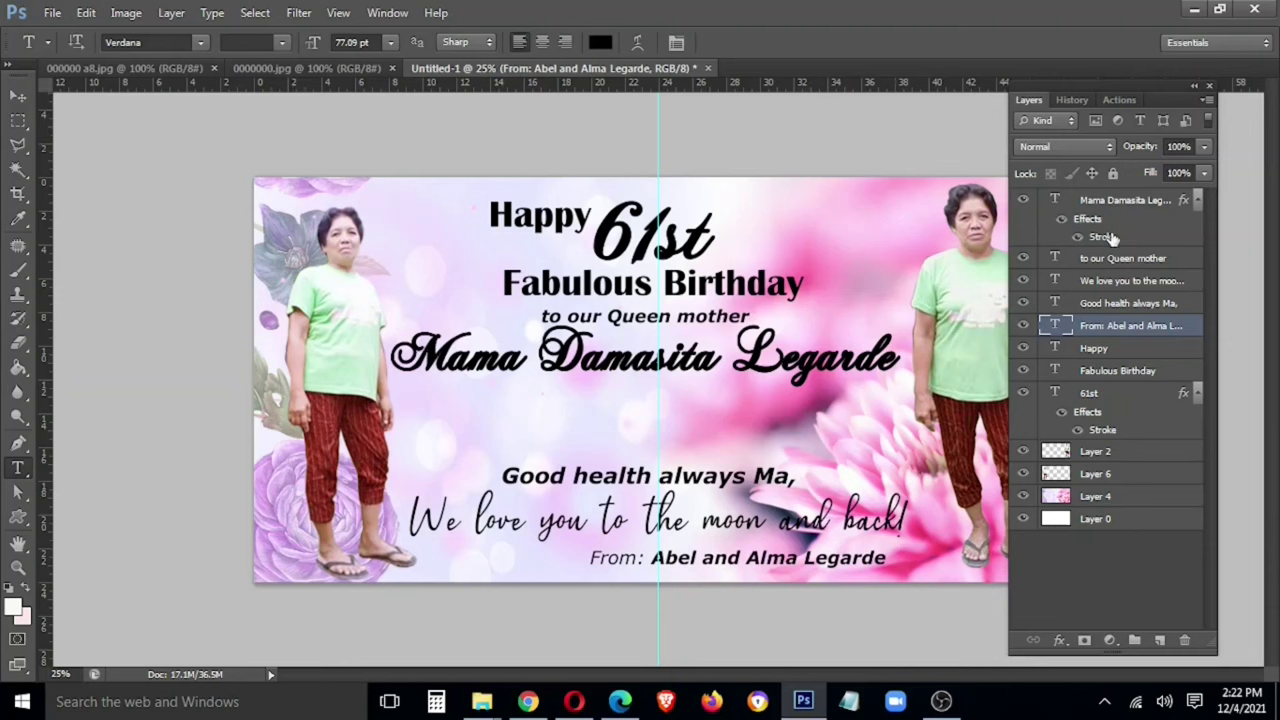
{"action": "right_click", "coordinate": [1115, 200]}
{"action": "left_click", "coordinate": [975, 528]}
Paste the layer style onto the love line and set its stroke to 4 px
{"action": "key", "text": "v"}
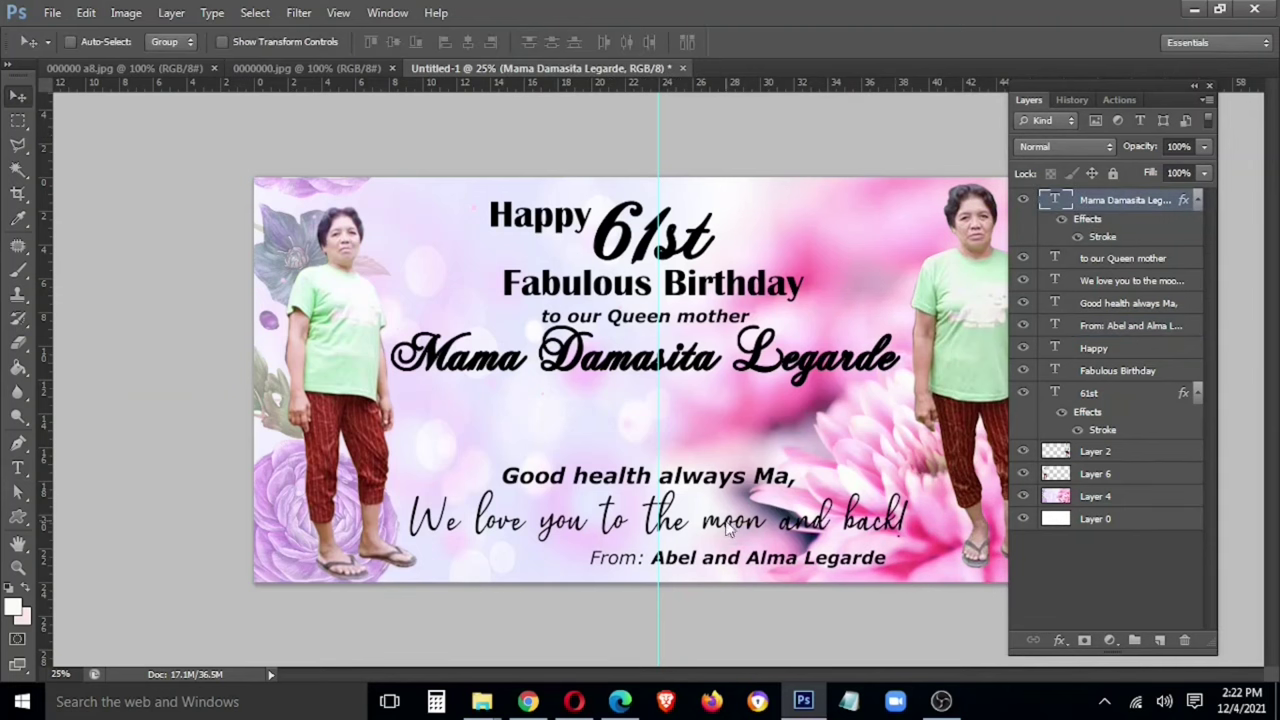
{"action": "left_click", "coordinate": [1128, 281]}
{"action": "right_click", "coordinate": [1128, 285]}
{"action": "left_click", "coordinate": [966, 535]}
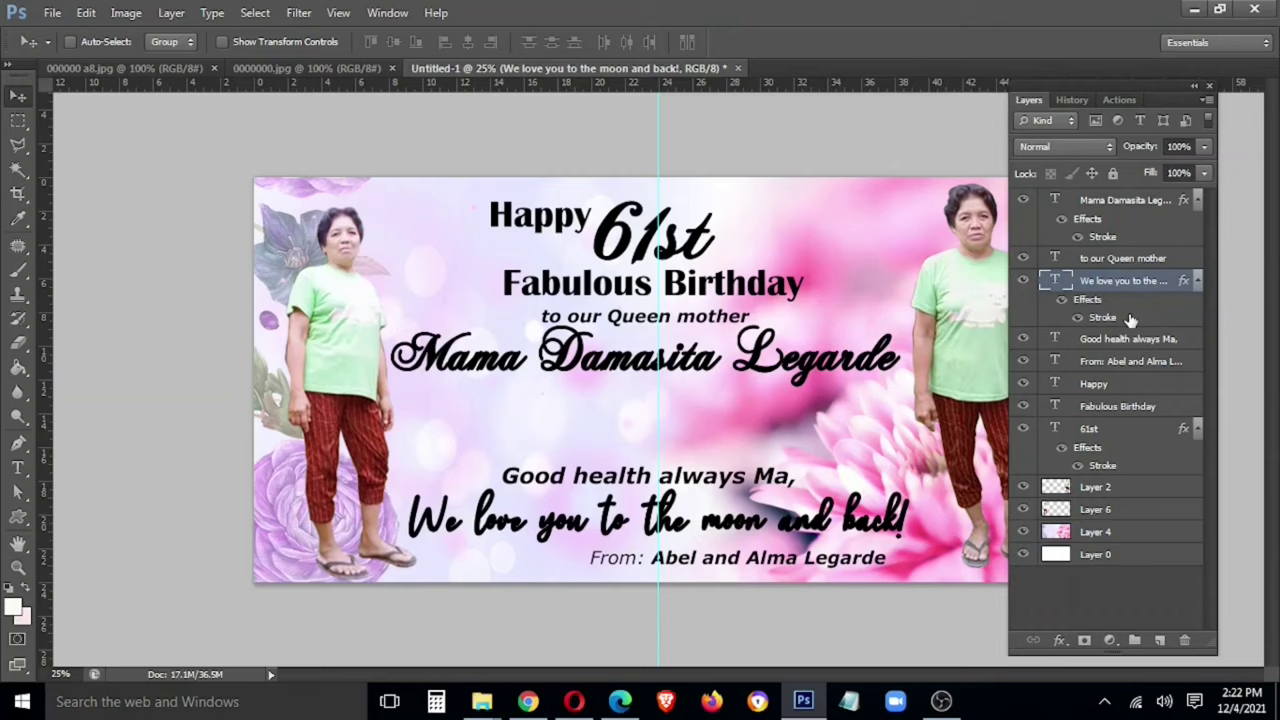
{"action": "double_click", "coordinate": [1128, 317]}
{"action": "type", "text": "4"}
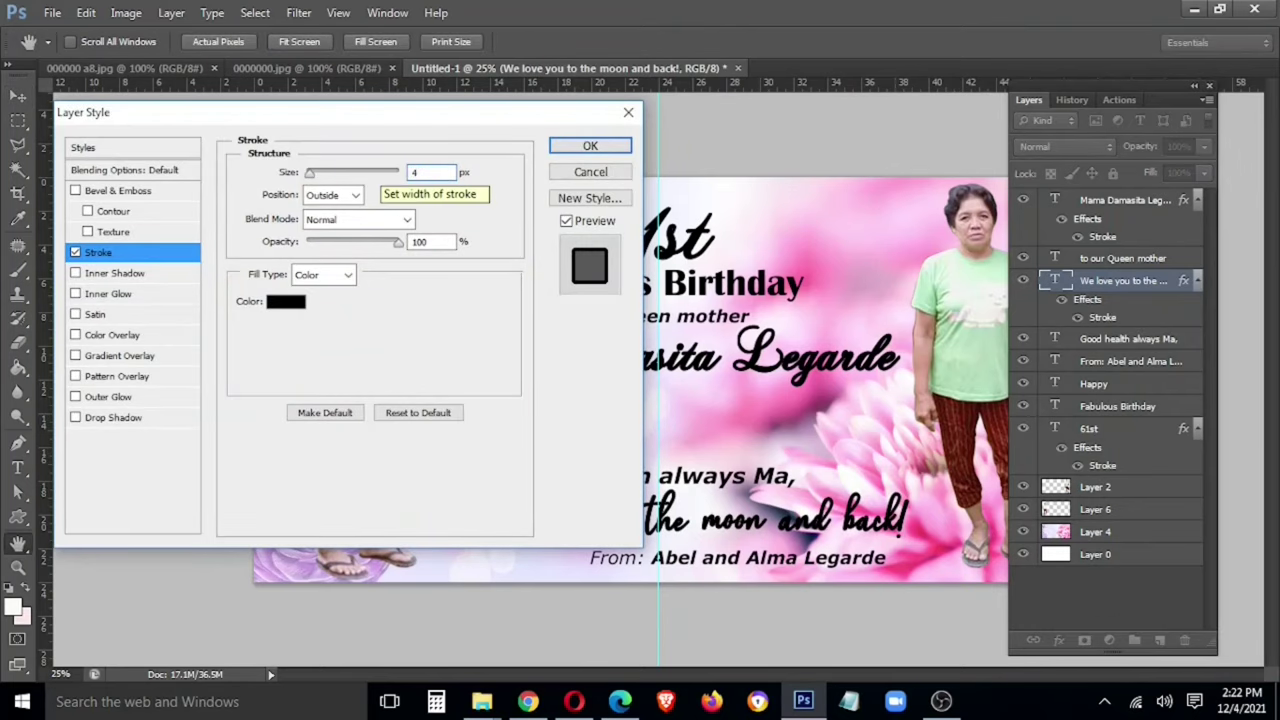
{"action": "key", "text": "Return"}
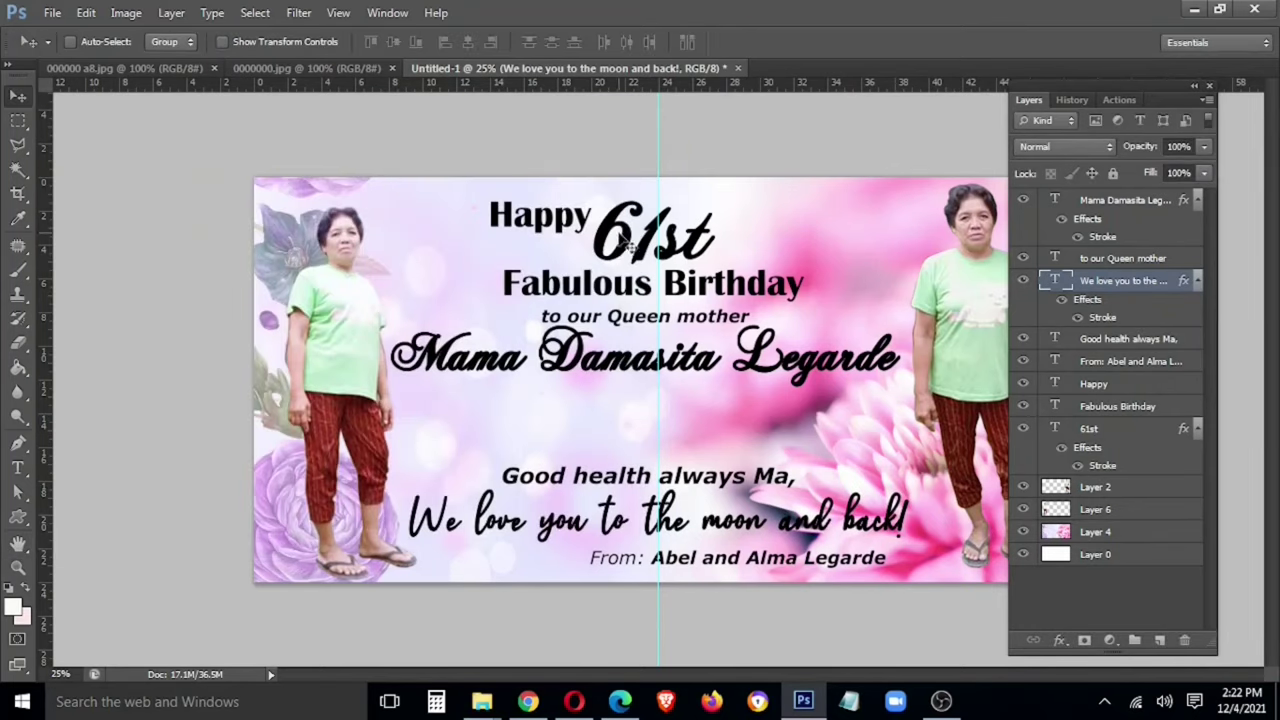
Group the 61st, mother's name heading and love line layers
{"action": "left_click", "coordinate": [628, 242], "text": "ctrl"}
{"action": "right_click", "coordinate": [615, 366]}
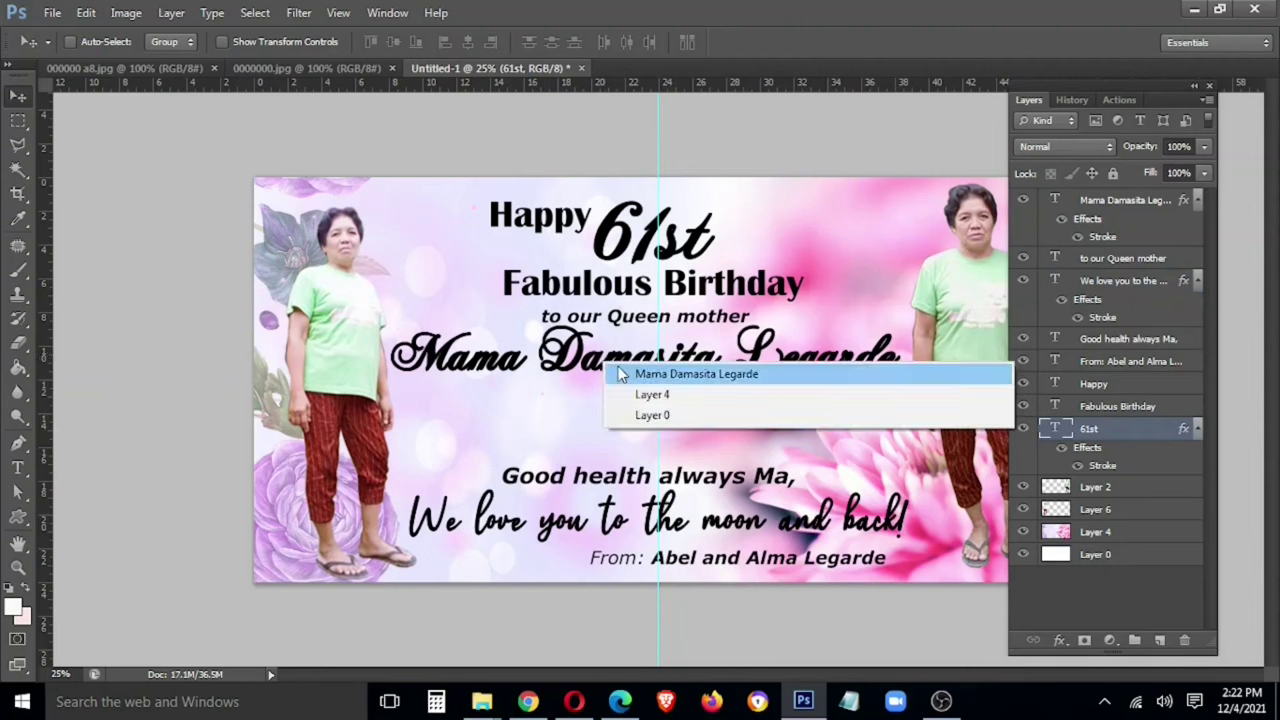
{"action": "left_click", "coordinate": [632, 374], "text": "shift"}
{"action": "right_click", "coordinate": [600, 512]}
{"action": "left_click", "coordinate": [640, 526], "text": "shift"}
{"action": "key", "text": "ctrl+g"}
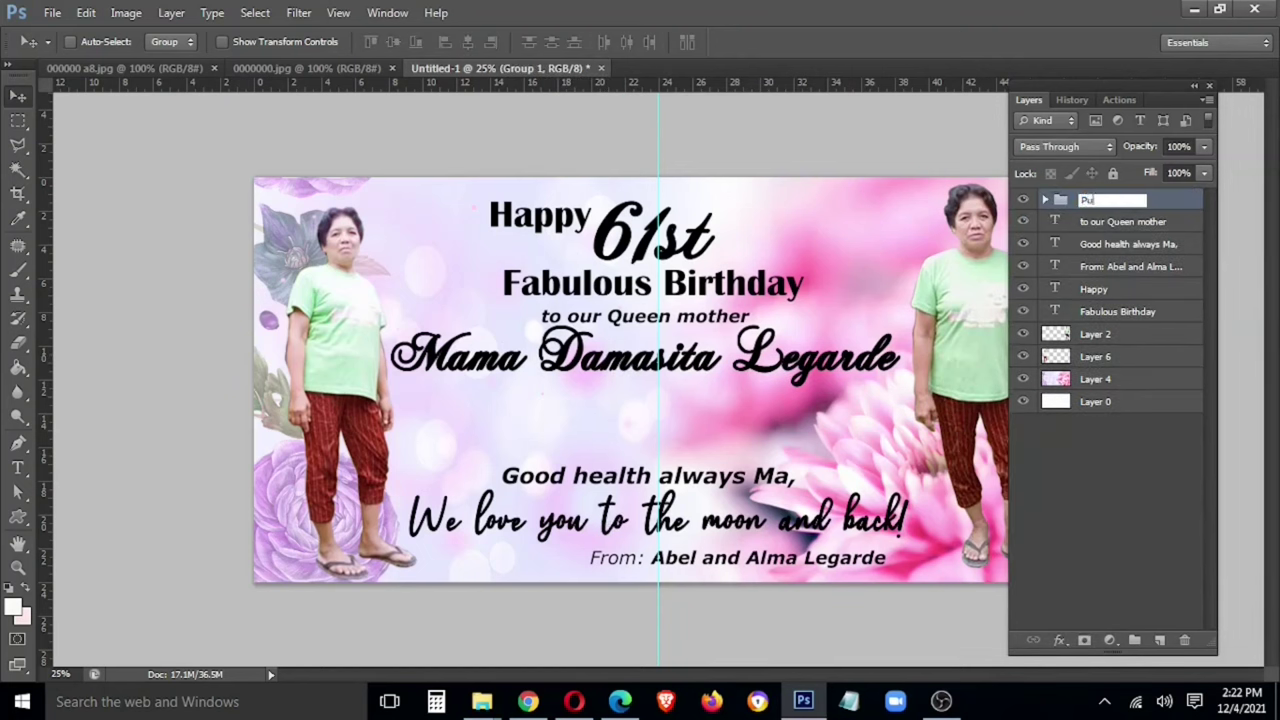
Give the Purple group a deep purple (#70048b) colour overlay
{"action": "right_click", "coordinate": [1110, 205]}
{"action": "left_click", "coordinate": [960, 207]}
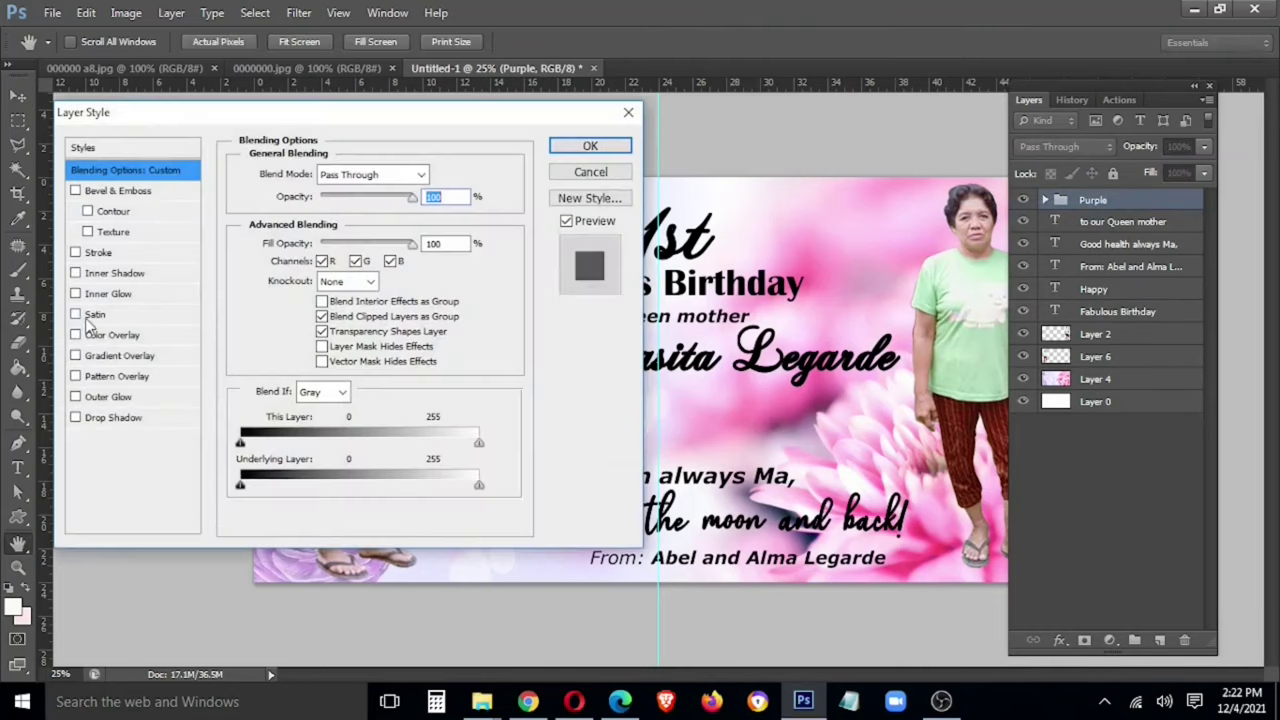
{"action": "left_click", "coordinate": [100, 332]}
{"action": "left_click", "coordinate": [445, 178]}
{"action": "mouse_move", "coordinate": [322, 232]}
{"action": "left_mouse_down"}
{"action": "mouse_move", "coordinate": [309, 251]}
{"action": "mouse_move", "coordinate": [315, 288]}
{"action": "left_mouse_up"}
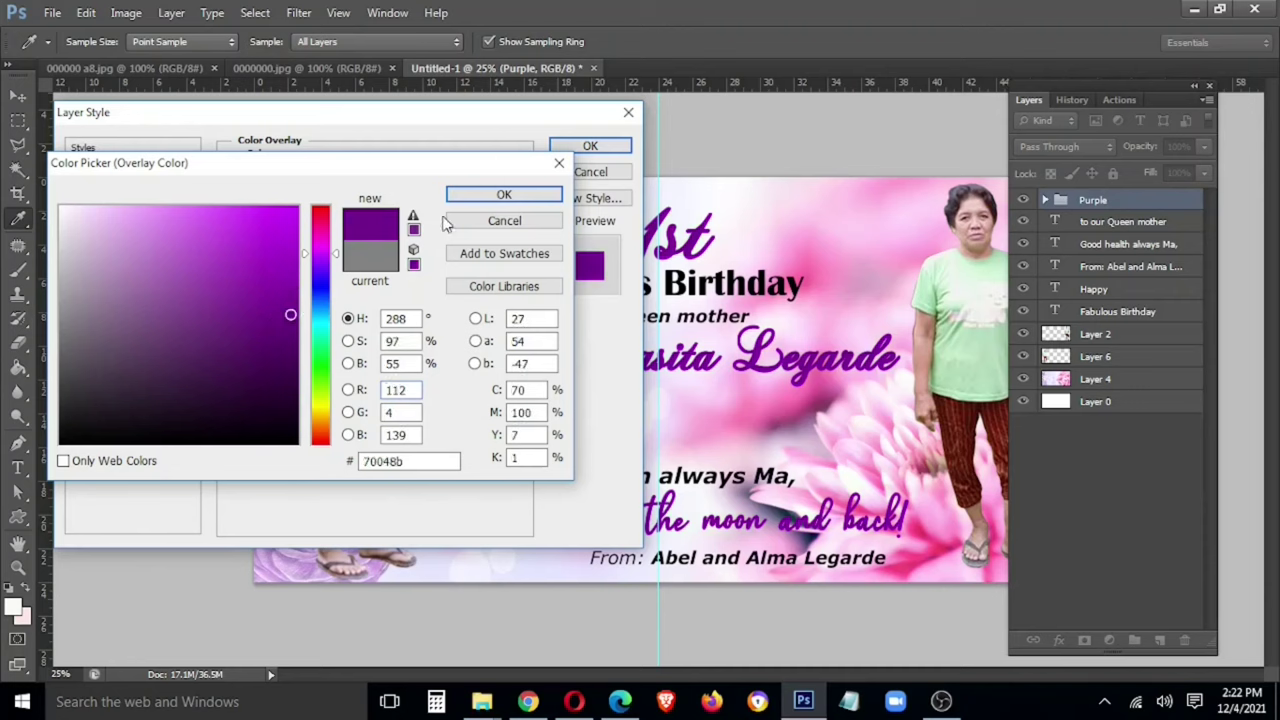
{"action": "left_click", "coordinate": [503, 194]}
Set the group's stroke to pale yellow (#fffee8) and add an outer glow
{"action": "left_click", "coordinate": [92, 254]}
{"action": "left_click", "coordinate": [293, 299]}
{"action": "left_click", "coordinate": [95, 201]}
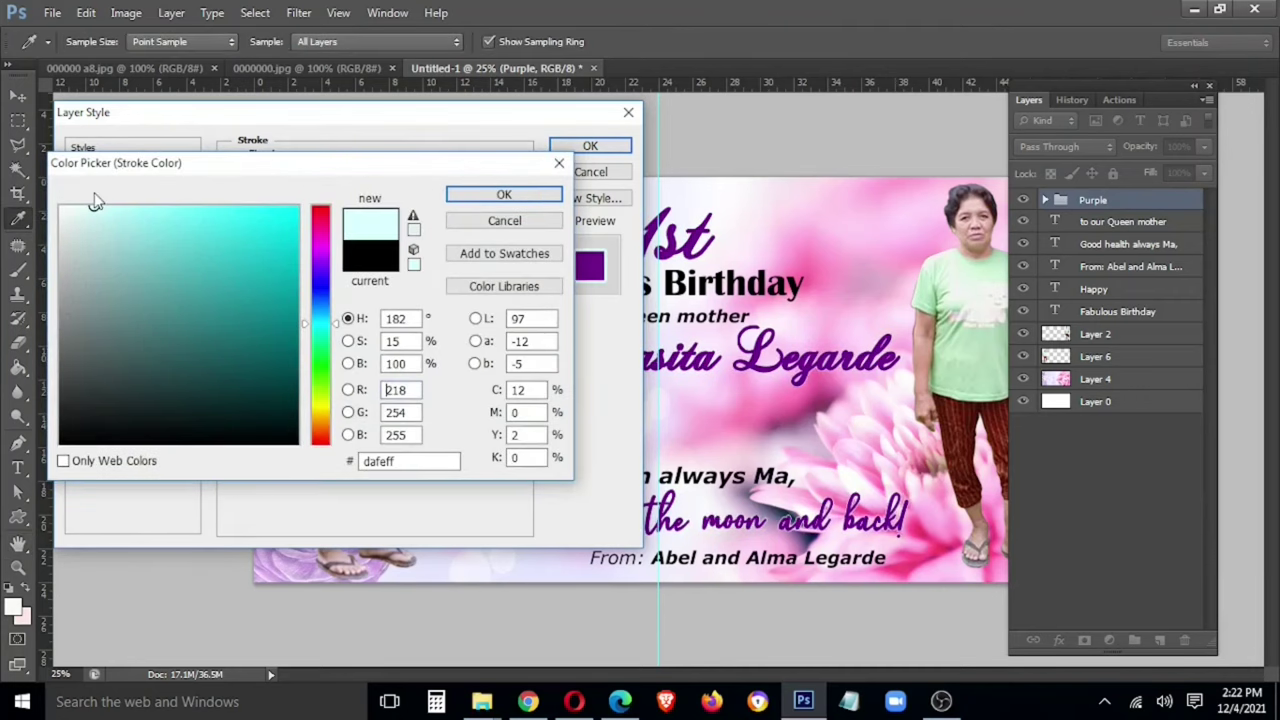
{"action": "left_click", "coordinate": [503, 194]}
{"action": "left_click", "coordinate": [293, 297]}
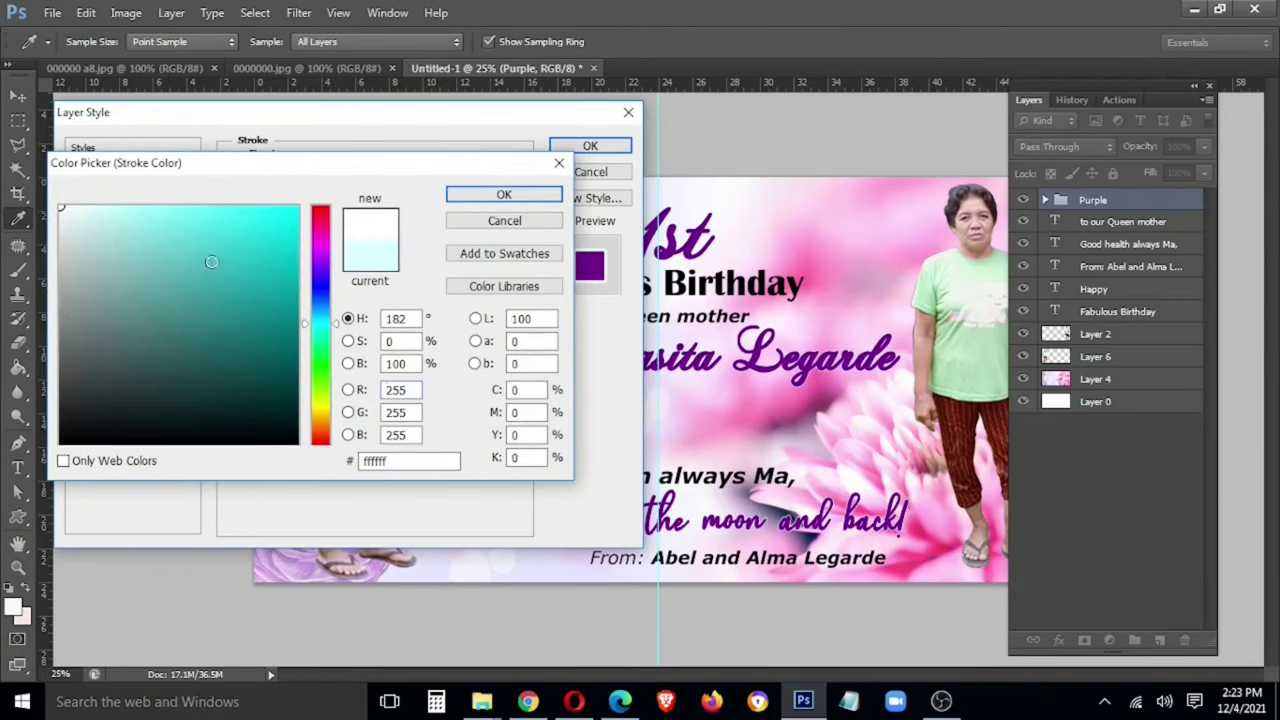
{"action": "left_click", "coordinate": [319, 409]}
{"action": "left_click", "coordinate": [528, 196]}
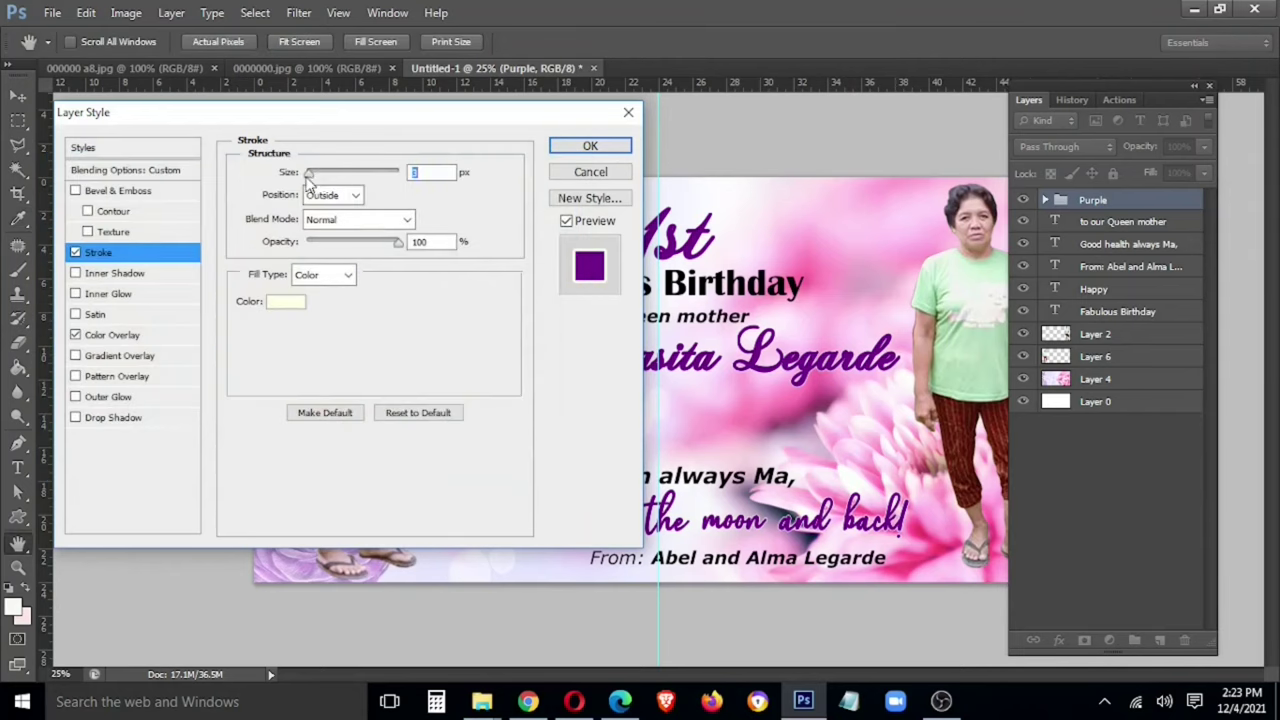
{"action": "left_click", "coordinate": [118, 398]}
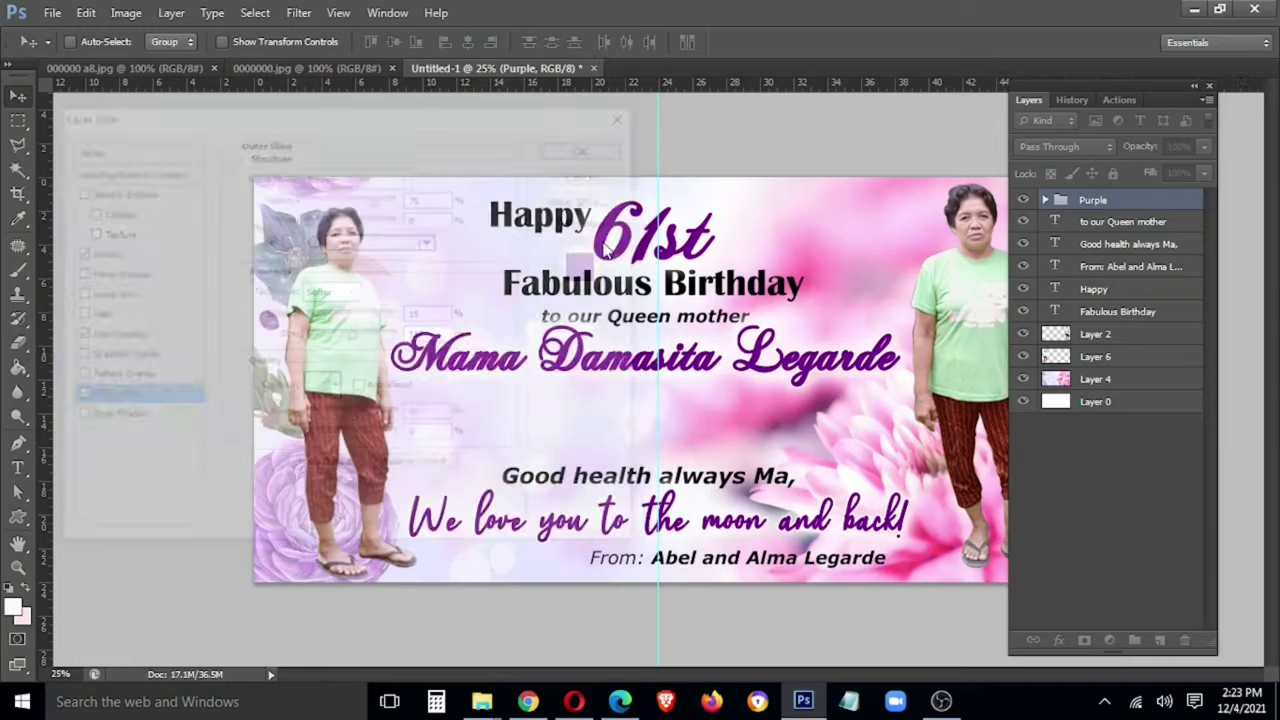
Move Layer 2 beneath 61st and add a stroke outline to the name heading
{"action": "left_click_drag", "start_coordinate": [1117, 291], "coordinate": [1131, 343]}
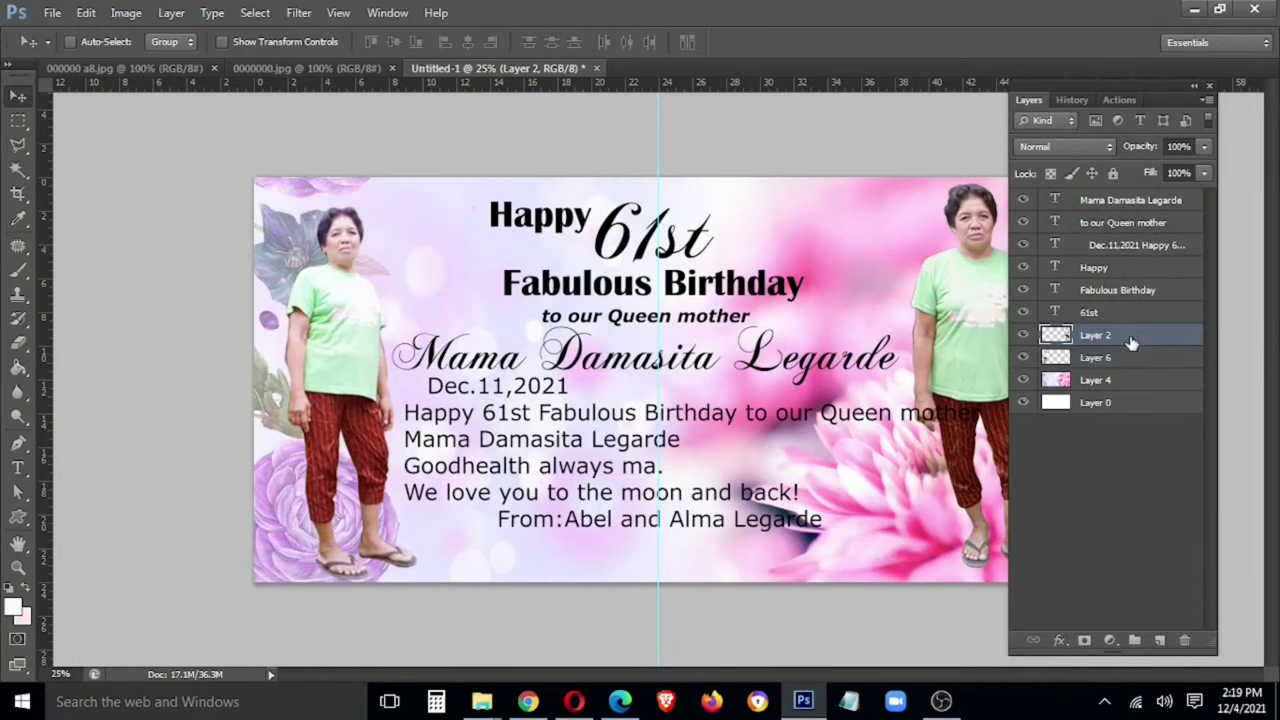
{"action": "right_click", "coordinate": [1133, 207]}
{"action": "left_click", "coordinate": [940, 103]}
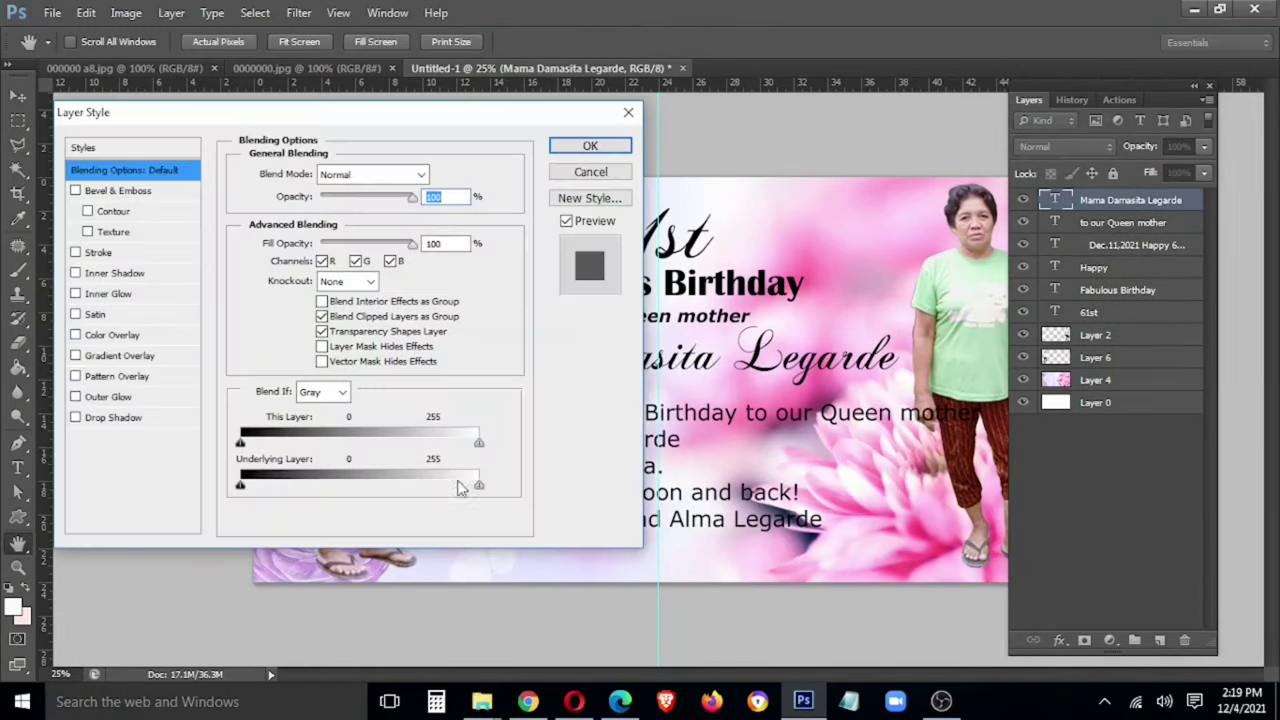
{"action": "left_click", "coordinate": [97, 253]}
{"action": "key", "text": "Return"}
{"action": "key", "text": "v"}
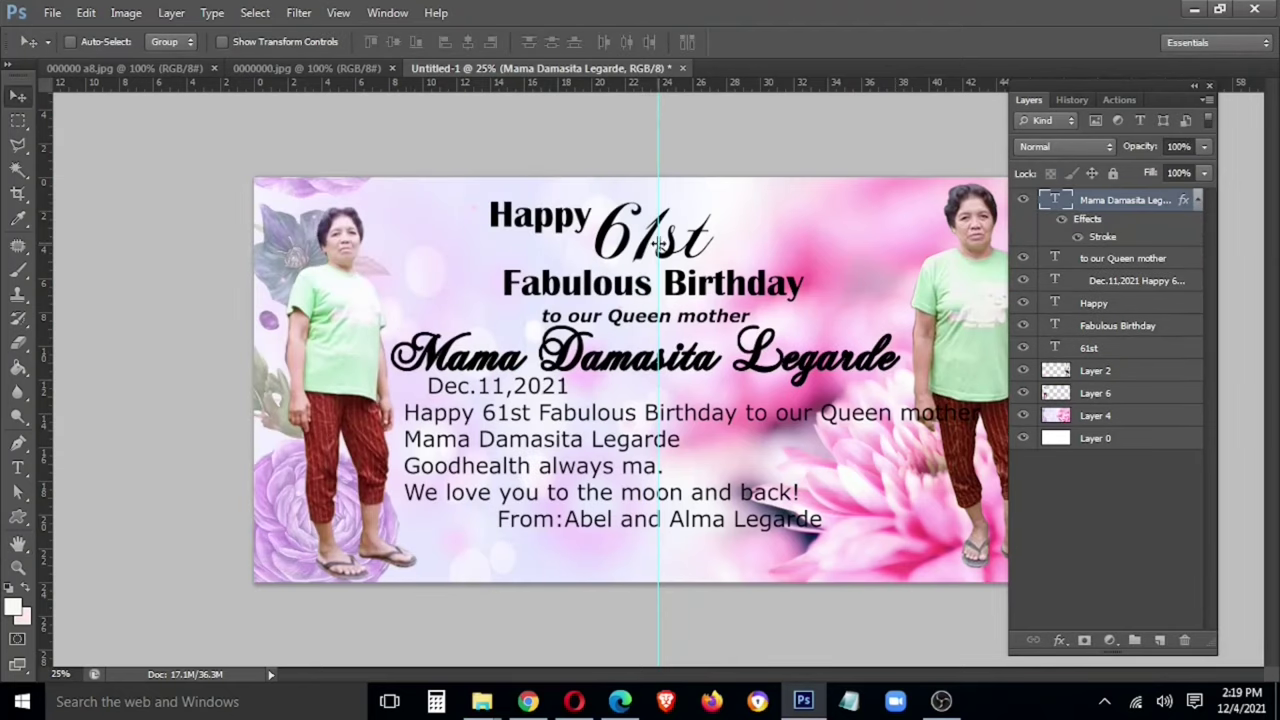
Copy the name heading's layer style and open the 61st layer's style settings
{"action": "right_click", "coordinate": [1106, 208]}
{"action": "left_click", "coordinate": [940, 527]}
{"action": "left_click", "coordinate": [1110, 350]}
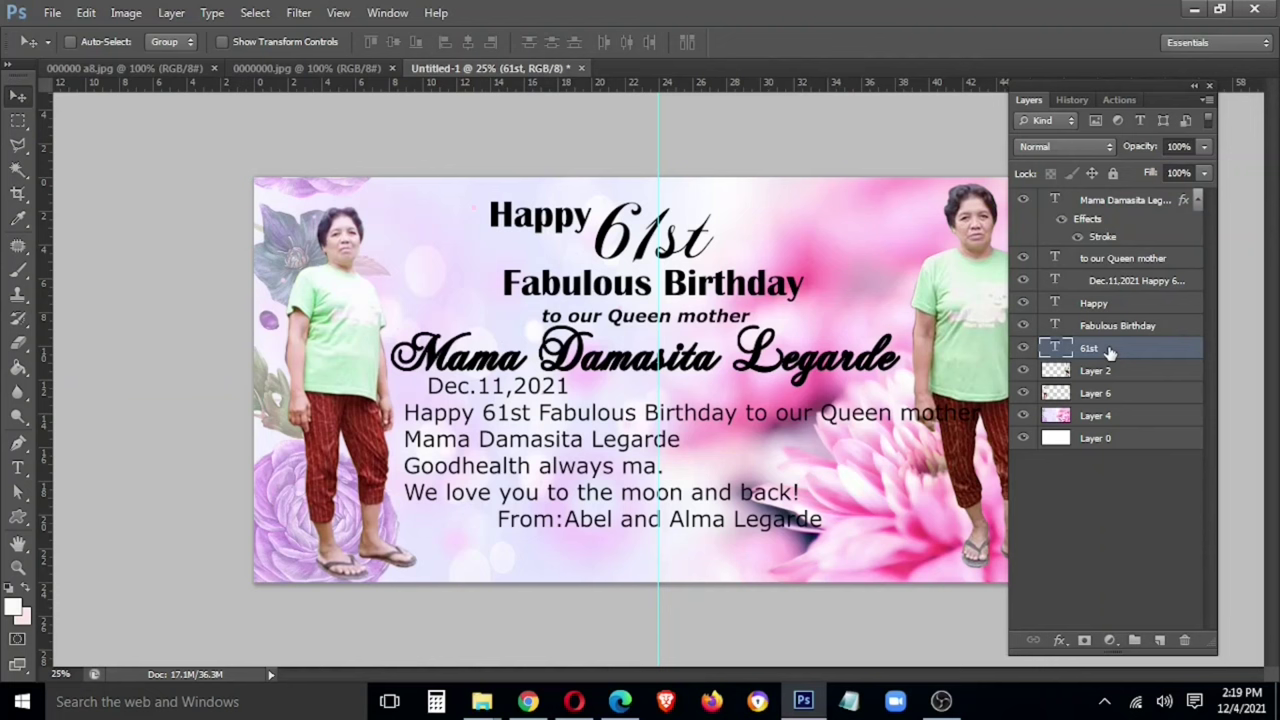
{"action": "right_click", "coordinate": [1114, 352]}
{"action": "left_click", "coordinate": [920, 106]}
Paste the copied stroke style onto the 61st text layer
{"action": "left_click", "coordinate": [566, 177]}
{"action": "right_click", "coordinate": [1093, 352]}
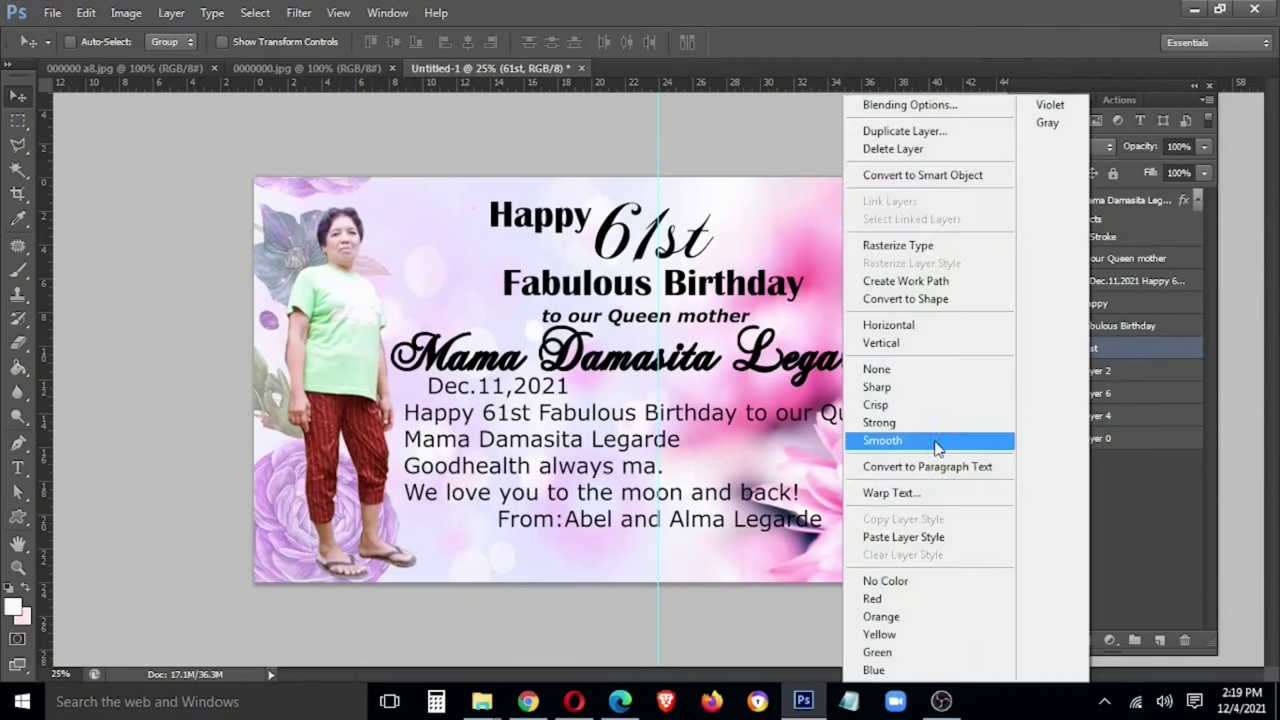
{"action": "left_click", "coordinate": [918, 548]}
Delete the repeated greeting and name lines from the body text block
{"action": "key", "text": "t"}
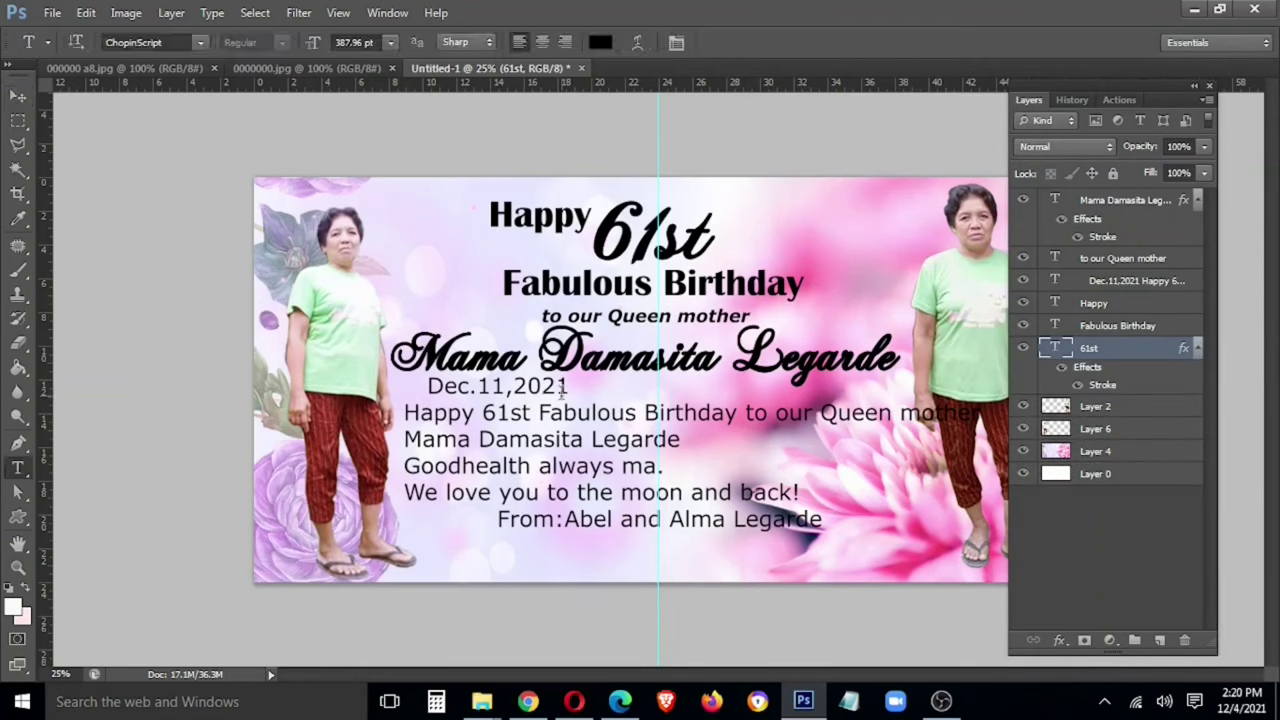
{"action": "mouse_move", "coordinate": [405, 412]}
{"action": "left_mouse_down"}
{"action": "mouse_move", "coordinate": [555, 440]}
{"action": "mouse_move", "coordinate": [682, 440]}
{"action": "mouse_move", "coordinate": [754, 471]}
{"action": "left_mouse_up"}
{"action": "key", "text": "BackSpace"}
{"action": "key", "text": "BackSpace"}
{"action": "key", "text": "ctrl+Return"}
{"action": "key", "text": "v"}
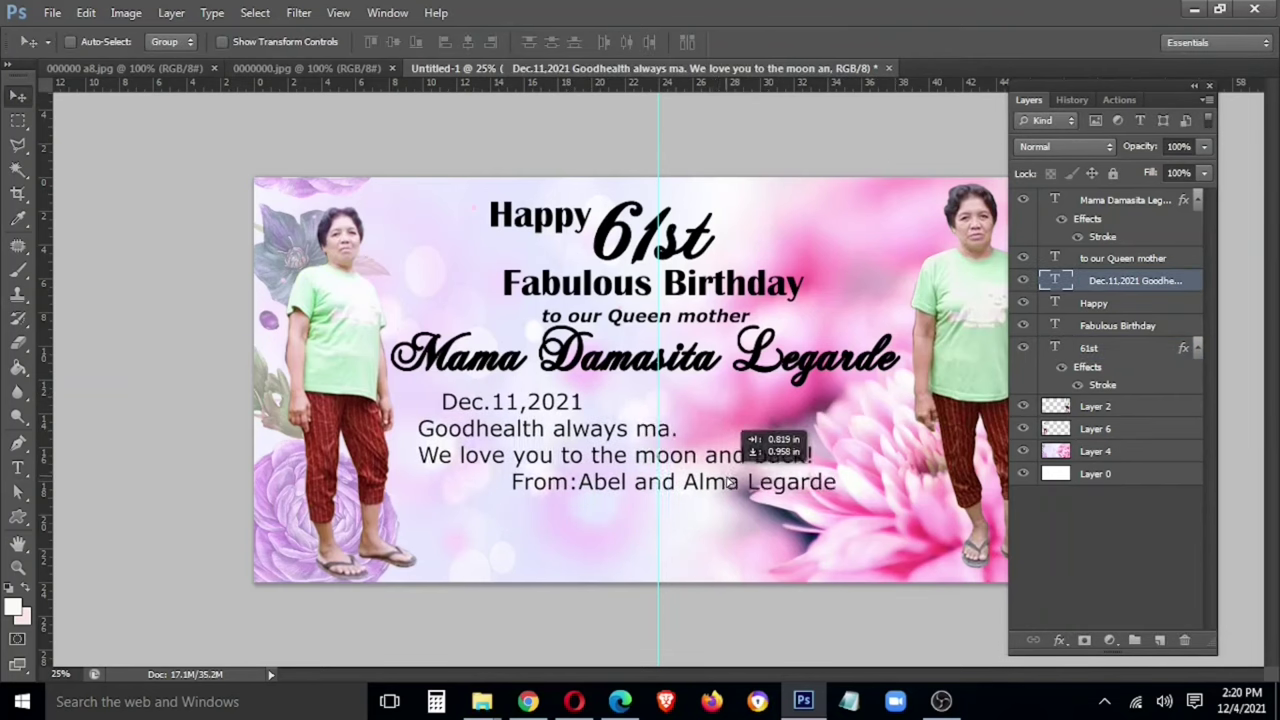
Copy the 'Goodhealth always ma.' line into a new text layer lower on the banner
{"action": "double_click", "coordinate": [420, 437]}
{"action": "triple_click", "coordinate": [540, 428]}
{"action": "key", "text": "ctrl+c"}
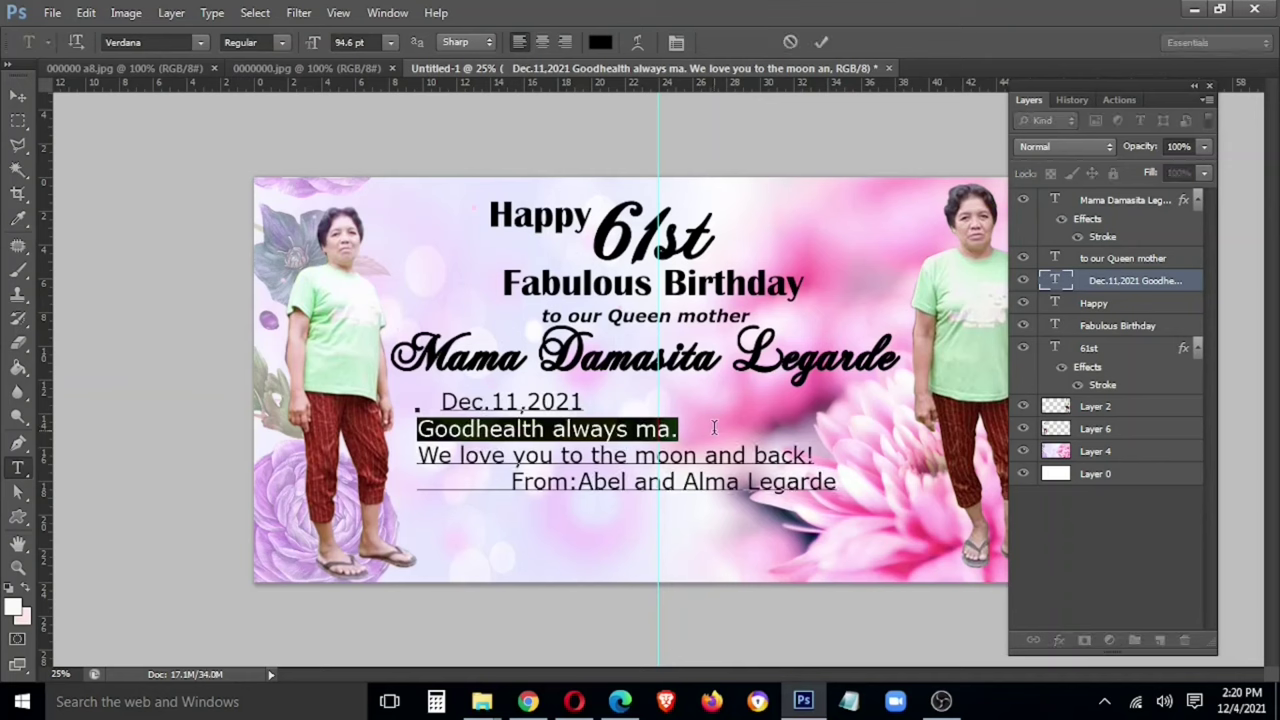
{"action": "key", "text": "Escape"}
{"action": "left_click_drag", "start_coordinate": [659, 540], "coordinate": [572, 432]}
{"action": "key", "text": "t"}
{"action": "left_click", "coordinate": [549, 507]}
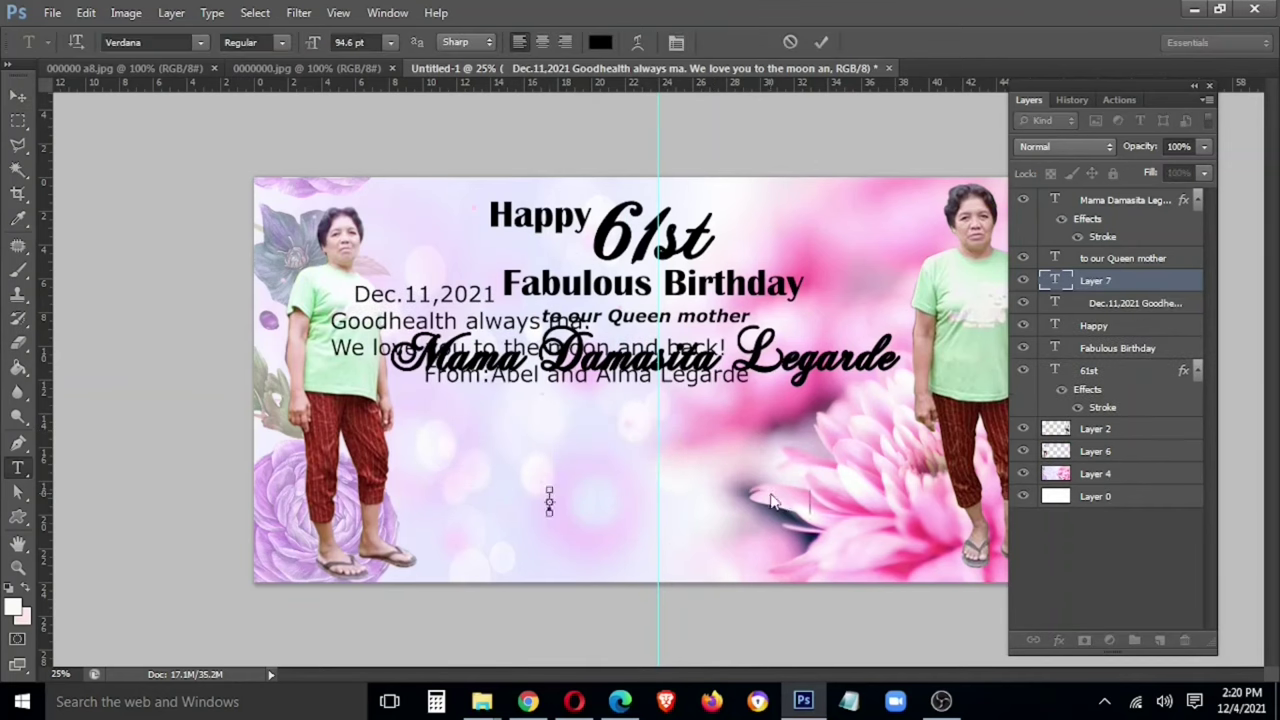
{"action": "key", "text": "ctrl+v"}
Correct the new line to 'Good health always Ma,' and centre it on the banner
{"action": "left_click", "coordinate": [611, 497]}
{"action": "key", "text": "ctrl+Return"}
{"action": "key", "text": "v"}
{"action": "left_click_drag", "start_coordinate": [626, 534], "coordinate": [590, 518]}
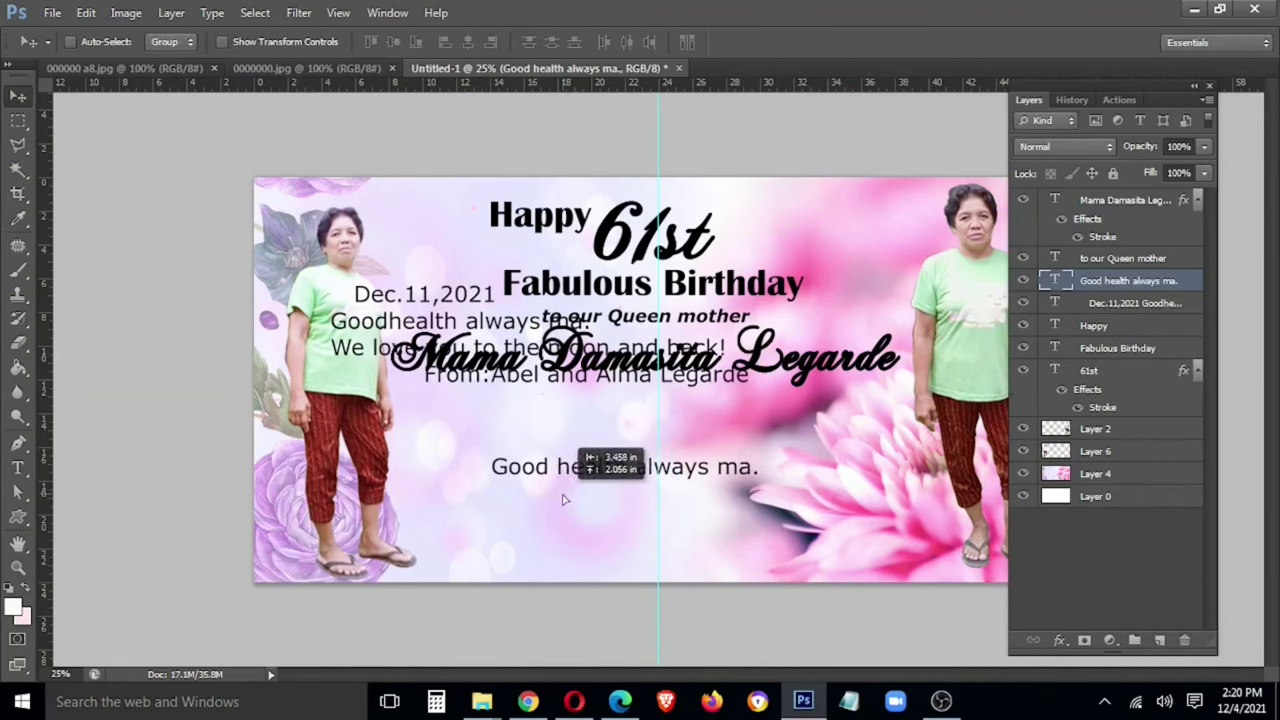
{"action": "key", "text": "t"}
{"action": "left_click", "coordinate": [742, 486]}
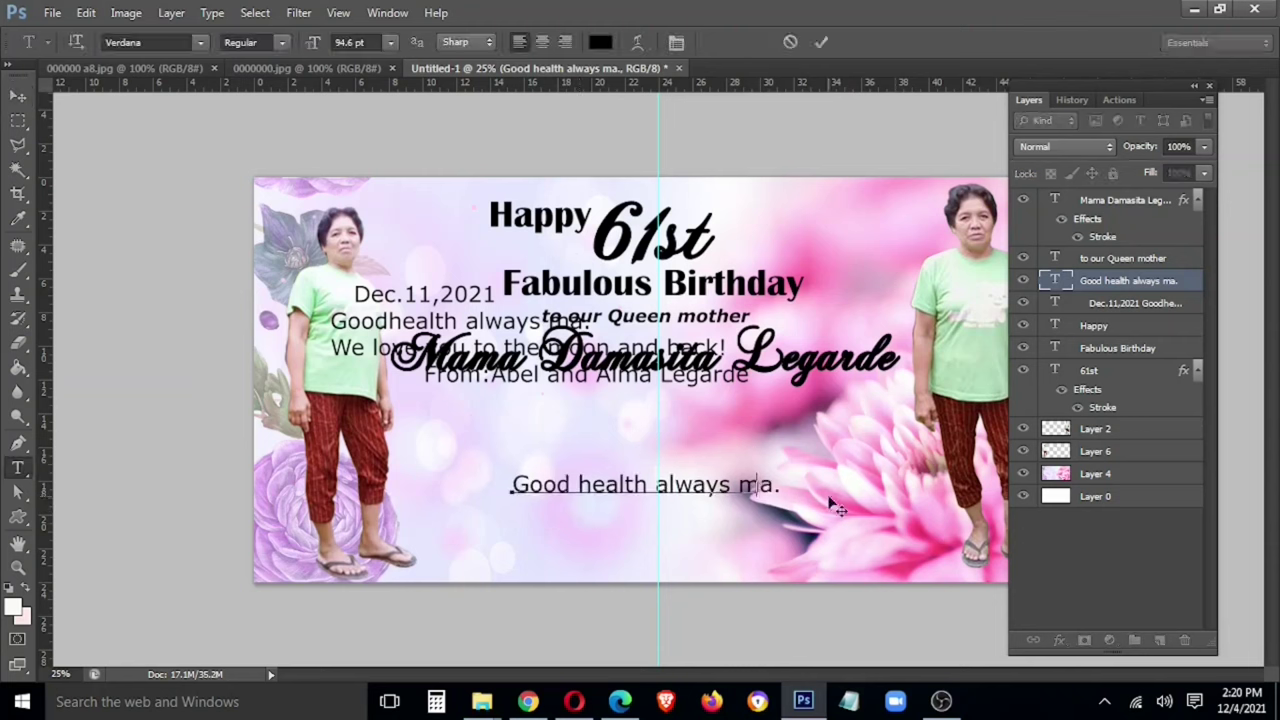
{"action": "type", "text": "M,"}
{"action": "key", "text": "ctrl+Return"}
{"action": "key", "text": "v"}
{"action": "left_click_drag", "start_coordinate": [830, 507], "coordinate": [819, 498]}
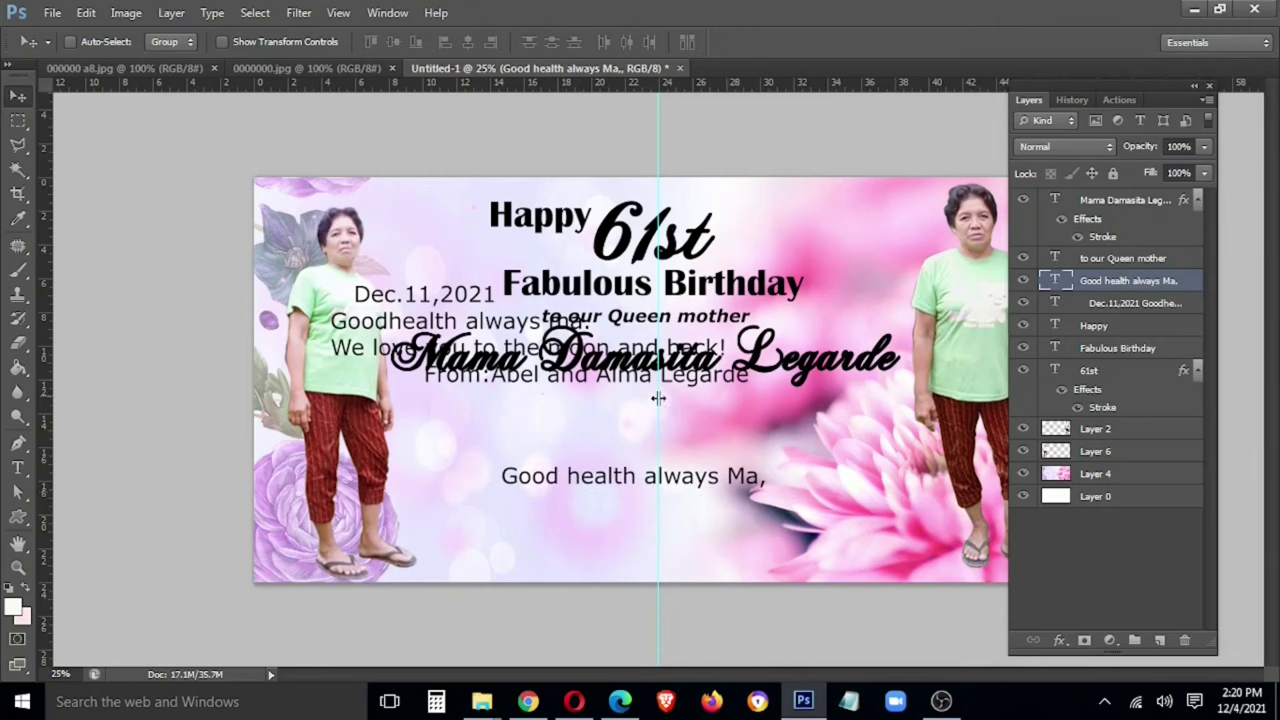
Add a new text line reading 'We love you to the moon and back!' below the greeting
{"action": "double_click", "coordinate": [367, 334]}
{"action": "mouse_move", "coordinate": [367, 334]}
{"action": "left_mouse_down"}
{"action": "mouse_move", "coordinate": [299, 414]}
{"action": "mouse_move", "coordinate": [778, 437]}
{"action": "mouse_move", "coordinate": [760, 498]}
{"action": "left_mouse_up"}
{"action": "key", "text": "ctrl+c"}
{"action": "key", "text": "ctrl+Return"}
{"action": "double_click", "coordinate": [1055, 281]}
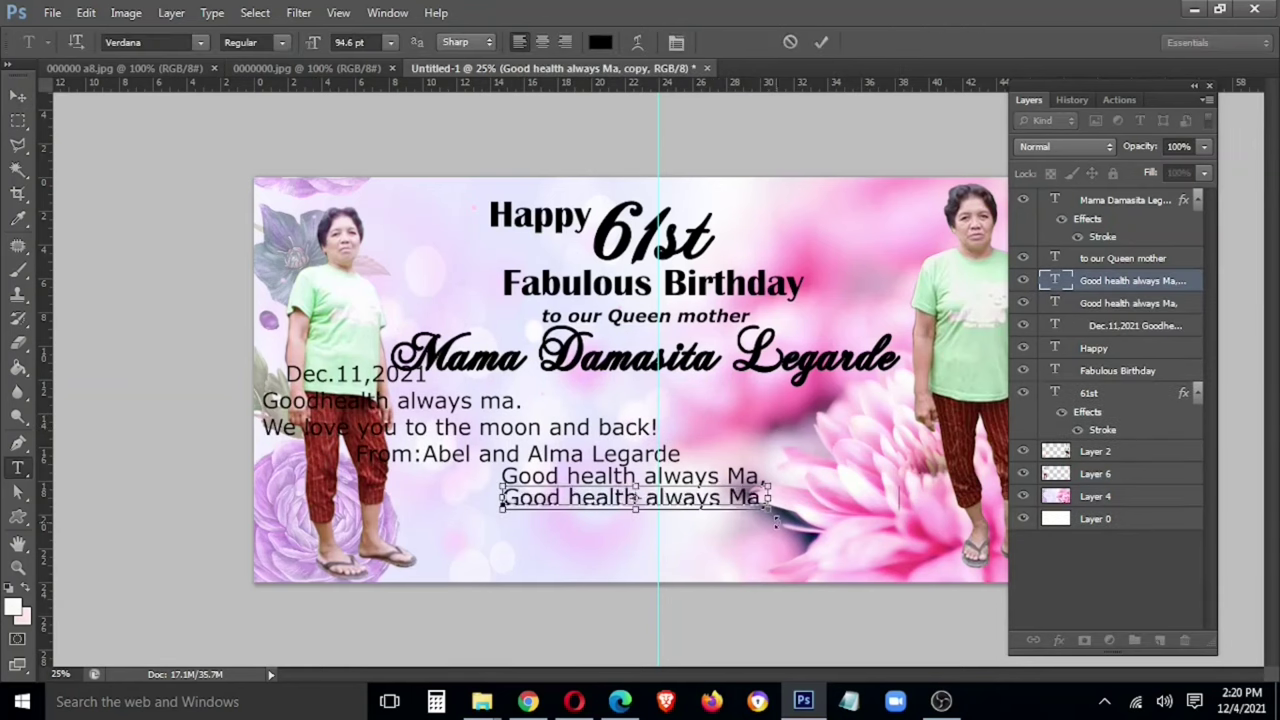
{"action": "key", "text": "ctrl+v"}
{"action": "key", "text": "ctrl+Return"}
Set the love line in the Malaka script font and enlarge it
{"action": "key", "text": "t"}
{"action": "left_click", "coordinate": [200, 42]}
{"action": "left_click", "coordinate": [150, 42]}
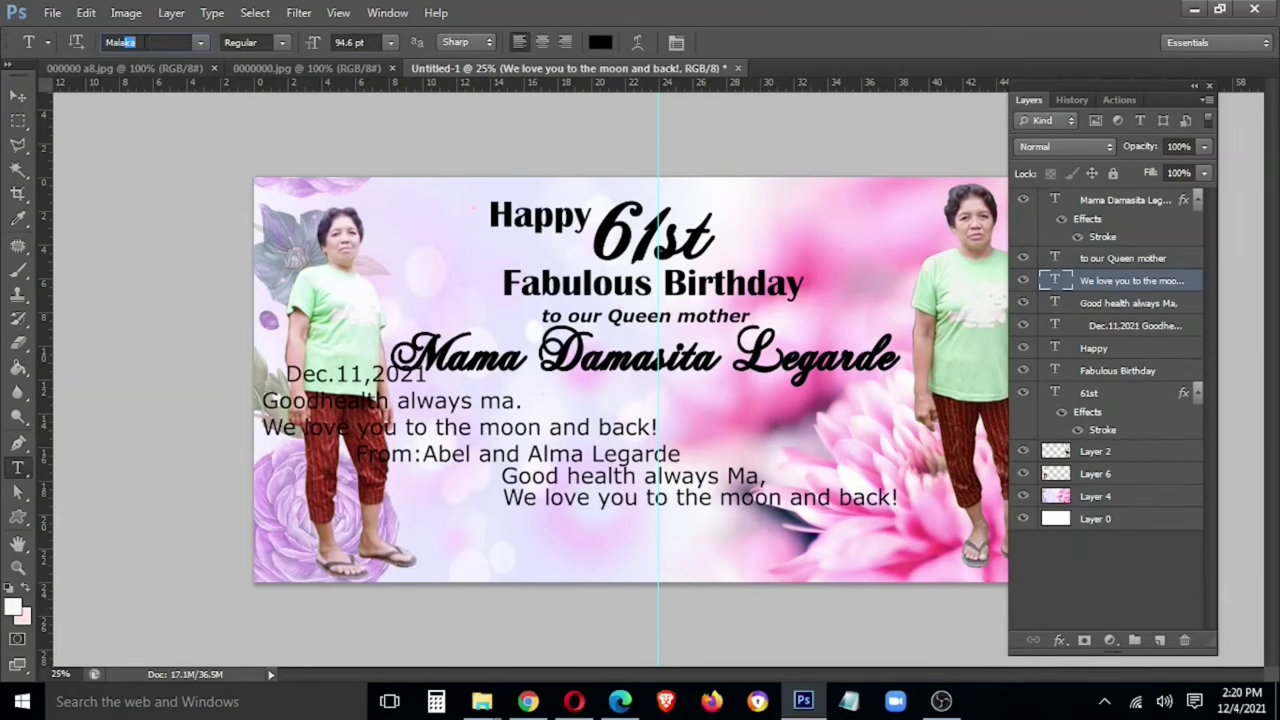
{"action": "key", "text": "Return"}
{"action": "mouse_move", "coordinate": [720, 513]}
{"action": "left_mouse_down"}
{"action": "mouse_move", "coordinate": [852, 522]}
{"action": "mouse_move", "coordinate": [823, 515]}
{"action": "left_mouse_up"}
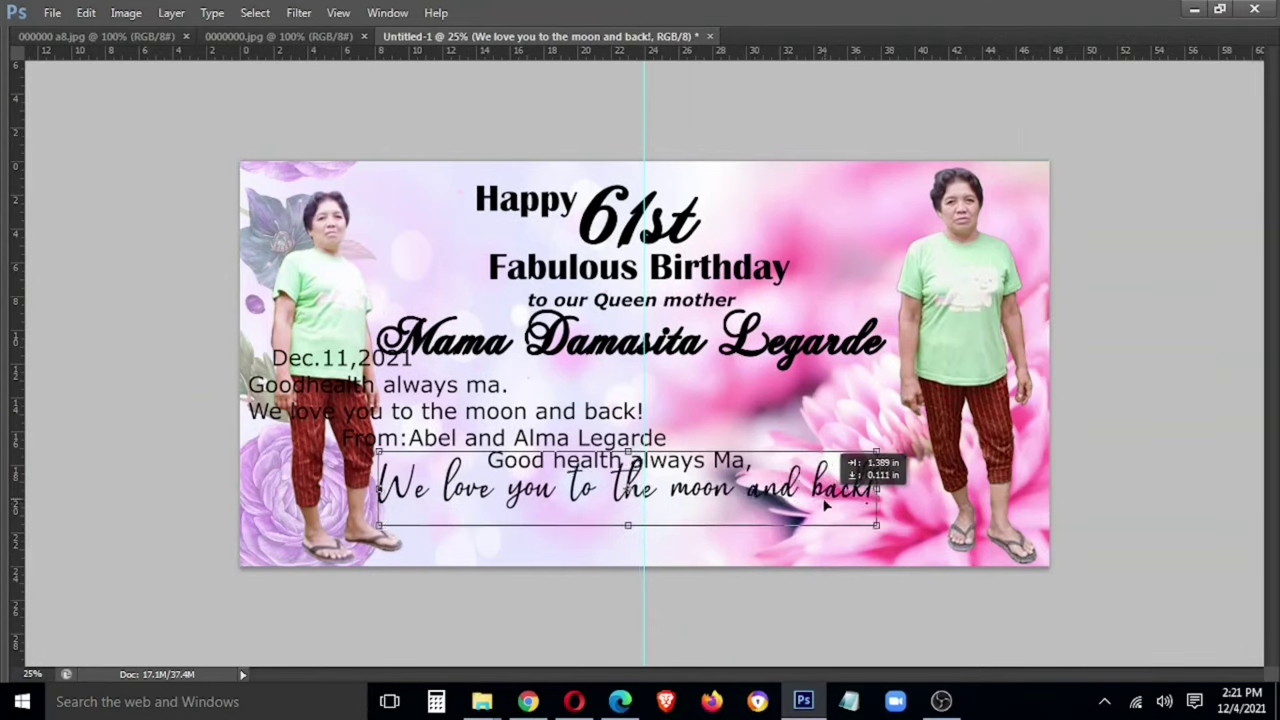
{"action": "key", "text": "Return"}
Nudge the script line right and check the greeting and 'to our Queen mother' lines
{"action": "key", "text": "shift+Right"}
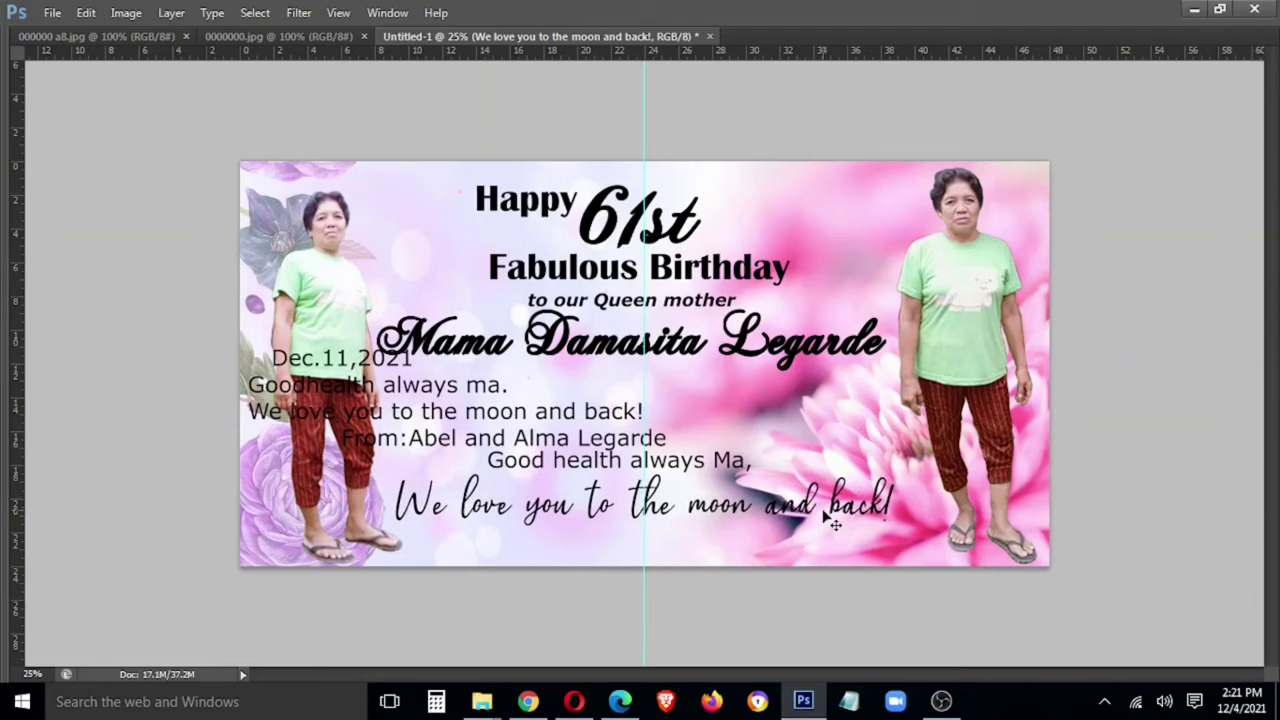
{"action": "triple_click", "coordinate": [712, 459]}
{"action": "key", "text": "Escape"}
{"action": "key", "text": "Tab"}
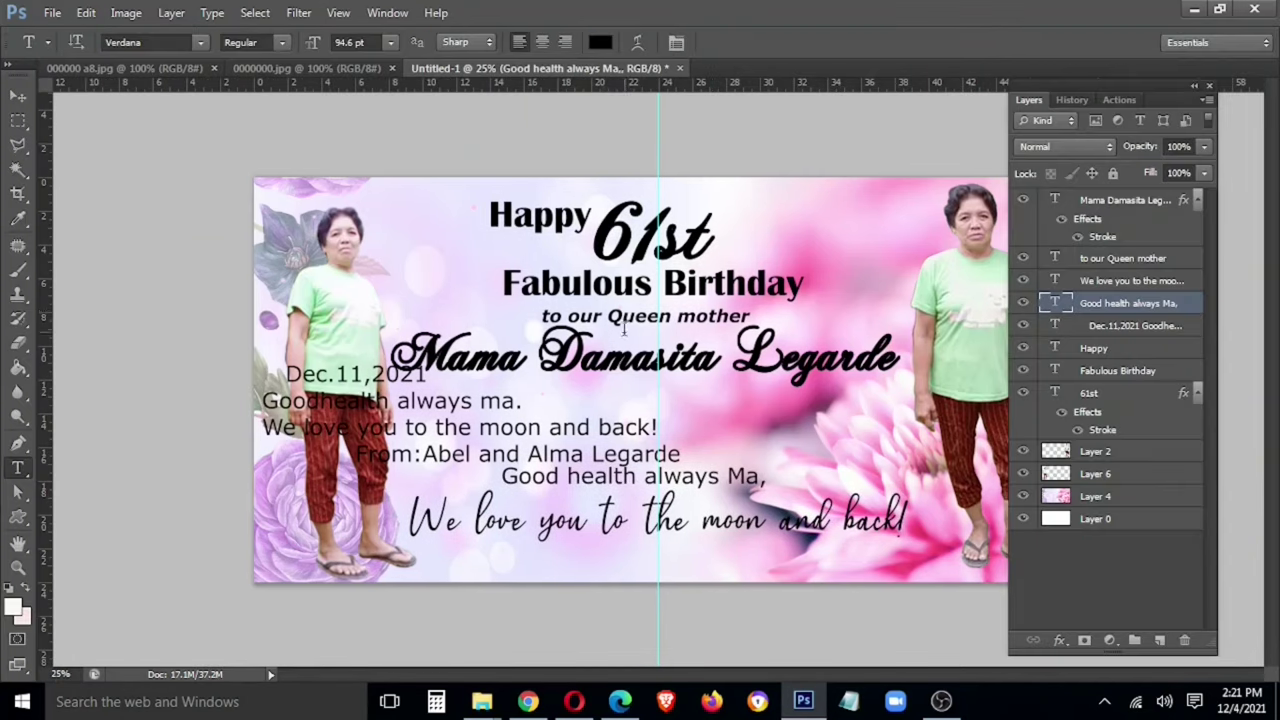
{"action": "triple_click", "coordinate": [627, 315]}
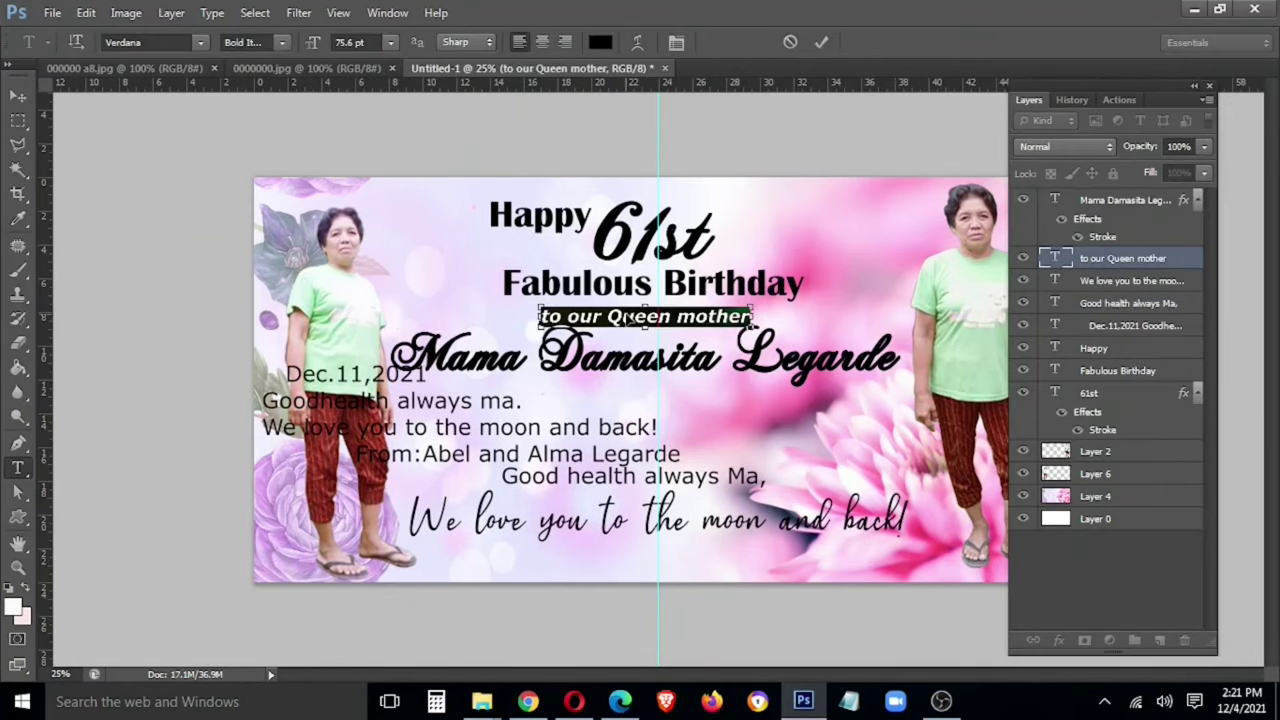
{"action": "key", "text": "Escape"}
{"action": "left_click", "coordinate": [586, 485]}
{"action": "key", "text": "Escape"}
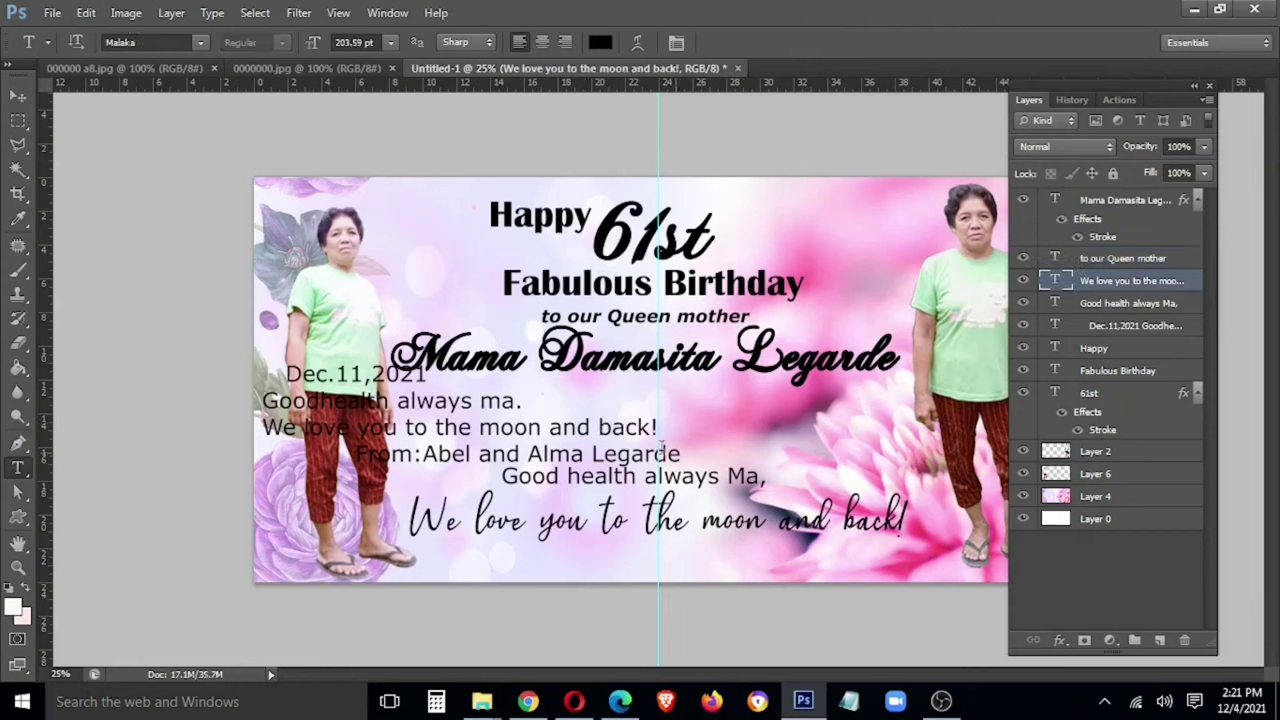
Set 'Good health always Ma,' to Bold Italic
{"action": "triple_click", "coordinate": [710, 472]}
{"action": "left_click", "coordinate": [255, 42]}
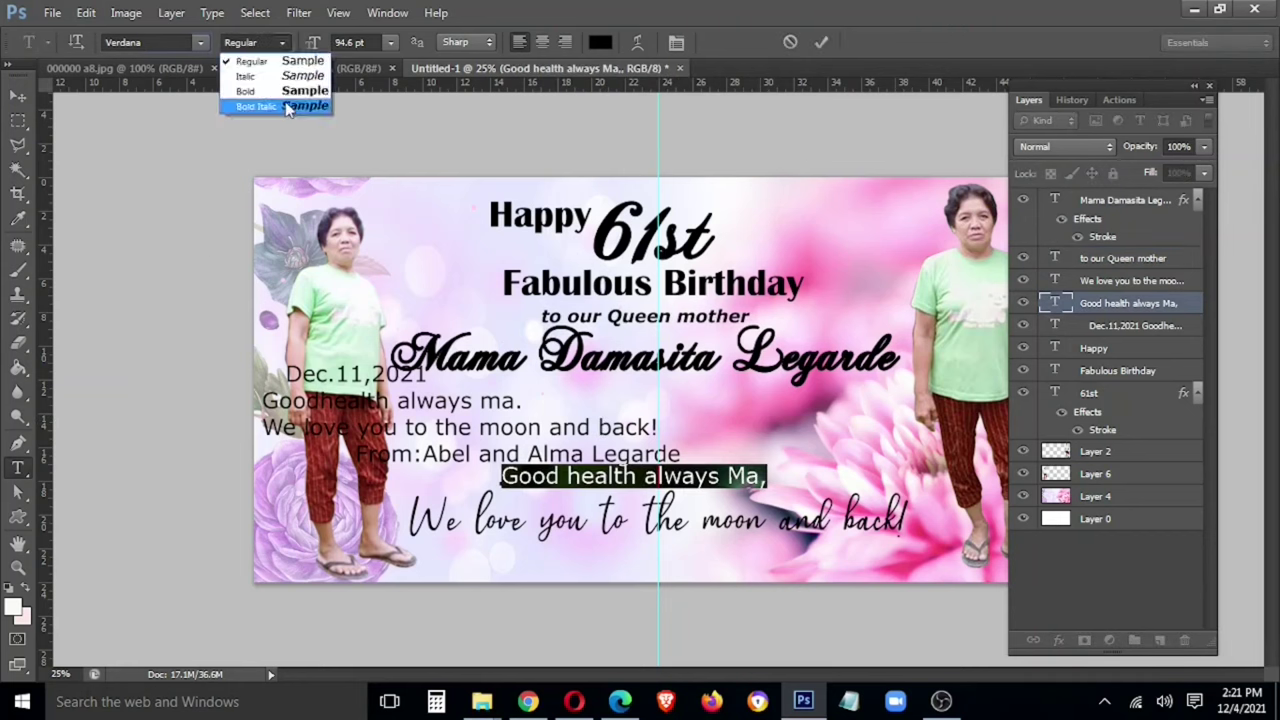
{"action": "left_click", "coordinate": [281, 113]}
{"action": "key", "text": "ctrl+Return"}
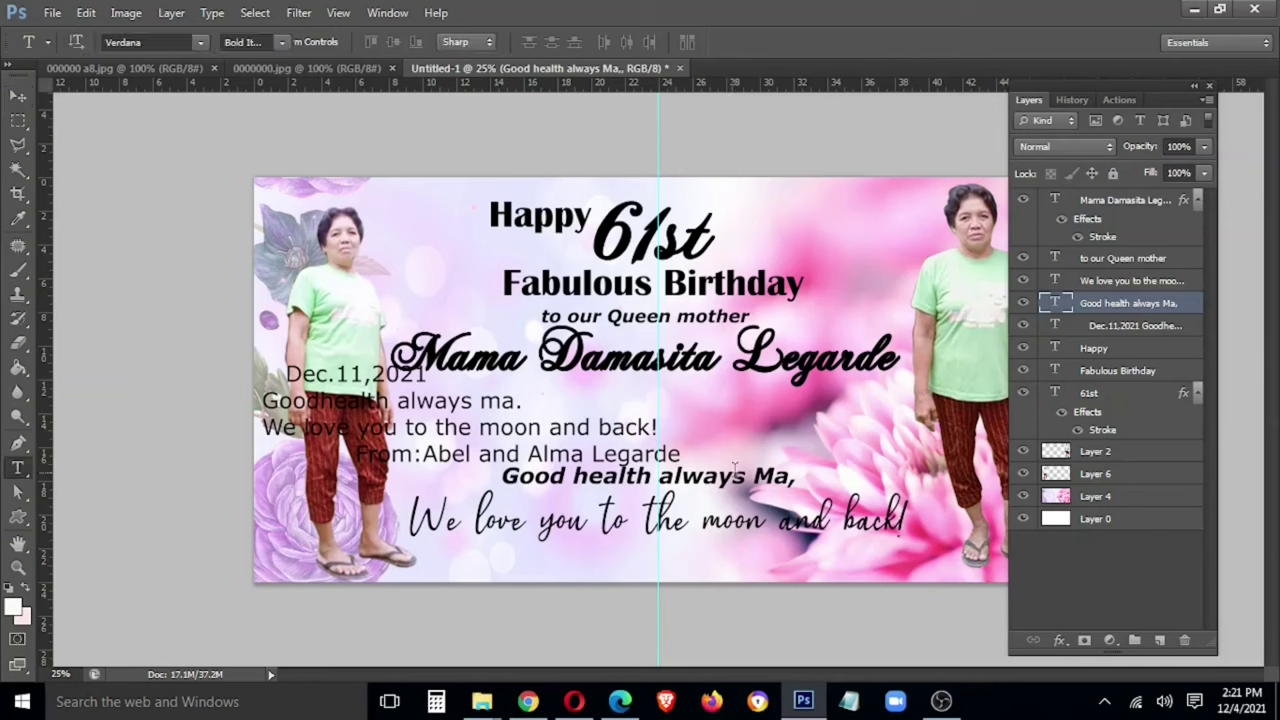
Delete the leftover lines, leaving a smaller sender line at the lower right
{"action": "left_click_drag", "start_coordinate": [287, 368], "coordinate": [657, 430]}
{"action": "key", "text": "BackSpace"}
{"action": "key", "text": "ctrl+Return"}
{"action": "key", "text": "v"}
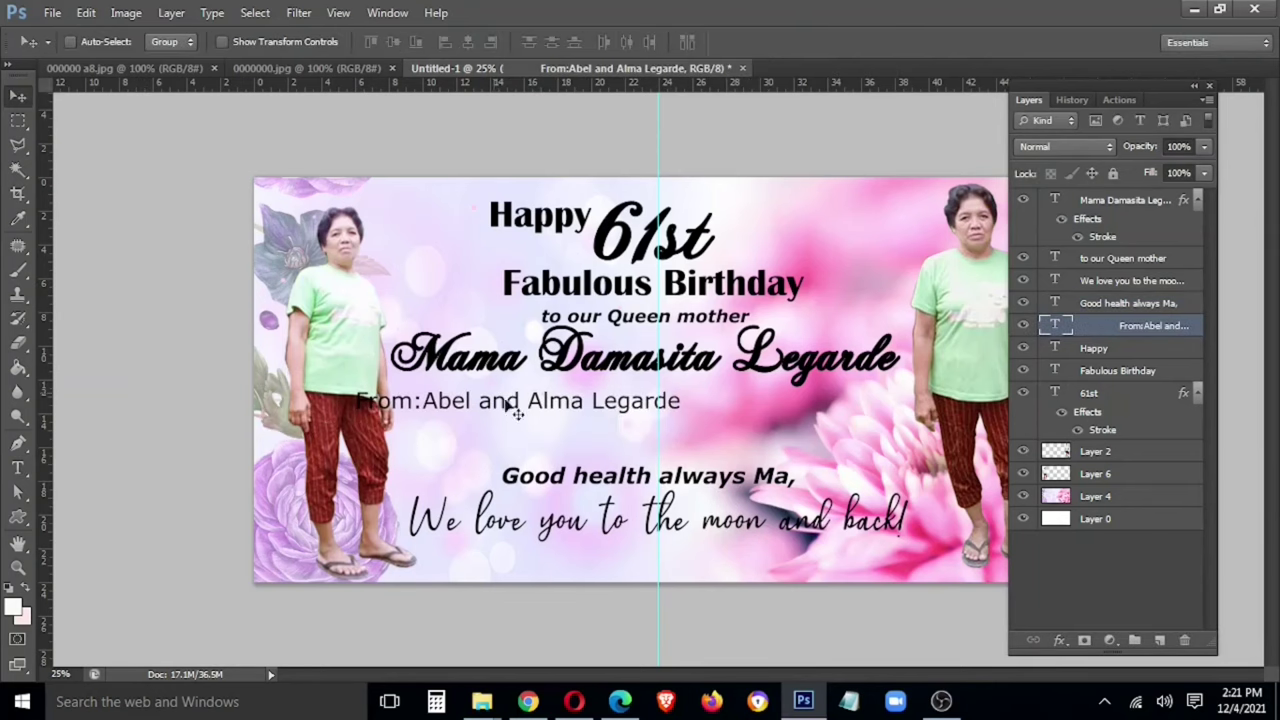
{"action": "left_click_drag", "start_coordinate": [508, 408], "coordinate": [750, 568]}
{"action": "key", "text": "ctrl+t"}
{"action": "left_click_drag", "start_coordinate": [921, 574], "coordinate": [884, 568]}
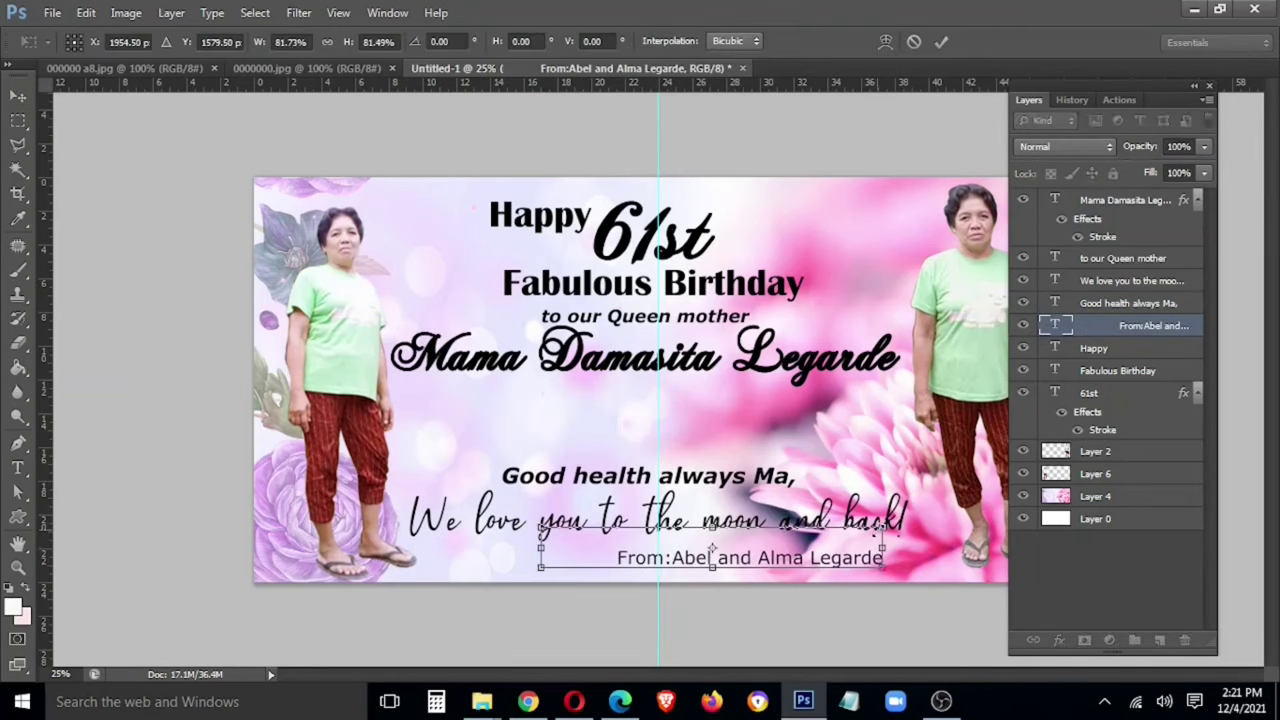
{"action": "key", "text": "Return"}
Remove the leading spaces before 'From:' and place the sender line under the script line
{"action": "key", "text": "t"}
{"action": "left_click_drag", "start_coordinate": [616, 557], "coordinate": [541, 555]}
{"action": "key", "text": "BackSpace"}
{"action": "key", "text": "ctrl+Return"}
{"action": "left_click_drag", "start_coordinate": [680, 557], "coordinate": [730, 557]}
Make 'From:' italic and the senders' names bold italic
{"action": "left_click", "coordinate": [283, 42]}
{"action": "left_click", "coordinate": [270, 58]}
{"action": "left_click", "coordinate": [283, 42]}
{"action": "left_click", "coordinate": [290, 78]}
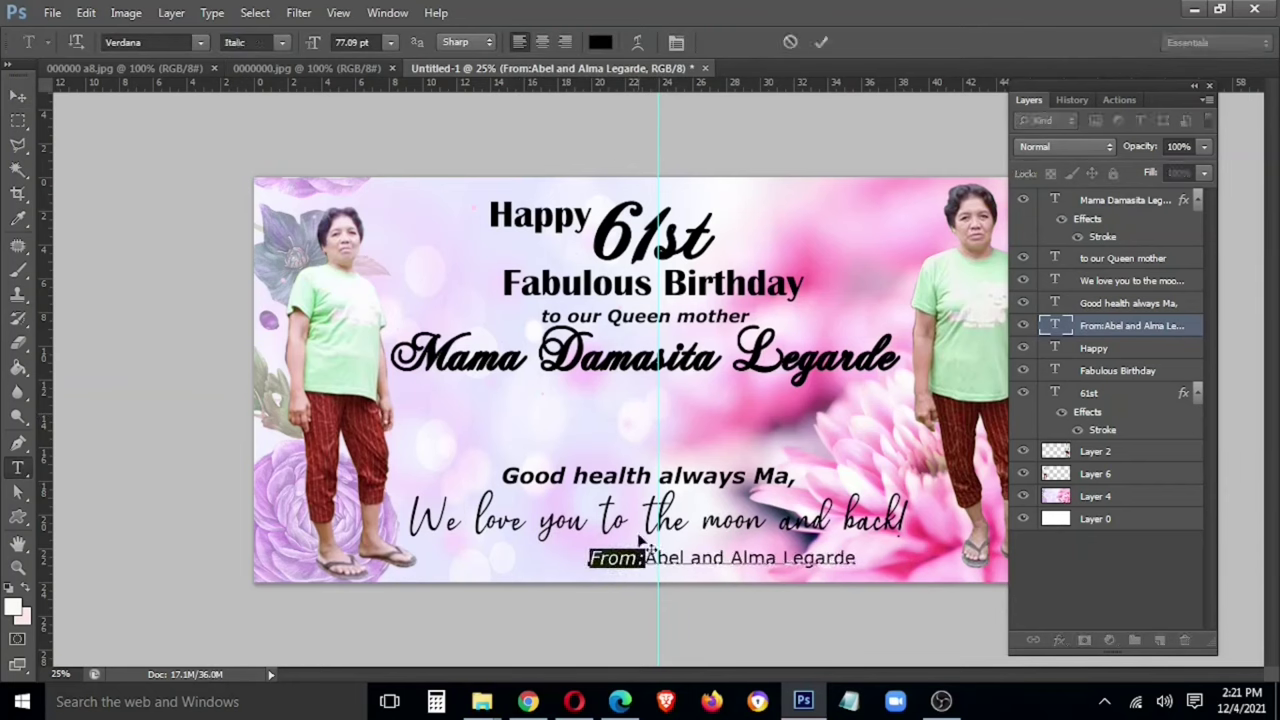
{"action": "left_click_drag", "start_coordinate": [648, 557], "coordinate": [856, 557]}
{"action": "left_click", "coordinate": [283, 42]}
{"action": "left_click", "coordinate": [253, 77]}
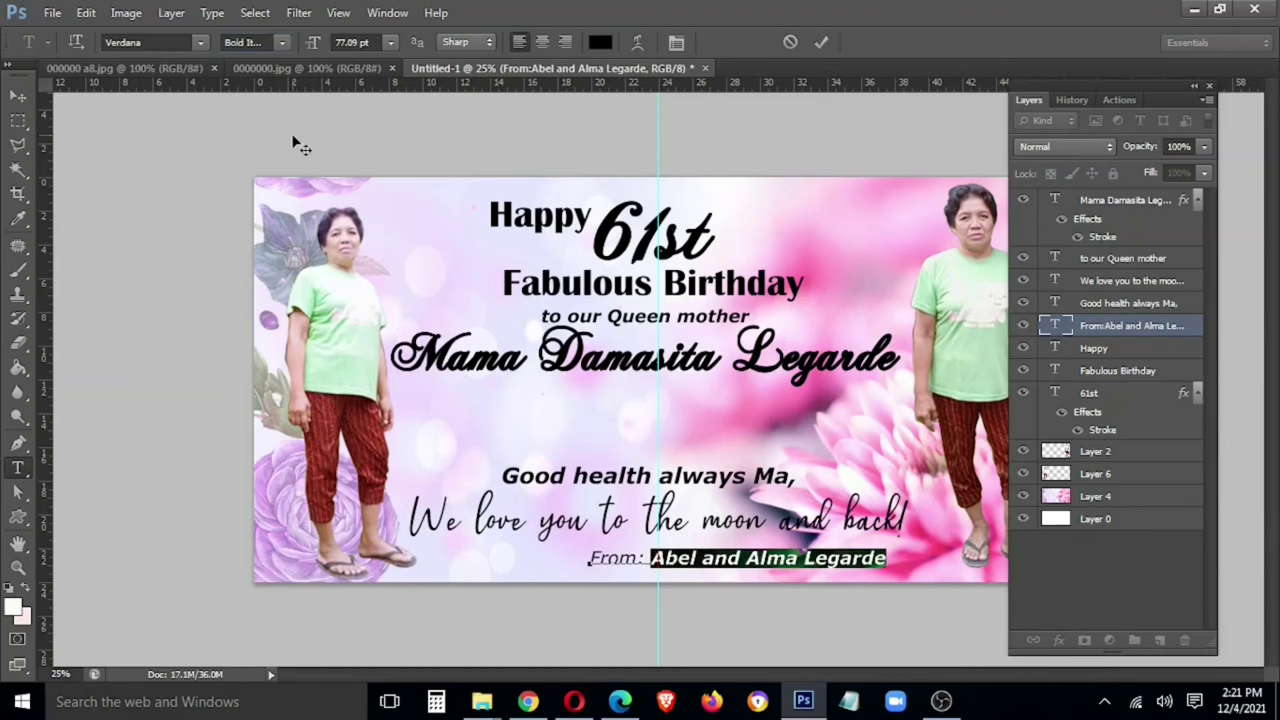
{"action": "key", "text": "ctrl+Return"}
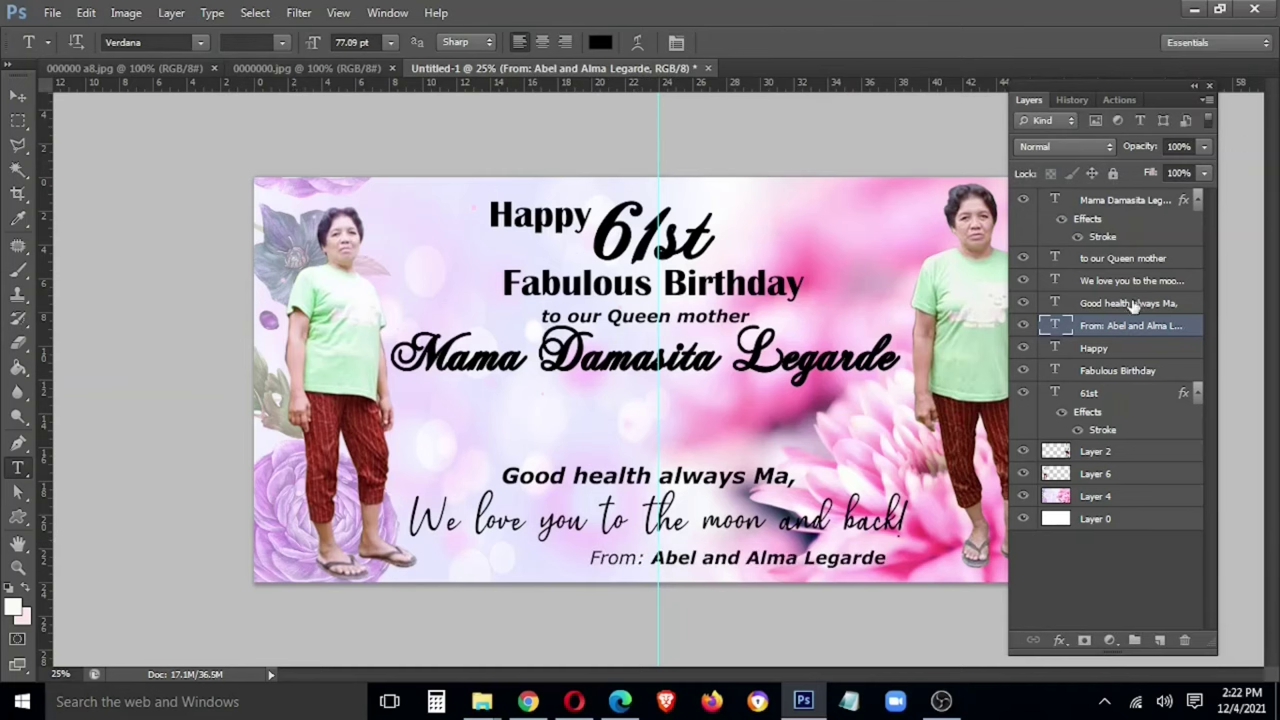
Paste the stroke style onto the script love line and thin it to size 1
{"action": "right_click", "coordinate": [1115, 200]}
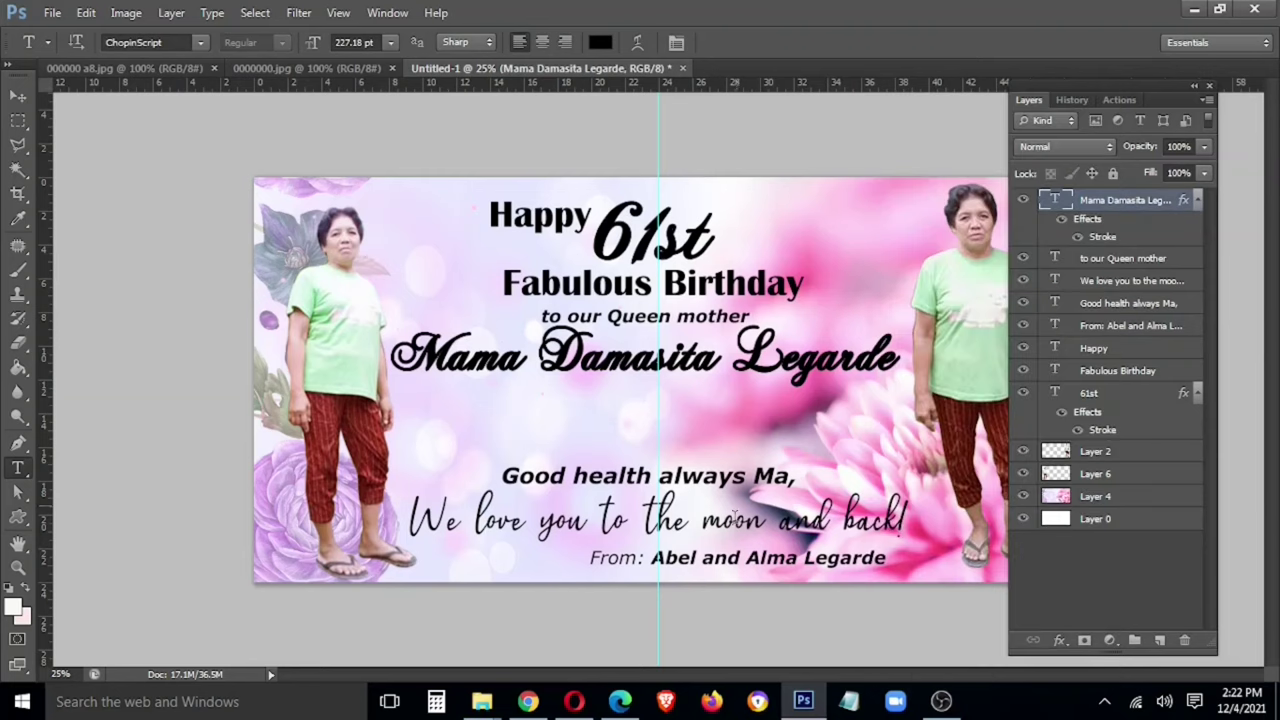
{"action": "key", "text": "v"}
{"action": "right_click", "coordinate": [829, 523]}
{"action": "left_click", "coordinate": [1127, 281]}
{"action": "right_click", "coordinate": [1127, 285]}
{"action": "left_click", "coordinate": [971, 537]}
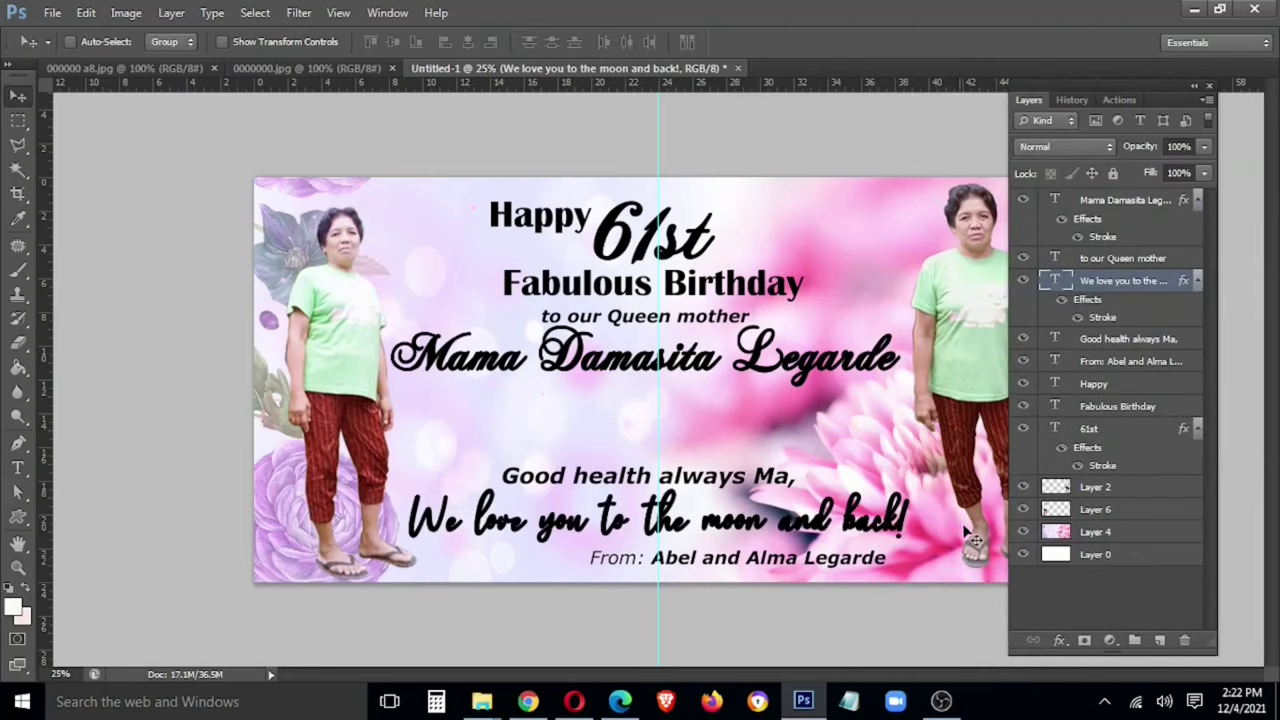
{"action": "double_click", "coordinate": [1130, 318]}
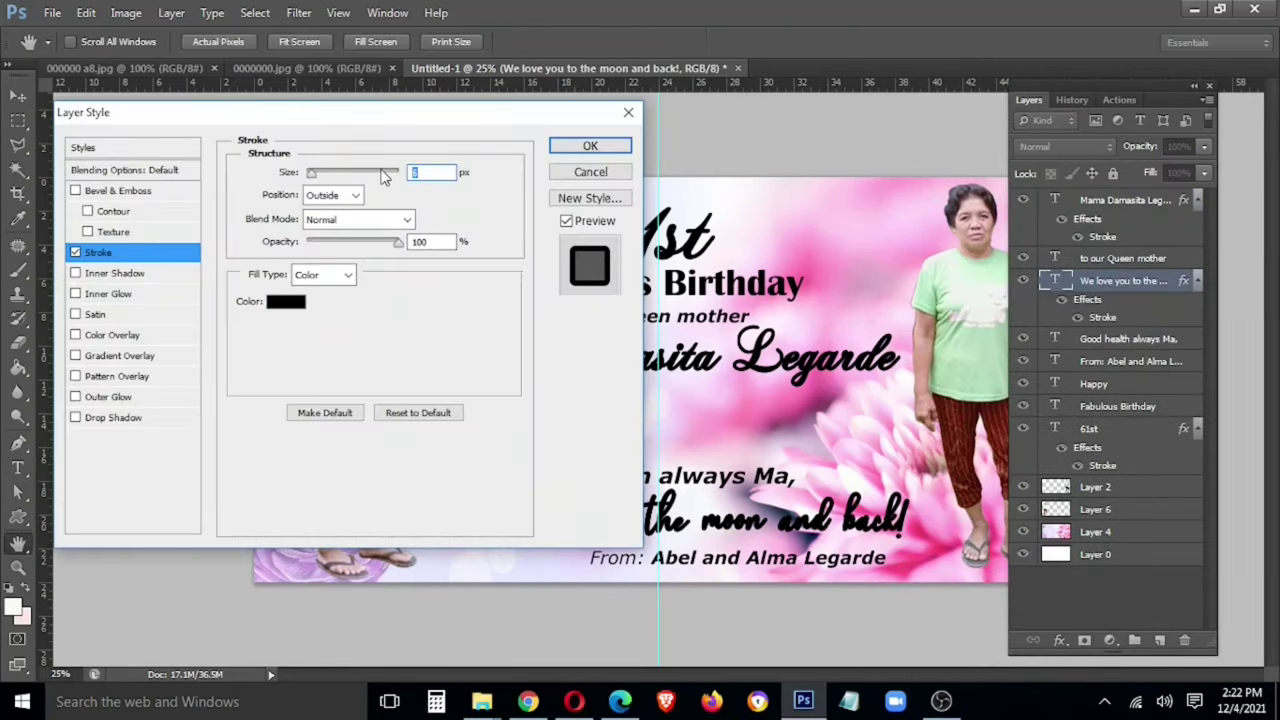
{"action": "type", "text": "1"}
{"action": "key", "text": "Return"}
Select the 61st layer and add the name heading layer to the selection
{"action": "right_click", "coordinate": [618, 245]}
{"action": "left_click", "coordinate": [640, 250]}
{"action": "right_click", "coordinate": [614, 367]}
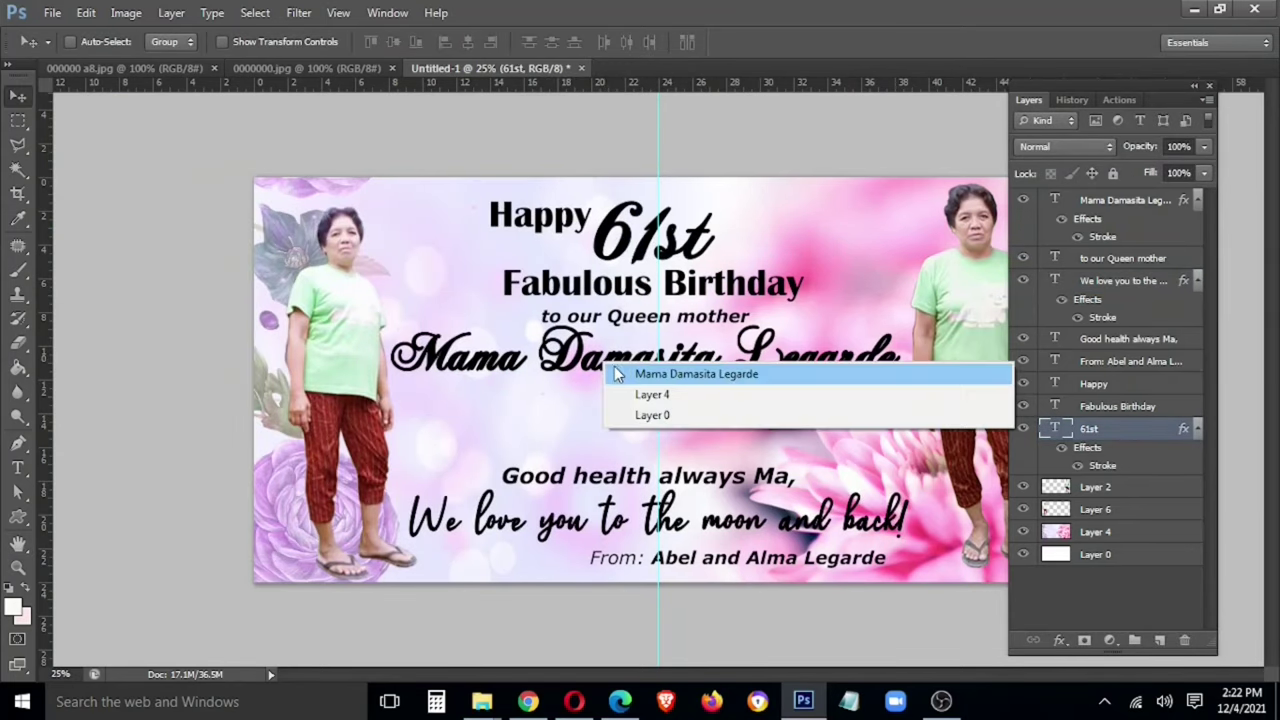
{"action": "left_click", "coordinate": [636, 374]}
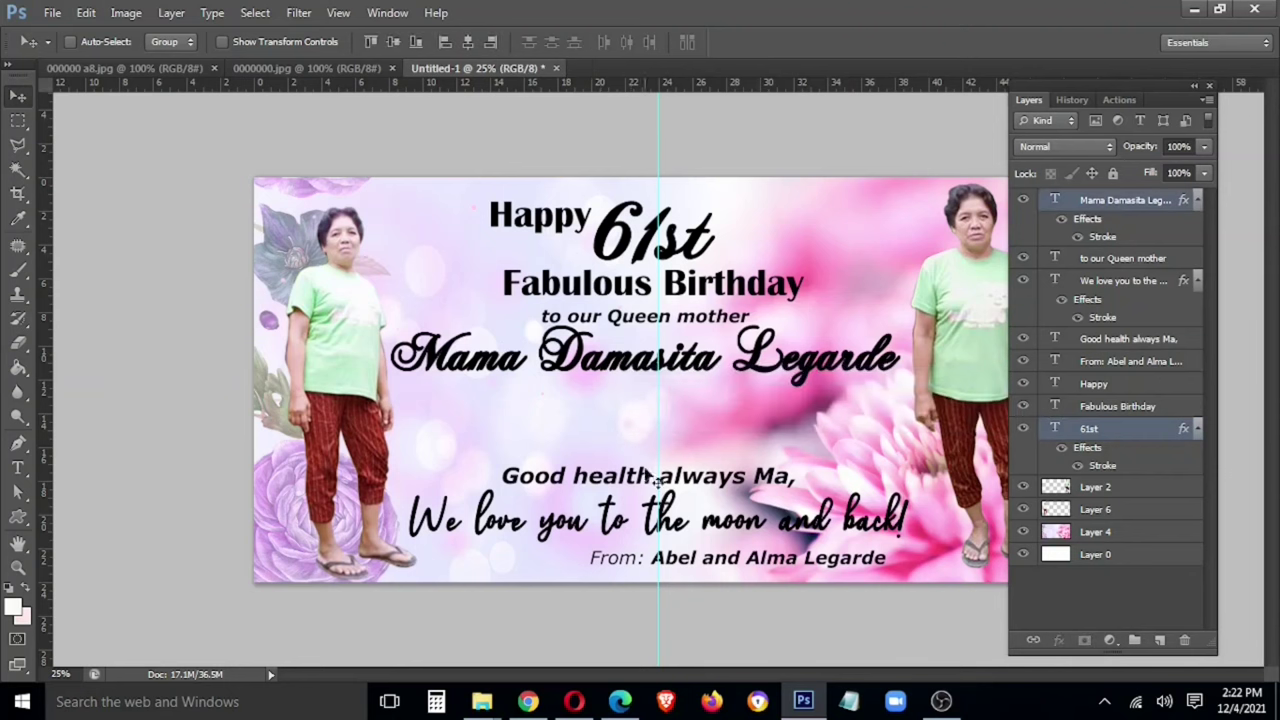
Group the 61st, name and 'We love you' layers into a group named Purple
{"action": "left_click", "coordinate": [605, 527], "text": "ctrl+shift"}
{"action": "key", "text": "ctrl+g"}
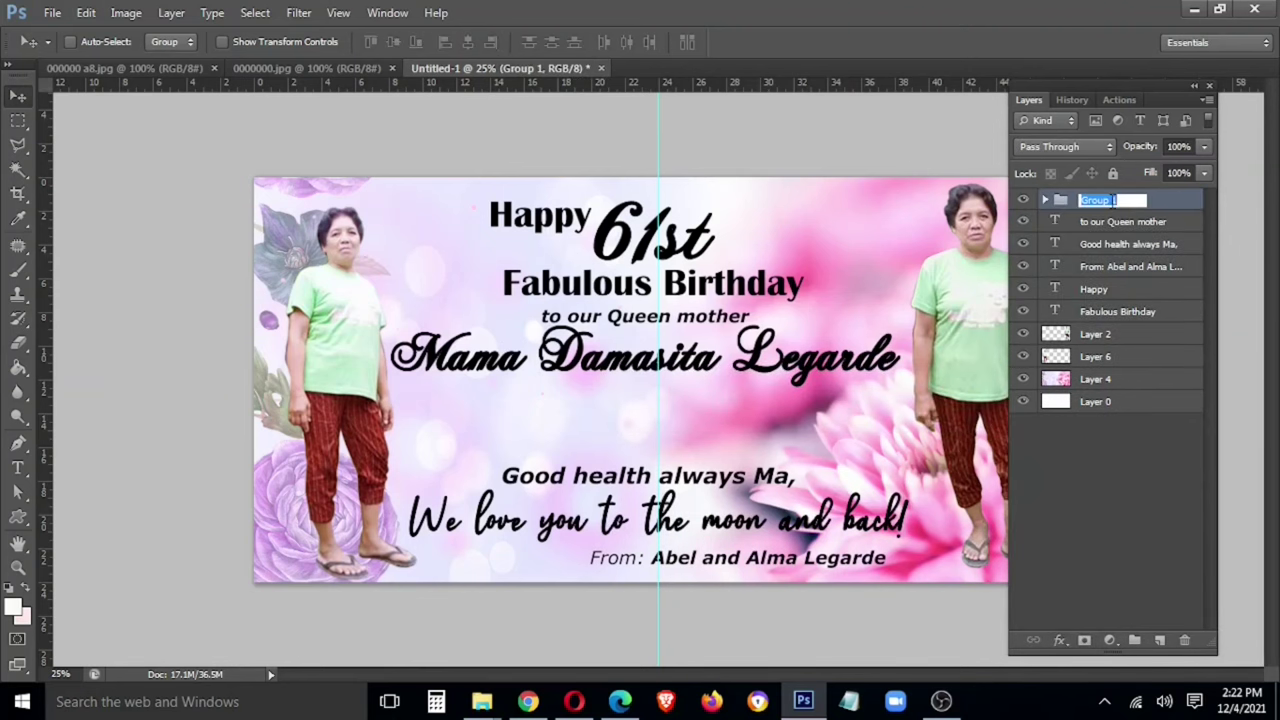
{"action": "type", "text": "ple"}
{"action": "key", "text": "Return"}
Give the Purple group a deep purple Color Overlay (6e0588)
{"action": "right_click", "coordinate": [1120, 198]}
{"action": "left_click", "coordinate": [950, 208]}
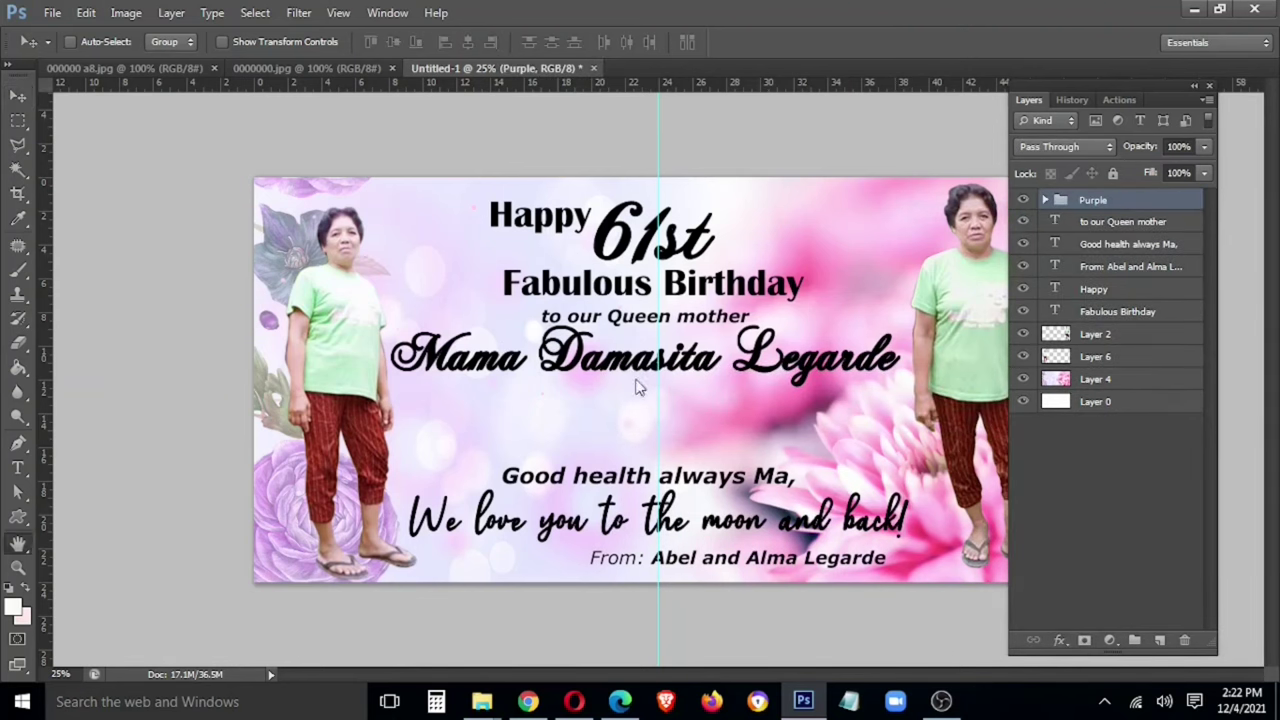
{"action": "left_click", "coordinate": [100, 337]}
{"action": "left_click", "coordinate": [430, 178]}
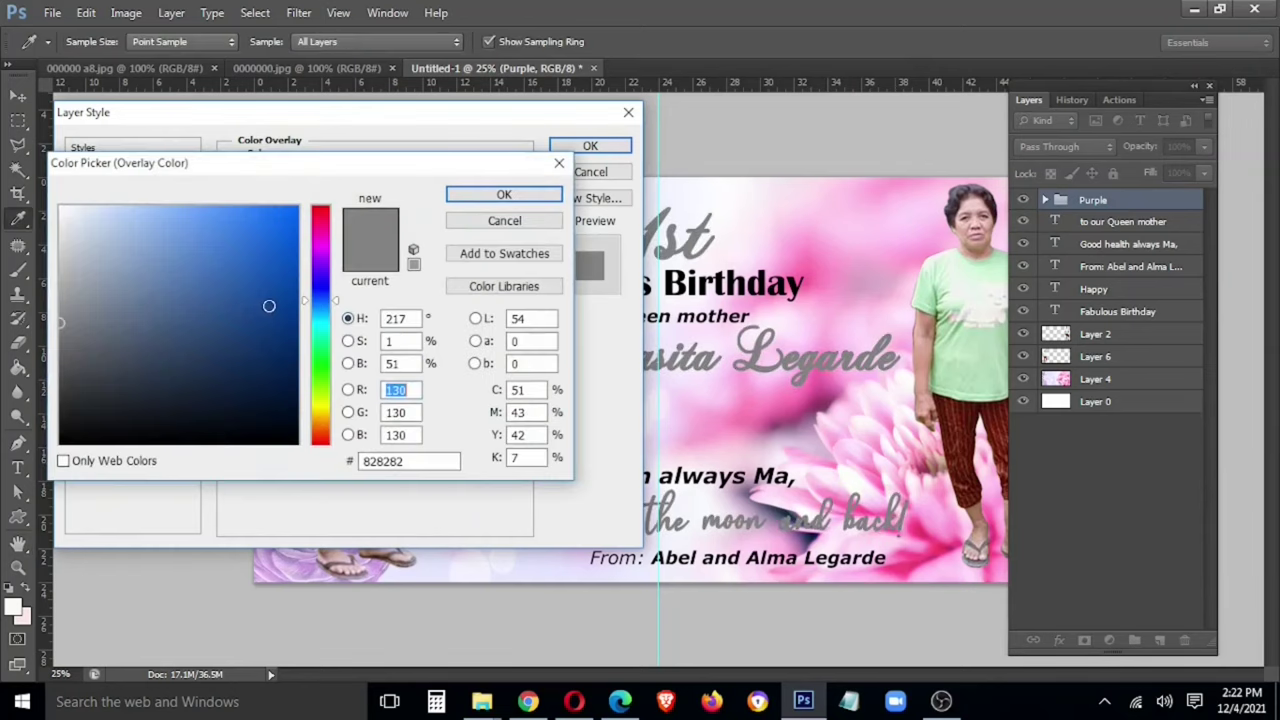
{"action": "left_click", "coordinate": [320, 255]}
{"action": "left_click_drag", "start_coordinate": [296, 251], "coordinate": [289, 316]}
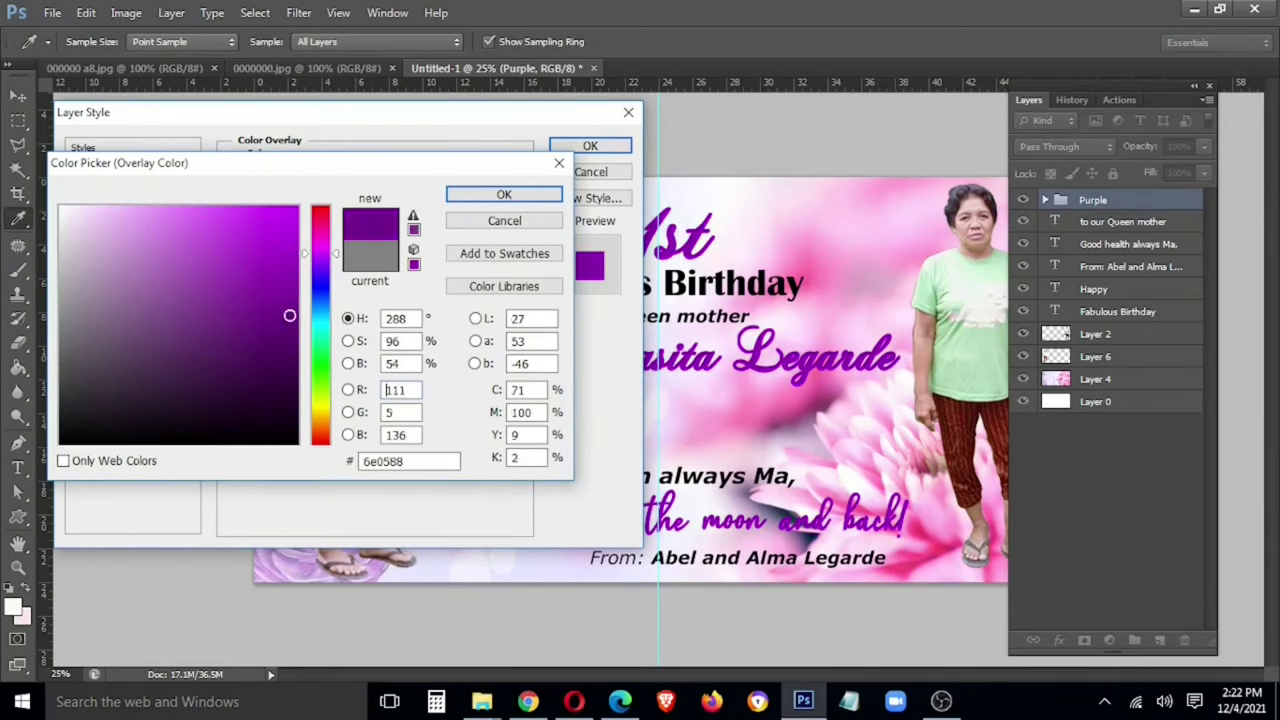
{"action": "left_click", "coordinate": [495, 195]}
Add a pale yellow Stroke and an Outer Glow to the Purple group and apply the style
{"action": "left_click", "coordinate": [90, 250]}
{"action": "left_click", "coordinate": [286, 300]}
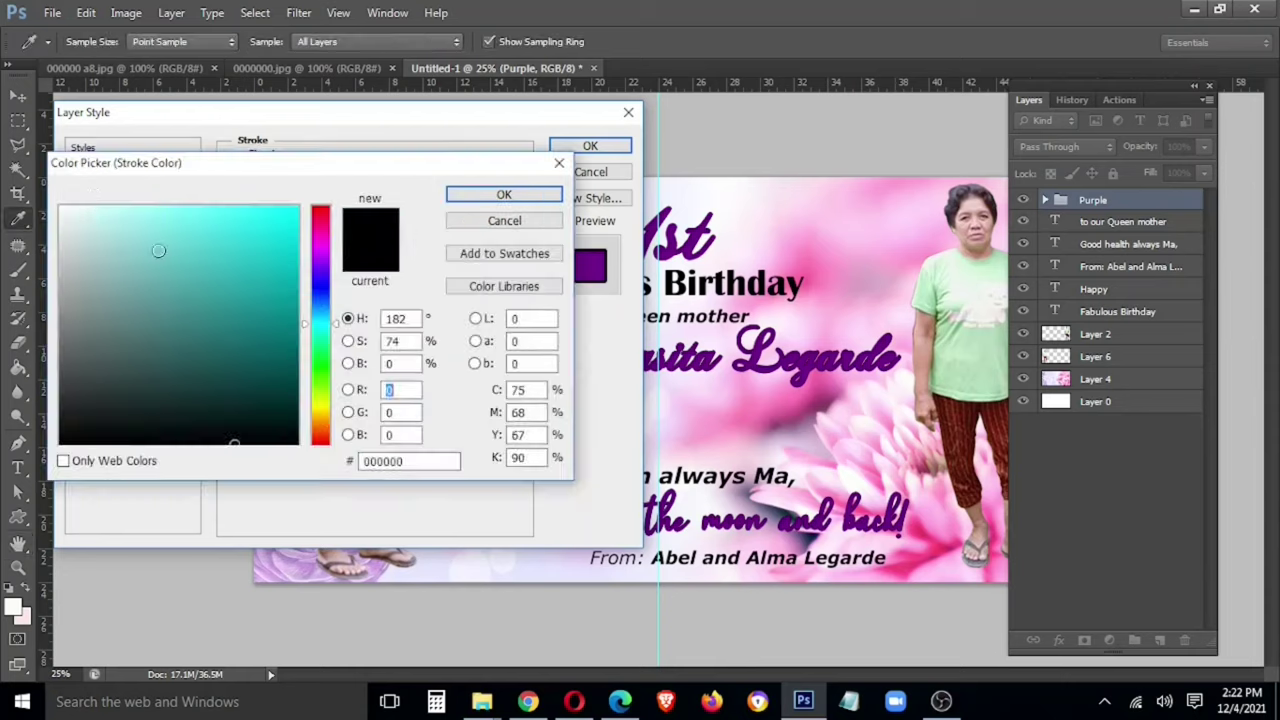
{"action": "left_click", "coordinate": [93, 207]}
{"action": "left_click", "coordinate": [504, 194]}
{"action": "left_click", "coordinate": [277, 297]}
{"action": "left_click", "coordinate": [60, 207]}
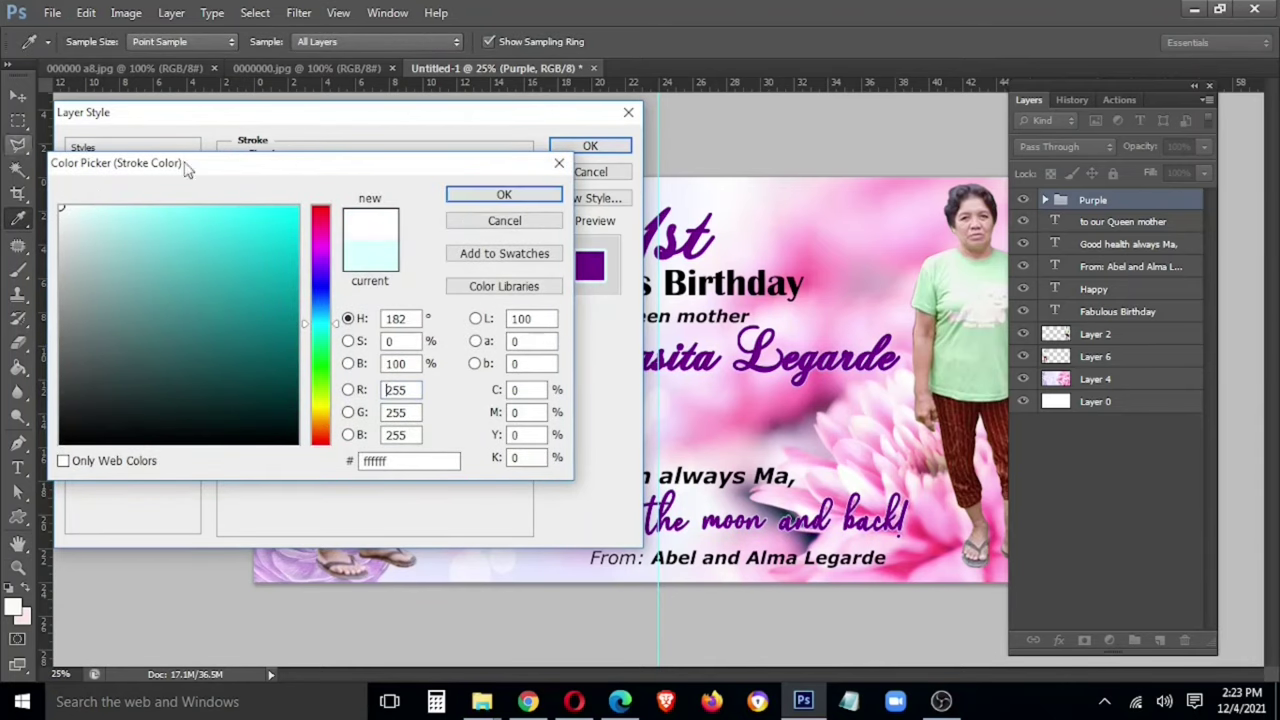
{"action": "left_click", "coordinate": [316, 398]}
{"action": "left_click", "coordinate": [504, 194]}
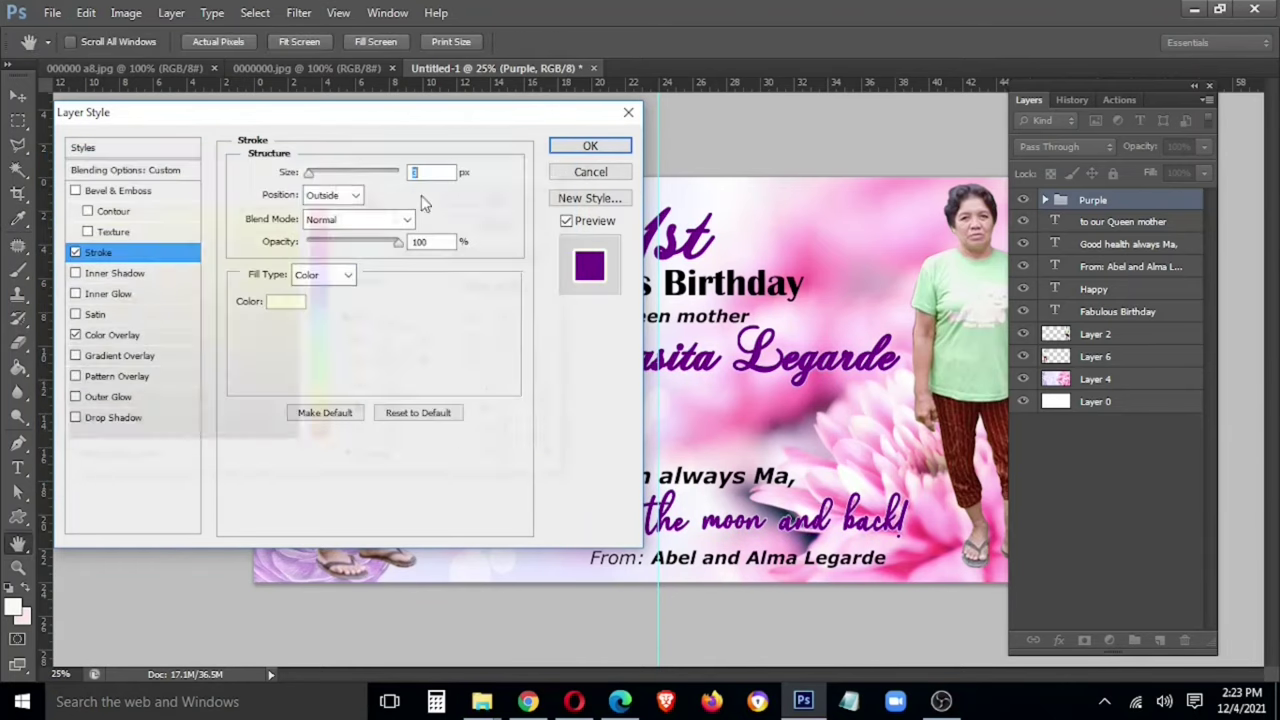
{"action": "left_click", "coordinate": [112, 397]}
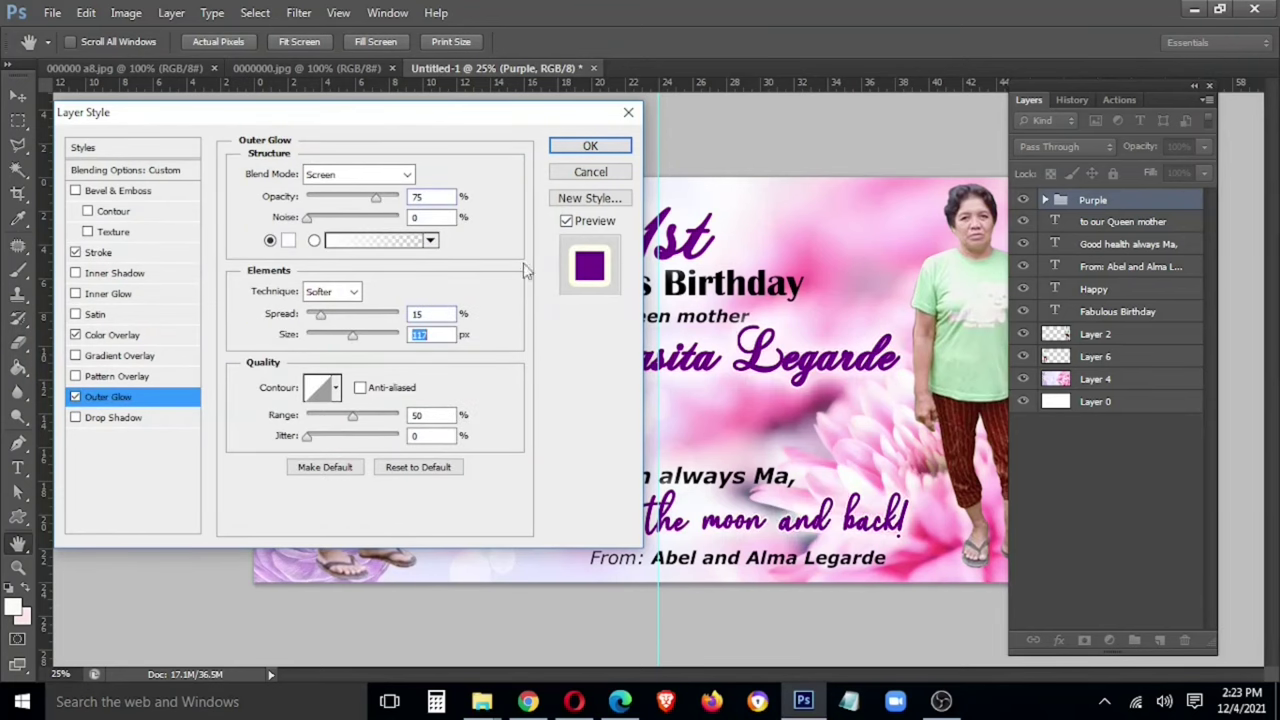
{"action": "left_click", "coordinate": [590, 146]}
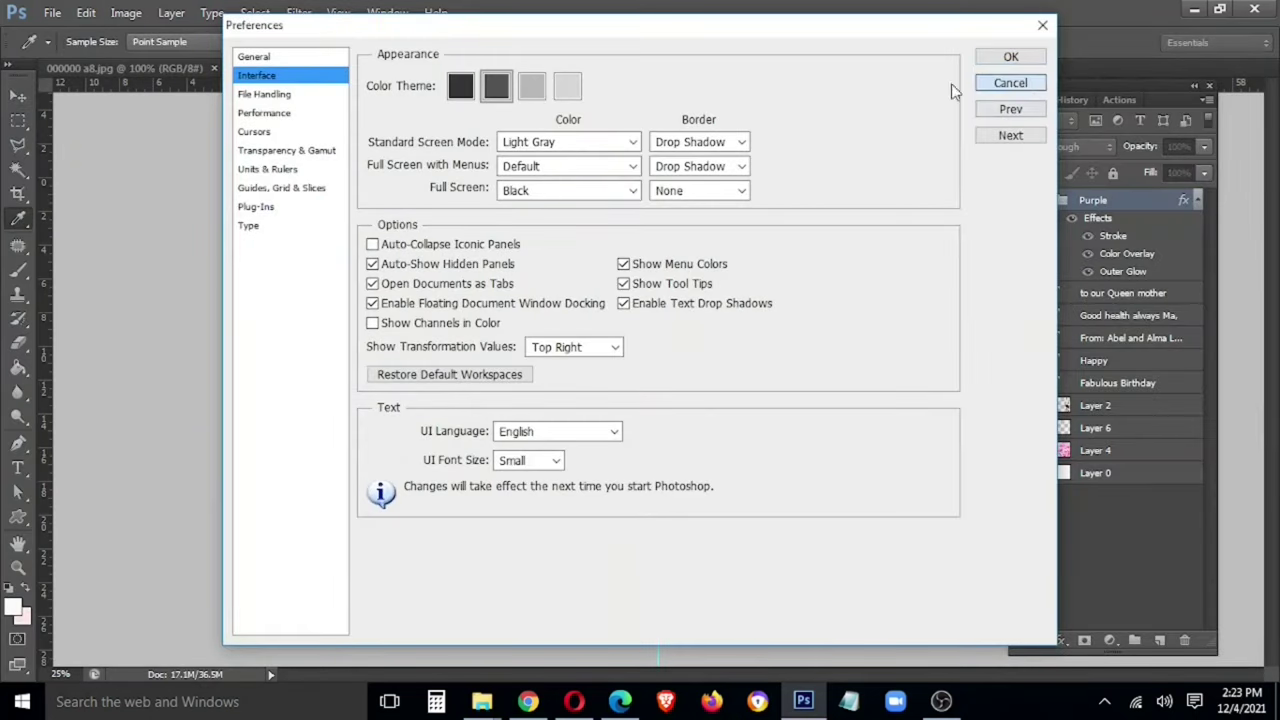
Dismiss the preferences dialog, view the couple photo, and close 0000000.jpg
{"action": "left_click", "coordinate": [1010, 83]}
{"action": "left_click", "coordinate": [277, 69]}
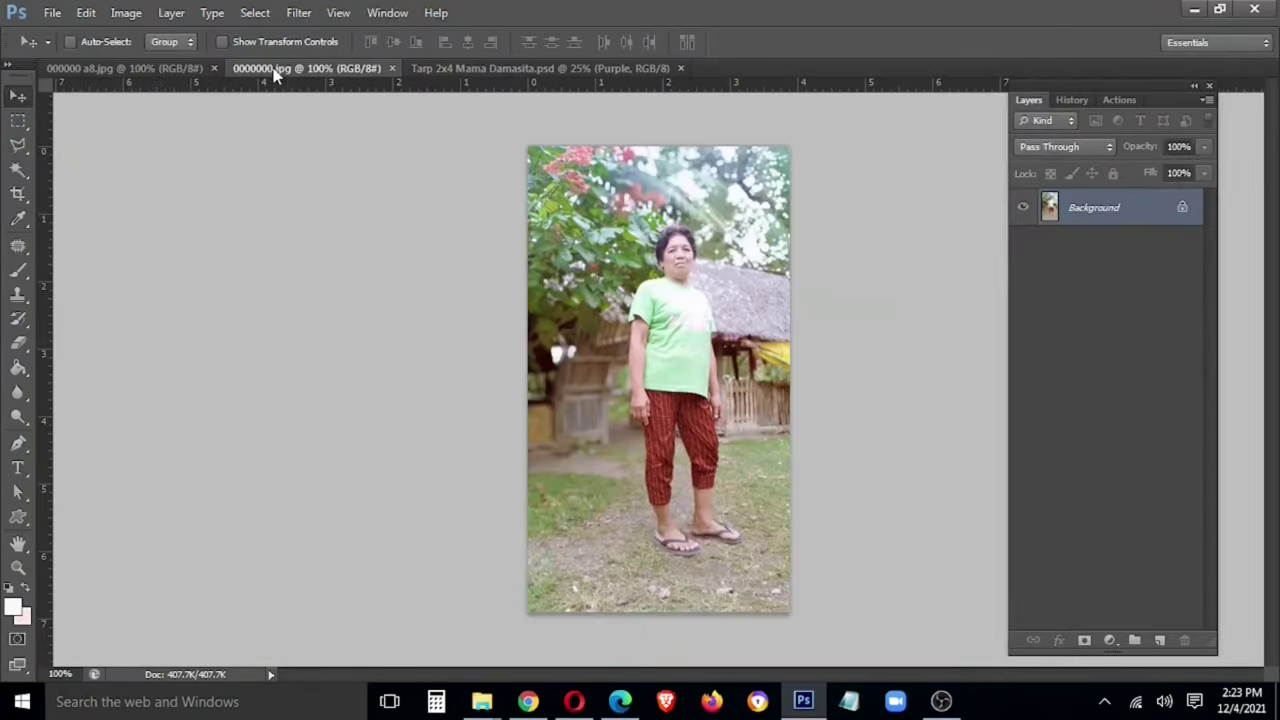
{"action": "left_click", "coordinate": [137, 69]}
{"action": "left_click", "coordinate": [380, 68]}
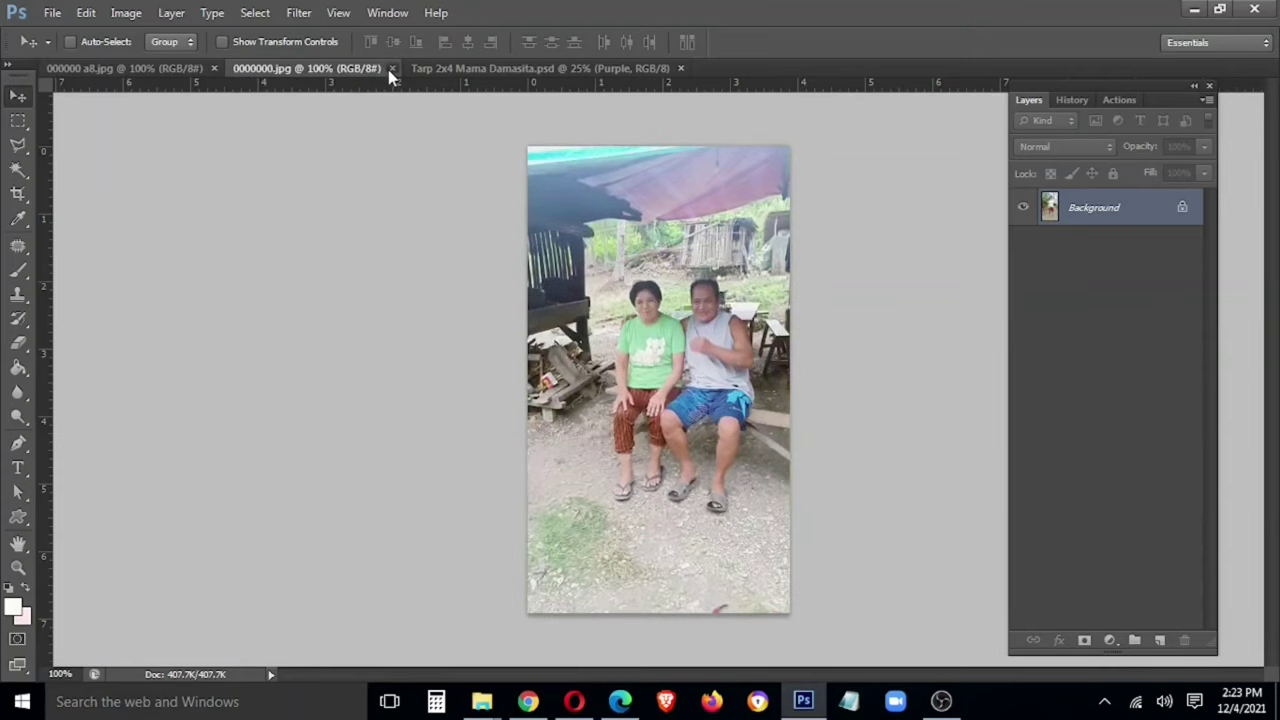
{"action": "left_click", "coordinate": [391, 68]}
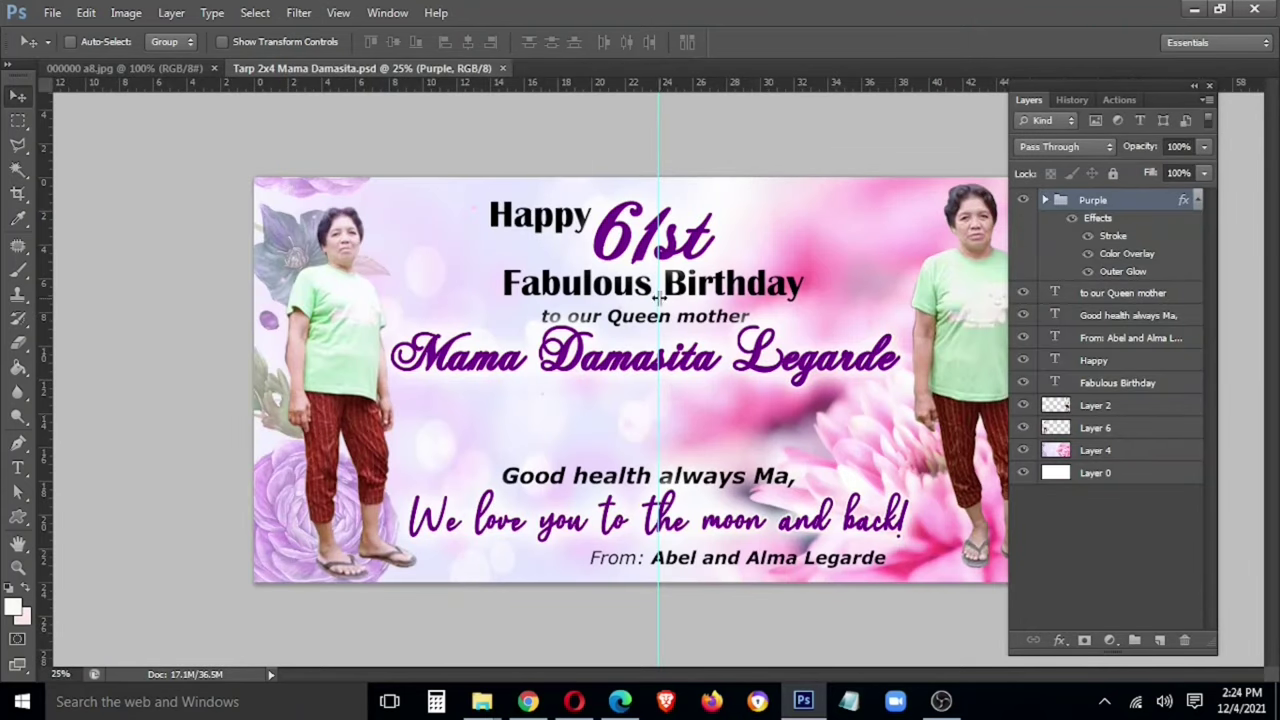
Select the Happy, Fabulous Birthday, Queen mother, Good health and From layers, move them above Purple, and group them
{"action": "right_click", "coordinate": [662, 318]}
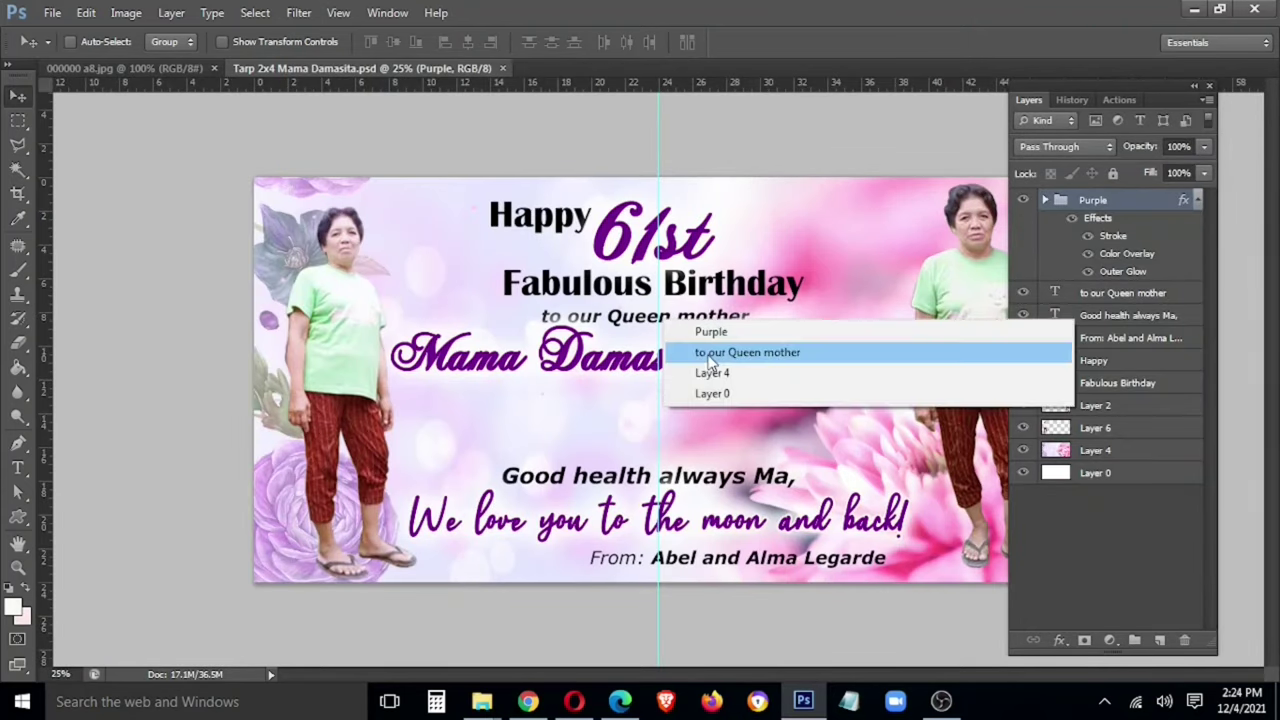
{"action": "left_click", "coordinate": [708, 355]}
{"action": "right_click", "coordinate": [710, 292]}
{"action": "left_click", "coordinate": [749, 324]}
{"action": "right_click", "coordinate": [554, 214]}
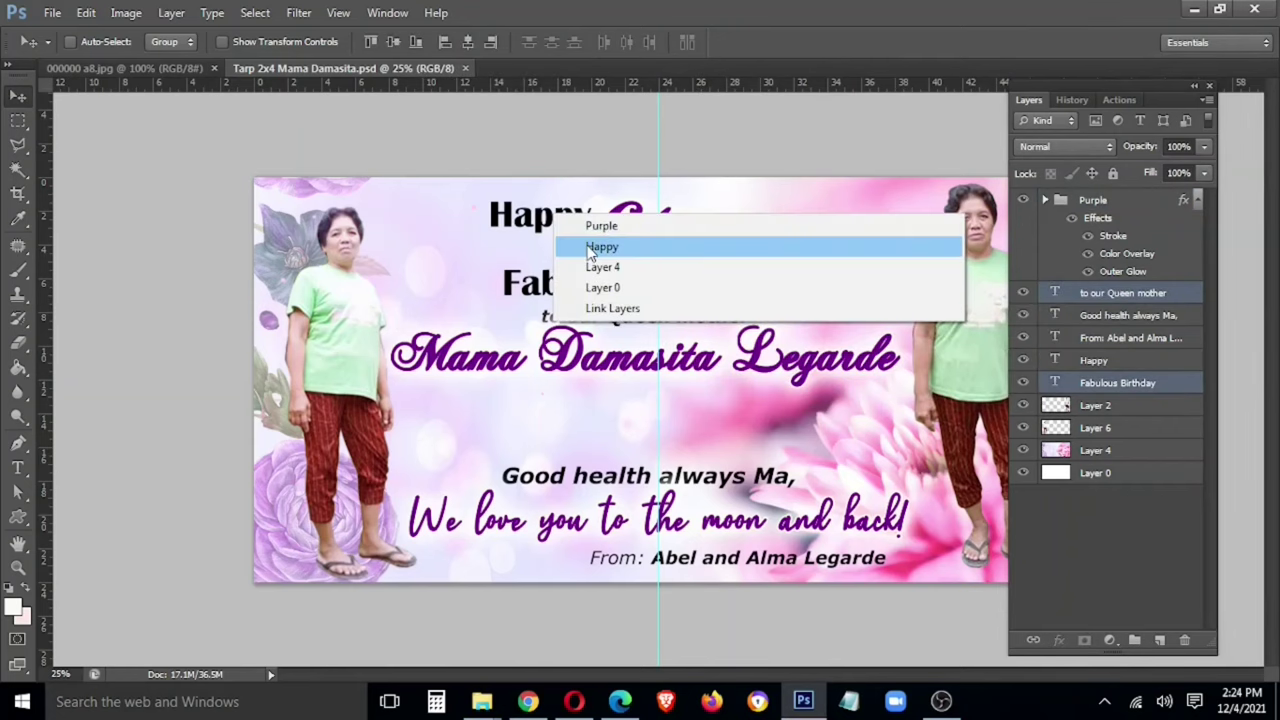
{"action": "left_click", "coordinate": [592, 245]}
{"action": "right_click", "coordinate": [610, 472]}
{"action": "left_click", "coordinate": [650, 509]}
{"action": "right_click", "coordinate": [644, 553]}
{"action": "left_click", "coordinate": [690, 594]}
{"action": "key", "text": "ctrl+shift+bracketright"}
{"action": "key", "text": "ctrl+g"}
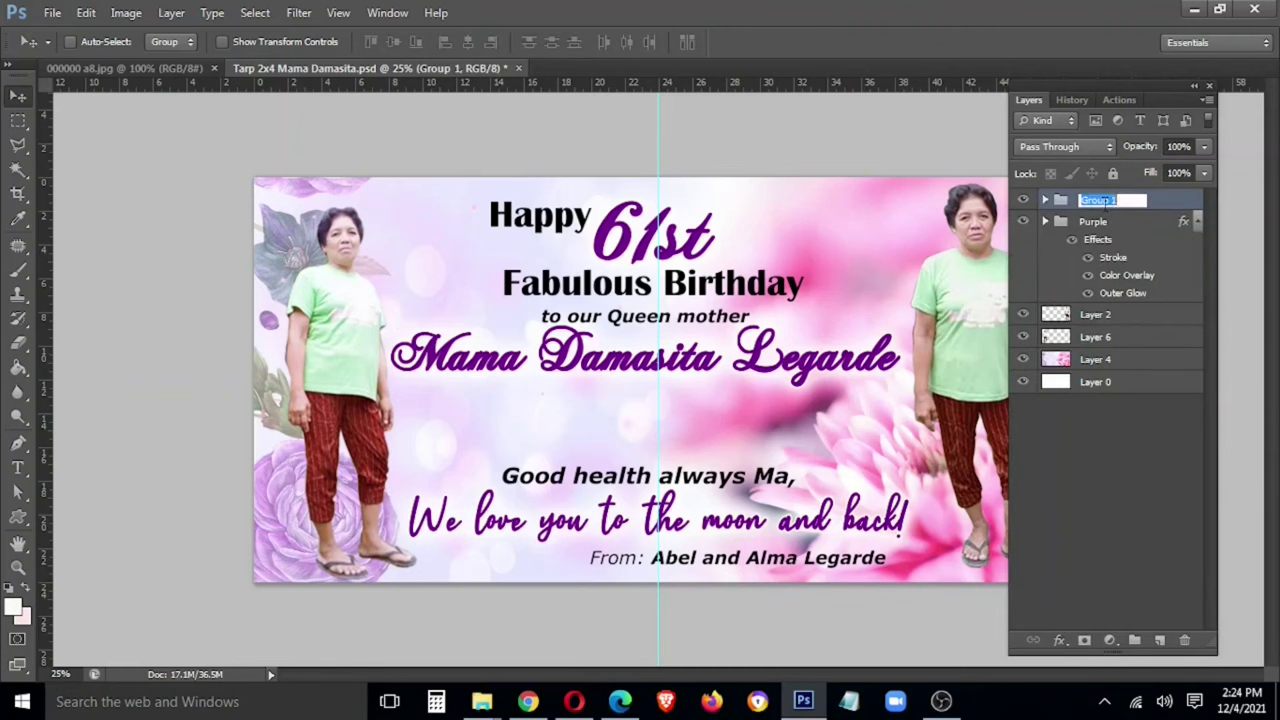
{"action": "type", "text": "Pink"}
Give the Pink group a deep pink Color Overlay (c80050)
{"action": "right_click", "coordinate": [1100, 202]}
{"action": "left_click", "coordinate": [957, 209]}
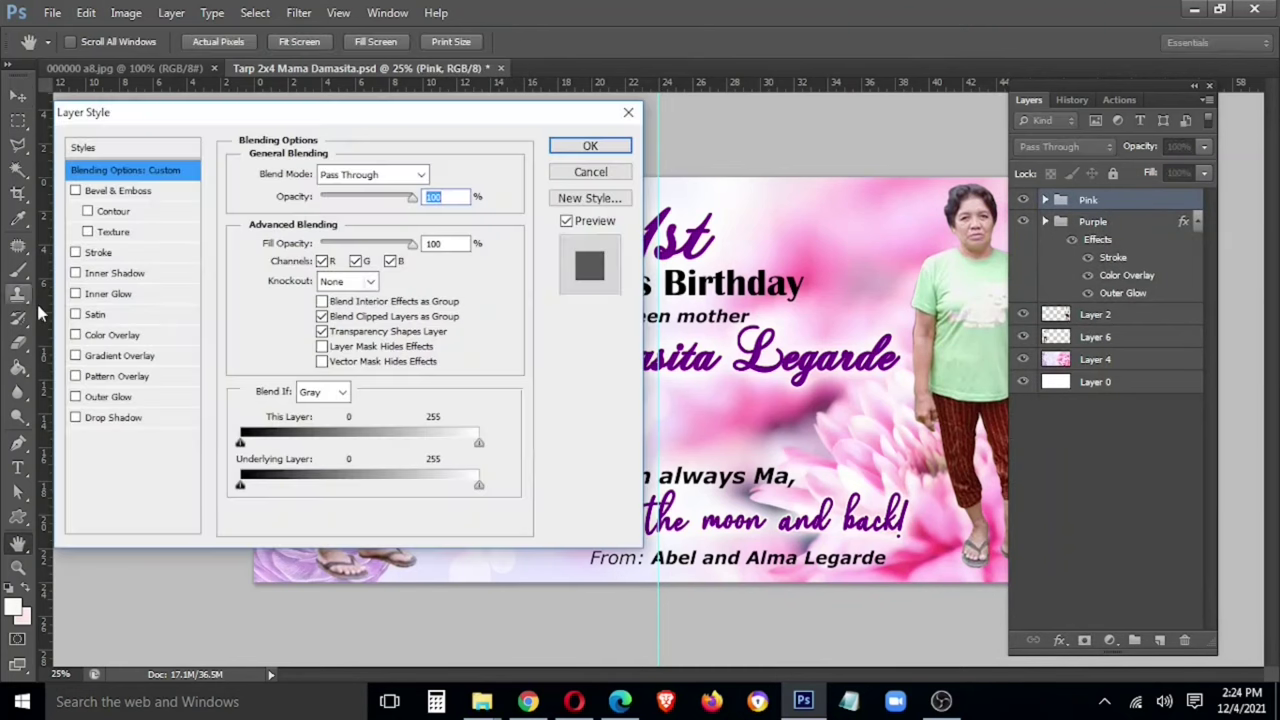
{"action": "left_click", "coordinate": [90, 336]}
{"action": "left_click", "coordinate": [438, 174]}
{"action": "left_click", "coordinate": [311, 223]}
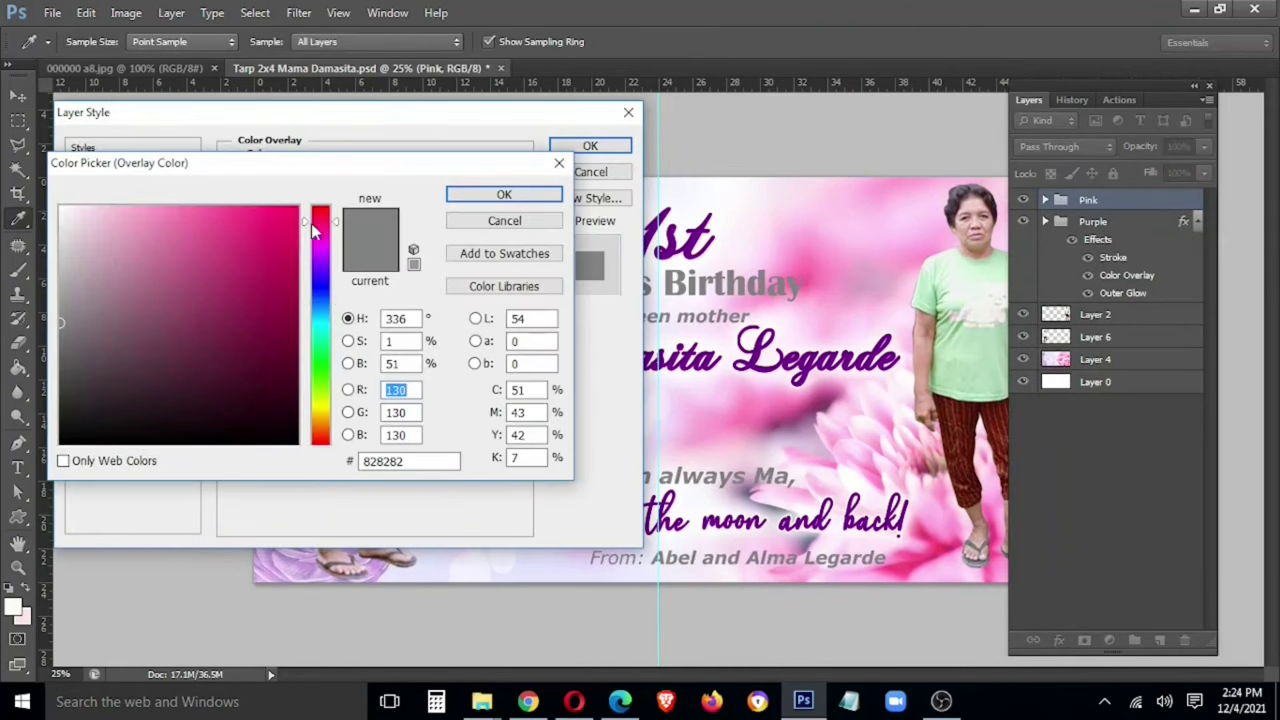
{"action": "left_click", "coordinate": [296, 258]}
{"action": "left_click", "coordinate": [504, 194]}
Add a white Stroke to the Pink group and apply the style
{"action": "left_click", "coordinate": [100, 251]}
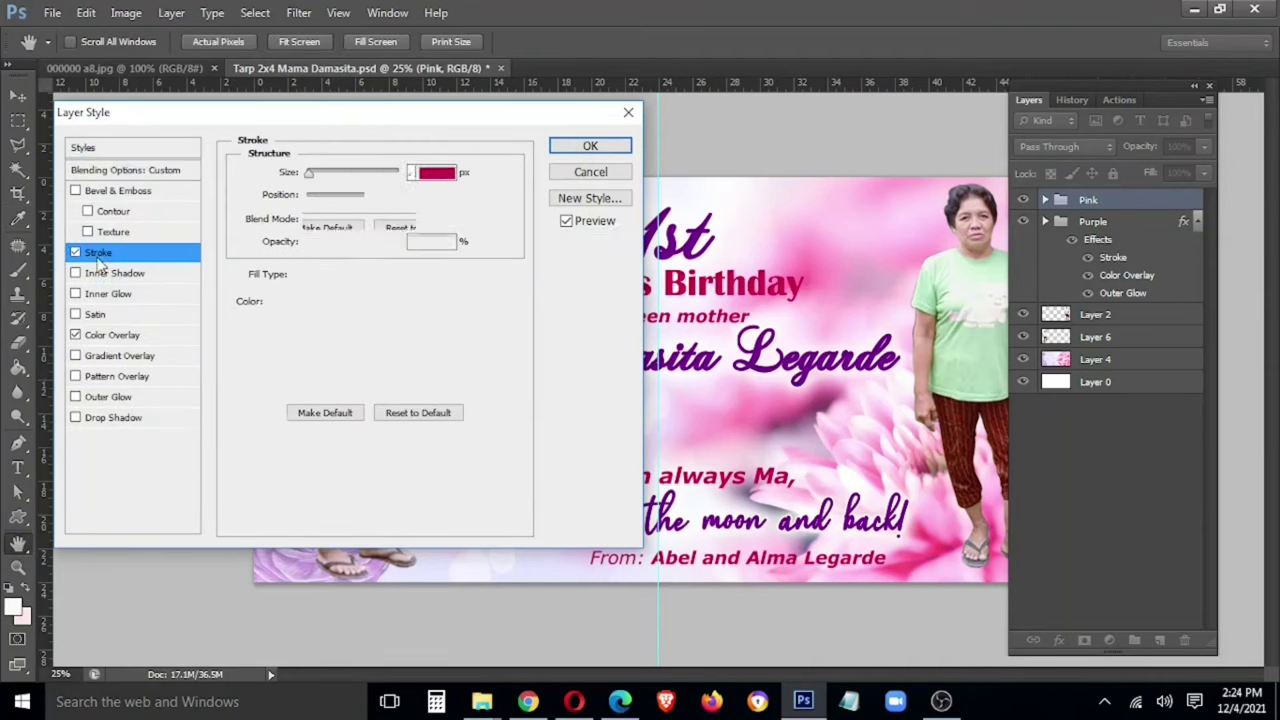
{"action": "left_click", "coordinate": [288, 279]}
{"action": "left_click", "coordinate": [60, 206]}
{"action": "left_click", "coordinate": [504, 194]}
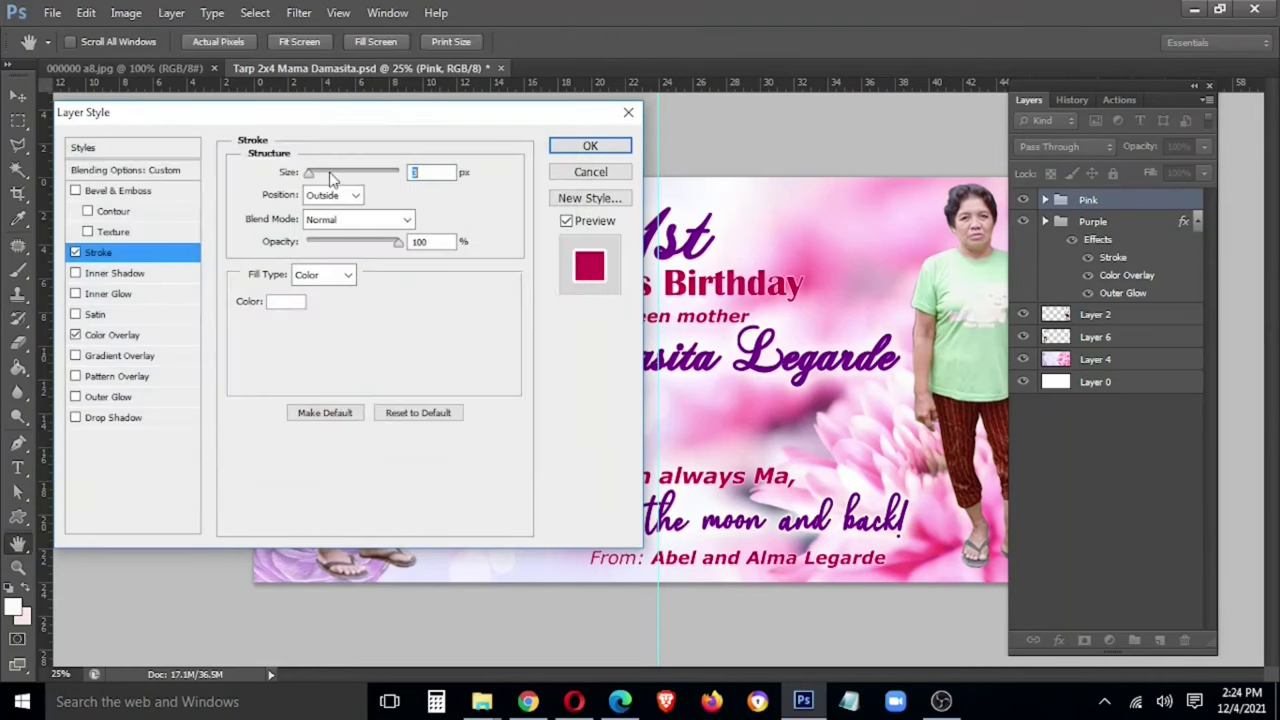
{"action": "left_click", "coordinate": [590, 146]}
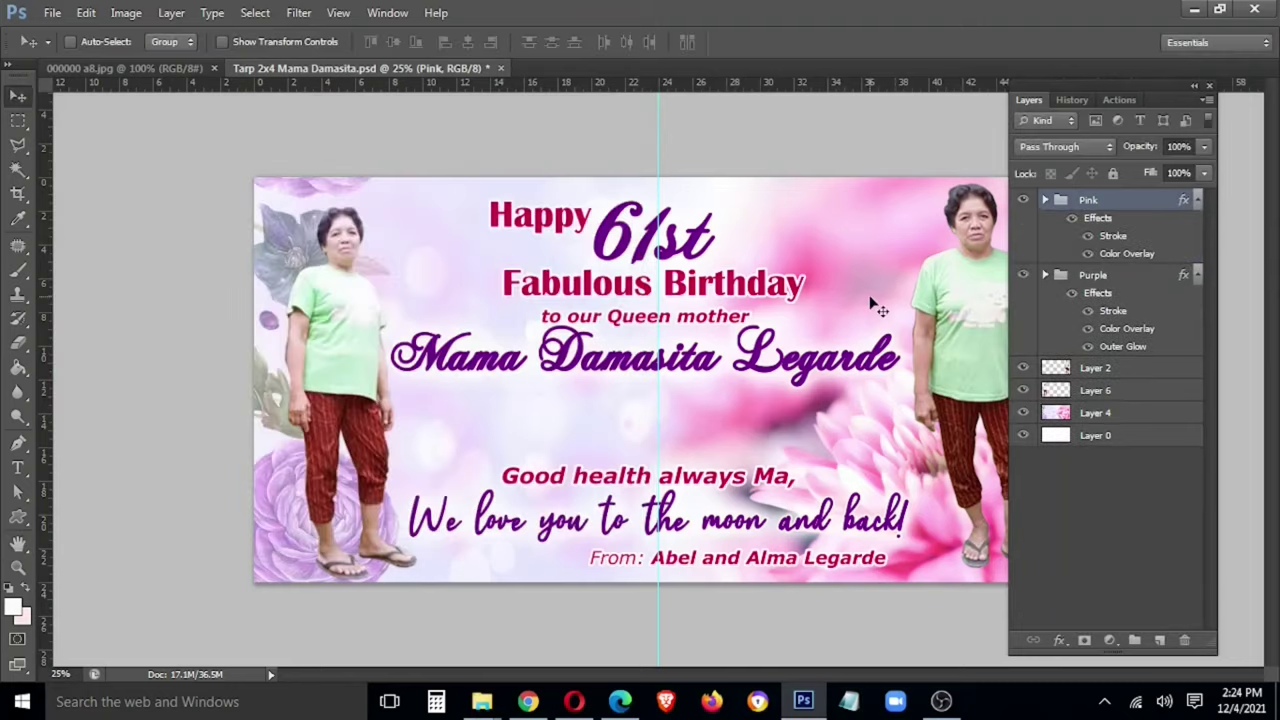
Move the mother's name text line lower on the banner and commit it
{"action": "right_click", "coordinate": [845, 368]}
{"action": "left_click", "coordinate": [880, 414]}
{"action": "left_click_drag", "start_coordinate": [845, 362], "coordinate": [849, 427]}
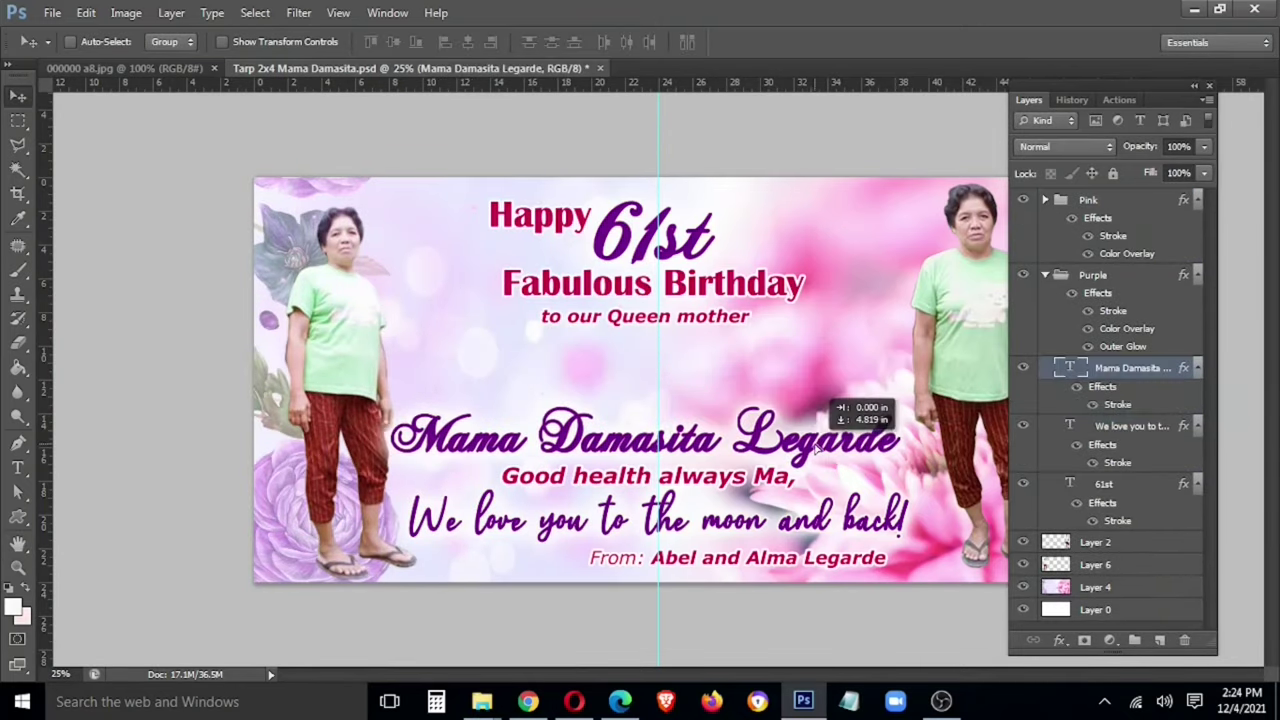
{"action": "left_click_drag", "start_coordinate": [678, 413], "coordinate": [678, 396]}
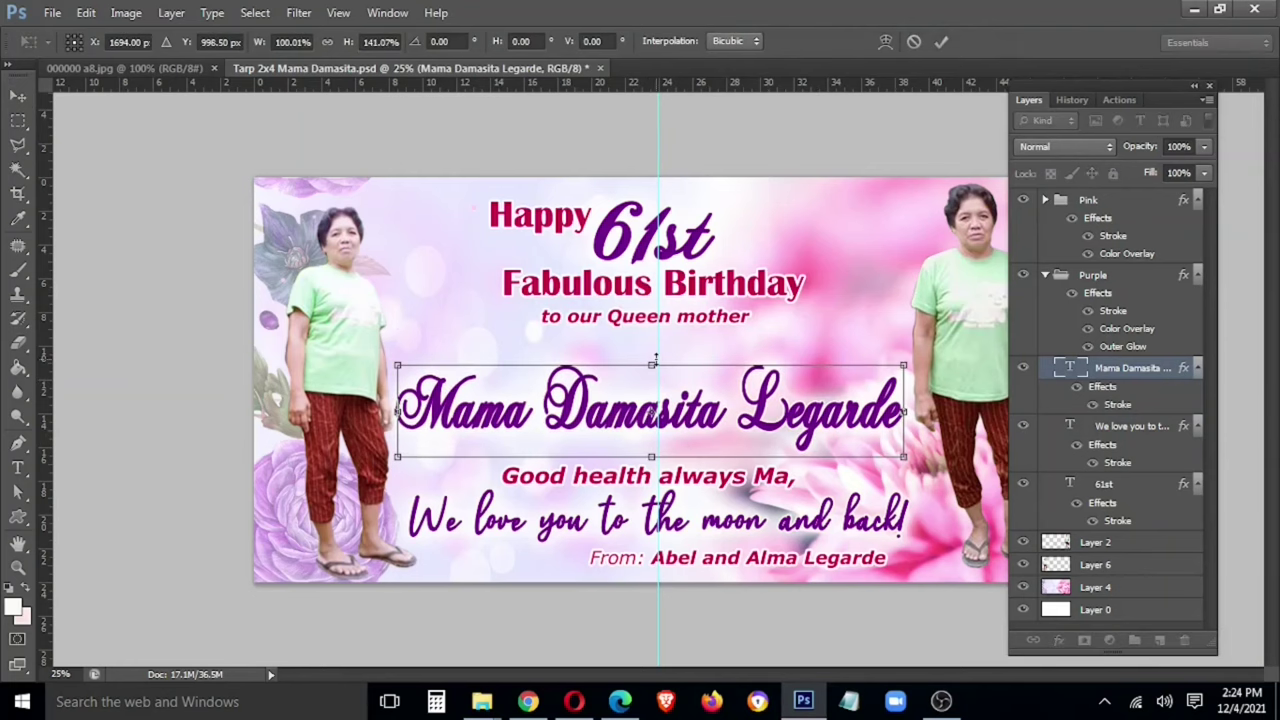
{"action": "key", "text": "Return"}
Shift Happy, Fabulous Birthday, 61st and Queen mother about 56 px left; float the a8.jpg window
{"action": "right_click", "coordinate": [546, 210]}
{"action": "left_click", "coordinate": [558, 220]}
{"action": "right_click", "coordinate": [630, 290]}
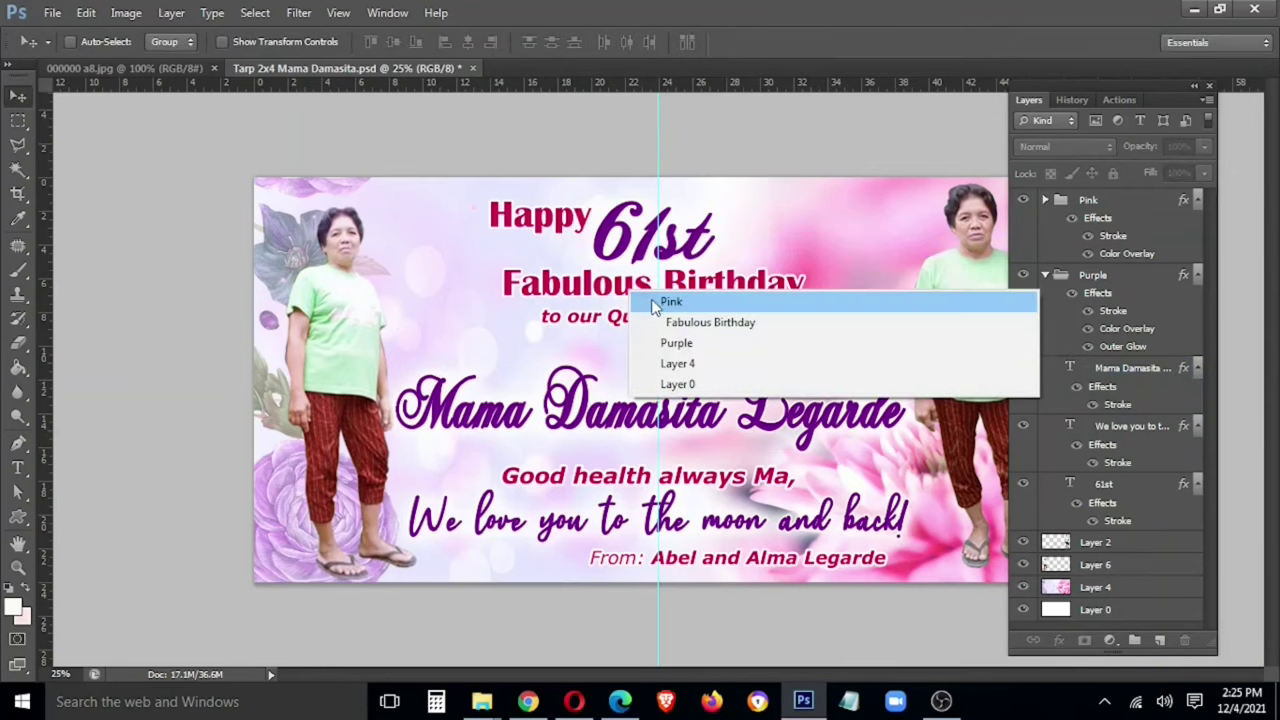
{"action": "left_click", "coordinate": [663, 322]}
{"action": "right_click", "coordinate": [548, 229]}
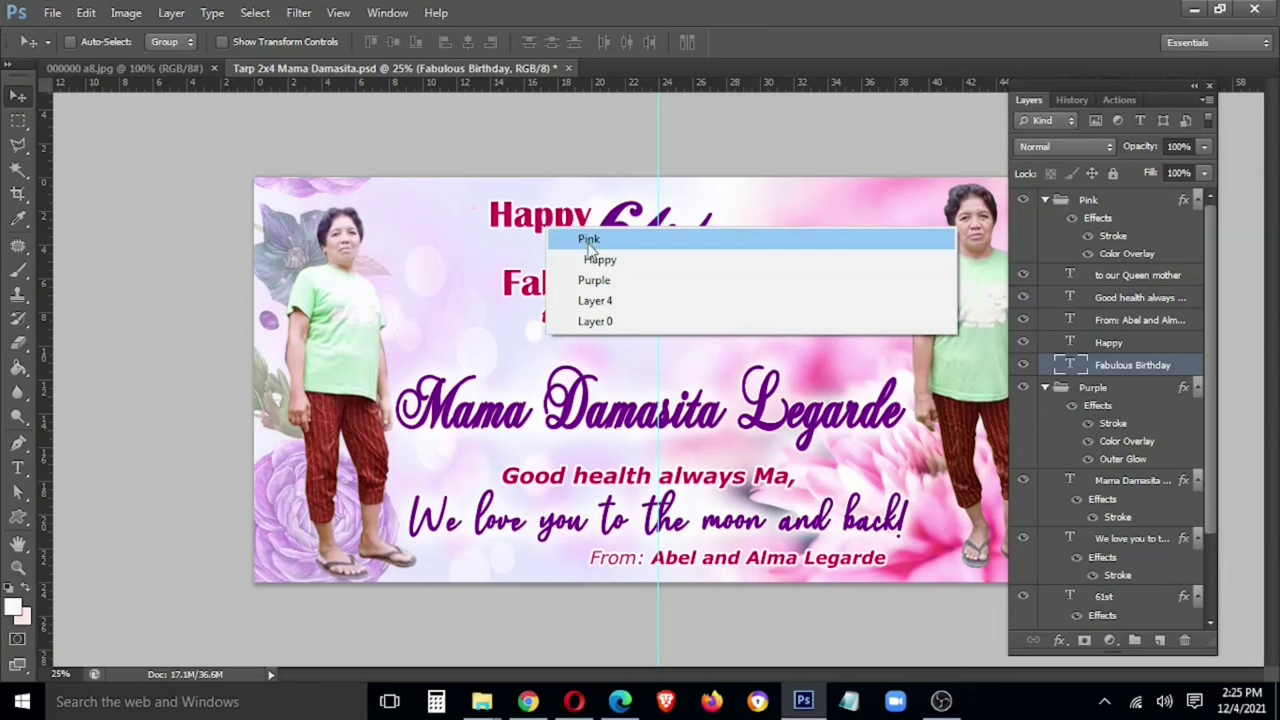
{"action": "left_click", "coordinate": [598, 259]}
{"action": "right_click", "coordinate": [657, 243]}
{"action": "left_click", "coordinate": [690, 292], "text": "shift"}
{"action": "right_click", "coordinate": [648, 286]}
{"action": "left_click", "coordinate": [690, 316], "text": "shift"}
{"action": "right_click", "coordinate": [645, 322]}
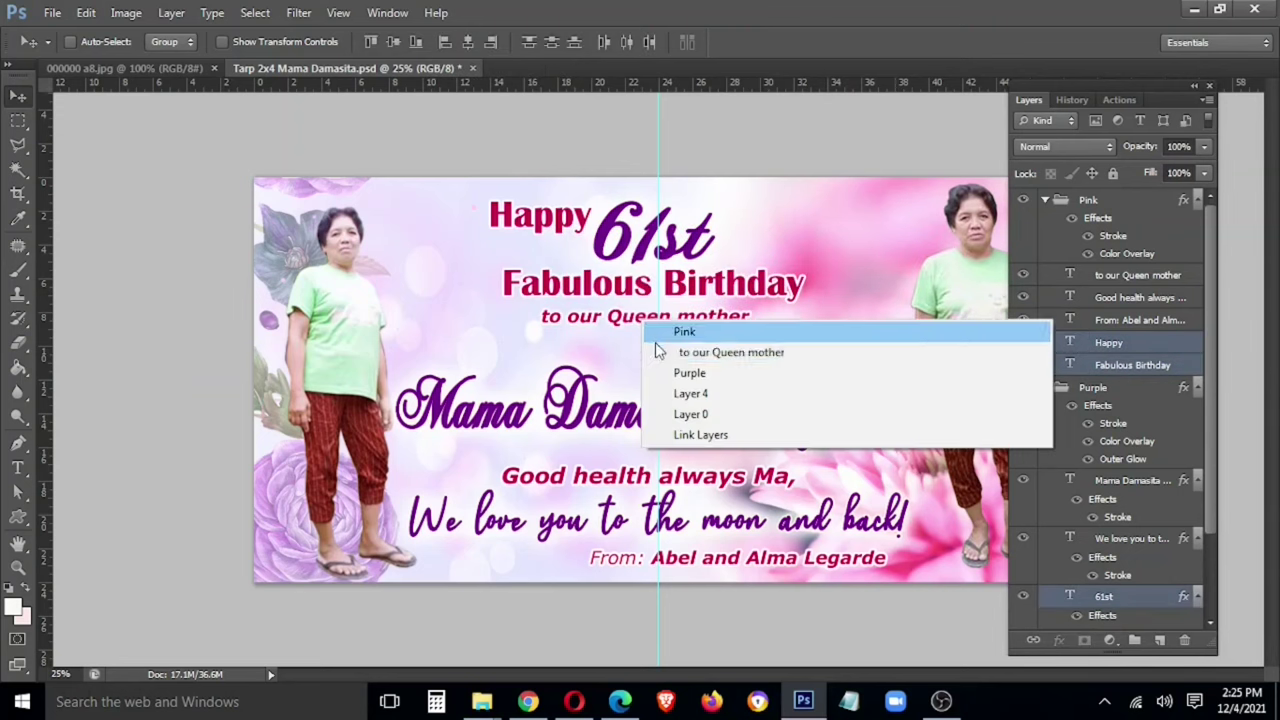
{"action": "left_click", "coordinate": [700, 352], "text": "shift"}
{"action": "left_click_drag", "start_coordinate": [731, 276], "coordinate": [675, 280]}
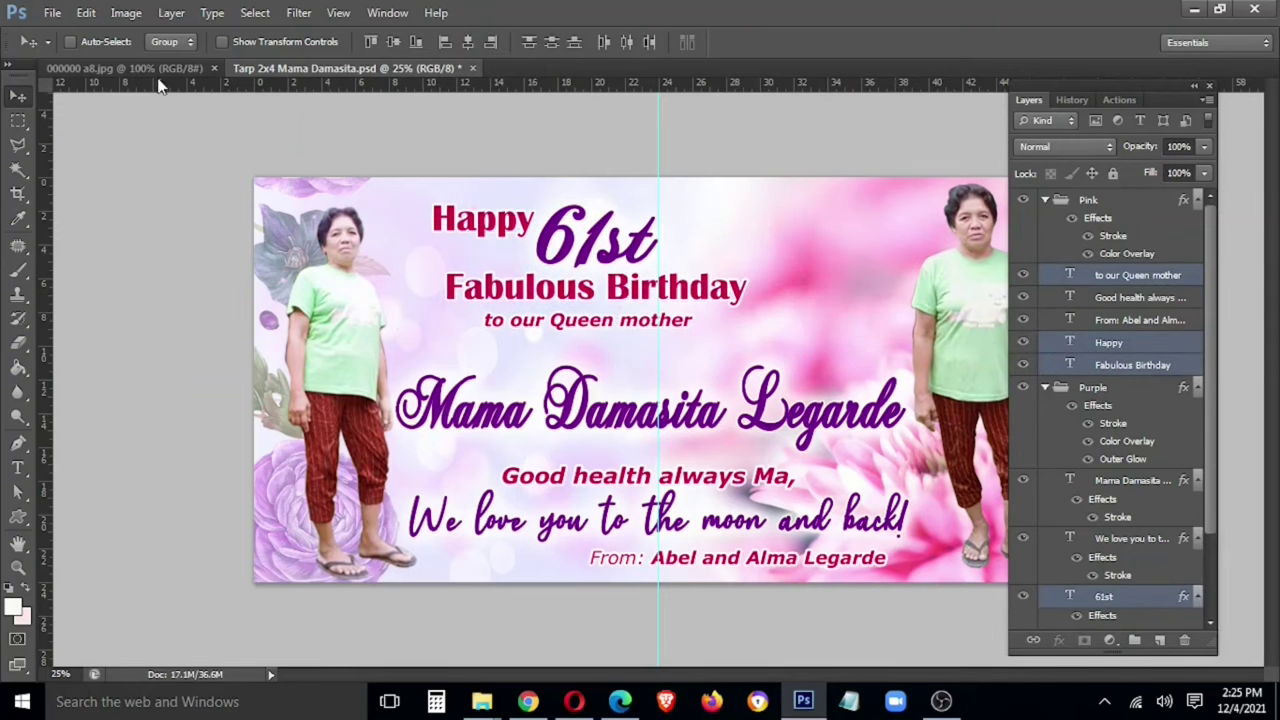
{"action": "left_click", "coordinate": [125, 68]}
{"action": "left_click_drag", "start_coordinate": [125, 68], "coordinate": [150, 307]}
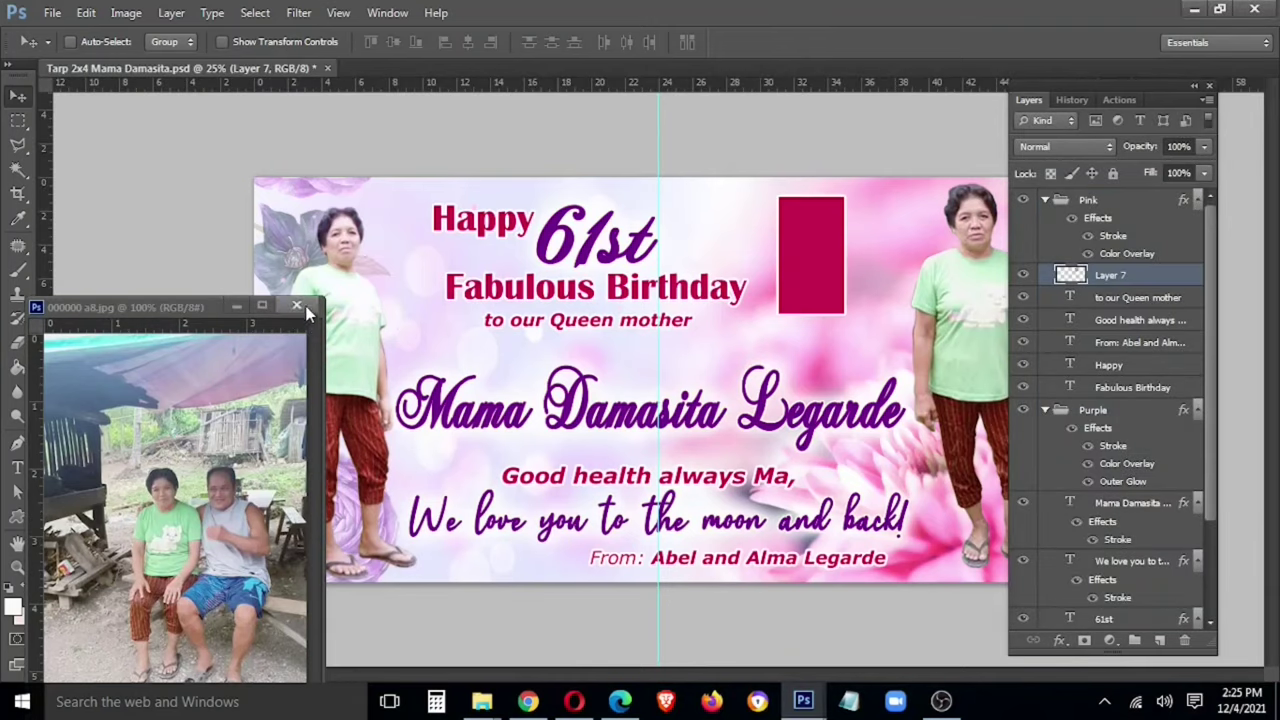
Clip the couple photo into the red rectangle and enlarge it beside the name
{"action": "left_click", "coordinate": [296, 305]}
{"action": "key", "text": "ctrl+alt+g"}
{"action": "key", "text": "Tab"}
{"action": "key", "text": "ctrl+t"}
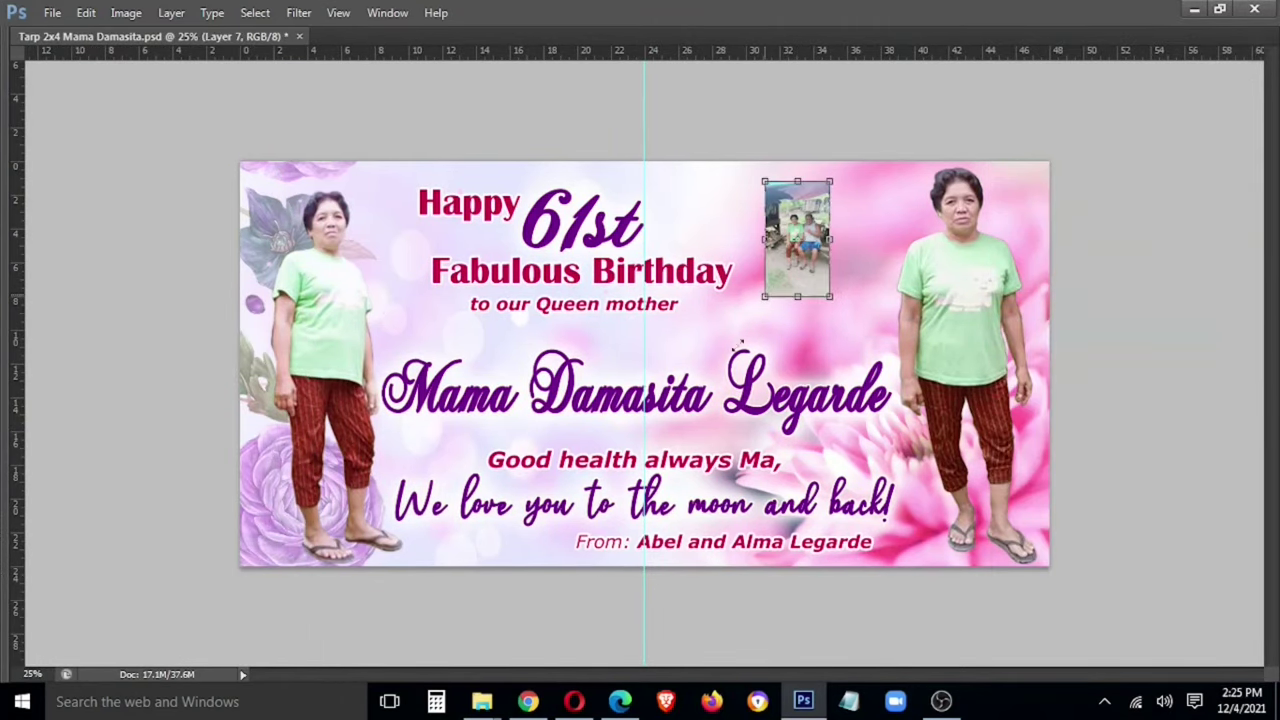
{"action": "left_click_drag", "start_coordinate": [763, 297], "coordinate": [628, 541]}
{"action": "left_click_drag", "start_coordinate": [773, 333], "coordinate": [828, 343]}
{"action": "key", "text": "Return"}
Feather-erase the top of the couple photo, then move it right and up
{"action": "left_click_drag", "start_coordinate": [607, 166], "coordinate": [928, 258]}
{"action": "right_click", "coordinate": [821, 225]}
{"action": "left_click", "coordinate": [857, 274]}
{"action": "key", "text": "Return"}
{"action": "key", "text": "Delete"}
{"action": "key", "text": "ctrl+d"}
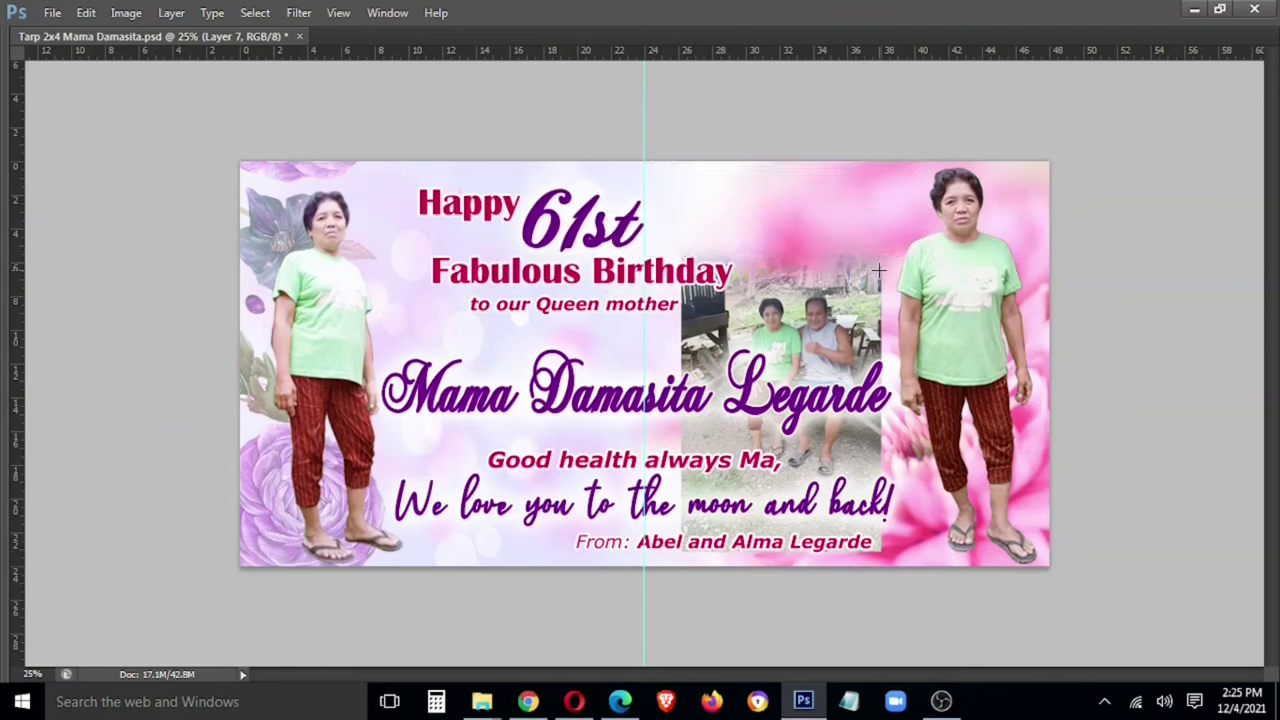
{"action": "left_click_drag", "start_coordinate": [858, 341], "coordinate": [880, 285]}
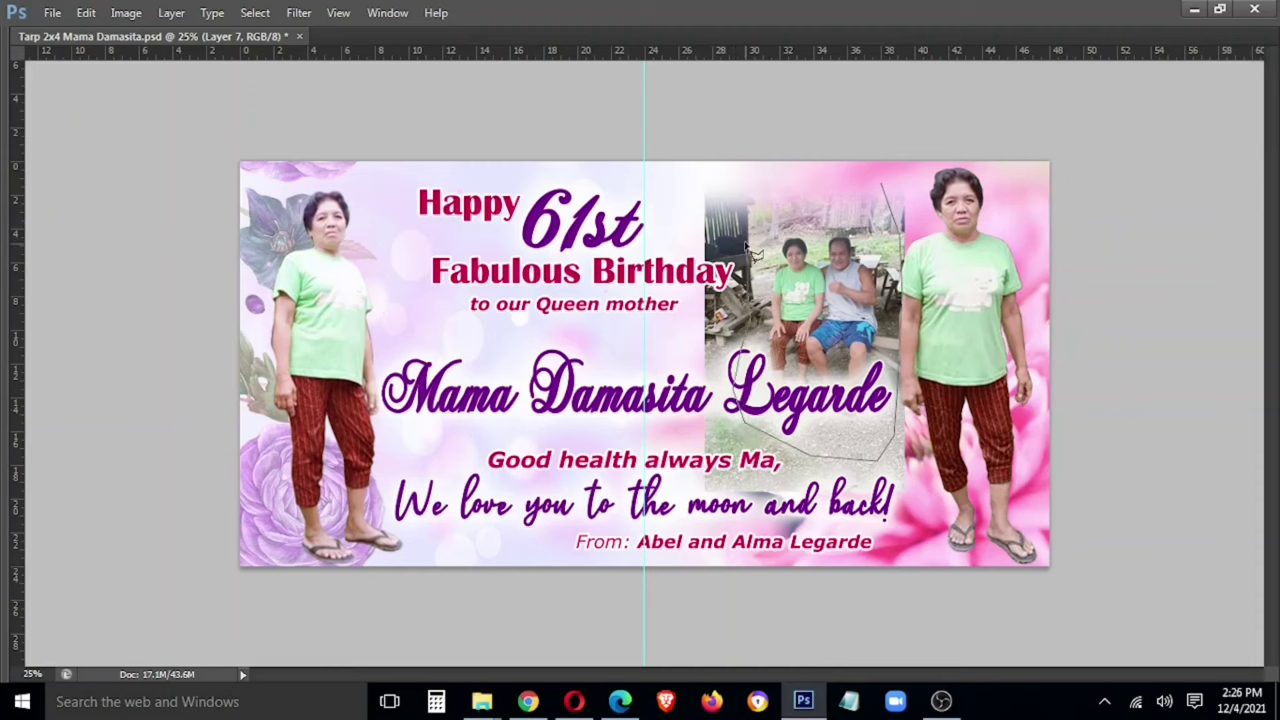
Trim the couple photo to a feathered lasso oval and move it left
{"action": "left_click", "coordinate": [817, 190]}
{"action": "right_click", "coordinate": [880, 207]}
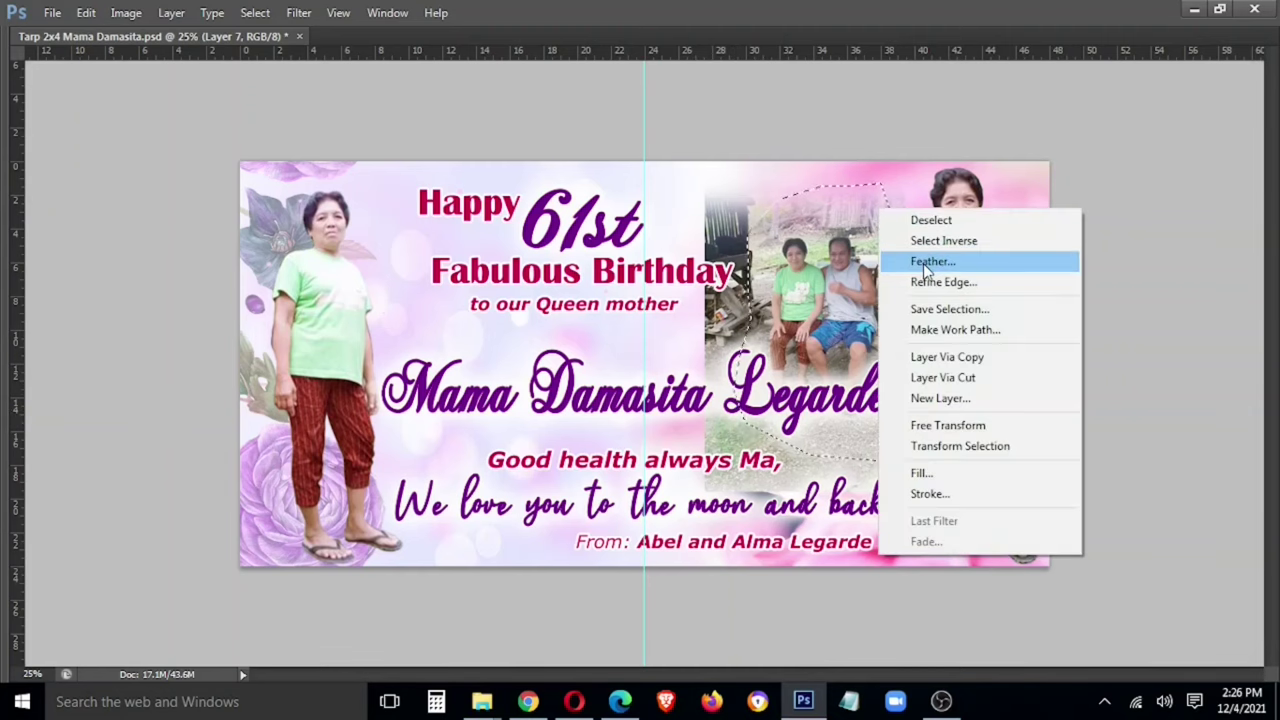
{"action": "left_click", "coordinate": [905, 261]}
{"action": "key", "text": "Return"}
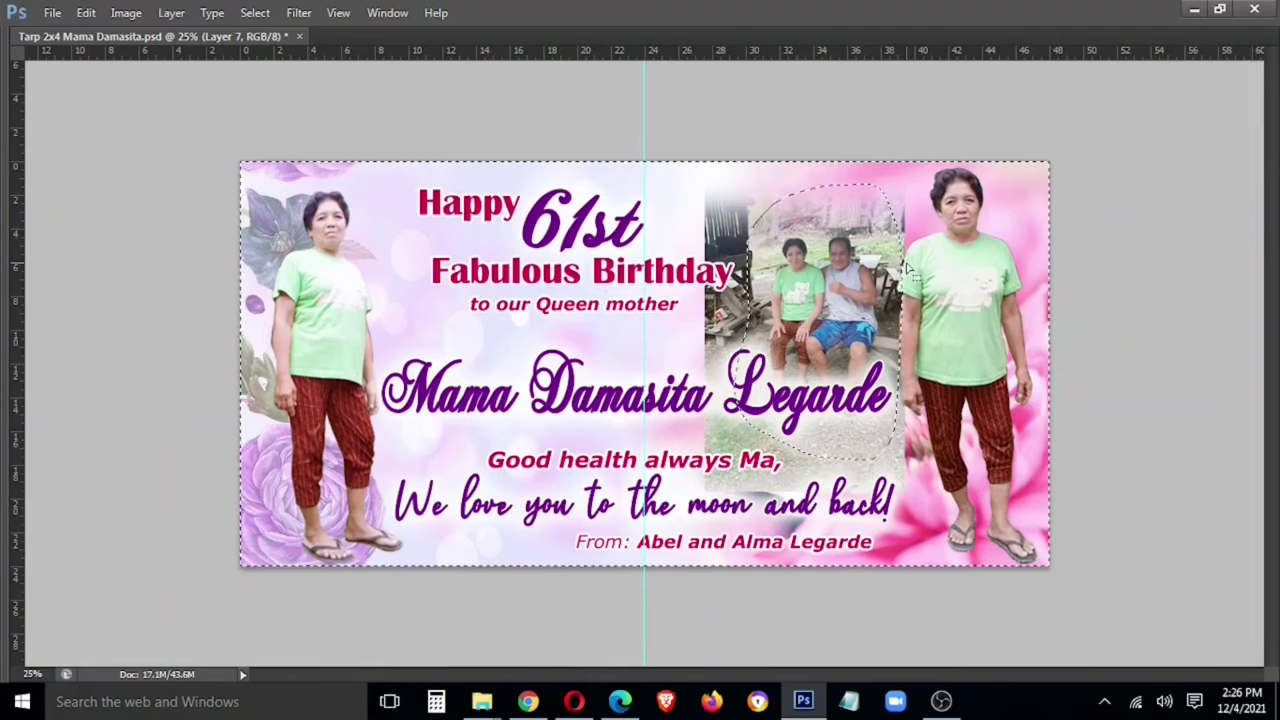
{"action": "key", "text": "ctrl+shift+i"}
{"action": "key", "text": "Delete"}
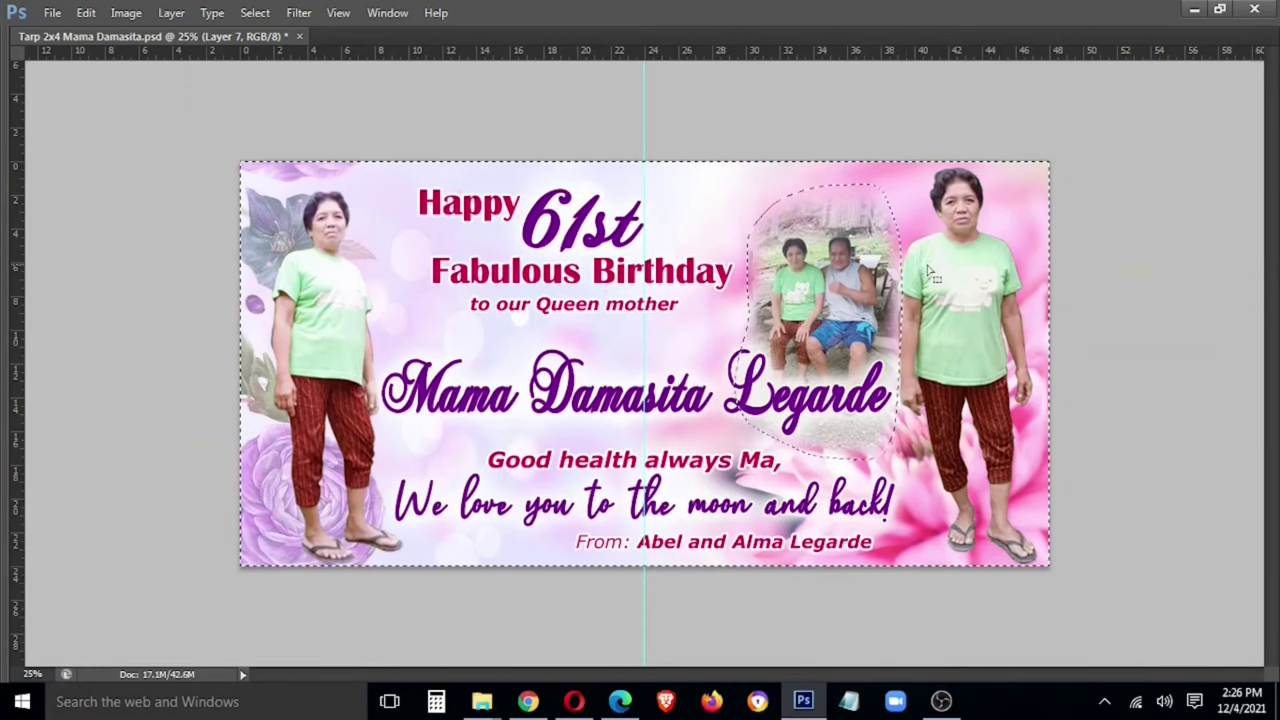
{"action": "key", "text": "ctrl+d"}
{"action": "left_click_drag", "start_coordinate": [828, 271], "coordinate": [778, 271]}
Enlarge and reposition the feathered couple photo beside the right-hand figure
{"action": "key", "text": "ctrl+t"}
{"action": "left_click_drag", "start_coordinate": [886, 191], "coordinate": [908, 114]}
{"action": "left_click_drag", "start_coordinate": [797, 290], "coordinate": [815, 313]}
{"action": "key", "text": "Return"}
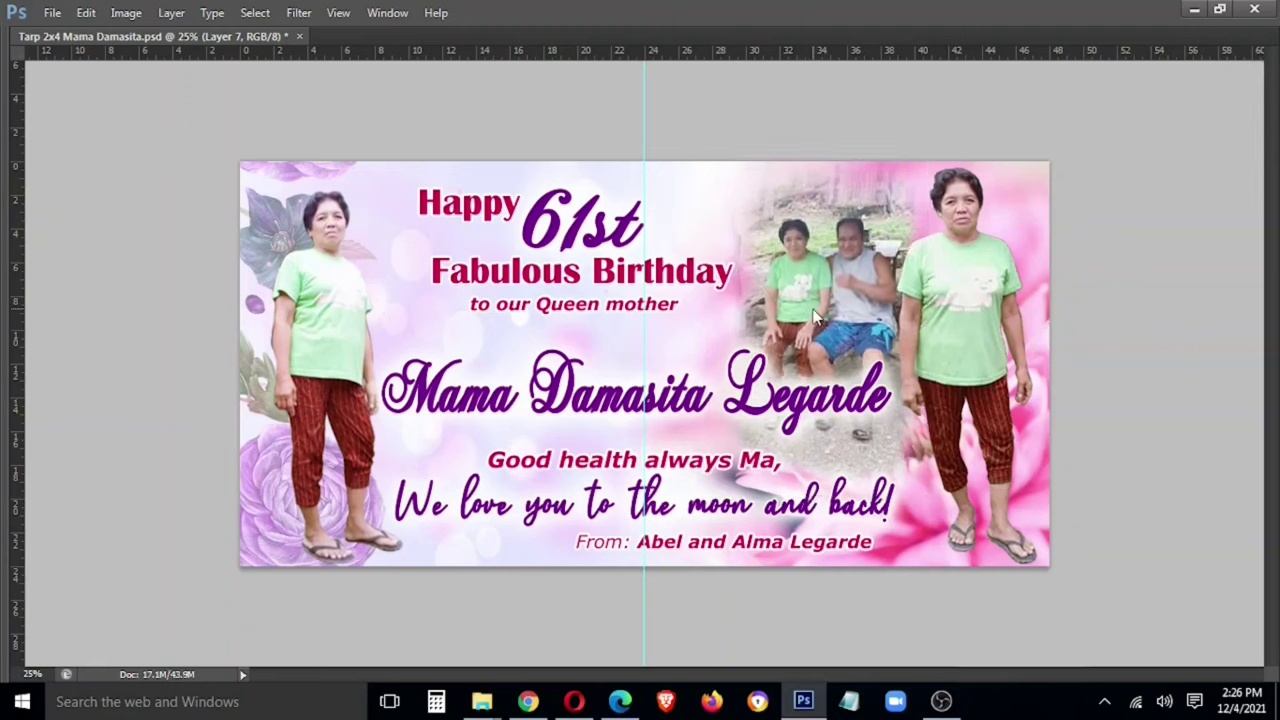
{"action": "key", "text": "bracketleft"}
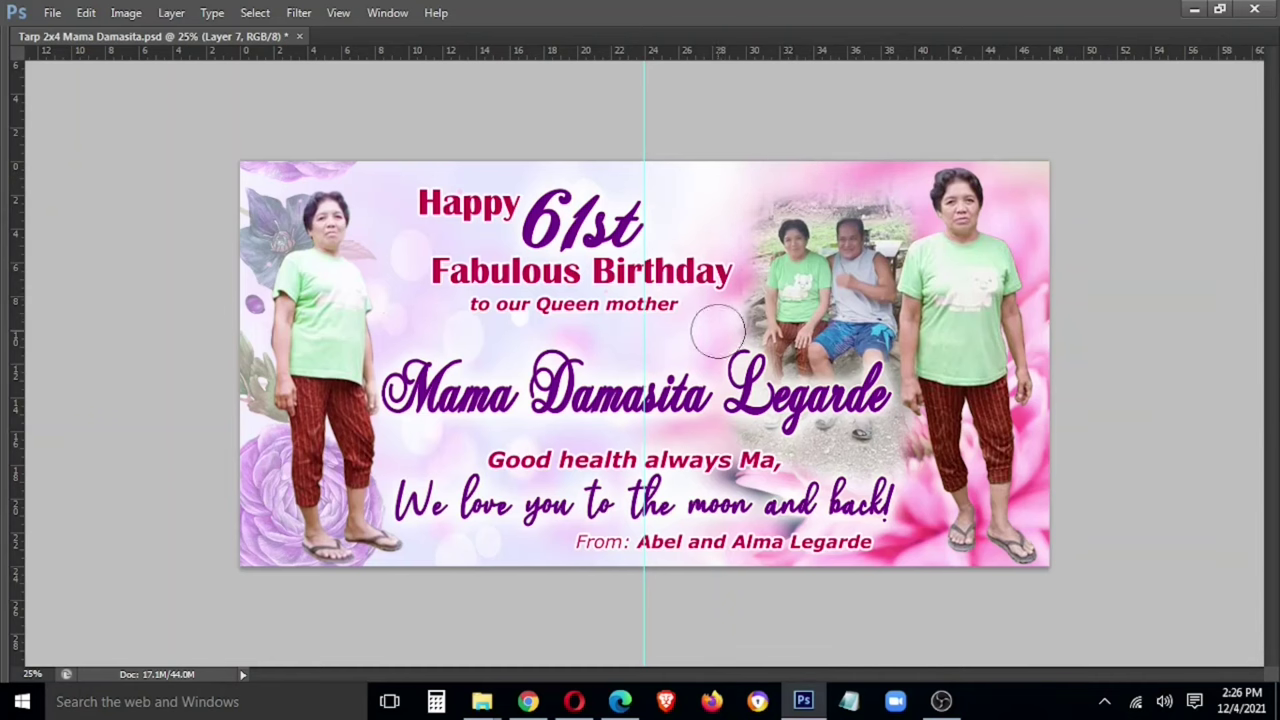
Brighten the couple photo's midtones with a Curves adjustment
{"action": "key", "text": "ctrl+m"}
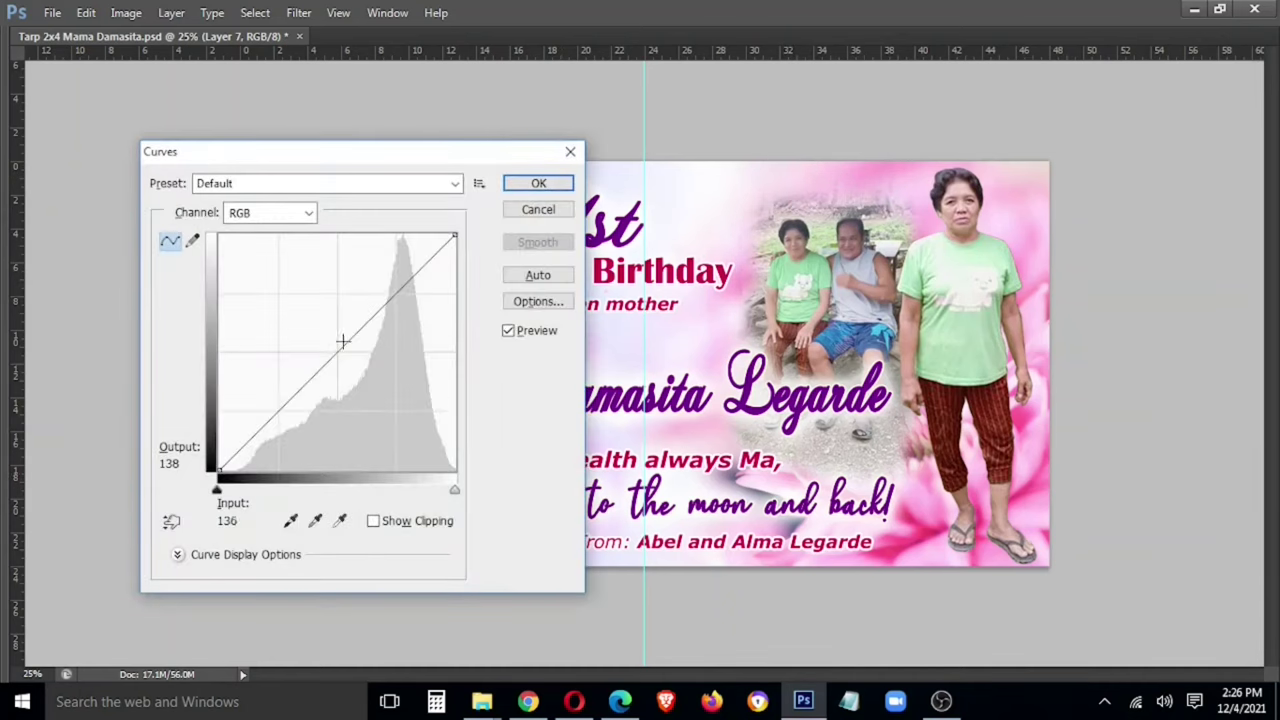
{"action": "left_click_drag", "start_coordinate": [342, 341], "coordinate": [325, 332]}
{"action": "left_click", "coordinate": [537, 184]}
Move the couple photo and scale it up from its top-left corner
{"action": "left_click_drag", "start_coordinate": [834, 305], "coordinate": [830, 312]}
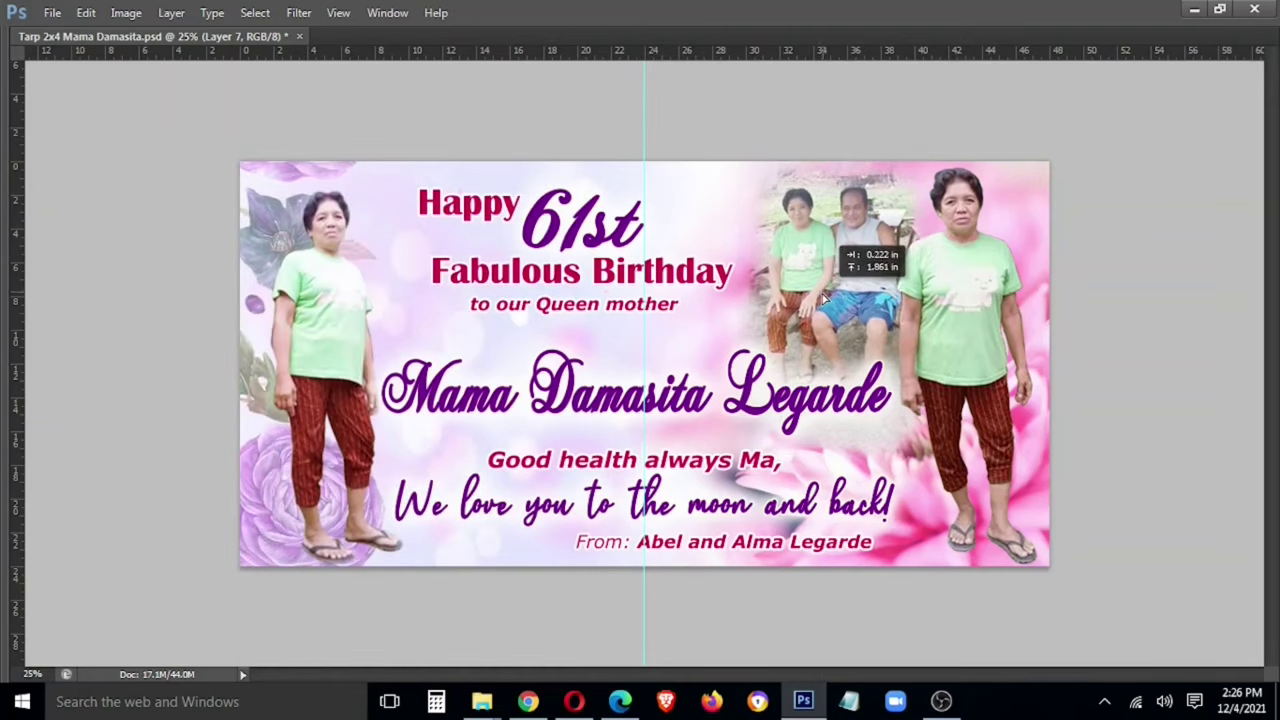
{"action": "key", "text": "ctrl+t"}
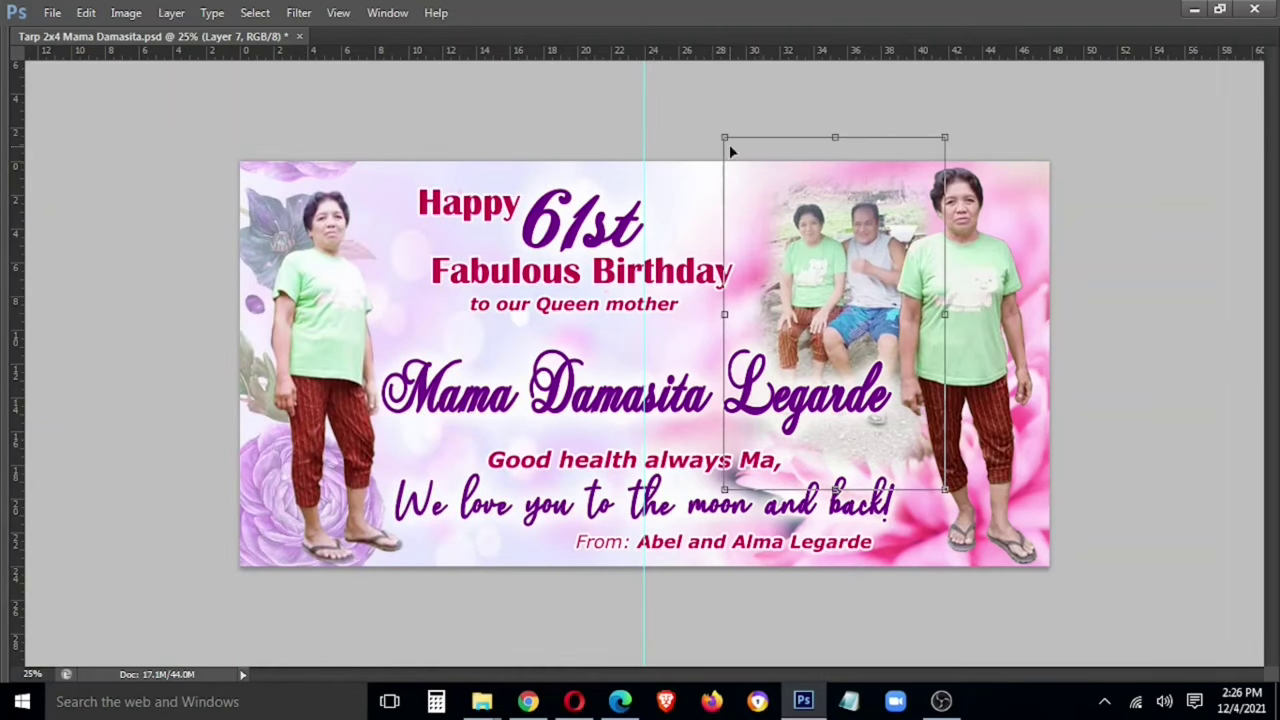
{"action": "left_click_drag", "start_coordinate": [730, 146], "coordinate": [717, 127]}
{"action": "key", "text": "Return"}
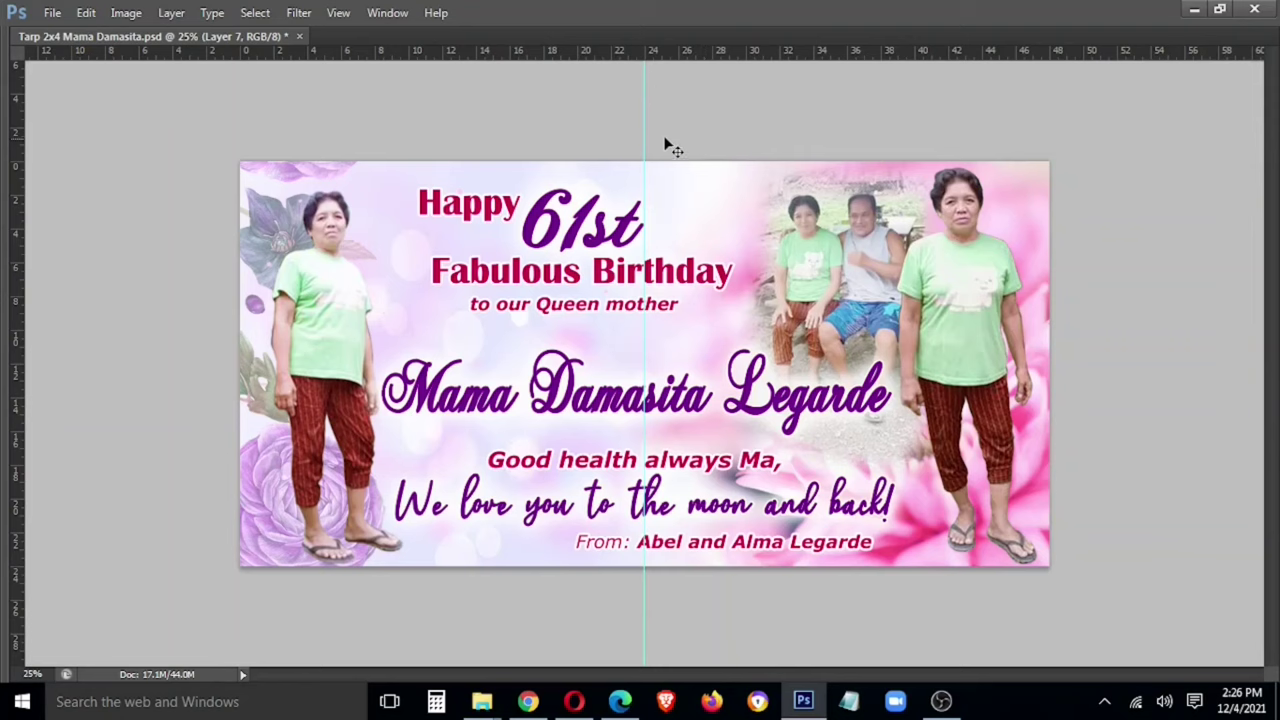
Select the Purple heading group and restore the hidden panels
{"action": "right_click", "coordinate": [258, 457]}
{"action": "left_click", "coordinate": [381, 489]}
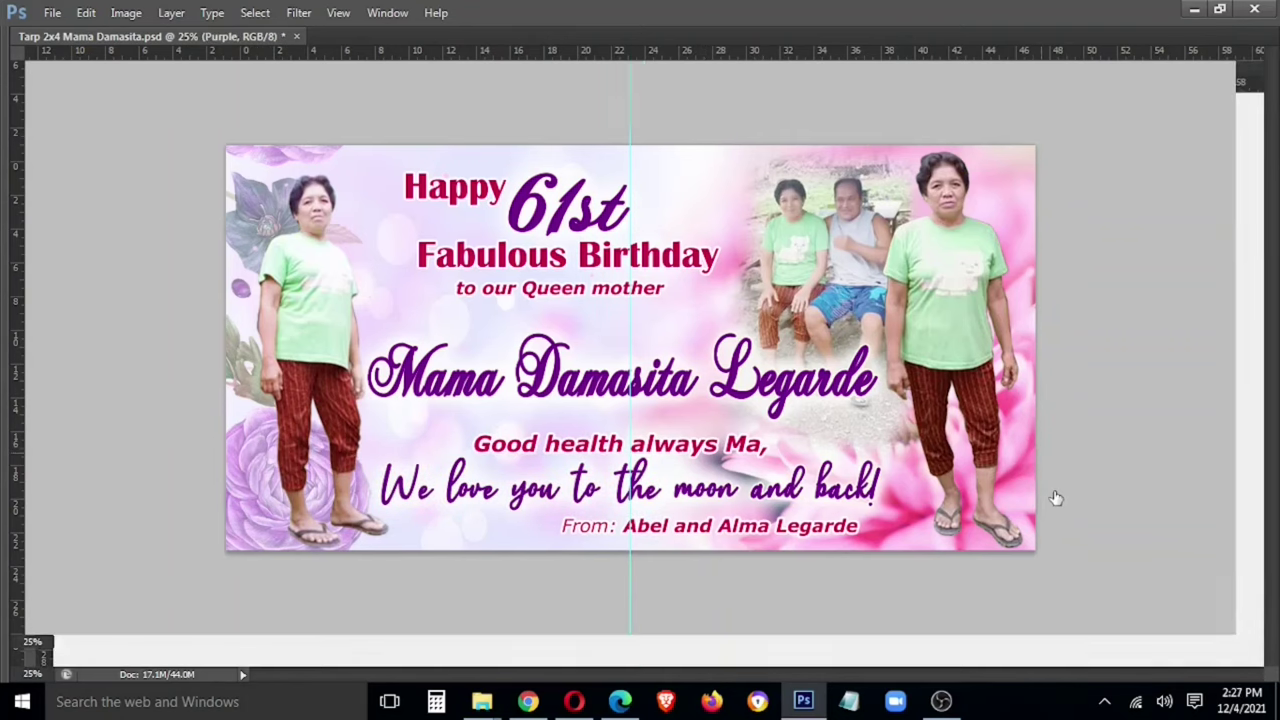
{"action": "key", "text": "Tab"}
Move Layer 7 directly above Layer 4 and merge them
{"action": "left_click", "coordinate": [1090, 595]}
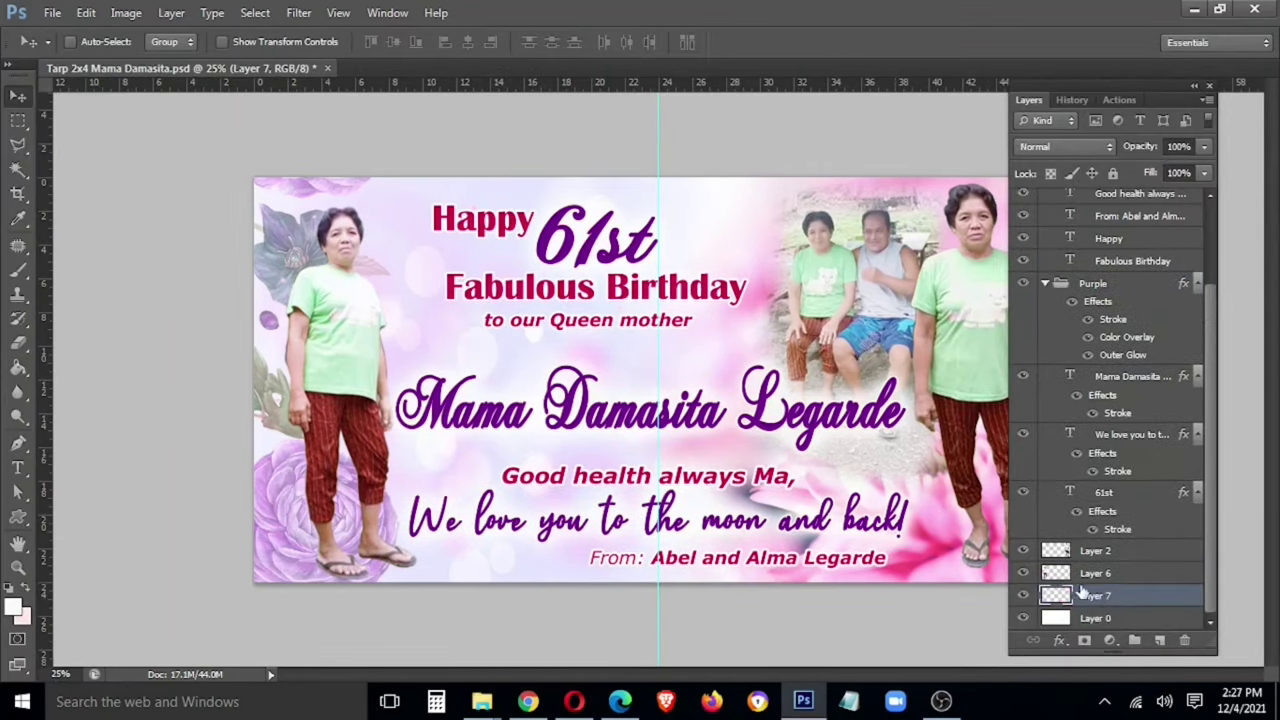
{"action": "left_click_drag", "start_coordinate": [1112, 580], "coordinate": [1170, 617]}
{"action": "key", "text": "ctrl+e"}
Darken the merged background's midtones with a Curves adjustment
{"action": "key", "text": "ctrl+m"}
{"action": "left_click_drag", "start_coordinate": [341, 326], "coordinate": [347, 364]}
{"action": "mouse_move", "coordinate": [409, 151]}
{"action": "left_mouse_down"}
{"action": "mouse_move", "coordinate": [735, 330]}
{"action": "mouse_move", "coordinate": [763, 201]}
{"action": "left_mouse_up"}
{"action": "left_click_drag", "start_coordinate": [703, 429], "coordinate": [714, 429]}
{"action": "left_click", "coordinate": [884, 240]}
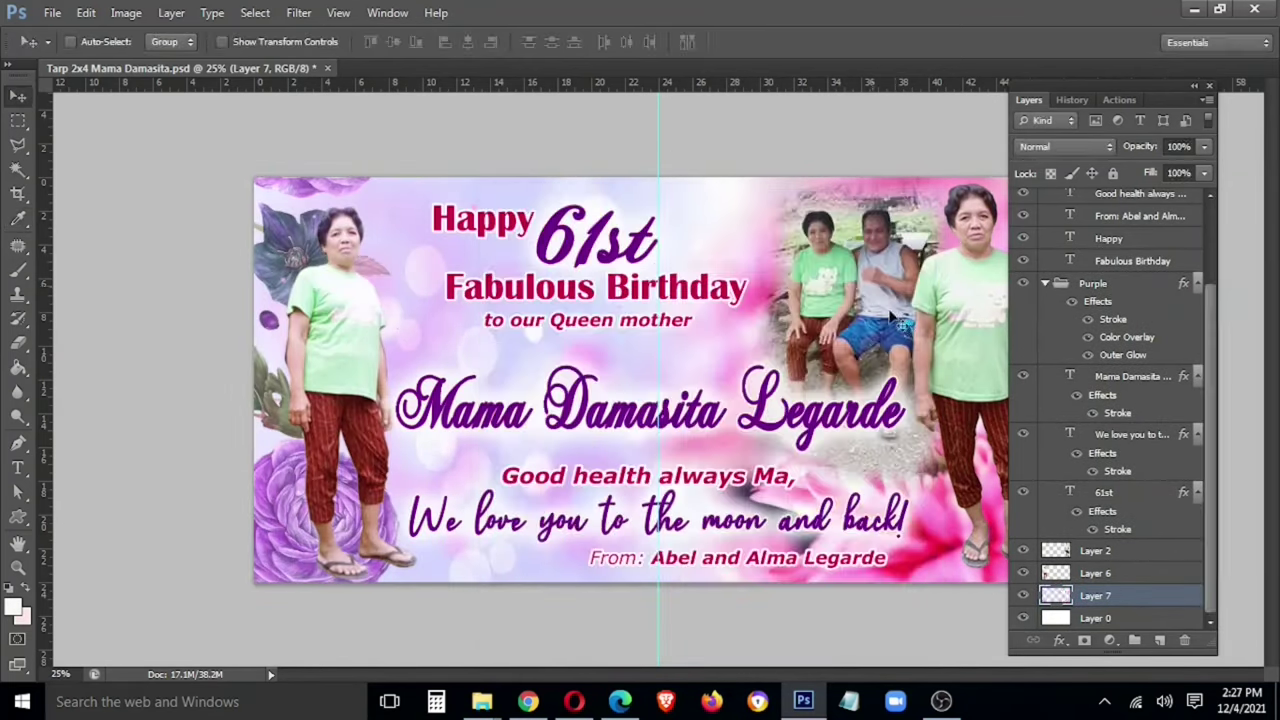
{"action": "key", "text": "Tab"}
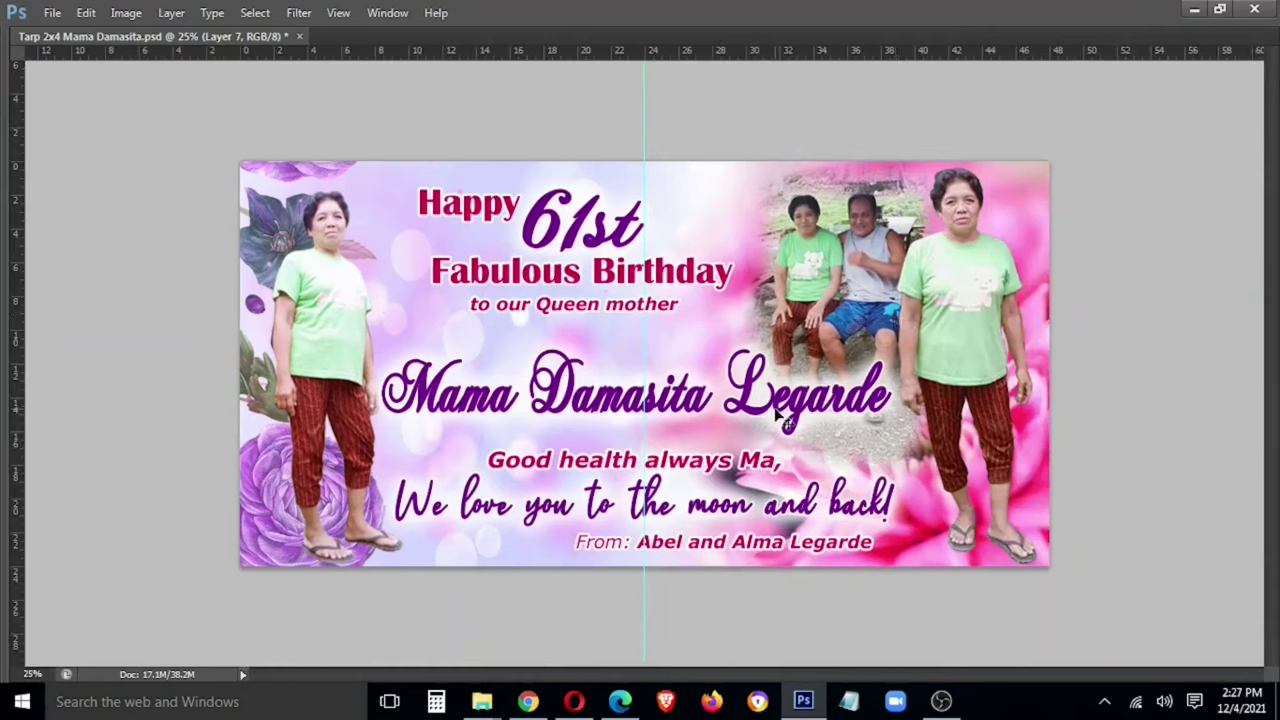
Try moving the couple photo left and up, then undo the move
{"action": "right_click", "coordinate": [866, 408]}
{"action": "left_click", "coordinate": [920, 452]}
{"action": "right_click", "coordinate": [878, 320]}
{"action": "left_click", "coordinate": [900, 369]}
{"action": "right_click", "coordinate": [820, 234]}
{"action": "left_click", "coordinate": [870, 309]}
{"action": "left_click_drag", "start_coordinate": [855, 295], "coordinate": [755, 270]}
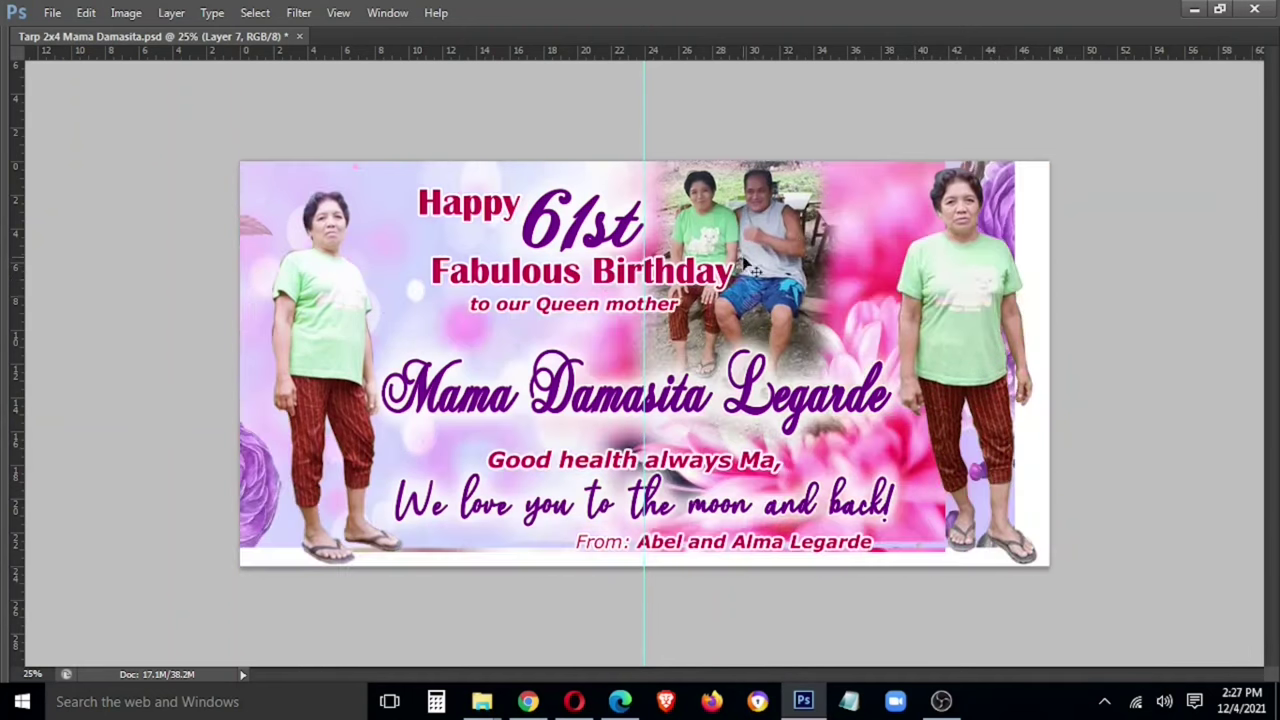
{"action": "key", "text": "ctrl+z"}
{"action": "key", "text": "Tab"}
Toggle Layer 7 and Layer 4 visibility to compare the banner with and without the background
{"action": "left_click", "coordinate": [1023, 596]}
{"action": "left_click", "coordinate": [1023, 596]}
{"action": "scroll", "coordinate": [1030, 598], "scroll_direction": "down", "scroll_amount": 1}
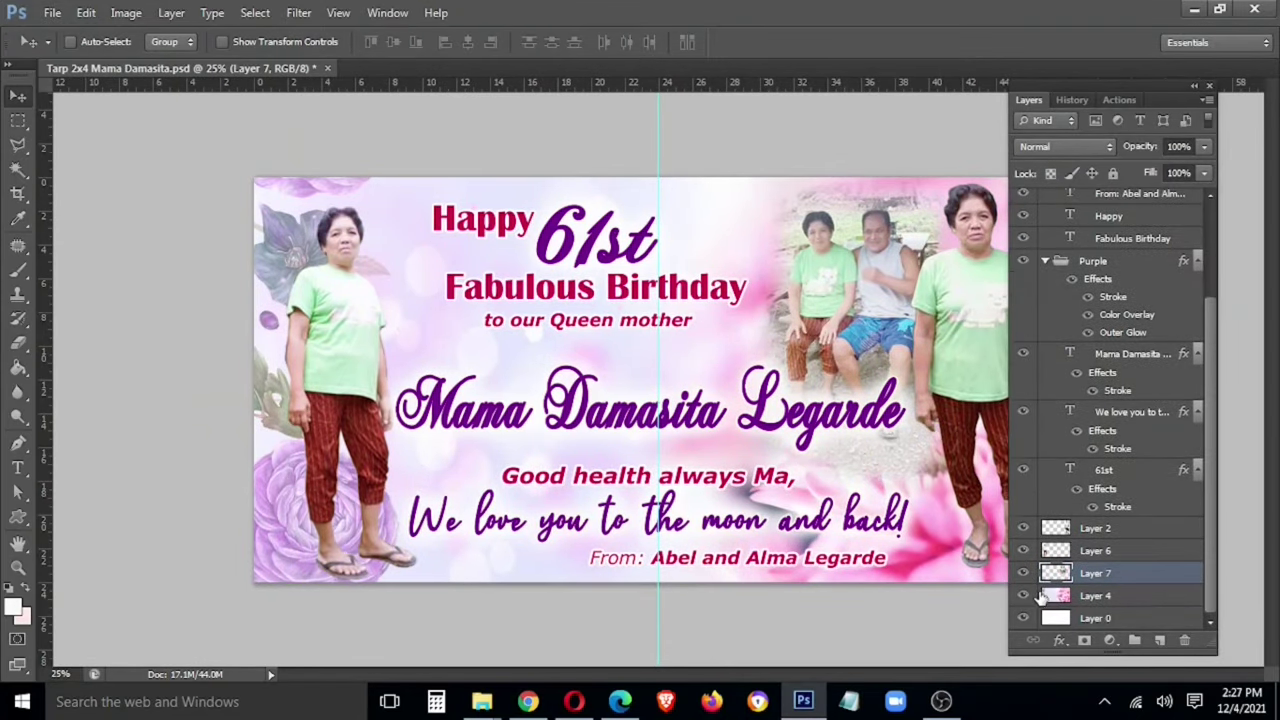
{"action": "left_click", "coordinate": [1023, 596]}
{"action": "left_click", "coordinate": [1023, 596]}
{"action": "left_click", "coordinate": [1023, 596]}
{"action": "left_click", "coordinate": [1023, 596]}
Deepen the pink background Layer 4 with another darkening Curves adjustment
{"action": "left_click", "coordinate": [1135, 597]}
{"action": "key", "text": "ctrl+m"}
{"action": "left_click_drag", "start_coordinate": [720, 450], "coordinate": [714, 428]}
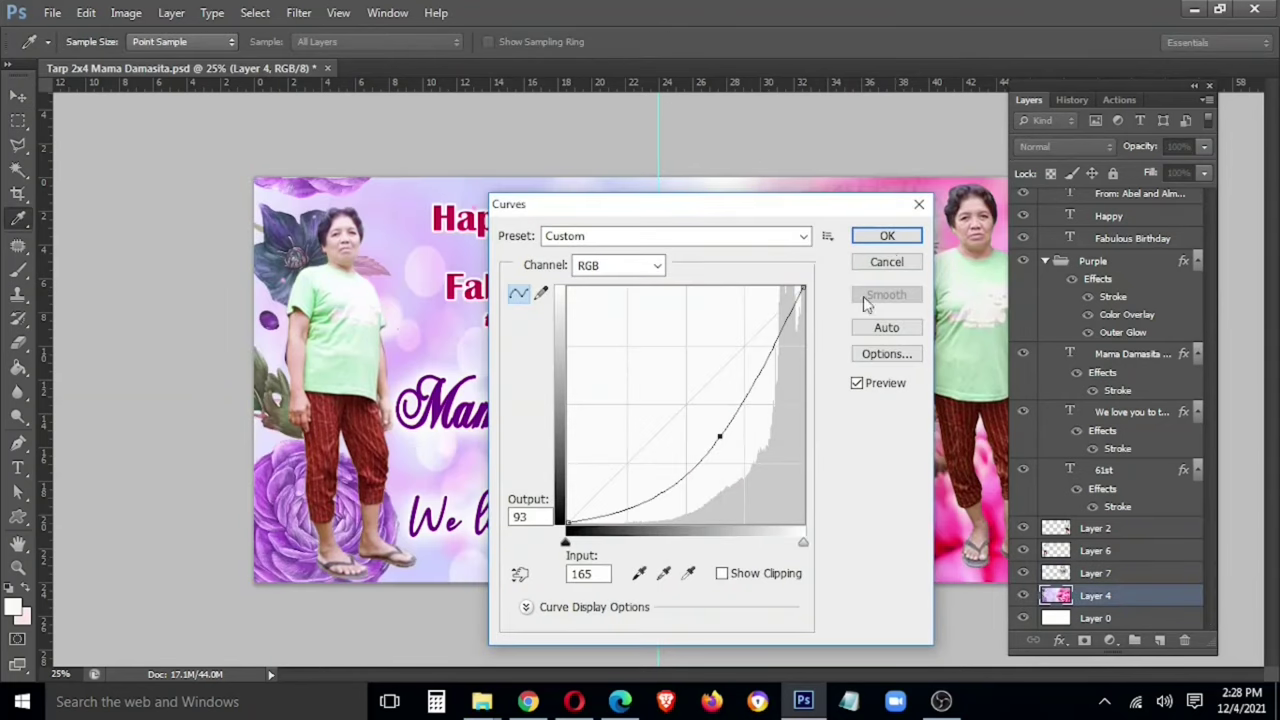
{"action": "left_click", "coordinate": [893, 245]}
{"action": "right_click", "coordinate": [866, 274]}
{"action": "left_click", "coordinate": [900, 305]}
Nudge the couple photo Layer 7 slightly to the right
{"action": "right_click", "coordinate": [868, 293]}
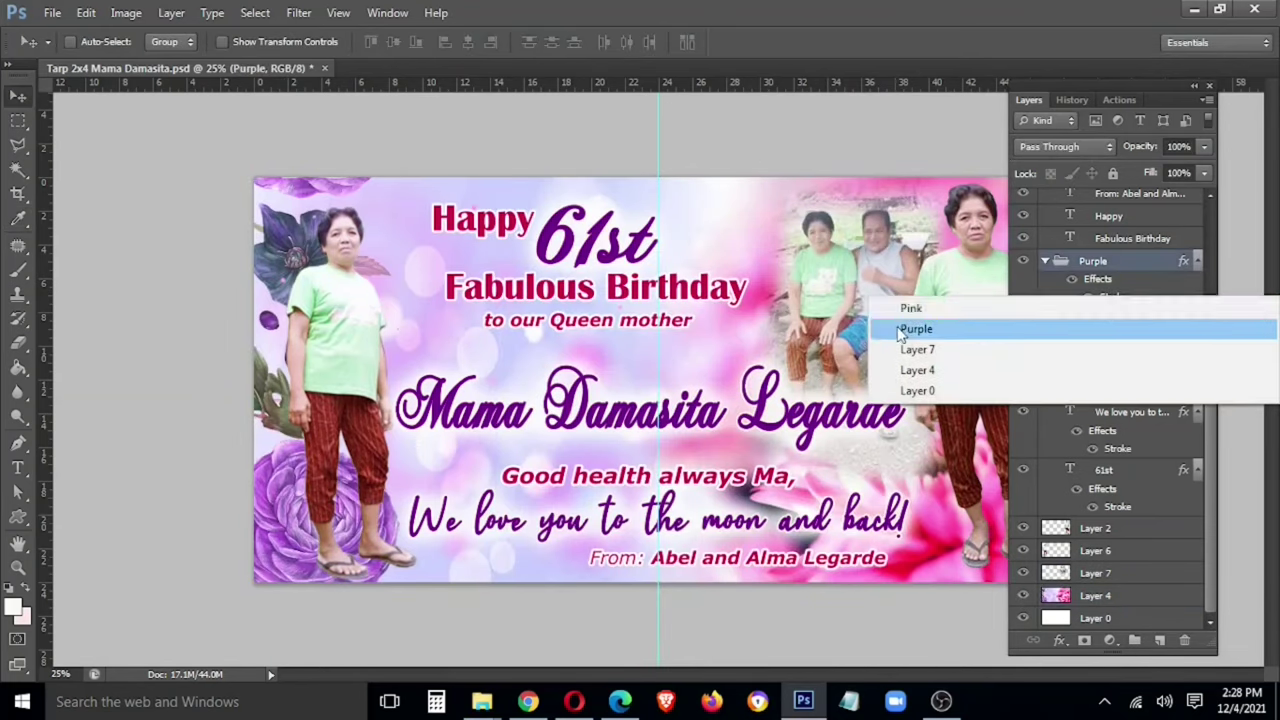
{"action": "left_click", "coordinate": [900, 347]}
{"action": "key", "text": "ctrl+t"}
{"action": "left_click_drag", "start_coordinate": [930, 440], "coordinate": [938, 437]}
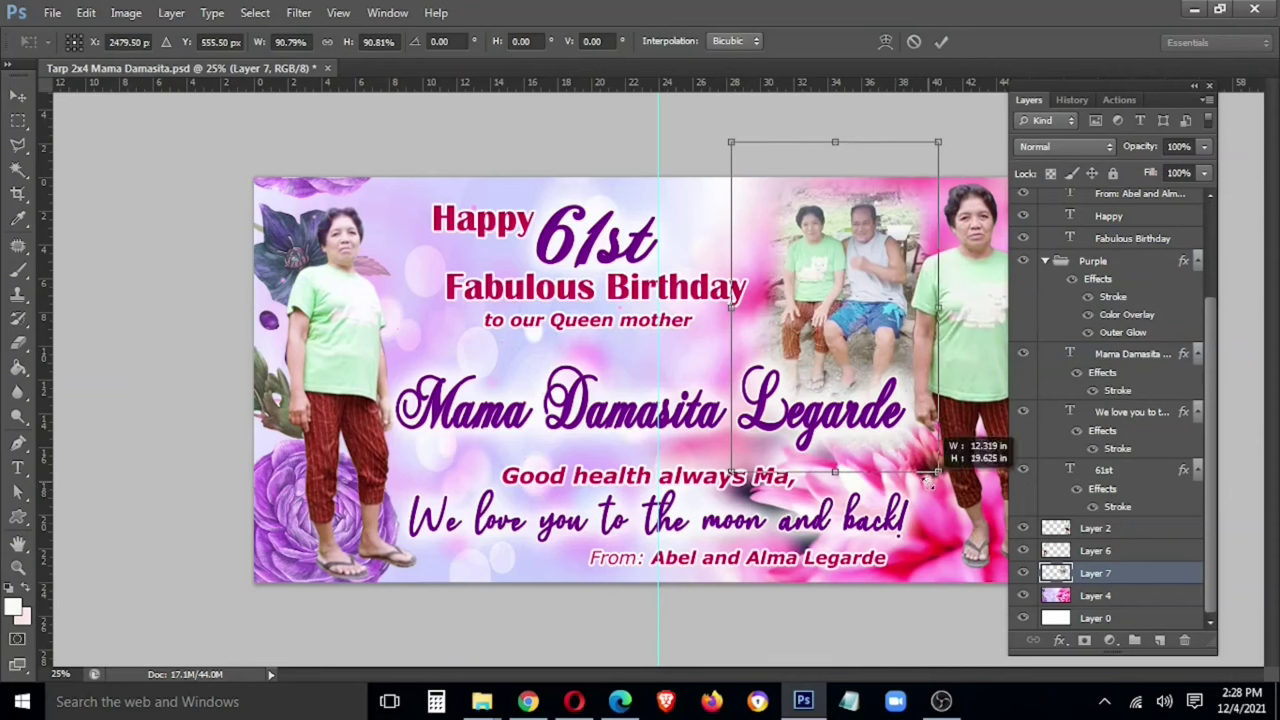
{"action": "key", "text": "Return"}
Move the Happy, 61st, Fabulous Birthday and Queen mother headings about 50 px right
{"action": "right_click", "coordinate": [463, 213]}
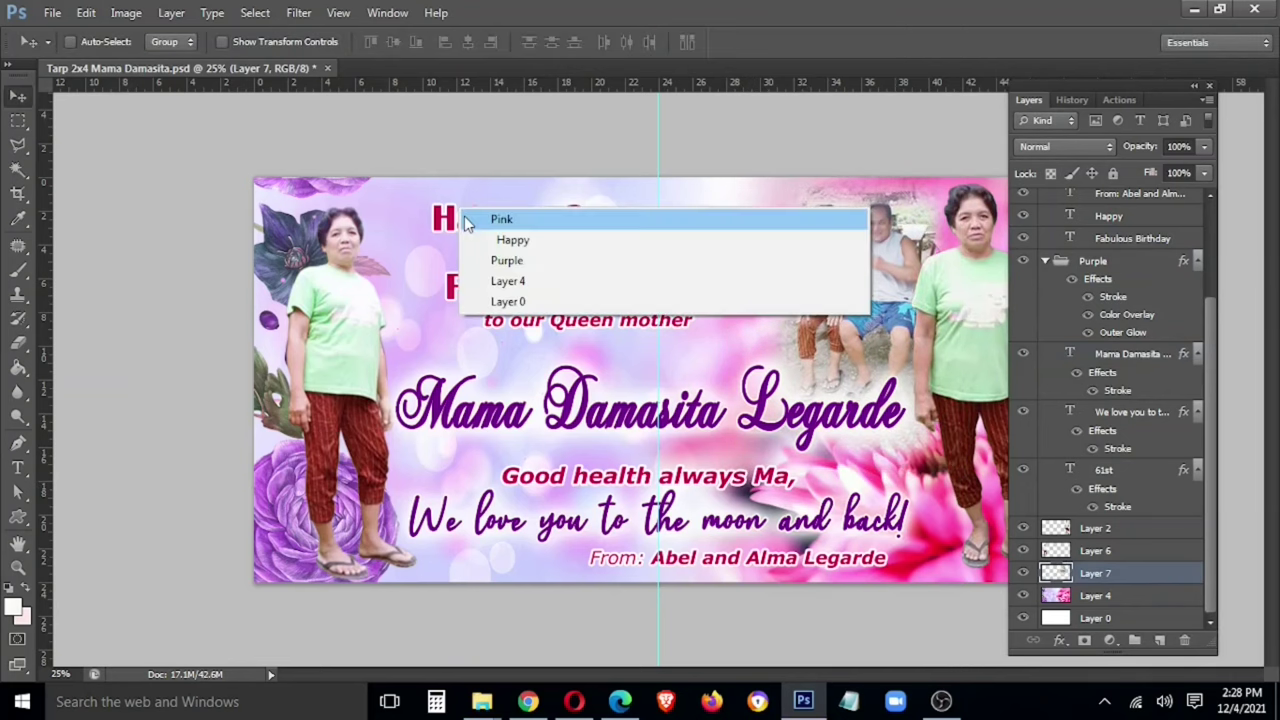
{"action": "left_click", "coordinate": [512, 240]}
{"action": "right_click", "coordinate": [583, 245]}
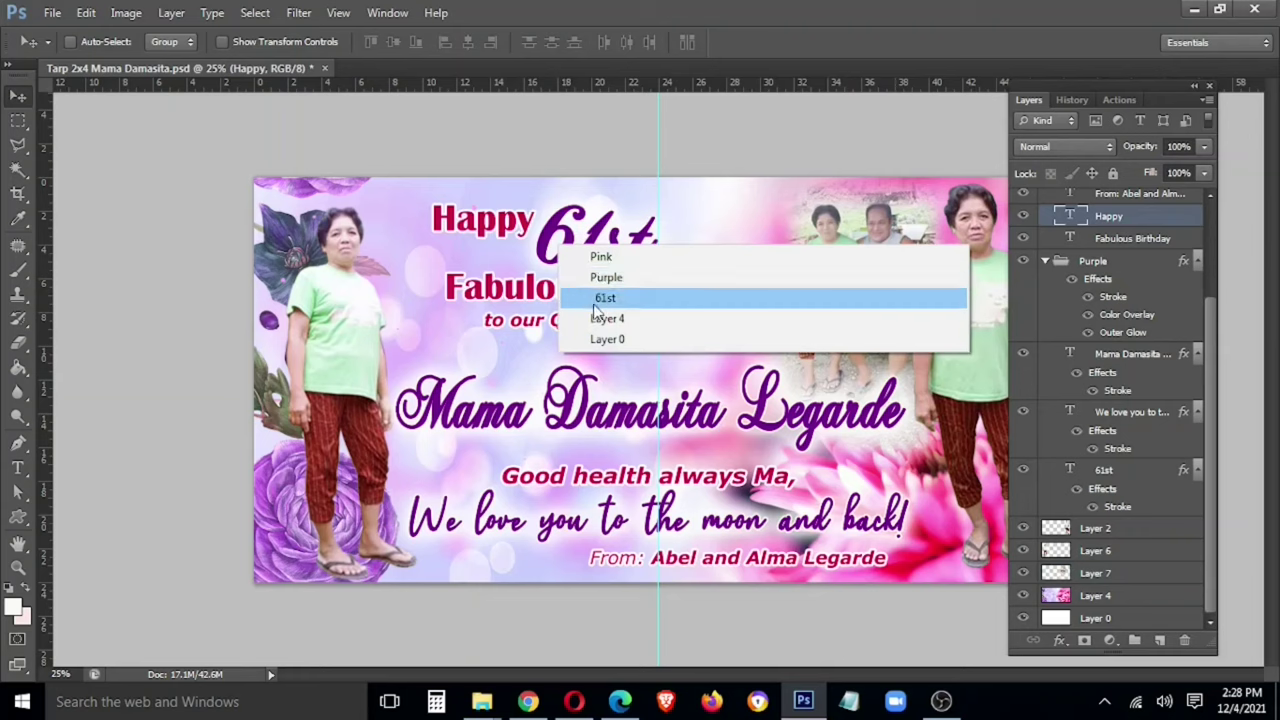
{"action": "left_click", "coordinate": [590, 289], "text": "shift"}
{"action": "right_click", "coordinate": [582, 298]}
{"action": "left_click", "coordinate": [603, 337], "text": "shift"}
{"action": "right_click", "coordinate": [588, 322]}
{"action": "left_click", "coordinate": [610, 356], "text": "shift"}
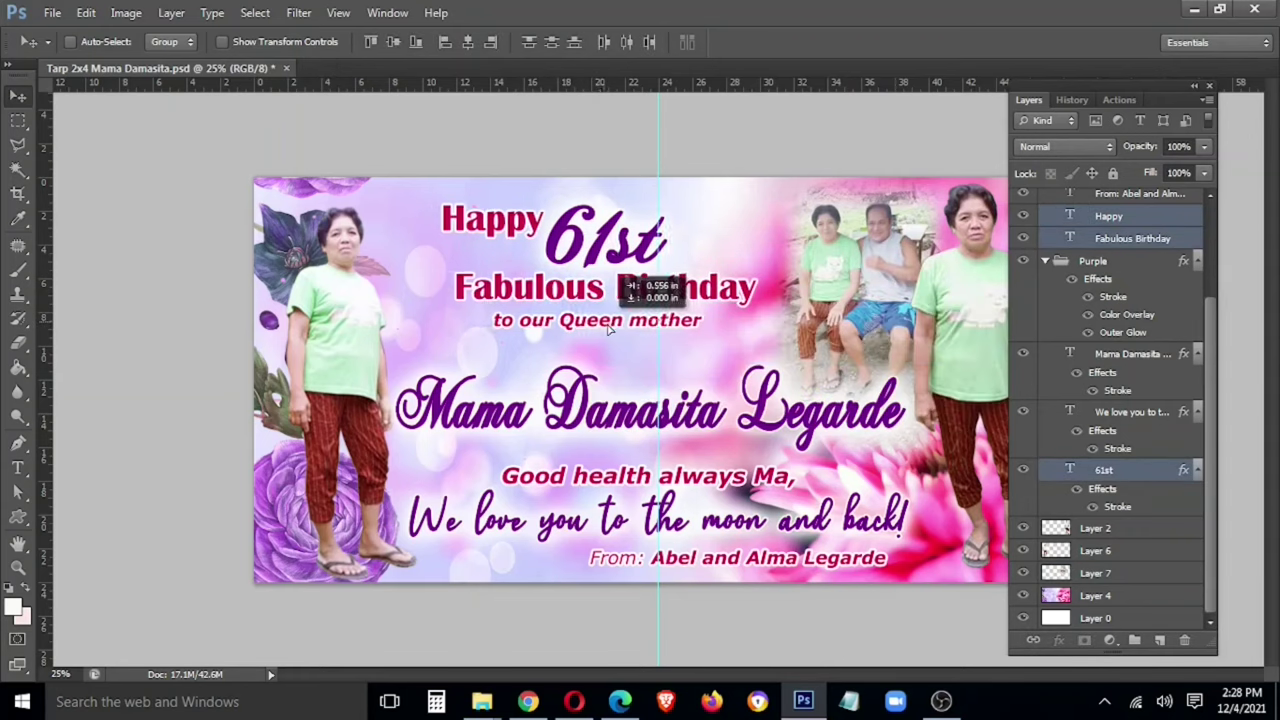
{"action": "left_click_drag", "start_coordinate": [718, 456], "coordinate": [768, 455]}
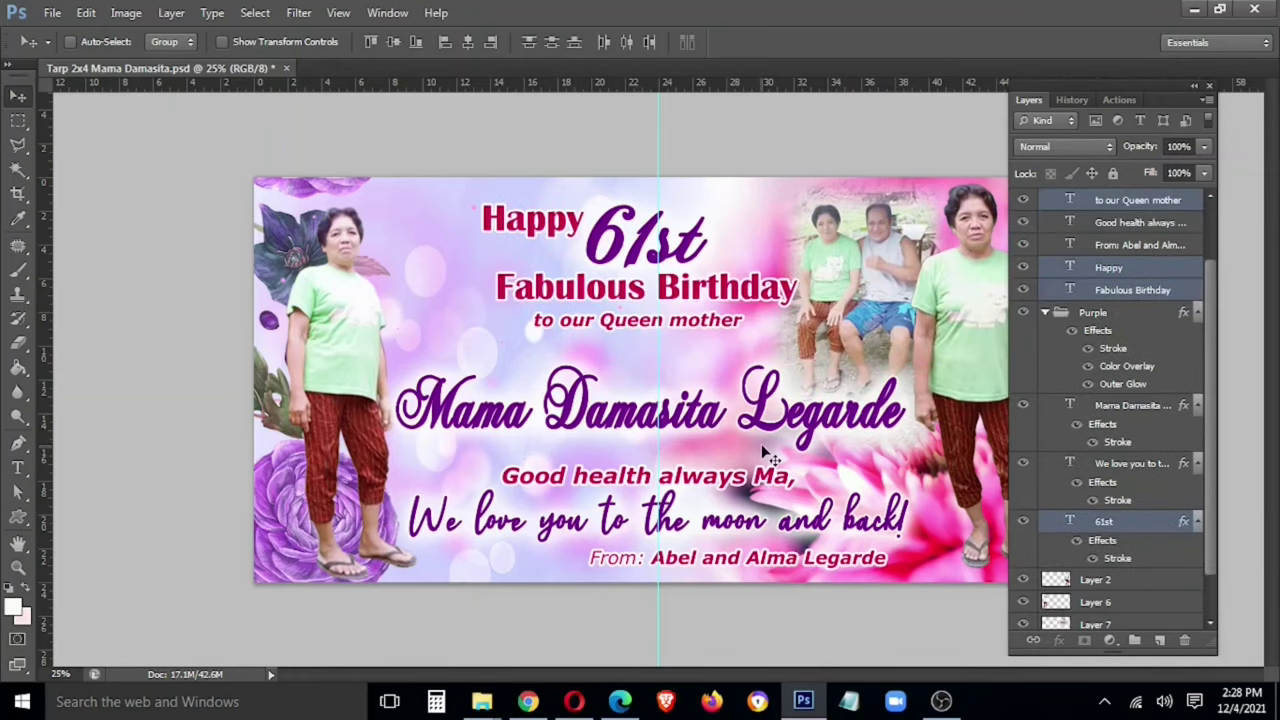
Add an empty Layer 8 and place it above the Pink group
{"action": "scroll", "coordinate": [1180, 410], "scroll_direction": "up", "scroll_amount": 2}
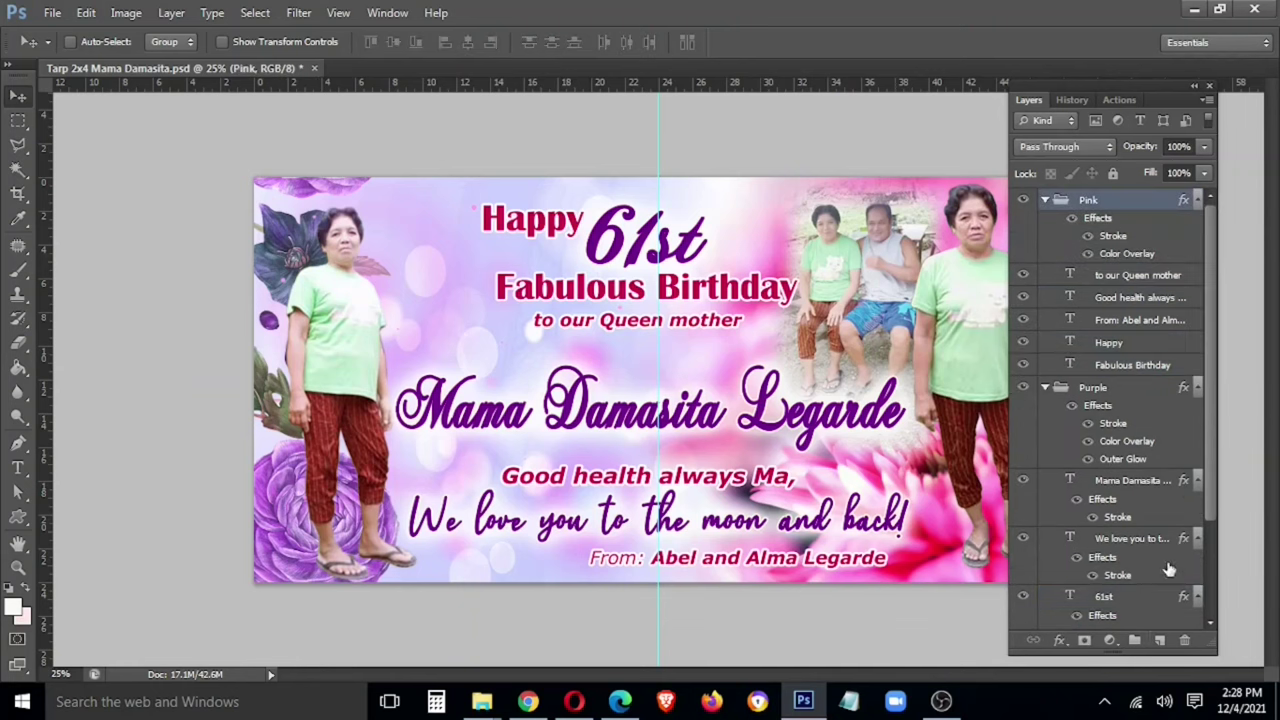
{"action": "left_click", "coordinate": [1160, 640]}
{"action": "left_click_drag", "start_coordinate": [1128, 290], "coordinate": [1150, 202]}
Give Layer 8 a Color Overlay layer style
{"action": "right_click", "coordinate": [1150, 202]}
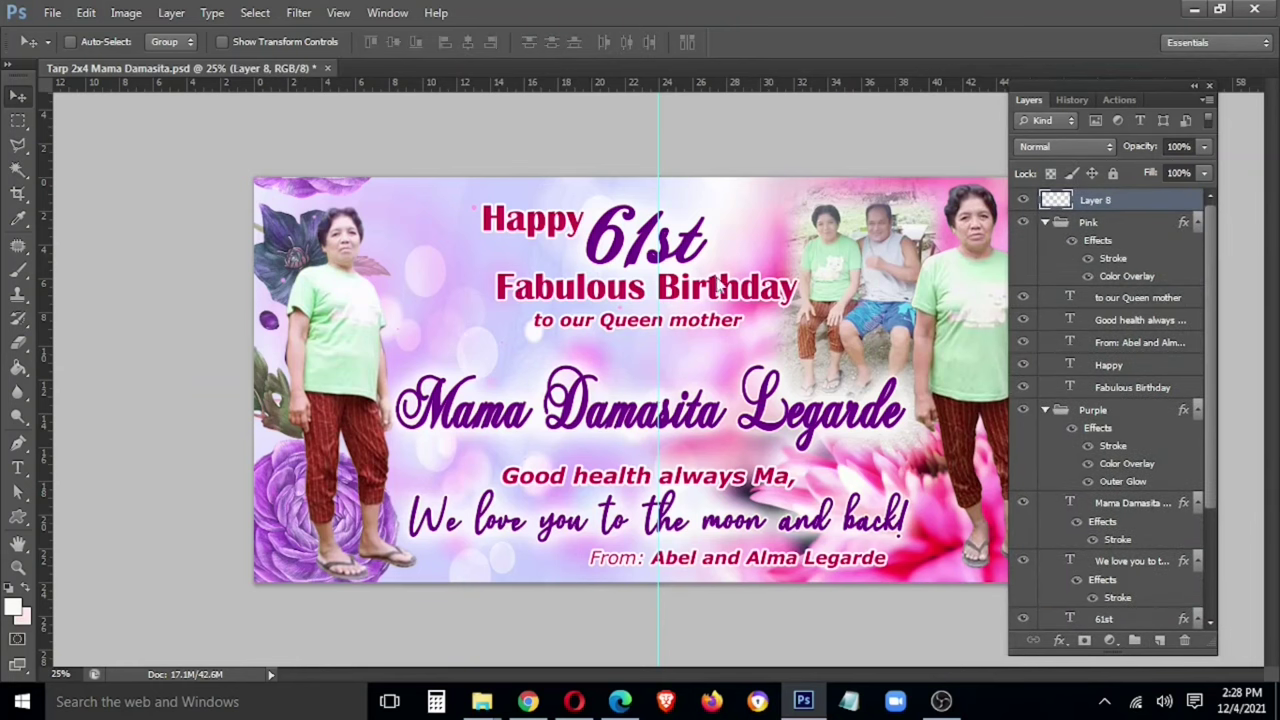
{"action": "left_click", "coordinate": [990, 52]}
{"action": "left_click", "coordinate": [112, 335]}
{"action": "left_click", "coordinate": [438, 175]}
{"action": "key", "text": "Return"}
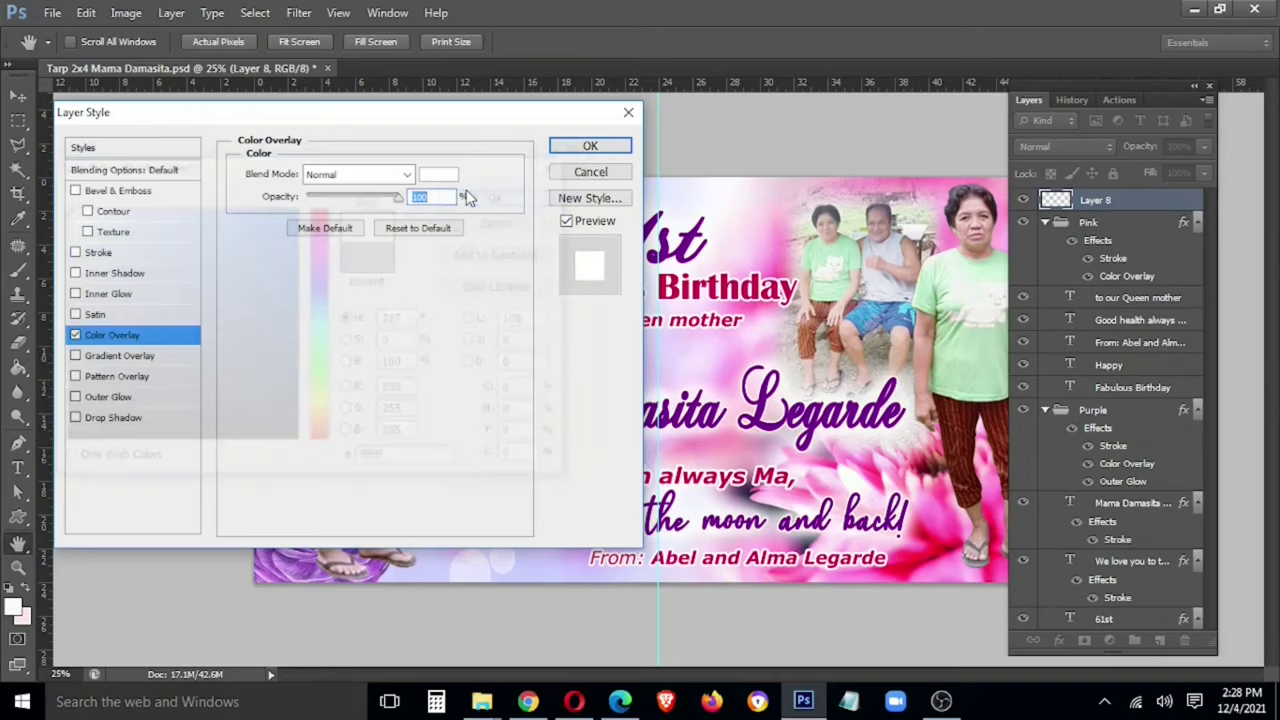
{"action": "key", "text": "Return"}
Load the Assorted Brushes set and pick a 50 px sparkle brush for painting
{"action": "right_click", "coordinate": [20, 270]}
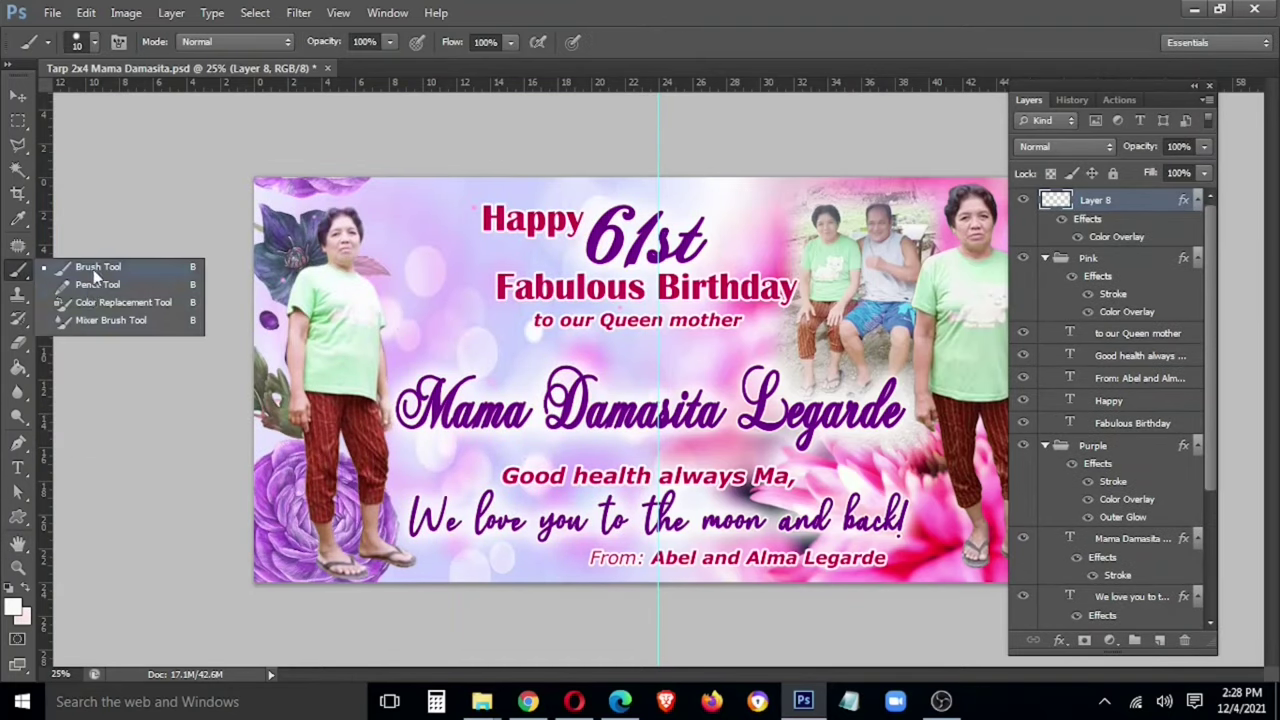
{"action": "left_click", "coordinate": [93, 268]}
{"action": "left_click", "coordinate": [95, 42]}
{"action": "left_click", "coordinate": [240, 74]}
{"action": "left_click", "coordinate": [300, 386]}
{"action": "key", "text": "Return"}
{"action": "left_click", "coordinate": [69, 277]}
{"action": "key", "text": "Return"}
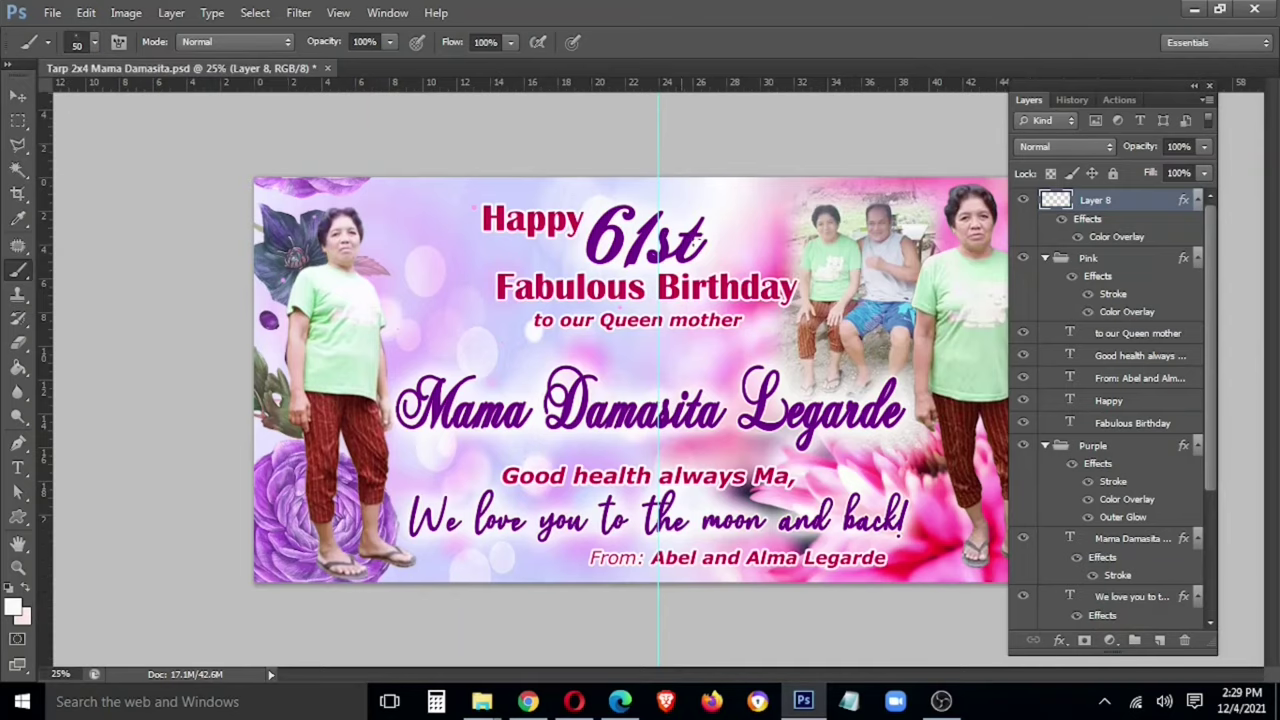
{"action": "key", "text": "Tab"}
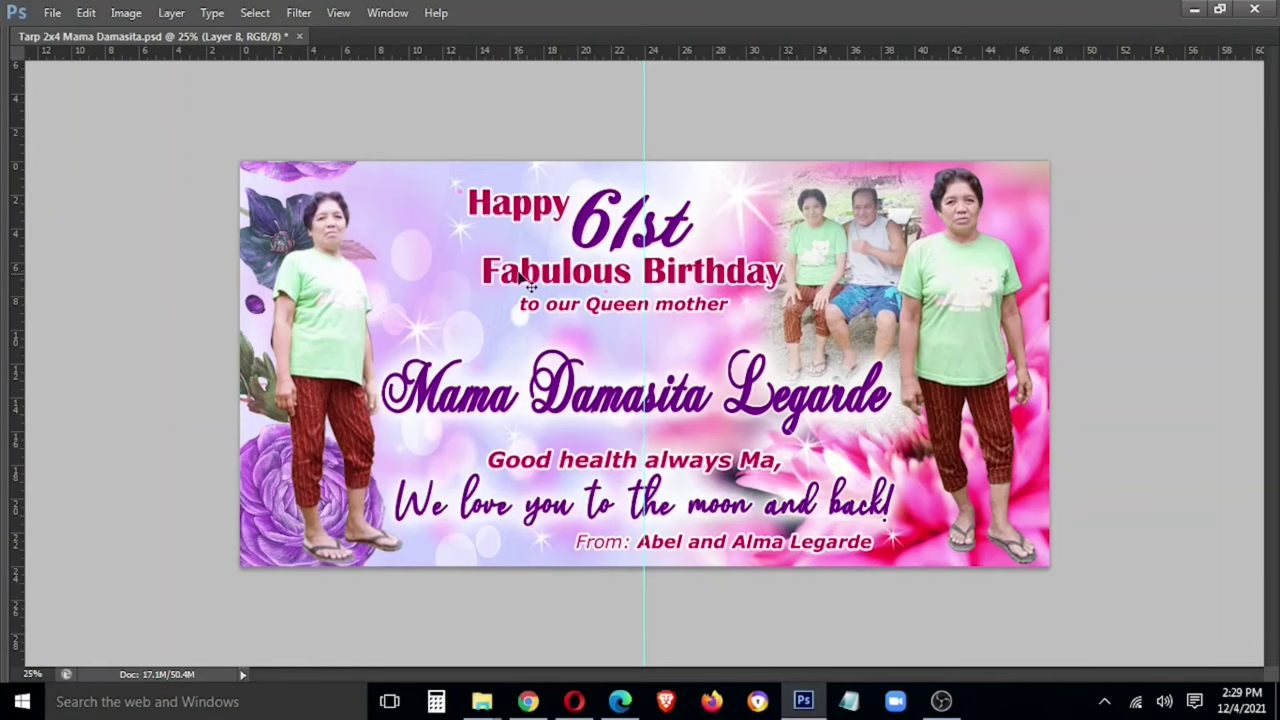
Restore the panels and select the background Layer 4
{"action": "key", "text": "Tab"}
{"action": "scroll", "coordinate": [1122, 398], "scroll_direction": "down", "scroll_amount": 2}
{"action": "left_click", "coordinate": [1095, 580]}
Raise the Seventy Seven Digital Arts watermark about 27 px and save as a Quality 12 JPEG
{"action": "key", "text": "Tab"}
{"action": "key", "text": "m"}
{"action": "left_click_drag", "start_coordinate": [245, 168], "coordinate": [1071, 546]}
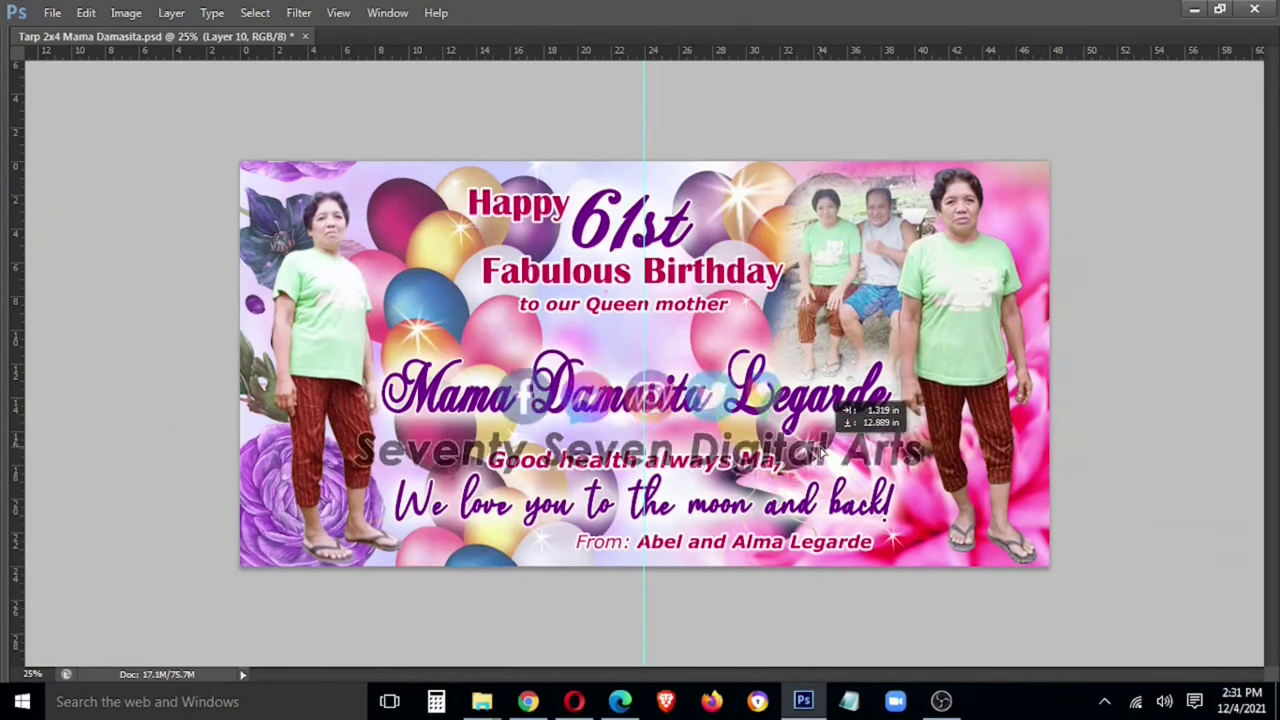
{"action": "left_click_drag", "start_coordinate": [822, 452], "coordinate": [830, 425]}
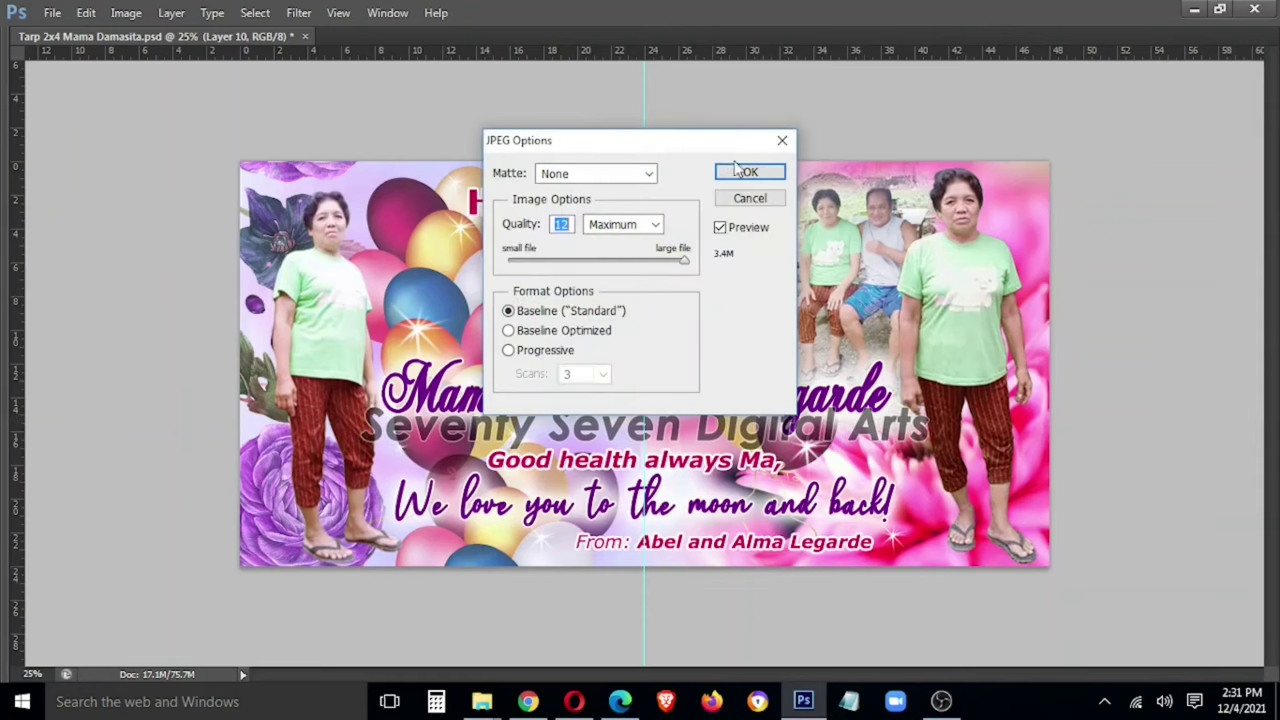
{"action": "left_click", "coordinate": [746, 172]}
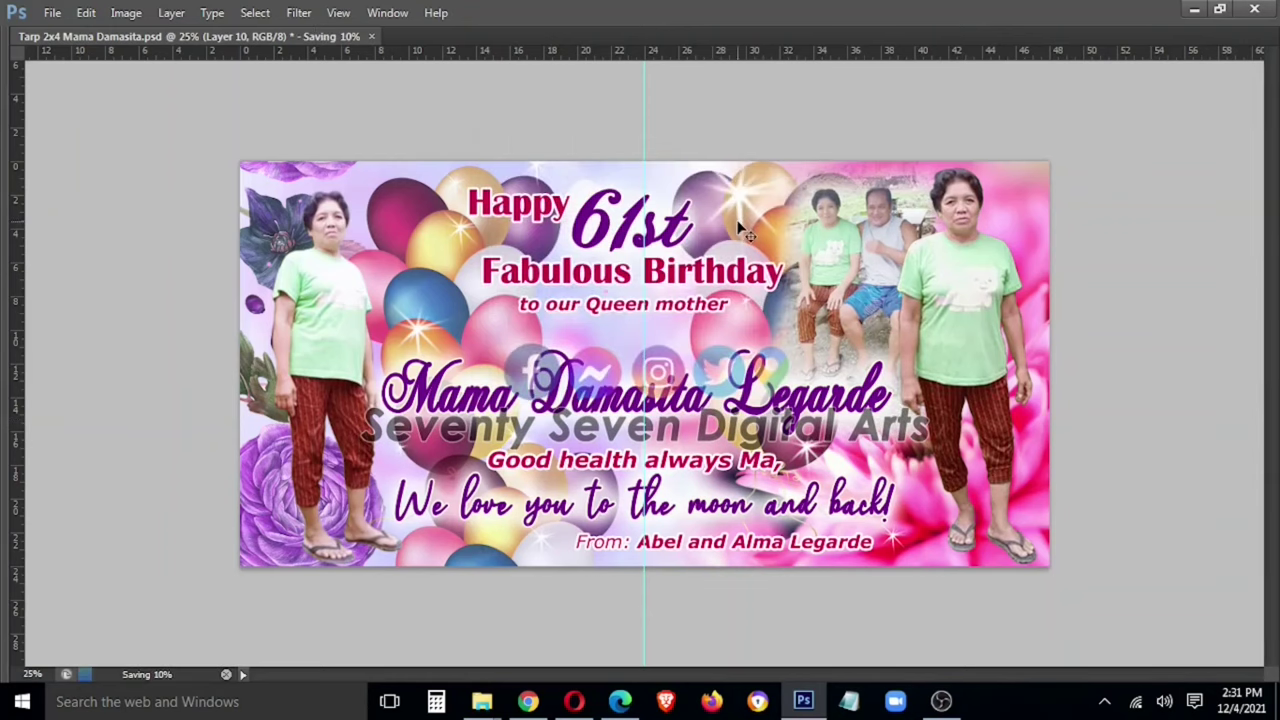